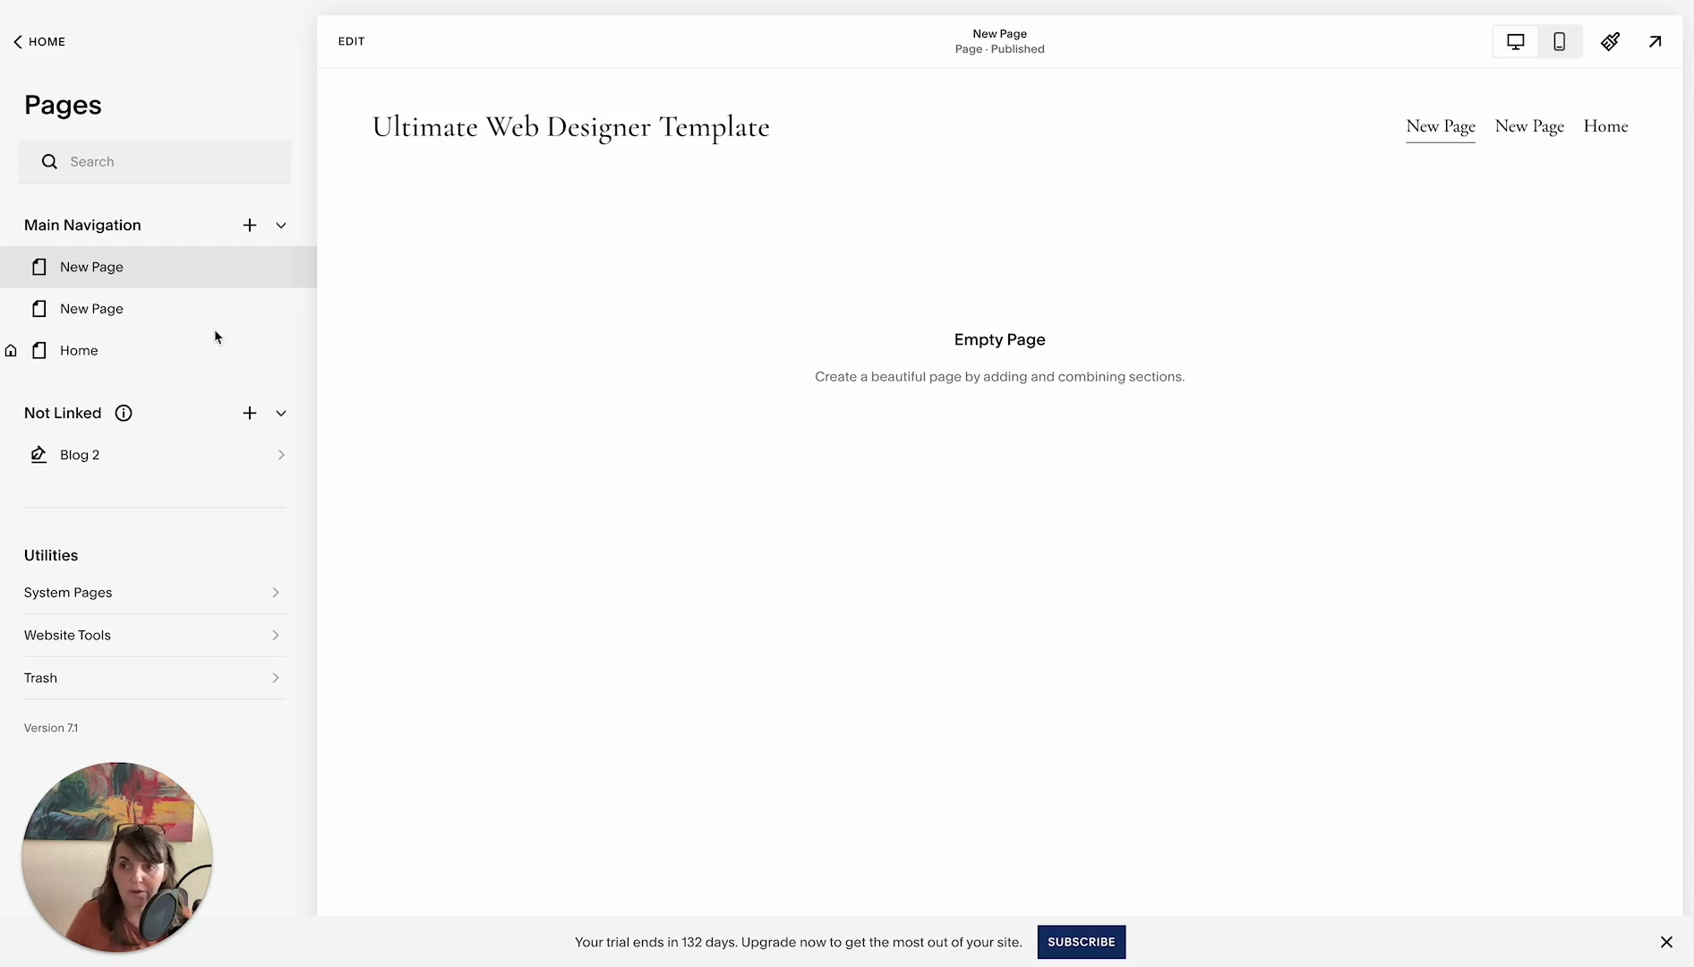
# Open the empty New Page for editing and add a blank section to it
pyautogui.click(419, 294)
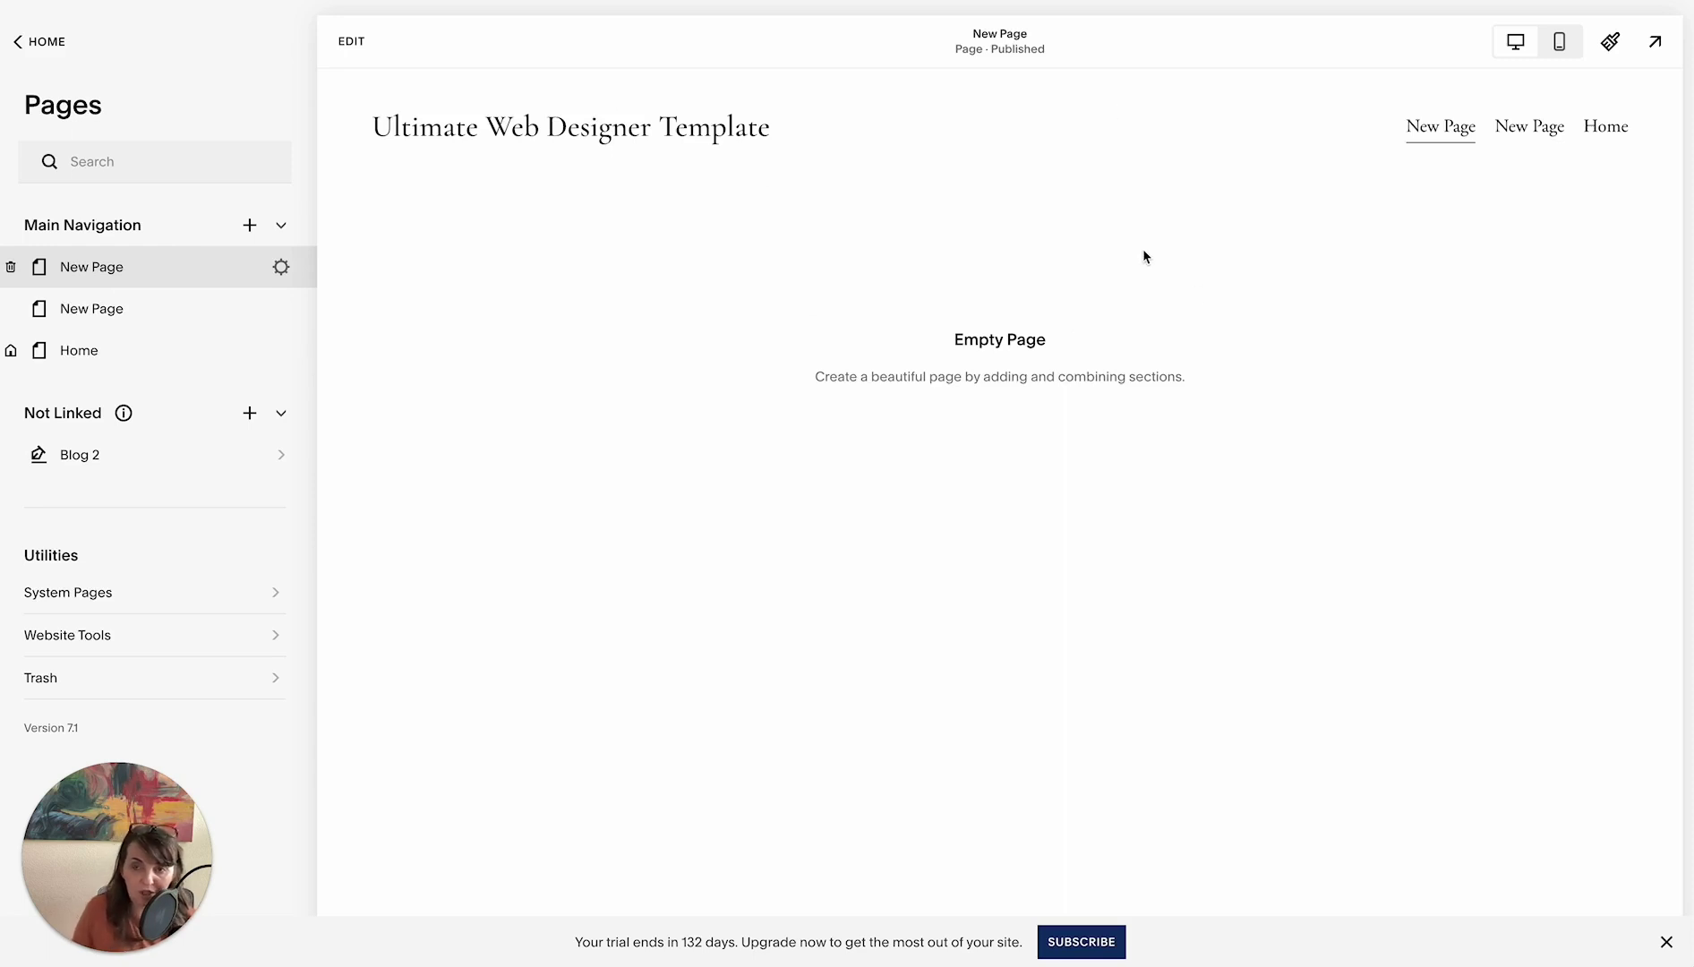
pyautogui.click(354, 44)
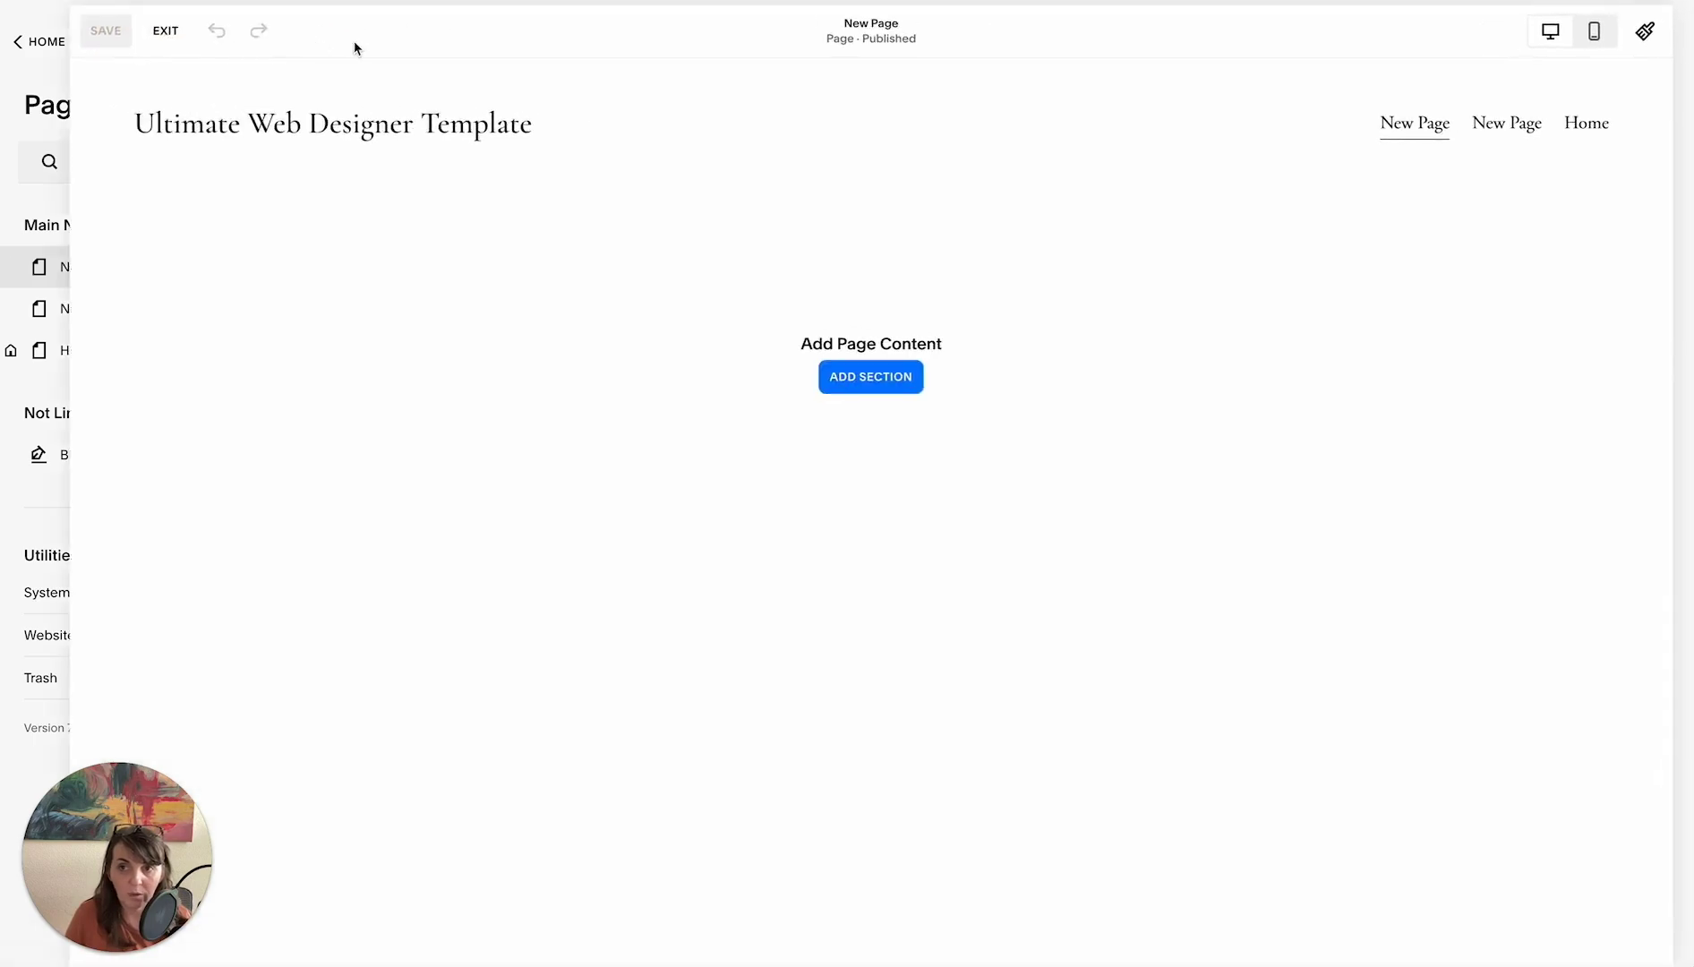
pyautogui.click(831, 383)
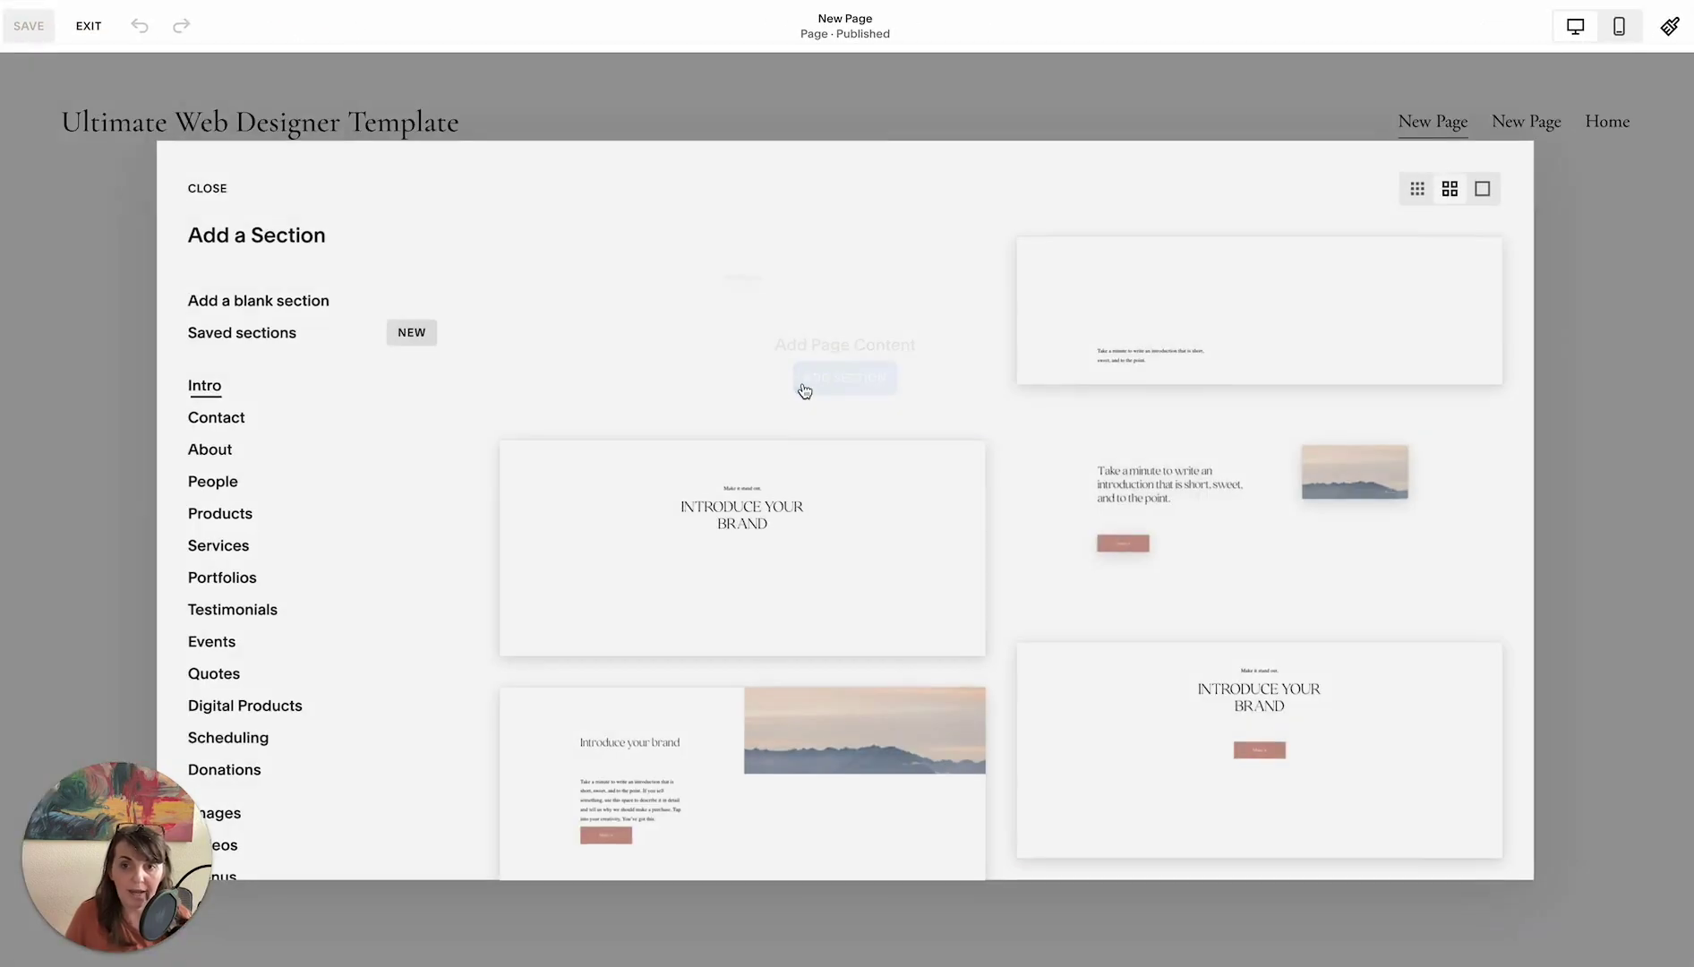
pyautogui.click(251, 300)
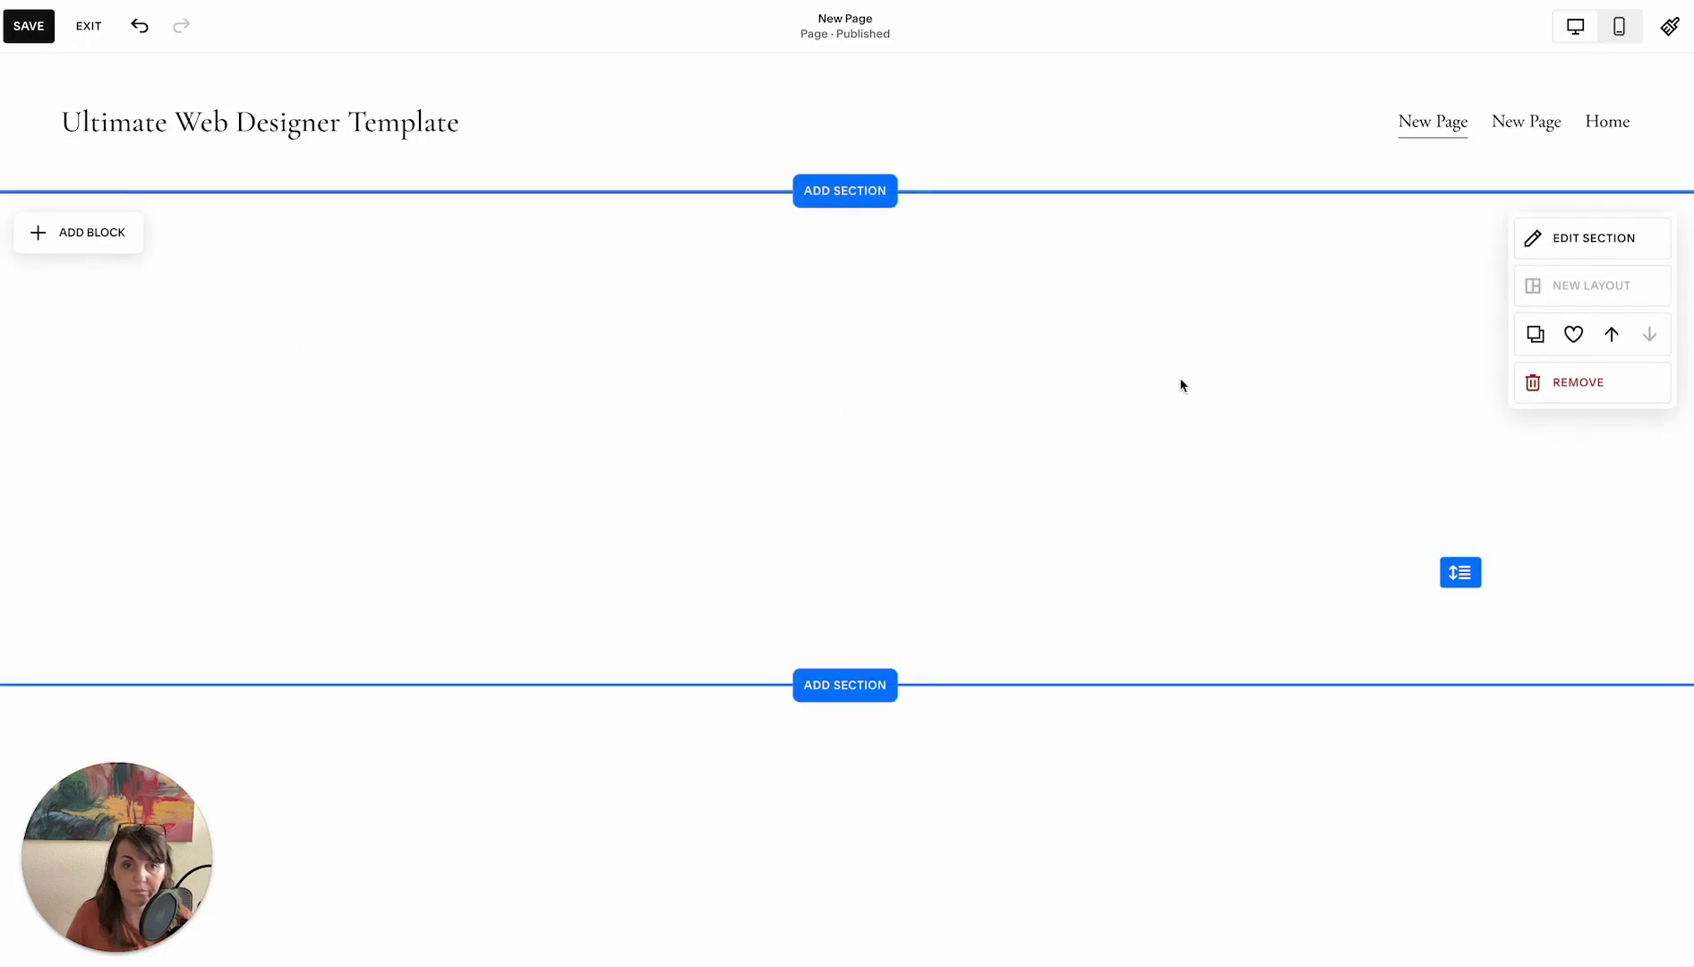
# Upload WebsiteLayouts_Wireframes-04.png as the blank section's background image
pyautogui.click(1567, 239)
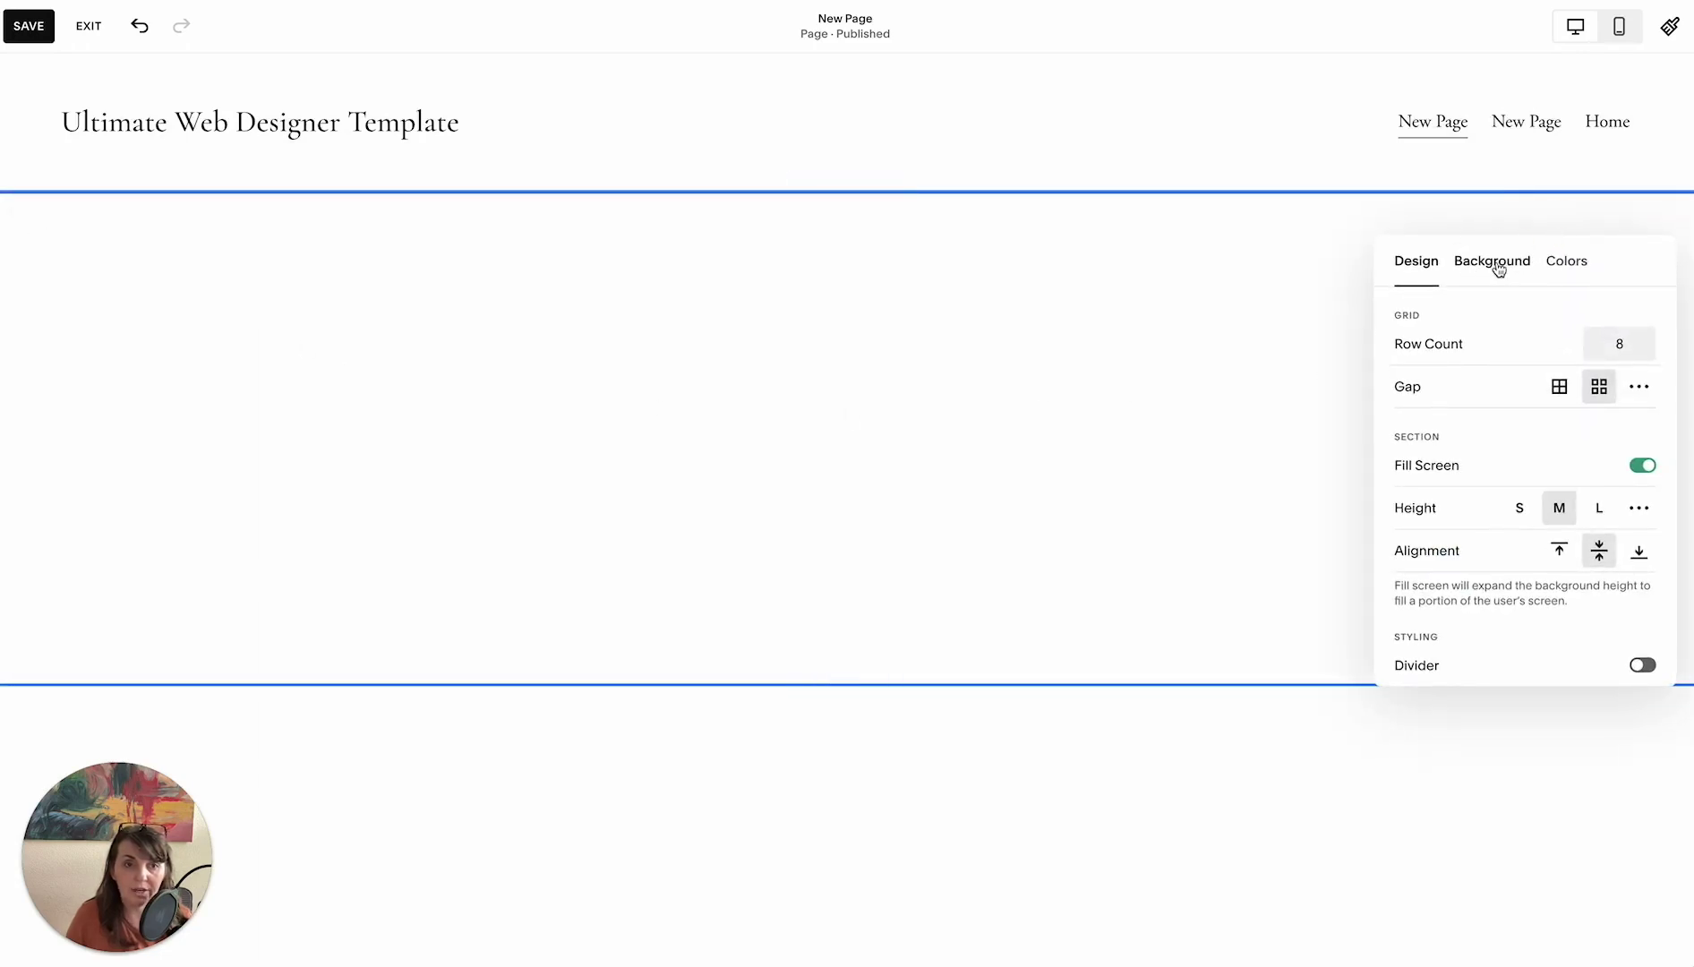
pyautogui.click(1498, 267)
pyautogui.click(1538, 397)
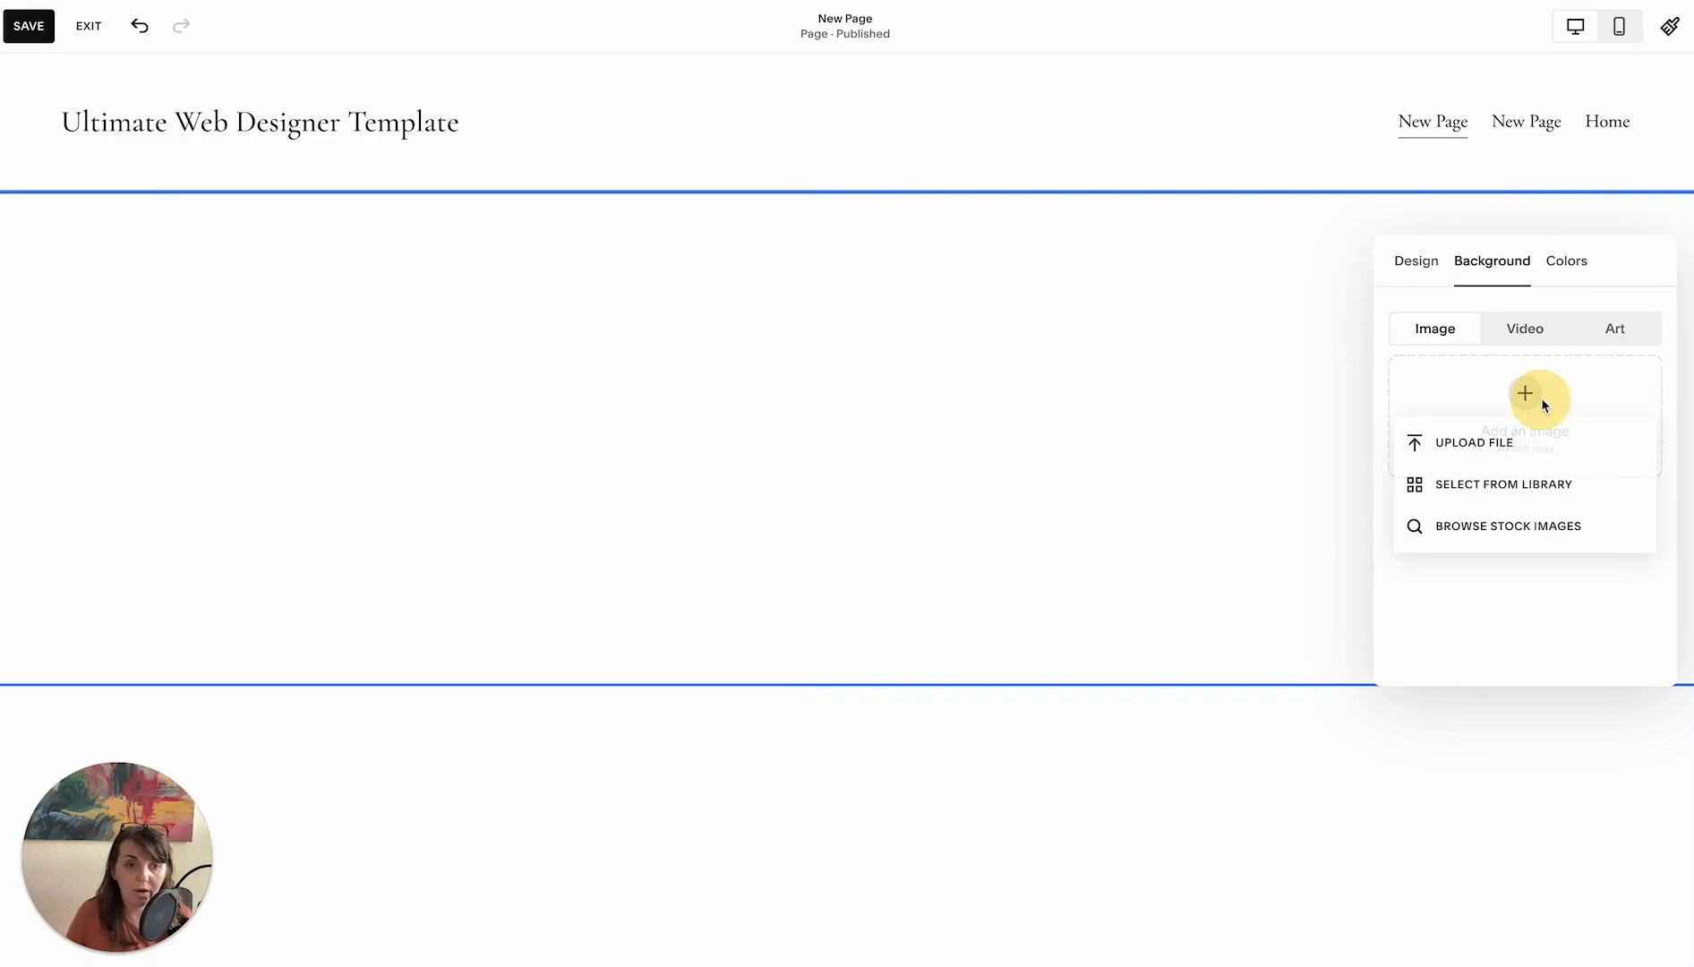
pyautogui.click(1516, 450)
pyautogui.click(481, 191)
pyautogui.click(501, 253)
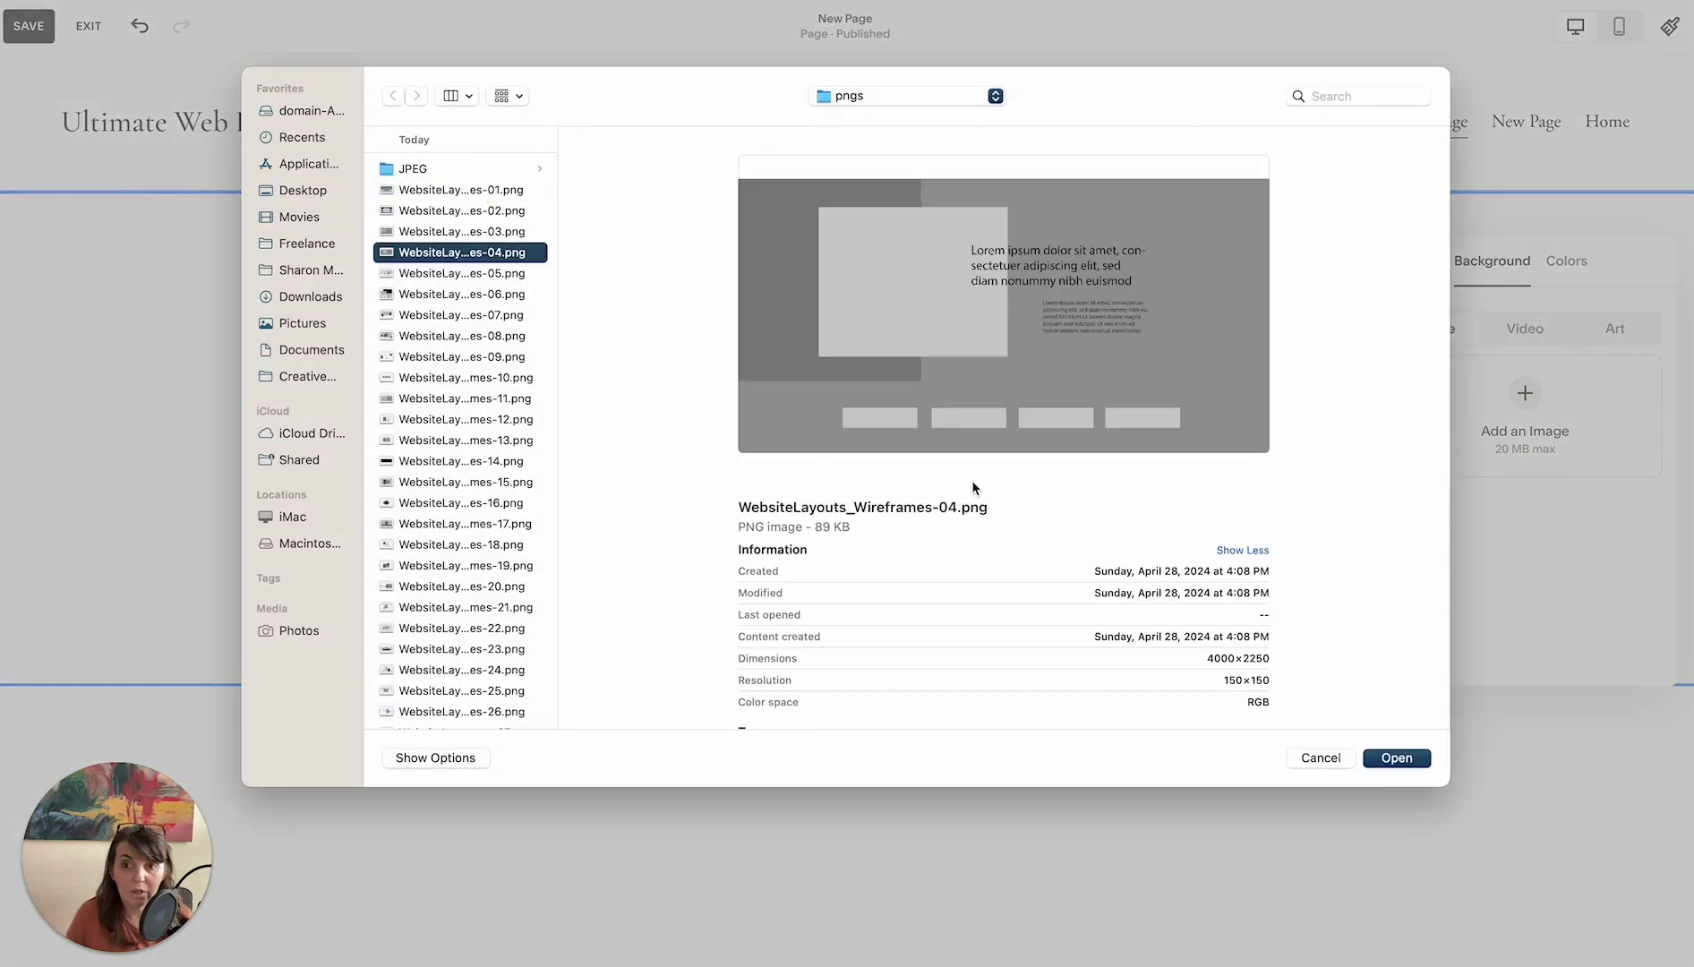
pyautogui.click(1396, 759)
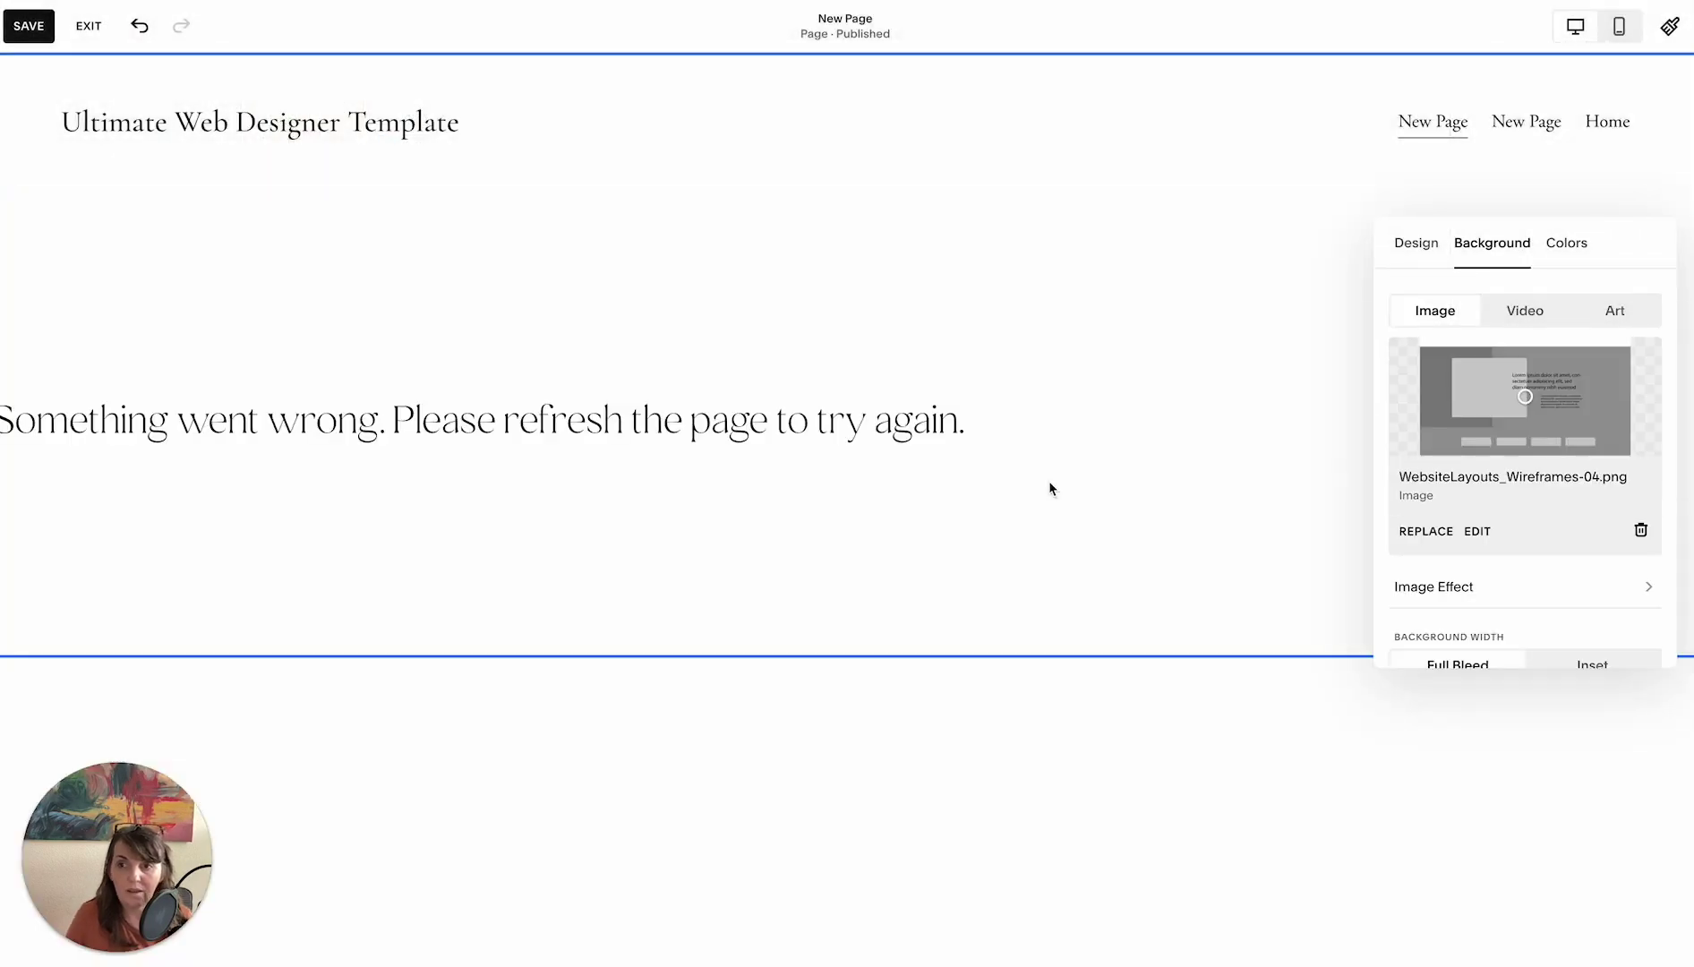
# Save the page and exit editing, and preview it full-screen
pyautogui.click(34, 27)
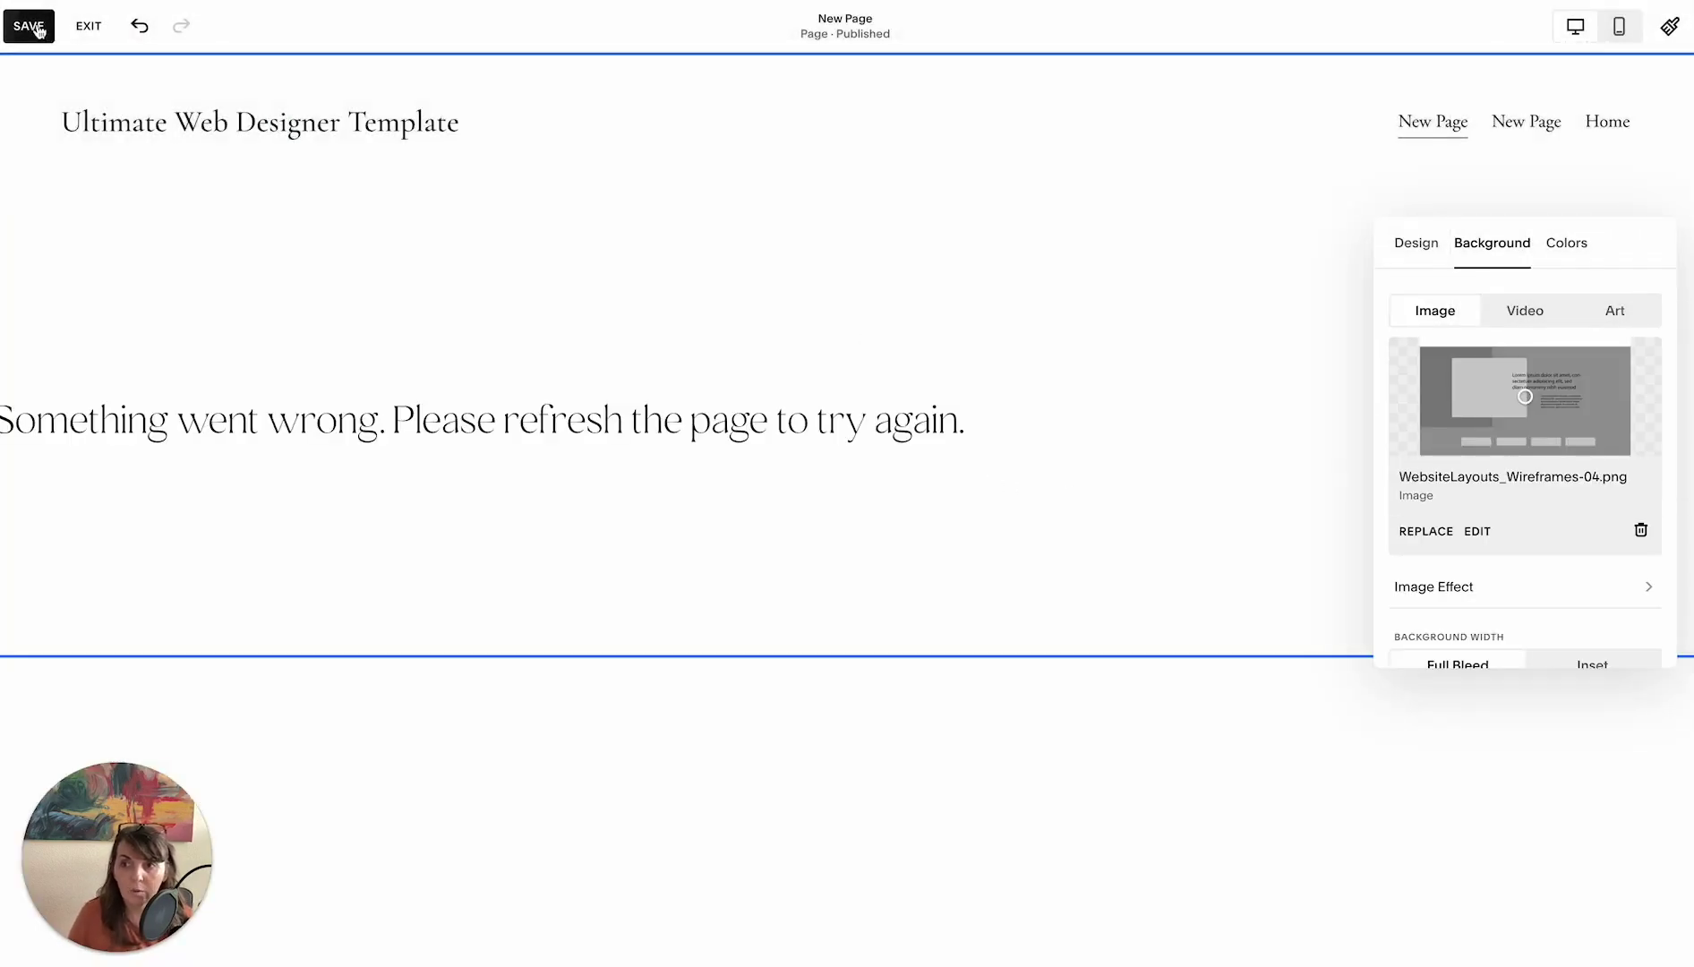
pyautogui.click(89, 26)
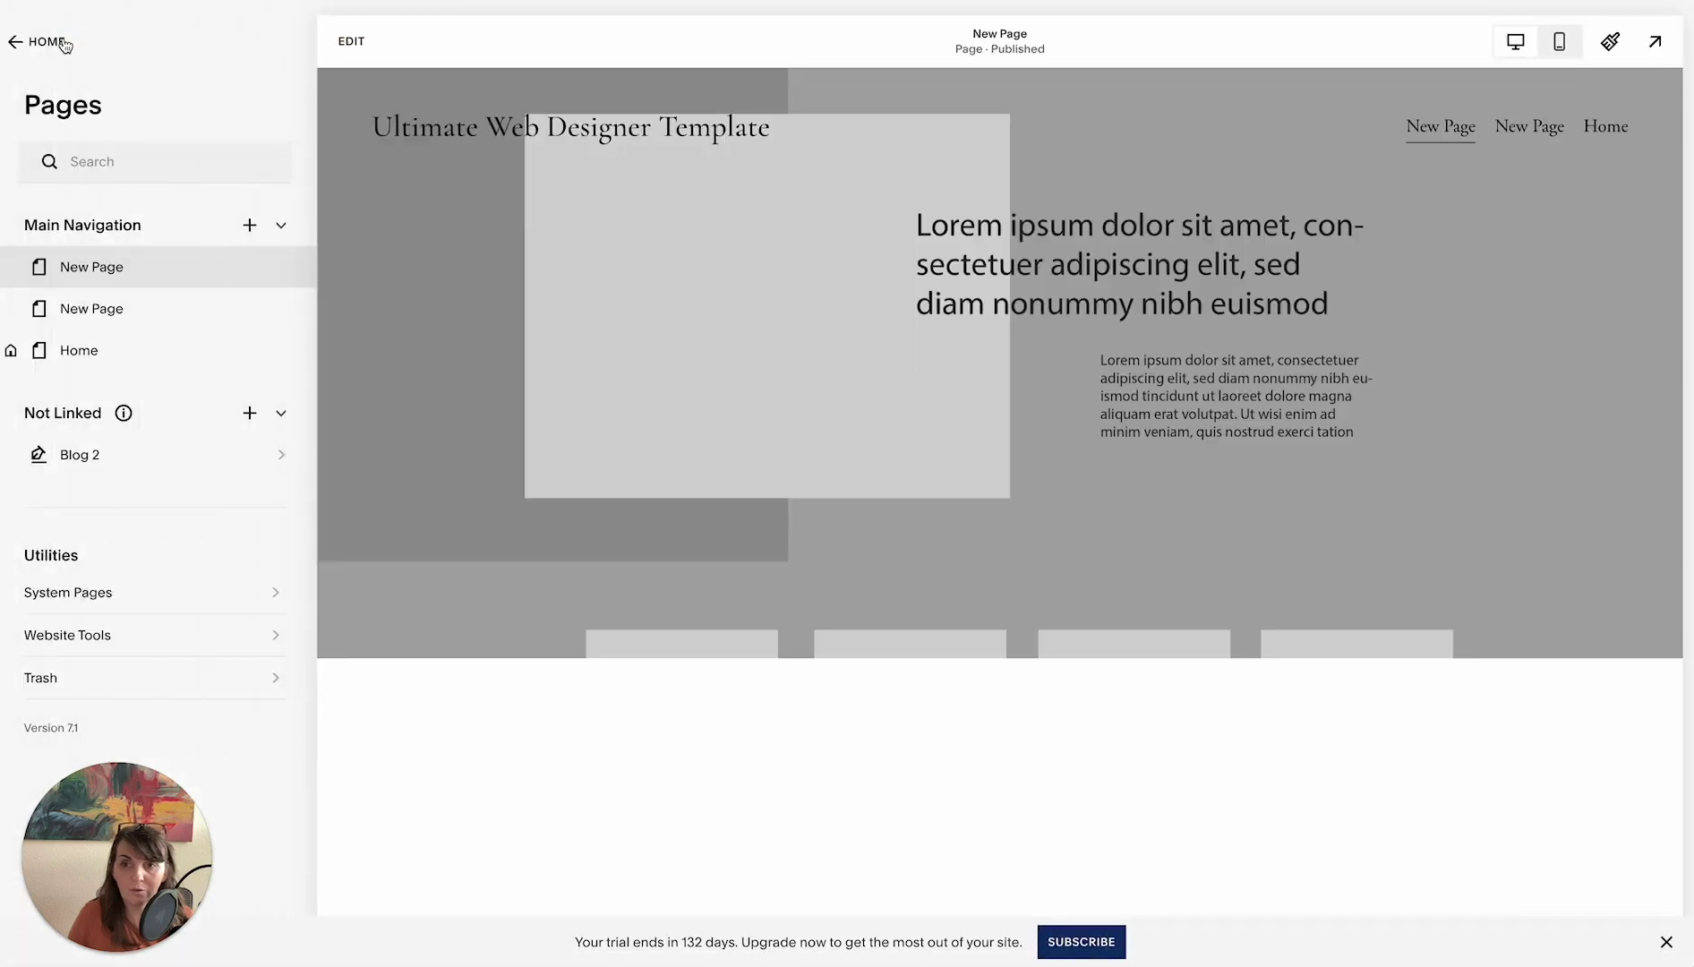
pyautogui.click(1655, 42)
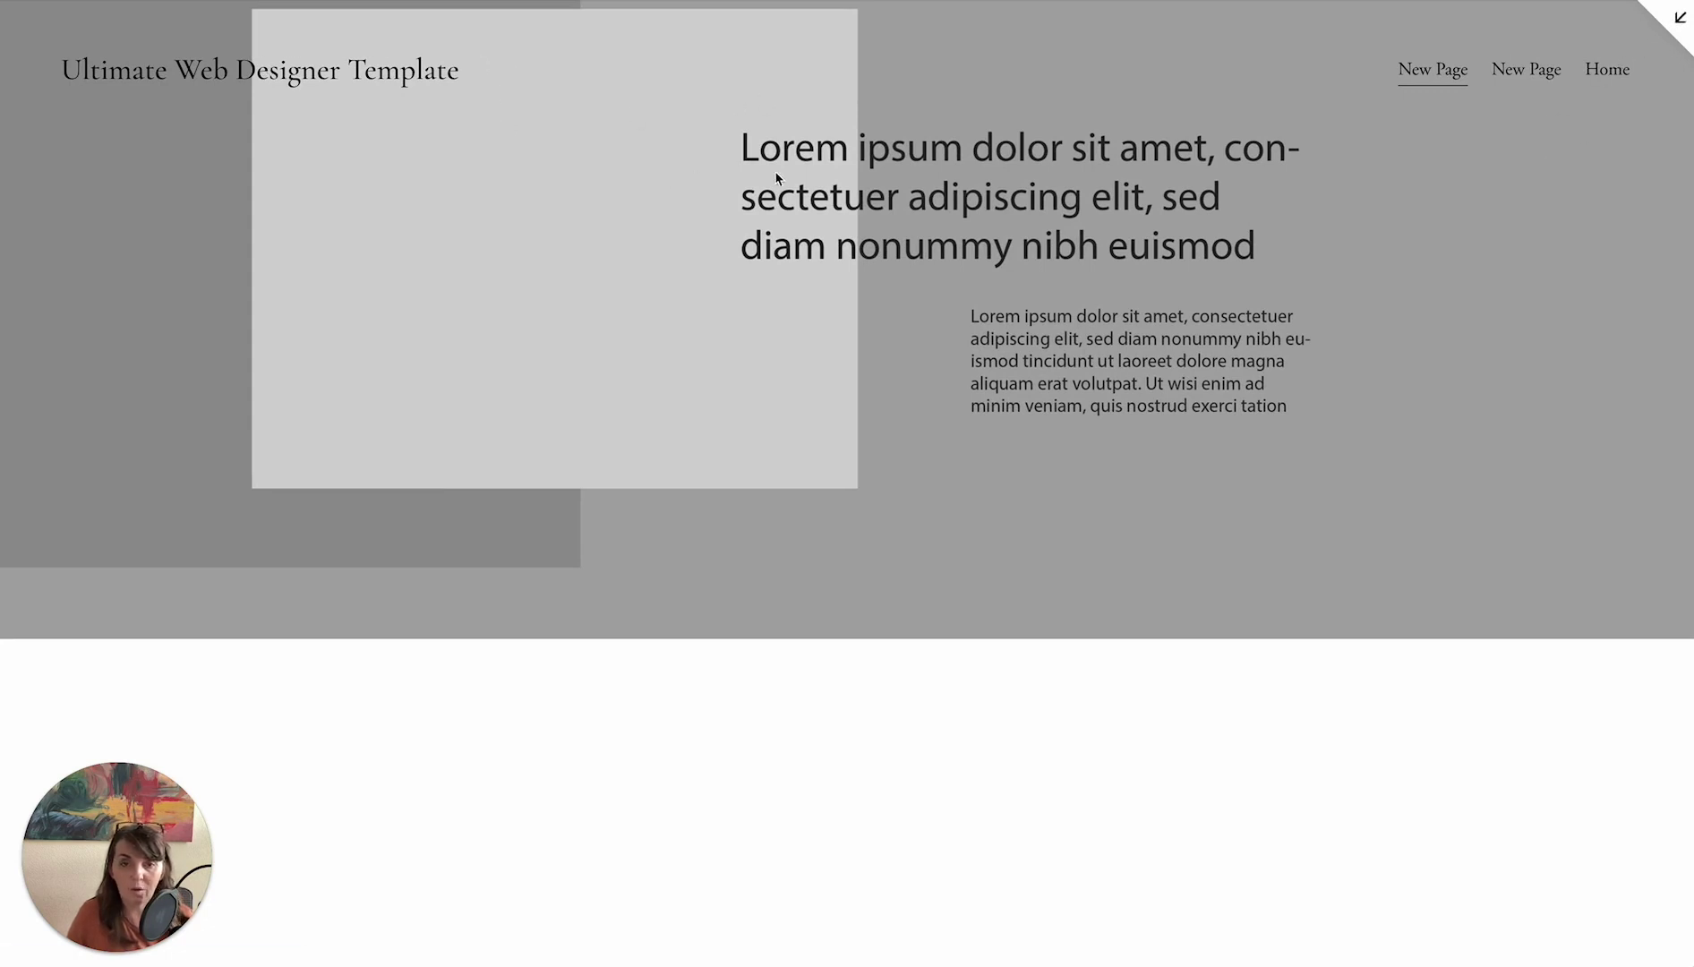
pyautogui.click(1679, 17)
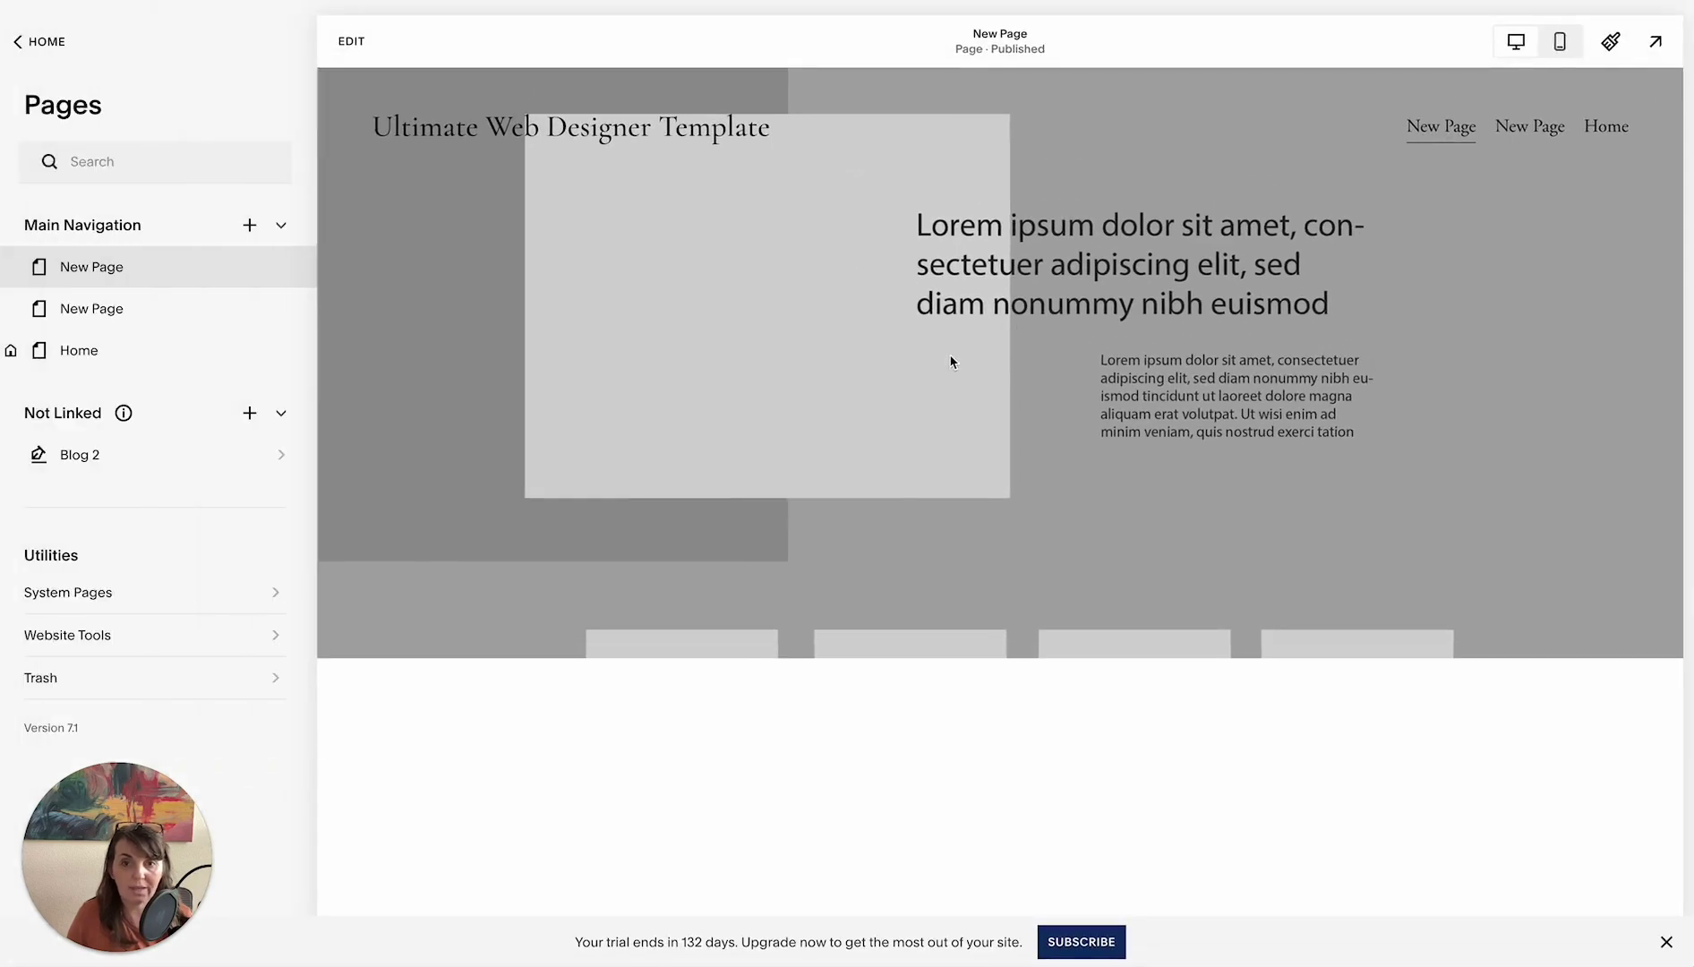
# Reopen the page for editing and extend the section's grid to 17 rows to fit the wireframe background
pyautogui.click(344, 41)
pyautogui.moveTo(1461, 576); pyautogui.dragTo(1461, 841)
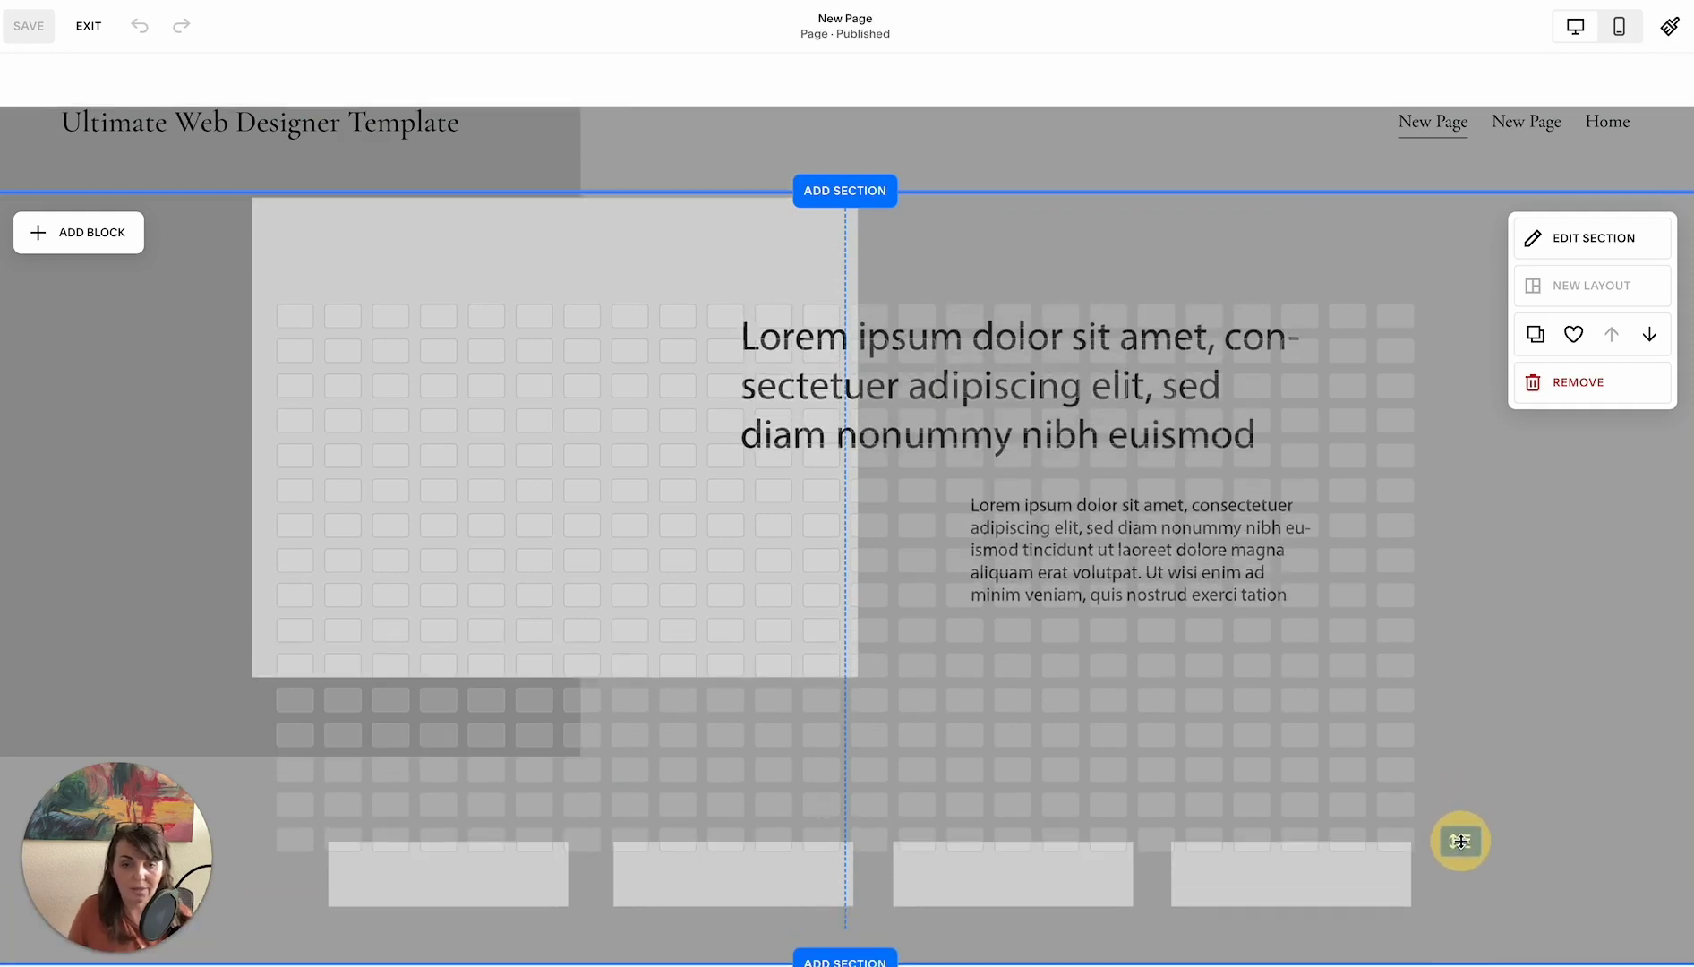
pyautogui.moveTo(1460, 842)
pyautogui.mouseDown()
pyautogui.moveTo(1457, 812)
pyautogui.moveTo(1462, 847)
pyautogui.mouseUp()
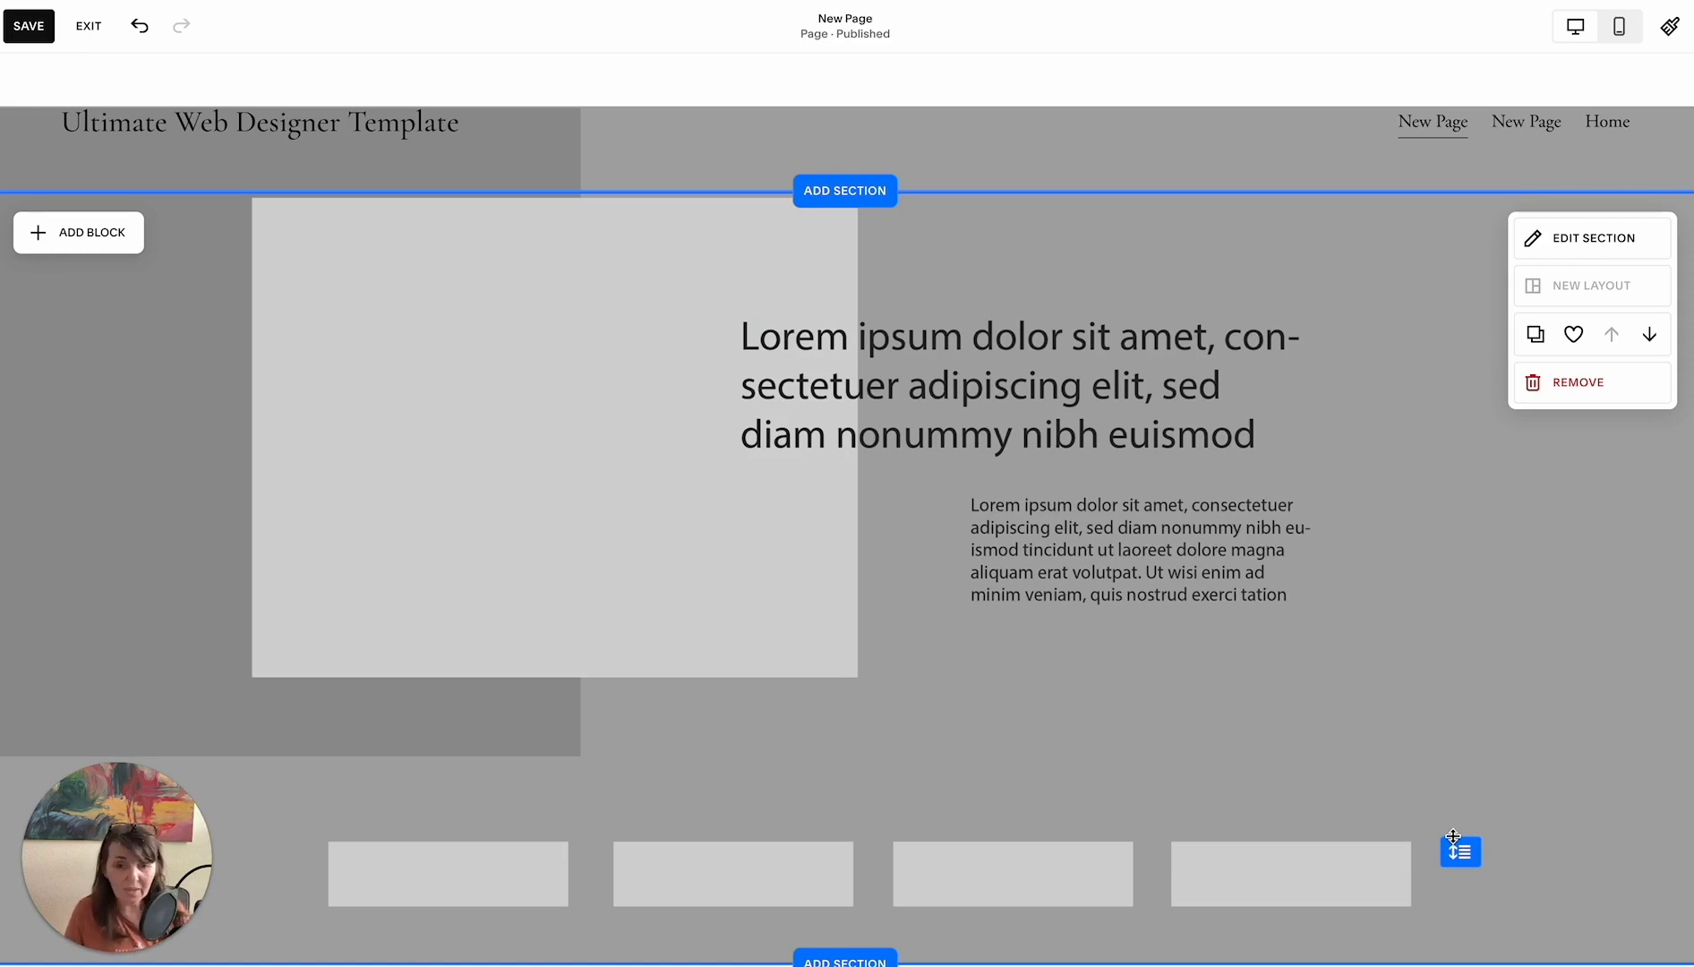
pyautogui.click(1461, 841)
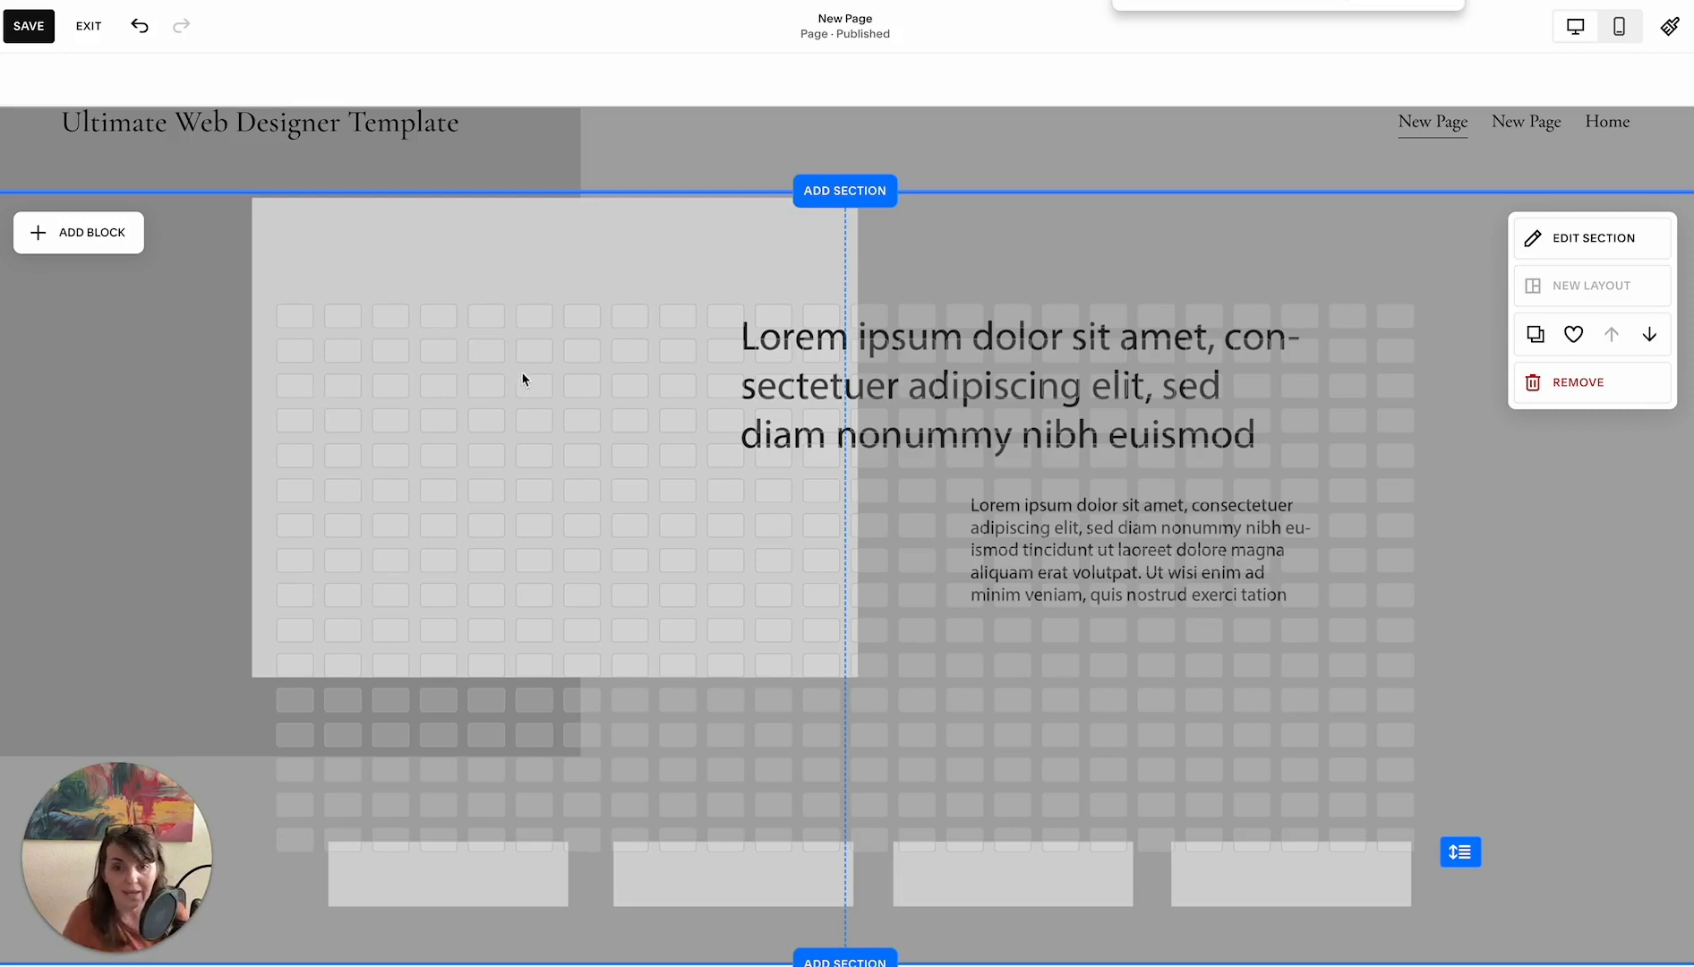
pyautogui.scroll(-2, 1113, 483)
pyautogui.moveTo(1460, 722)
pyautogui.mouseDown()
pyautogui.moveTo(1461, 825)
pyautogui.moveTo(1447, 691)
pyautogui.moveTo(1446, 783)
pyautogui.moveTo(1457, 738)
pyautogui.mouseUp()
pyautogui.scroll(2, 1458, 759)
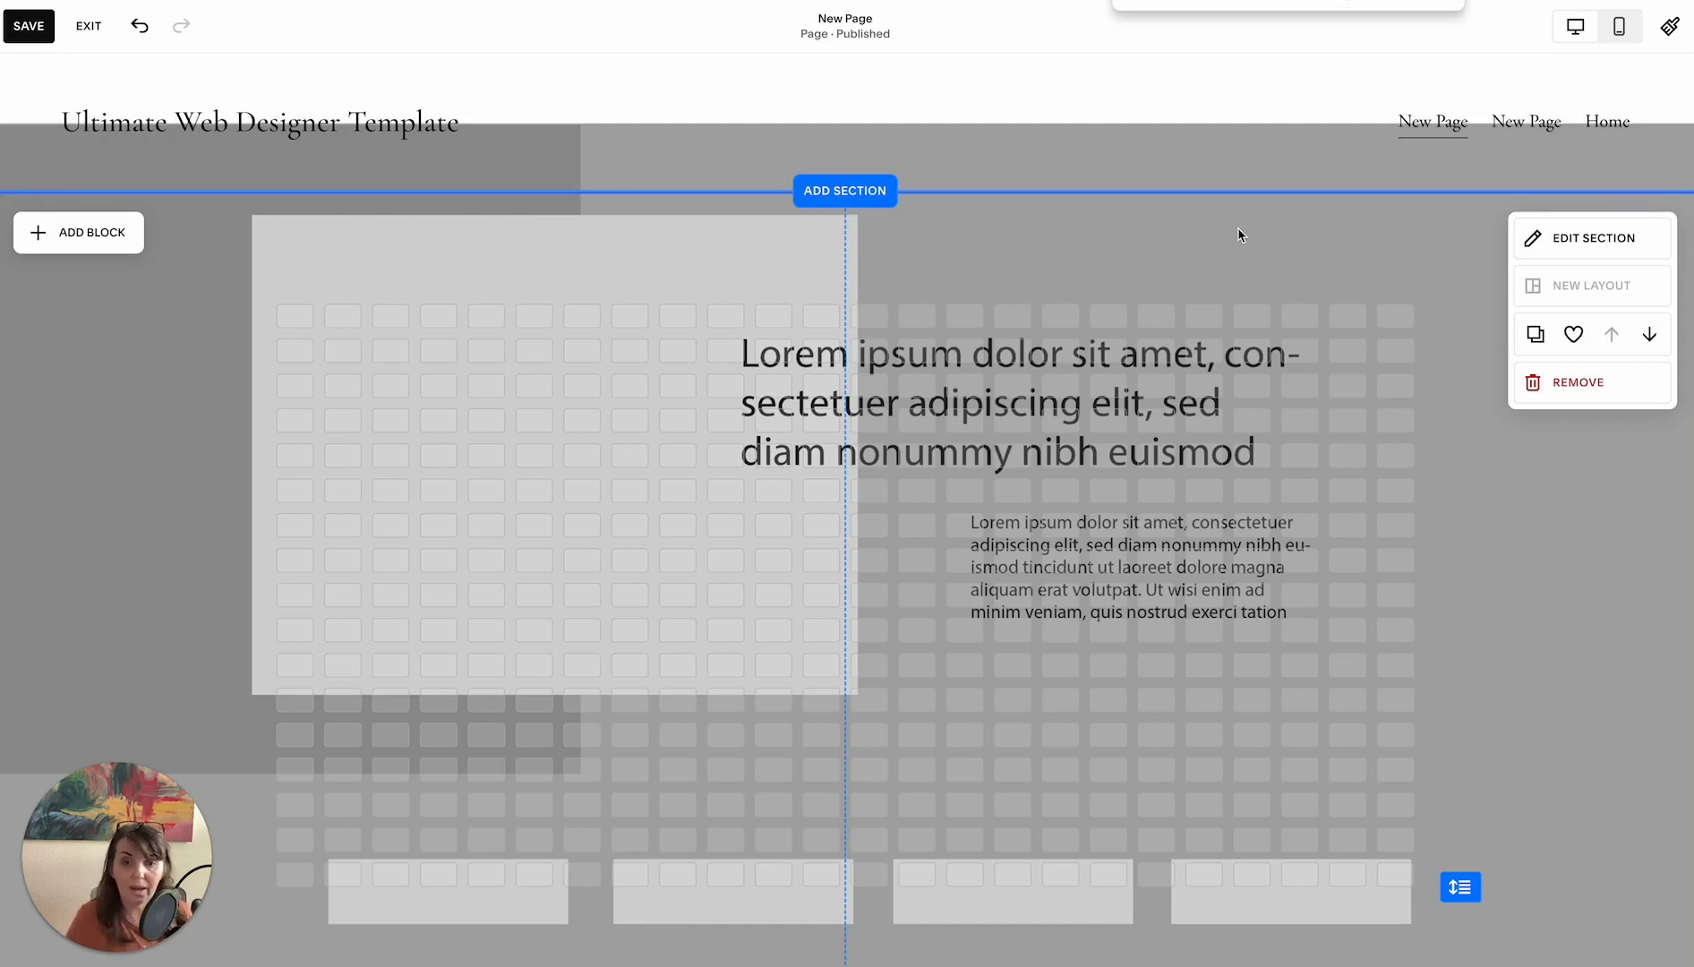
# Add a shape block to the section and stretch it out to the page's left edge over the wireframe's dark rectangle
pyautogui.scroll(-2, 1237, 228)
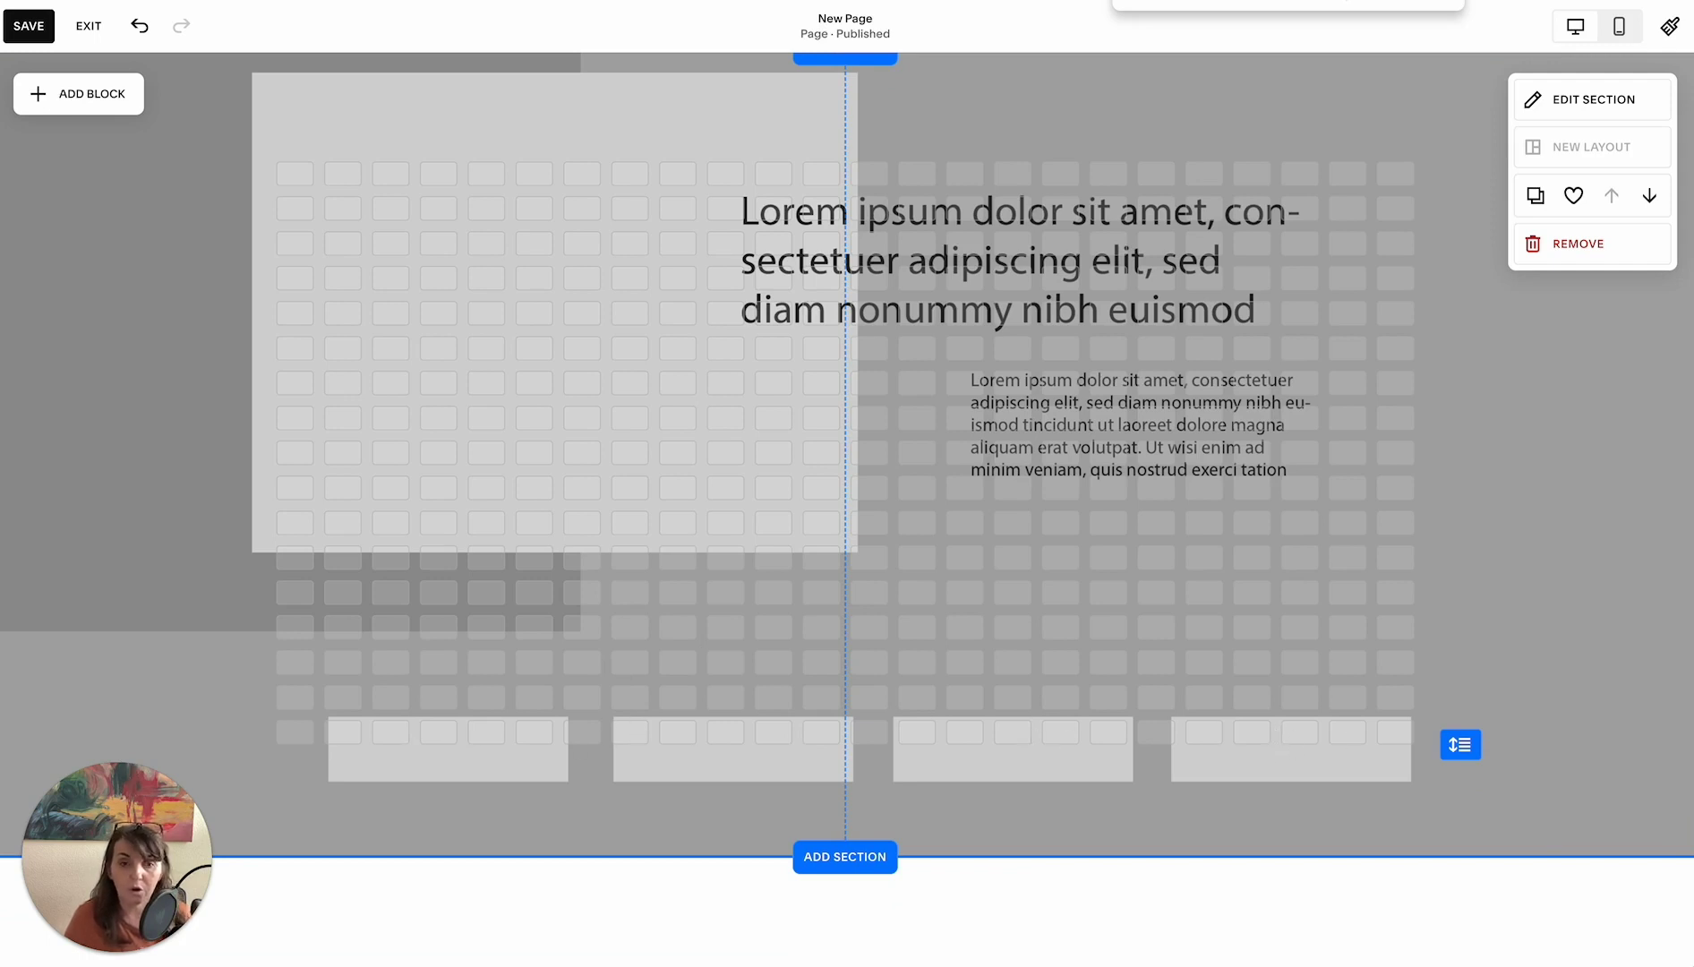
pyautogui.scroll(2, 1300, 737)
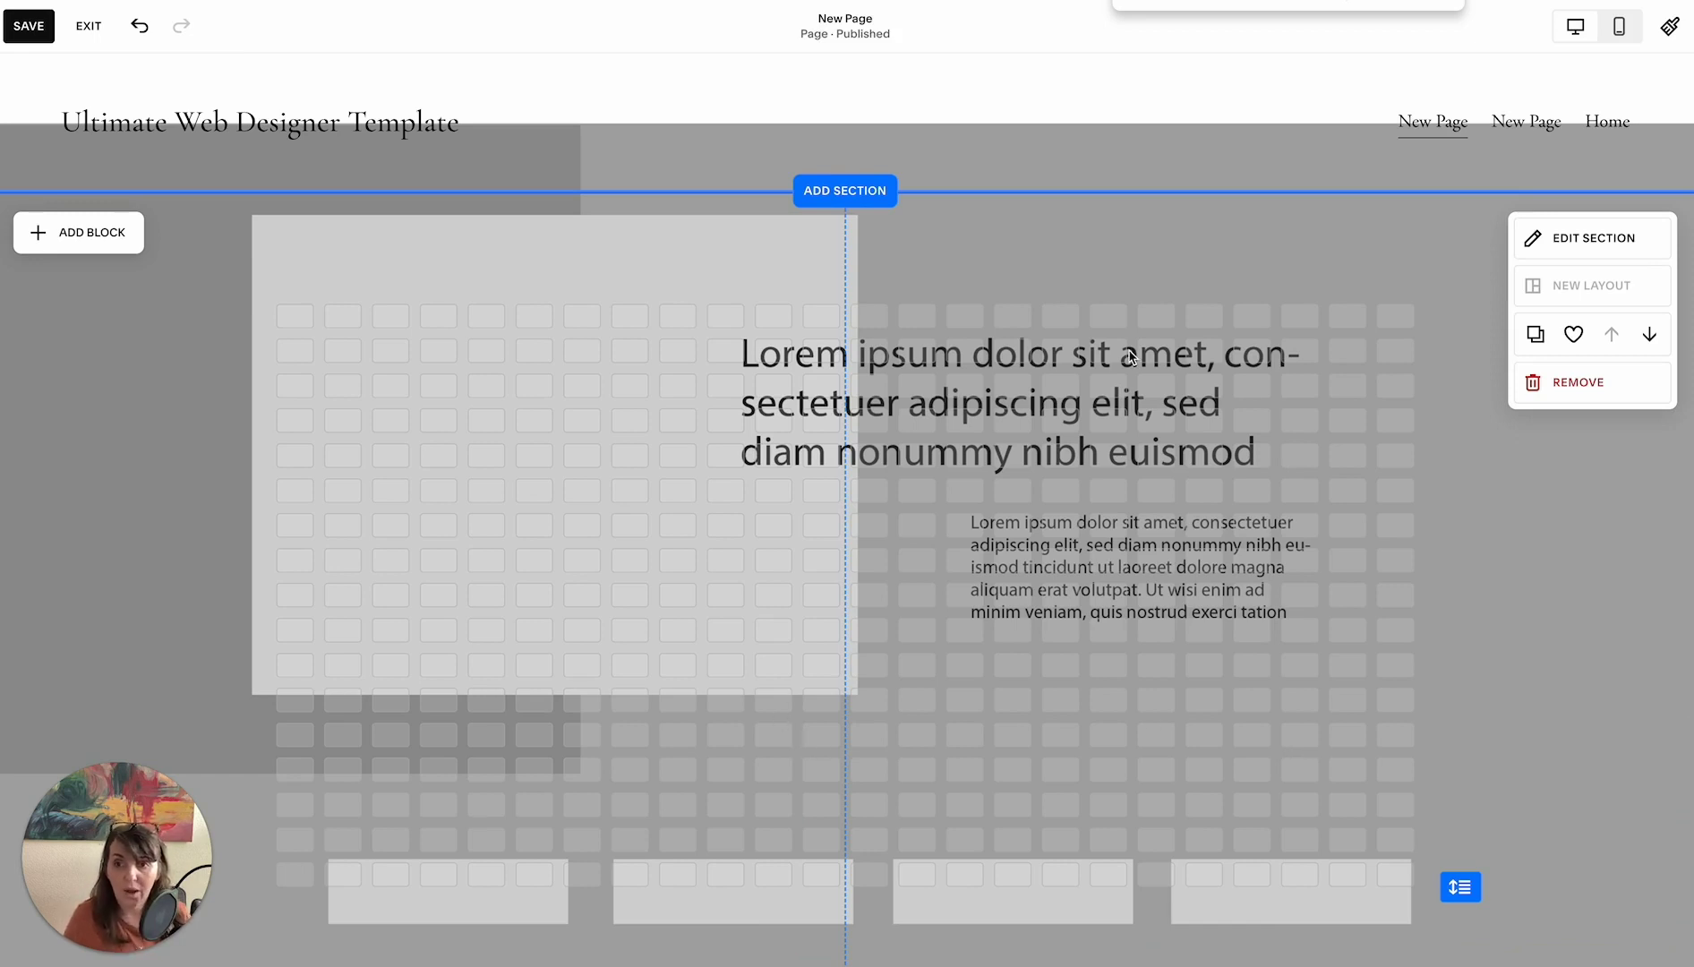
pyautogui.scroll(-1, 1396, 335)
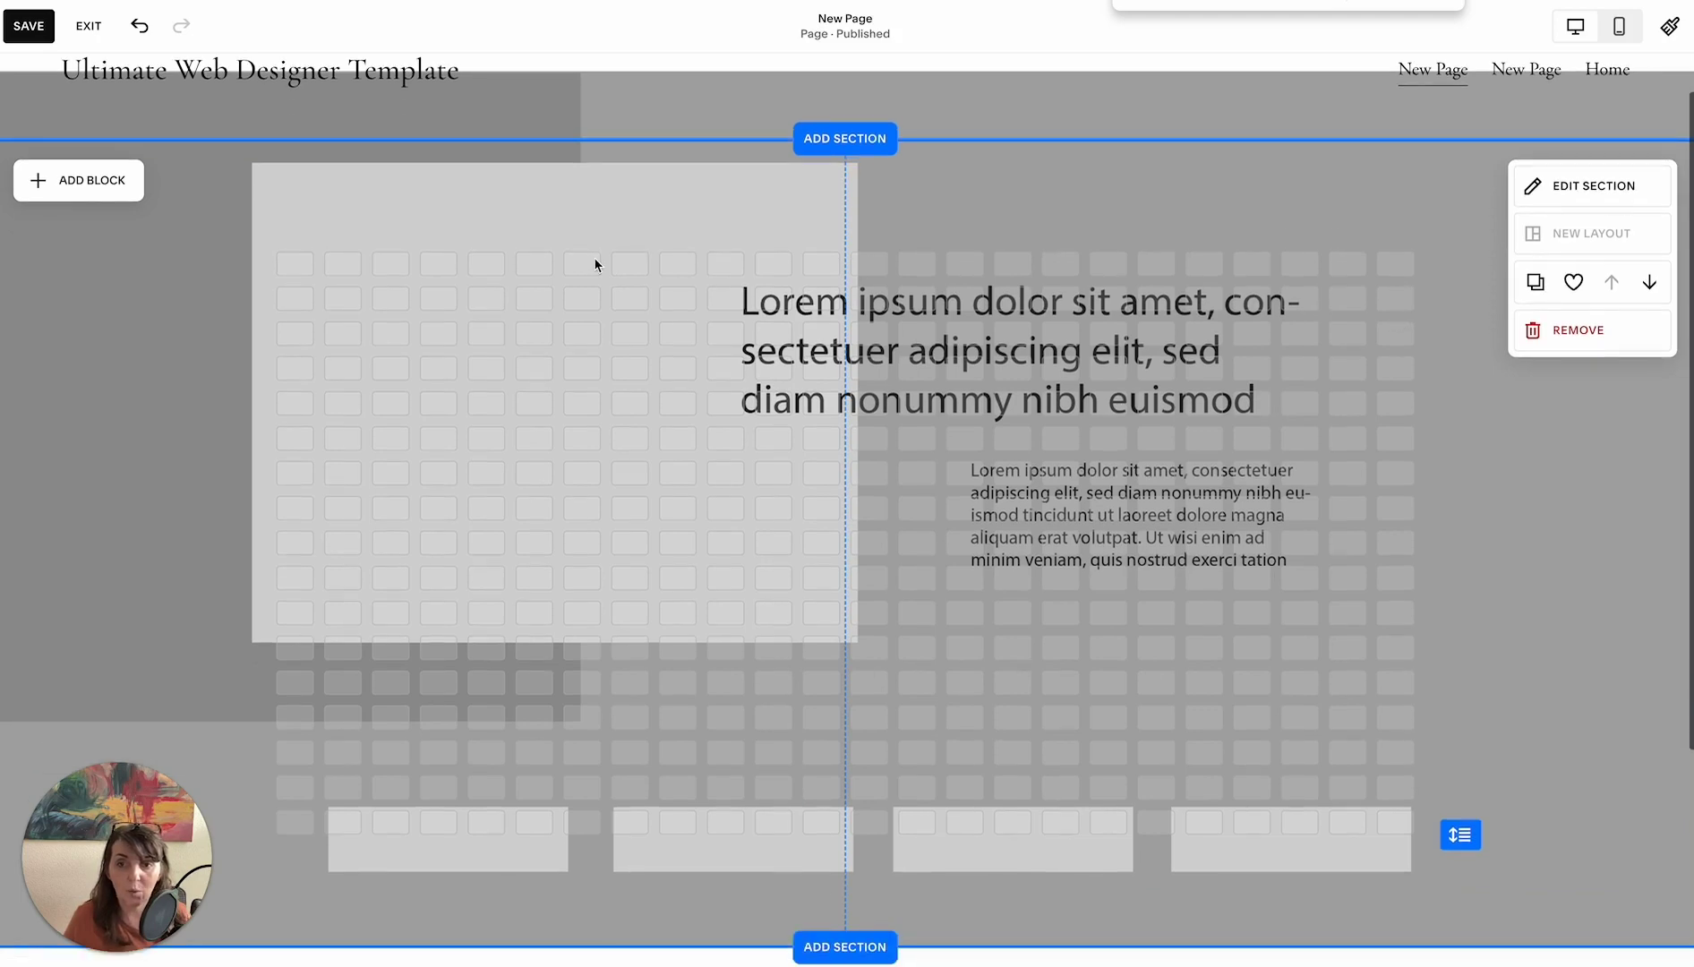
pyautogui.click(85, 183)
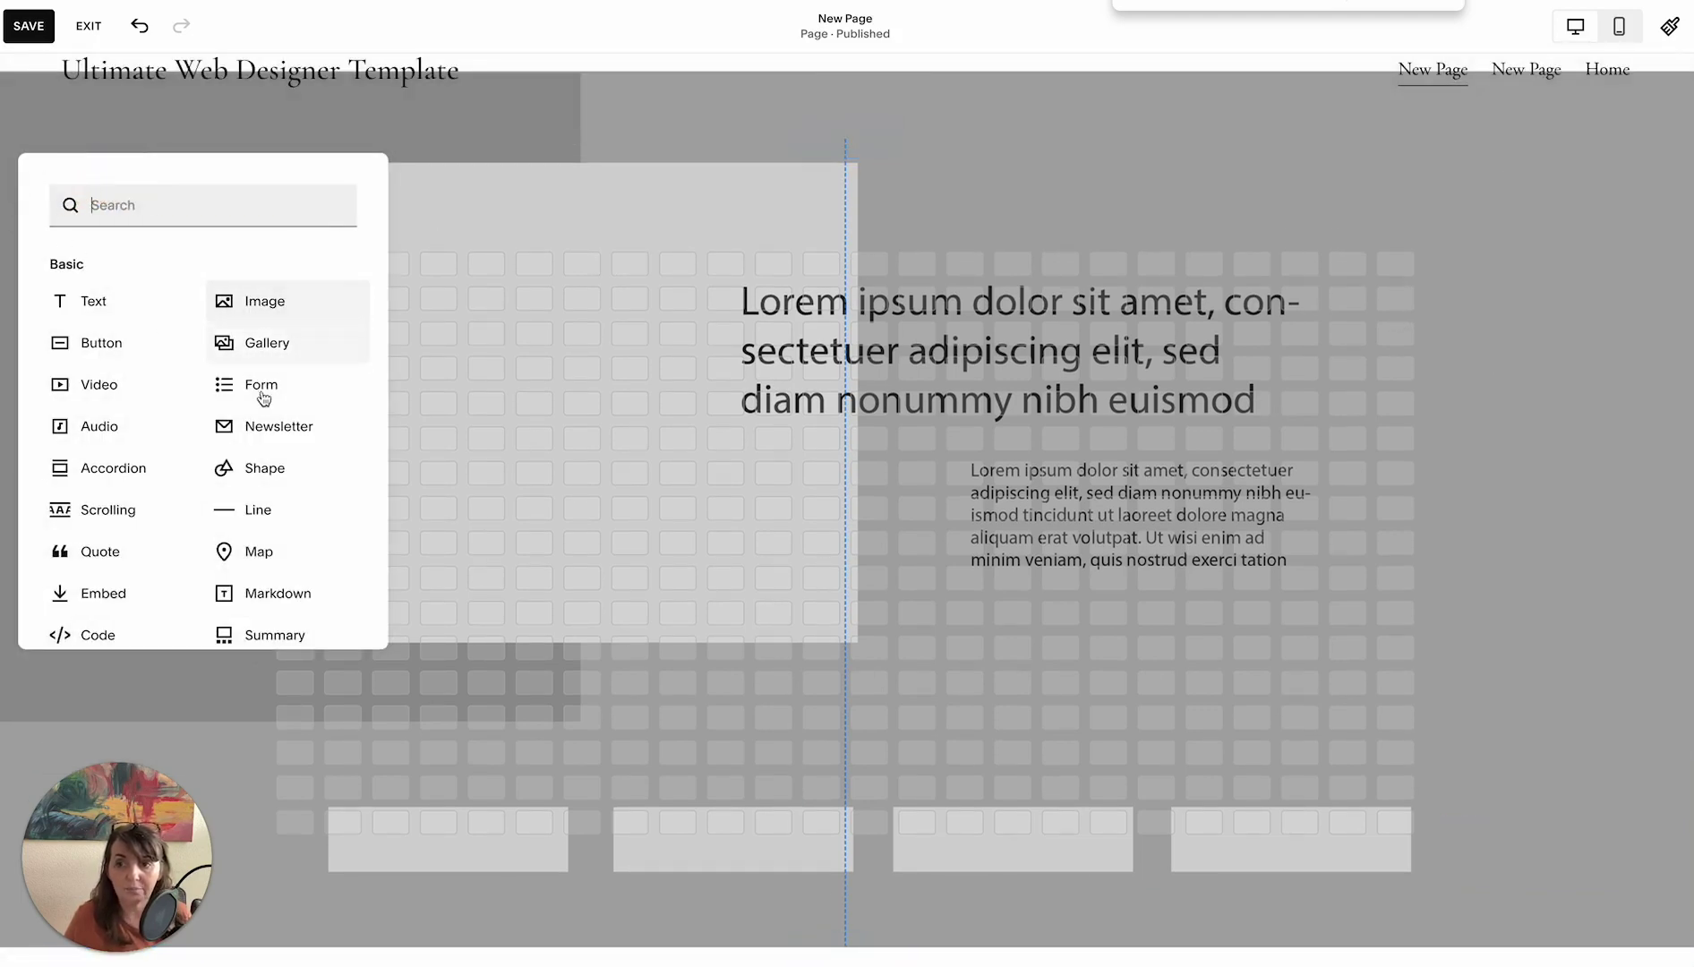
pyautogui.click(269, 470)
pyautogui.moveTo(498, 407)
pyautogui.mouseDown()
pyautogui.moveTo(502, 378)
pyautogui.moveTo(480, 382)
pyautogui.mouseUp()
pyautogui.moveTo(277, 447); pyautogui.dragTo(7, 512)
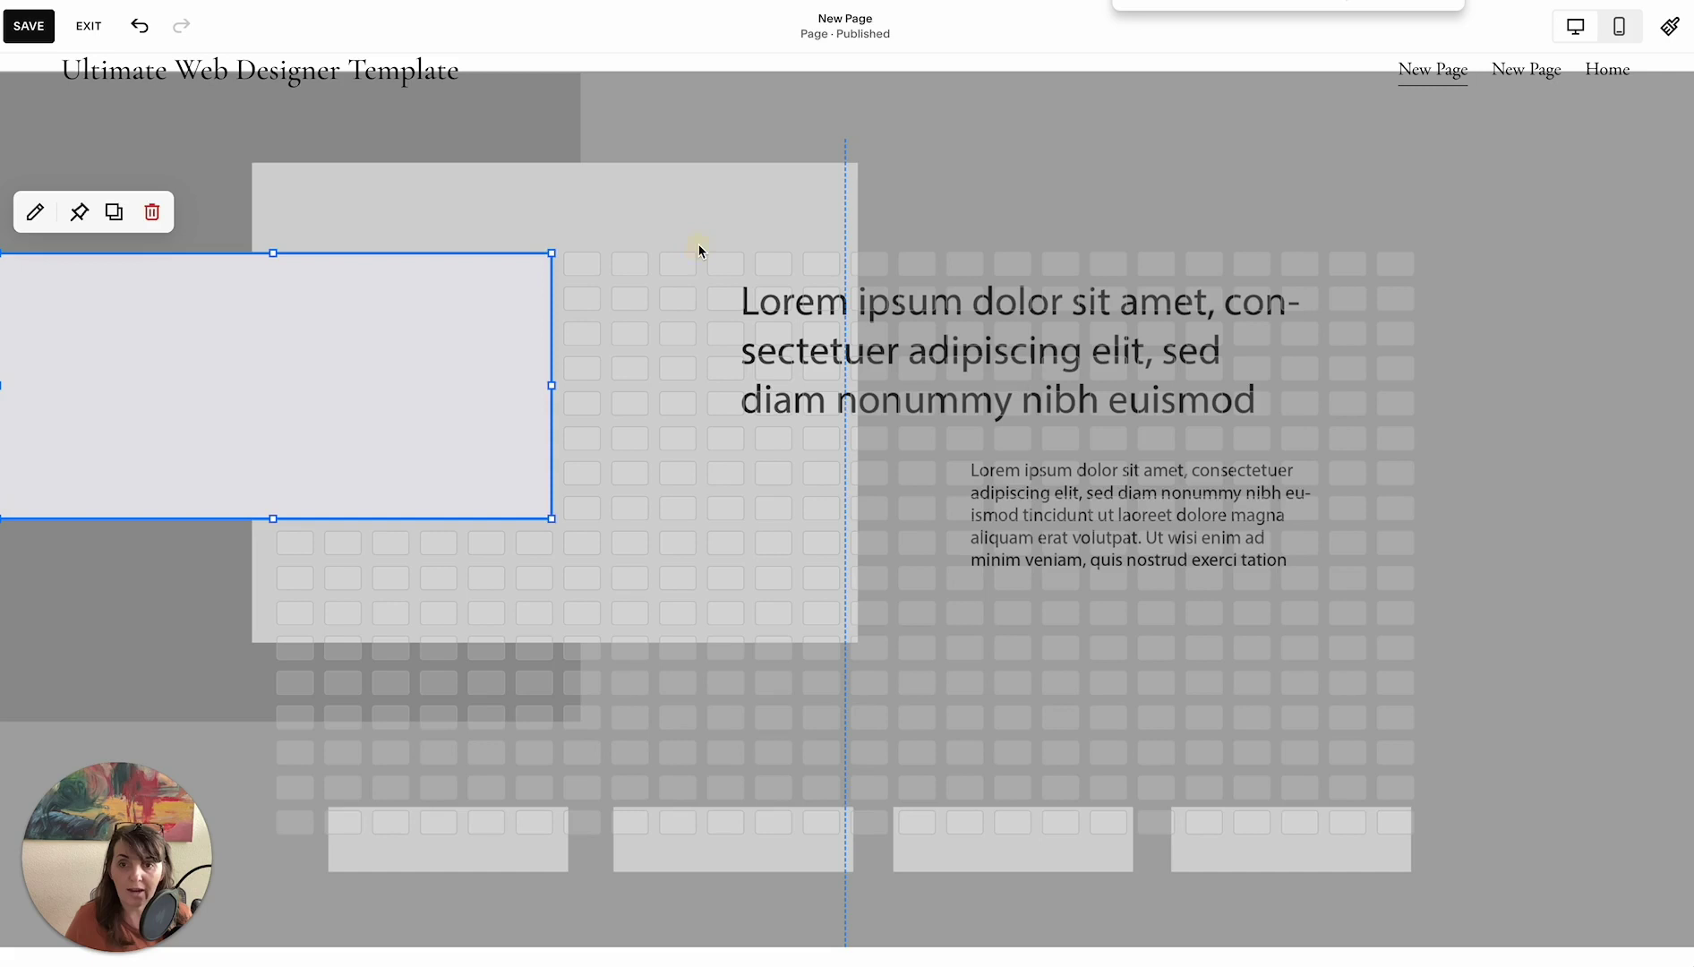
pyautogui.click(699, 251)
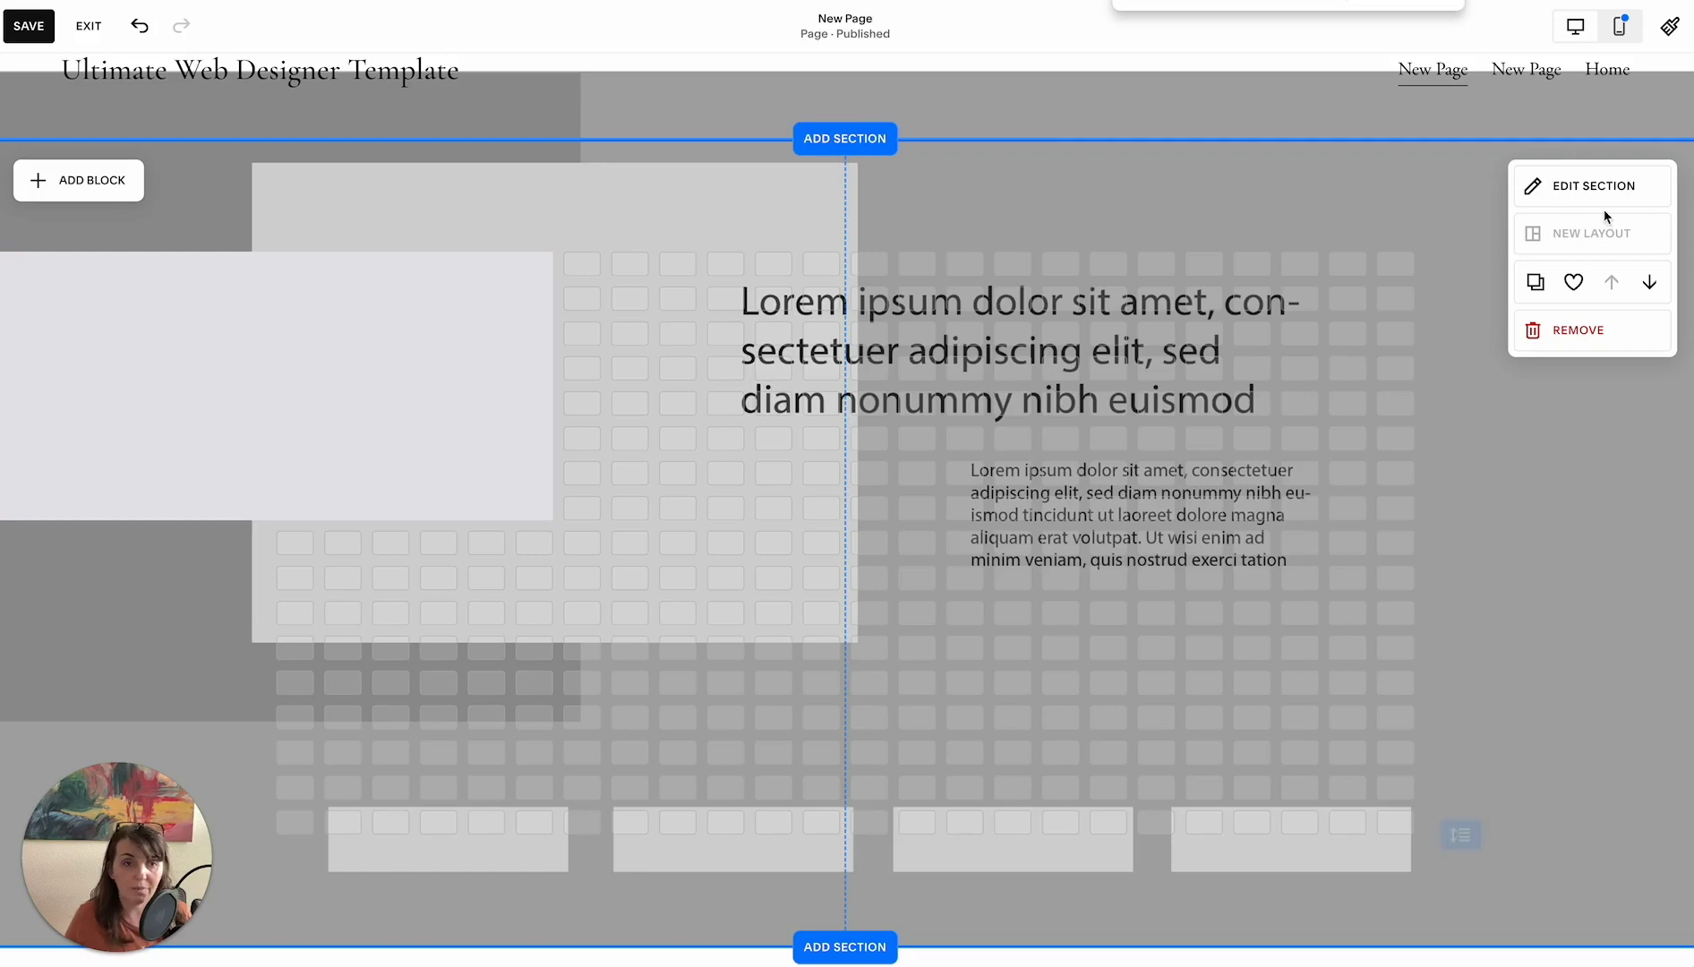
# Turn off Fill Screen for the section and extend its grid downward past the wireframe's row of four boxes
pyautogui.click(1564, 190)
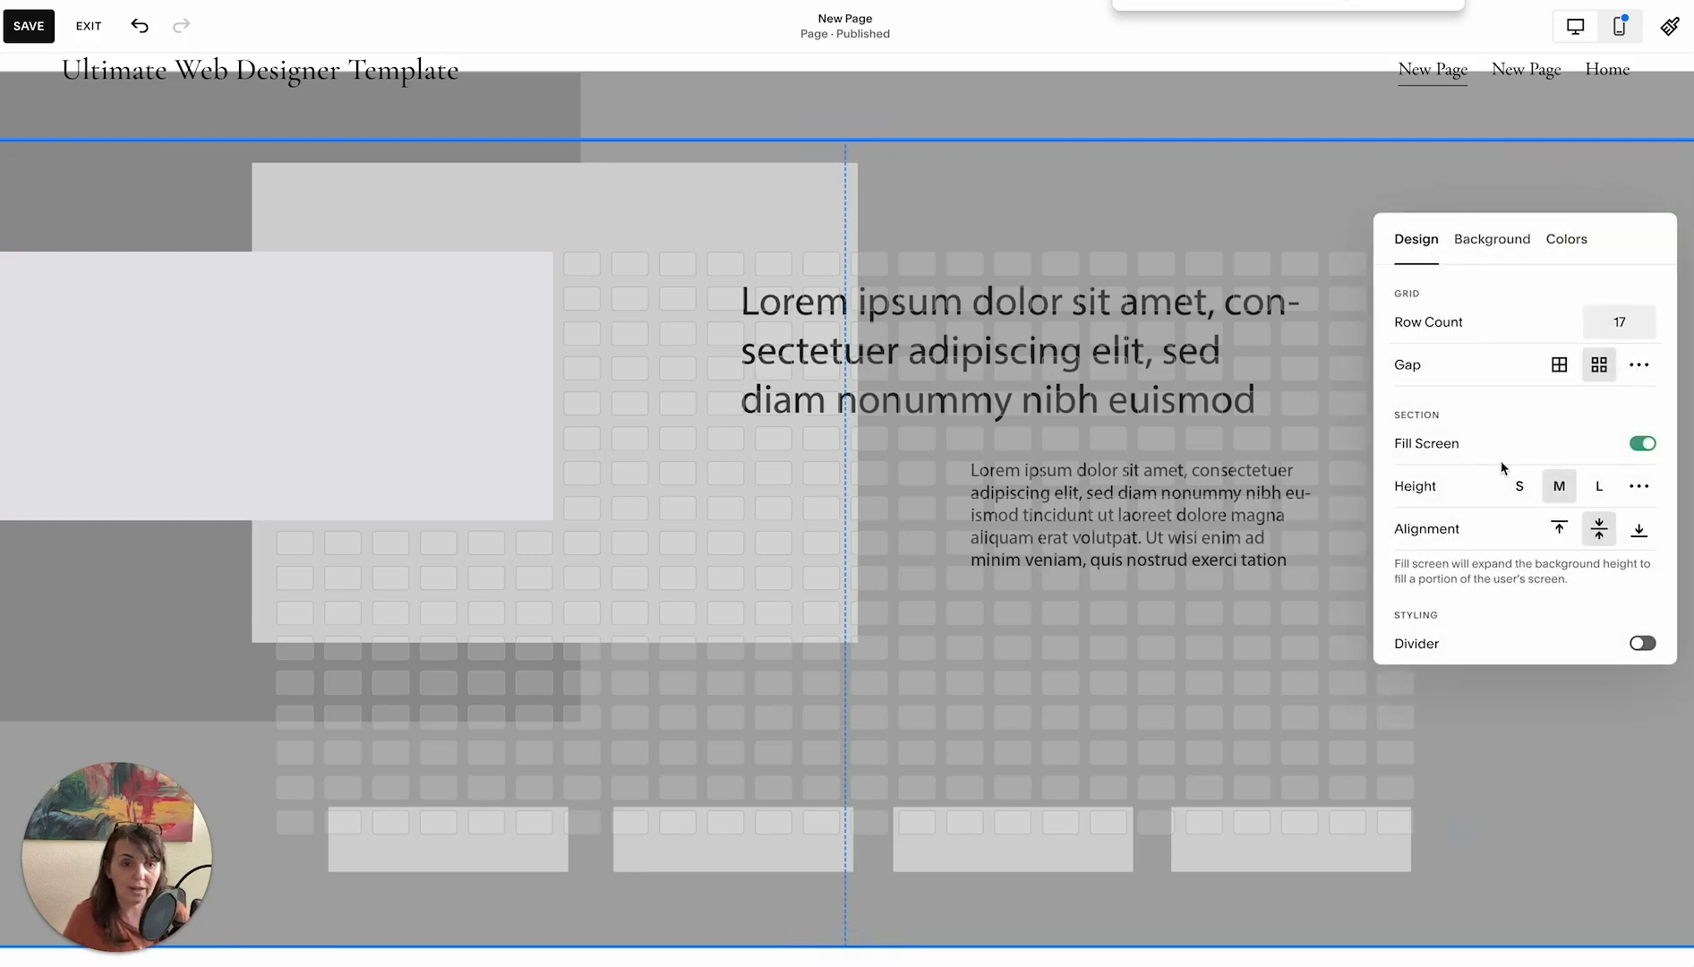
pyautogui.click(1644, 443)
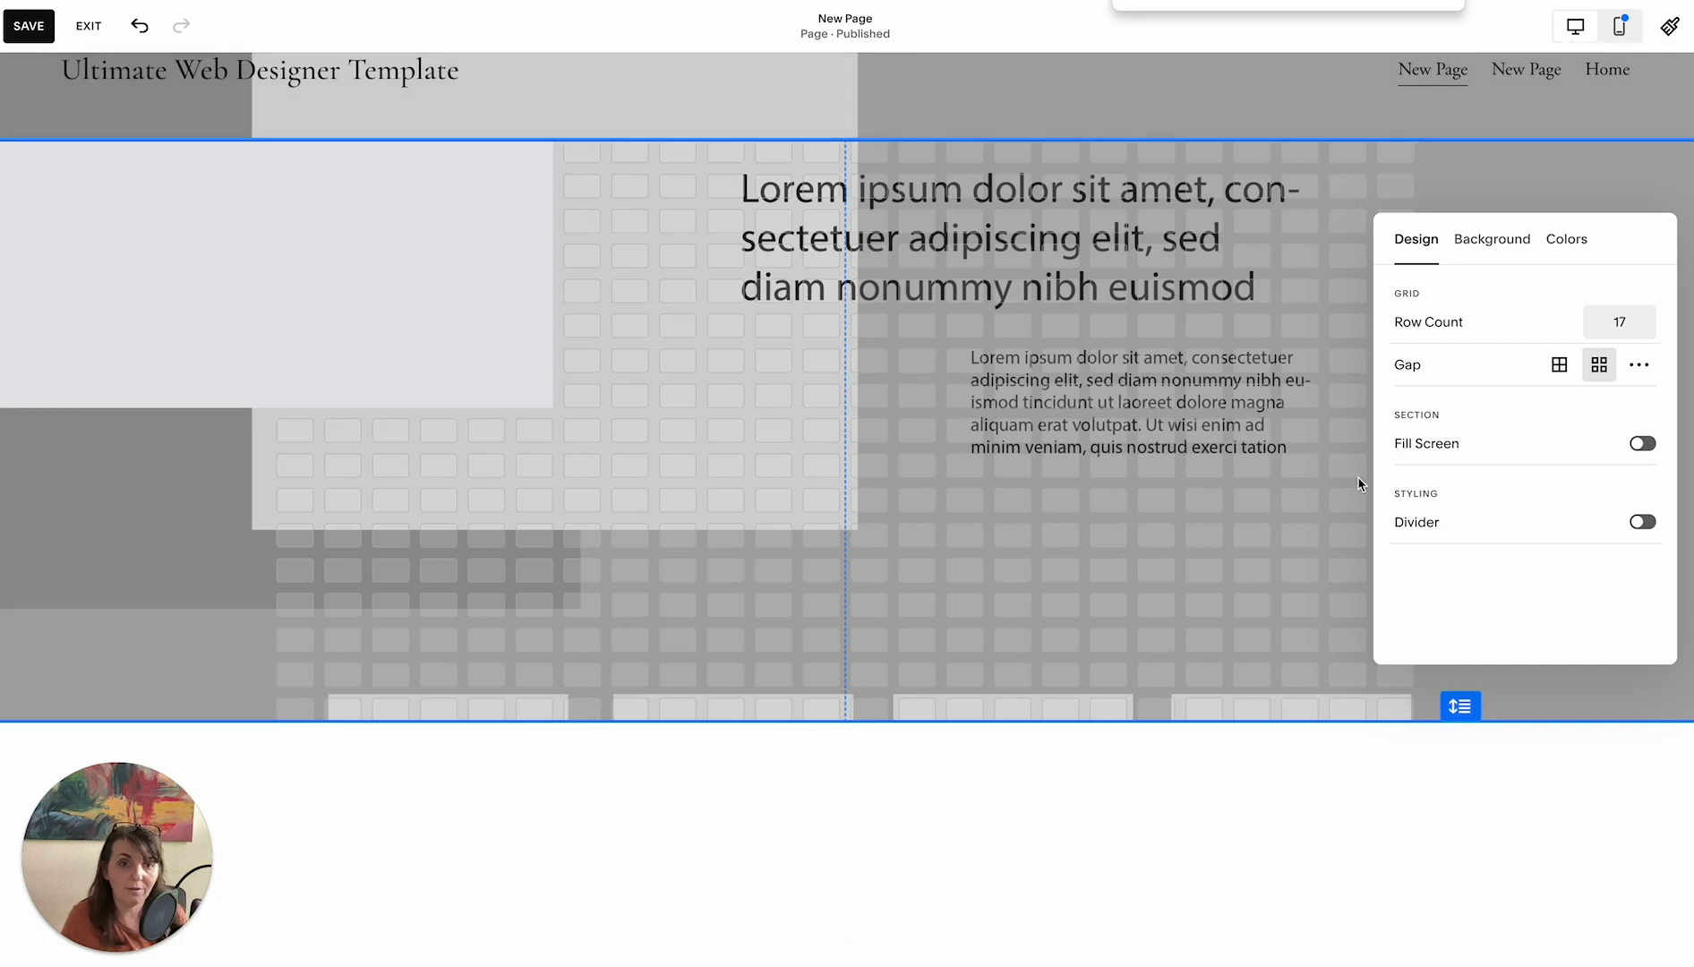
pyautogui.moveTo(382, 273)
pyautogui.mouseDown()
pyautogui.moveTo(419, 302)
pyautogui.moveTo(384, 280)
pyautogui.mouseUp()
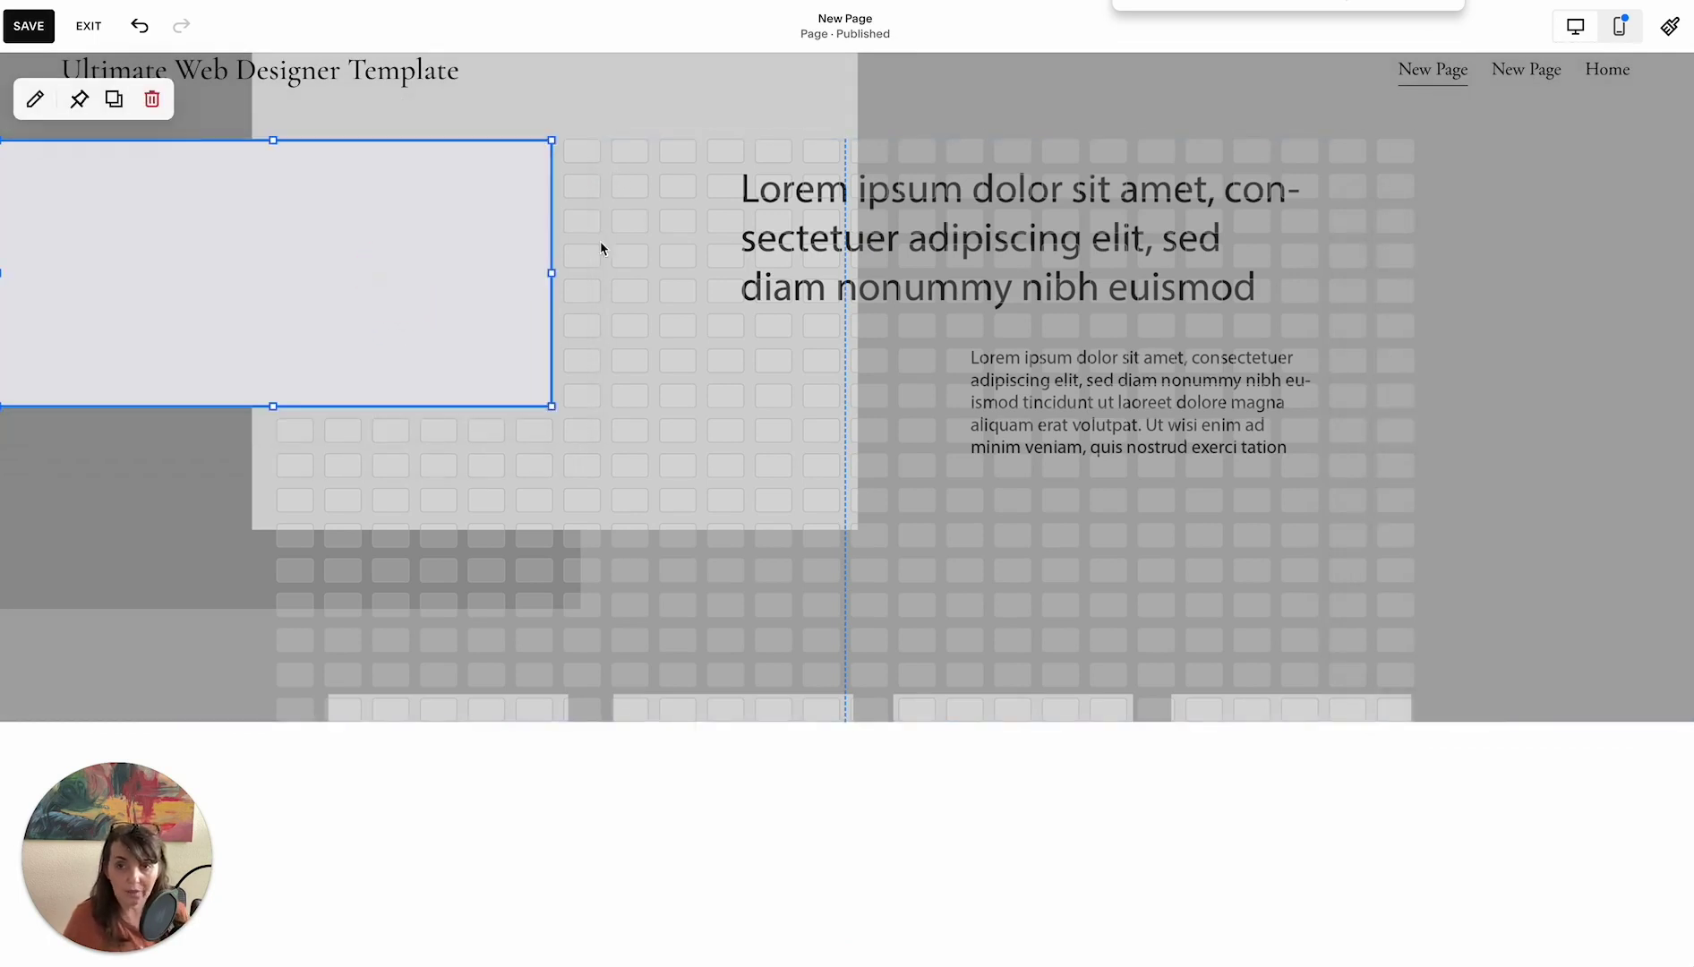
pyautogui.click(1455, 612)
pyautogui.moveTo(1461, 718); pyautogui.dragTo(1486, 938)
pyautogui.scroll(-2, 1483, 813)
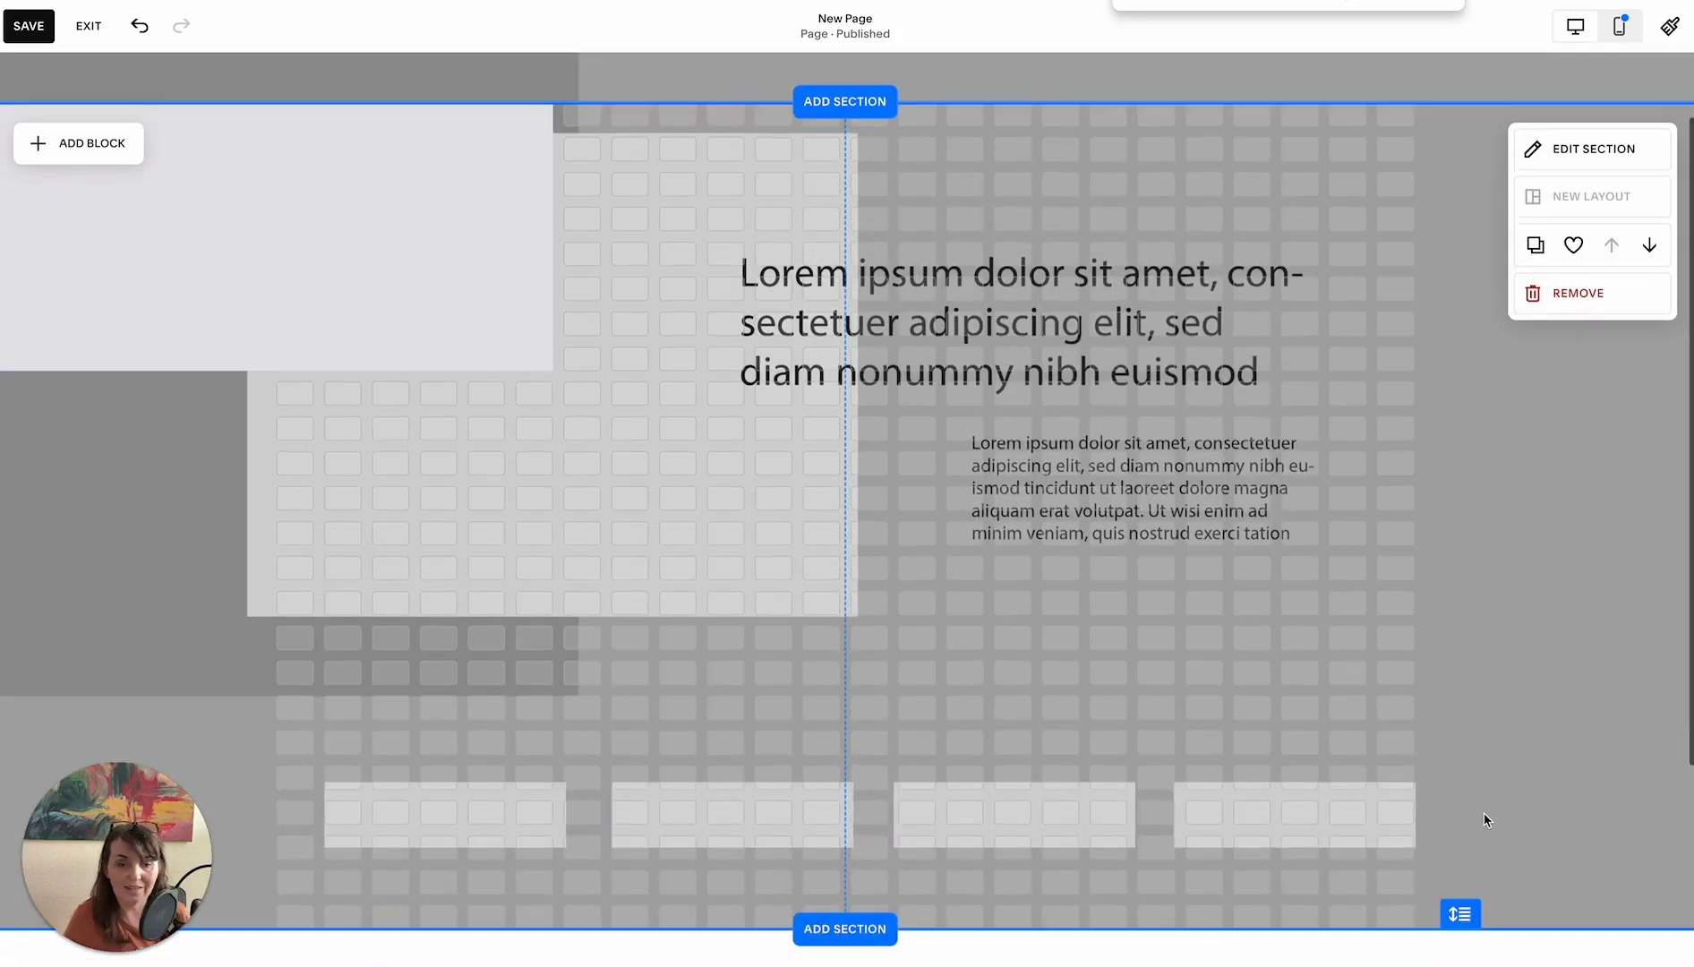
pyautogui.moveTo(1455, 754); pyautogui.dragTo(1439, 792)
# Lengthen the shape block downward to match the lower edge of the wireframe's dark rectangle
pyautogui.scroll(3, 1438, 793)
pyautogui.click(329, 276)
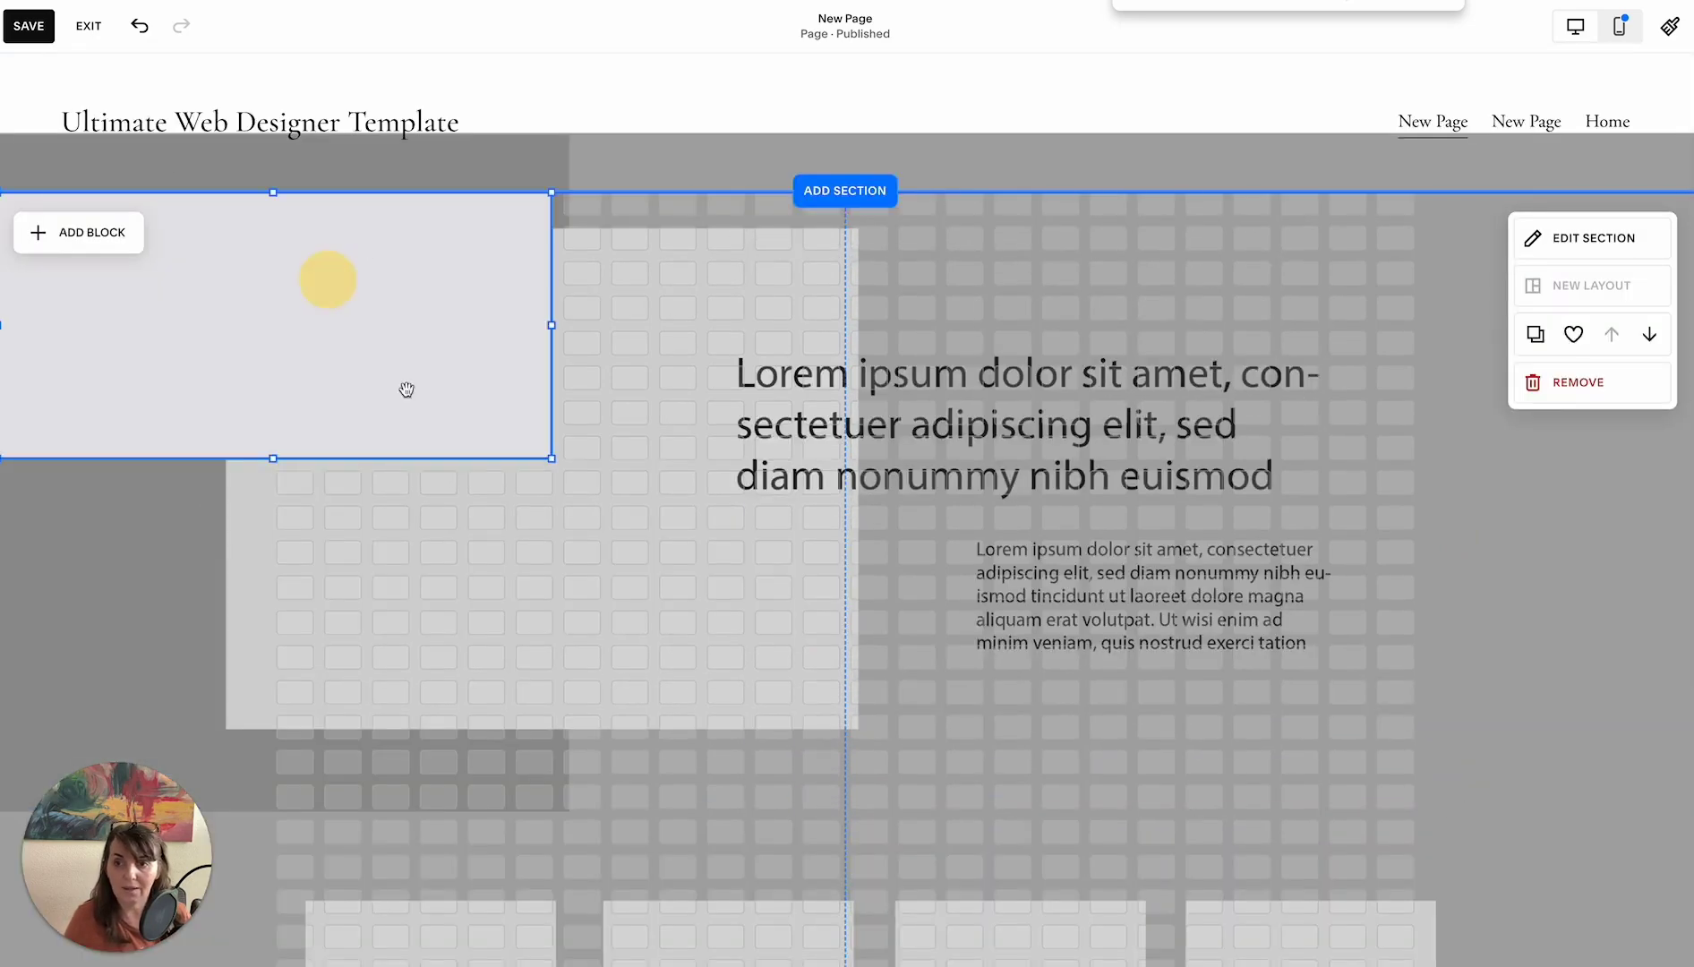
pyautogui.moveTo(552, 457); pyautogui.dragTo(567, 798)
# Duplicate the shape block and fit the copy over the wireframe's large light grey rectangle
pyautogui.click(113, 150)
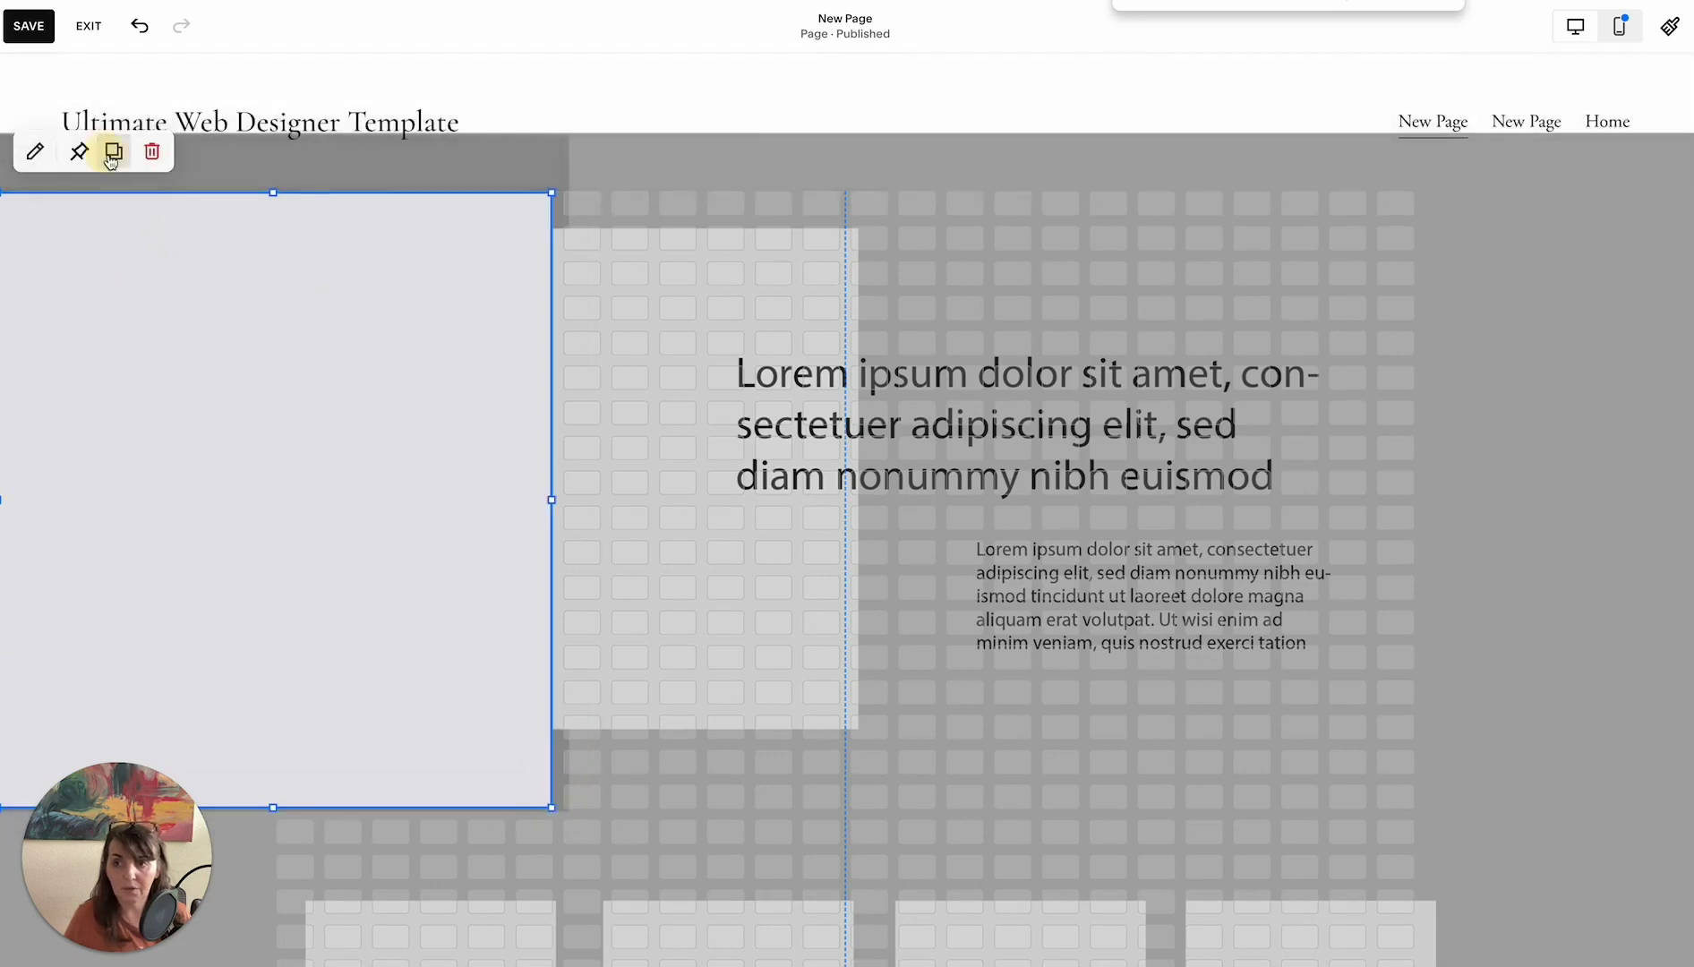
pyautogui.moveTo(464, 375); pyautogui.dragTo(627, 376)
pyautogui.moveTo(616, 540); pyautogui.dragTo(872, 483)
pyautogui.moveTo(886, 843); pyautogui.dragTo(846, 755)
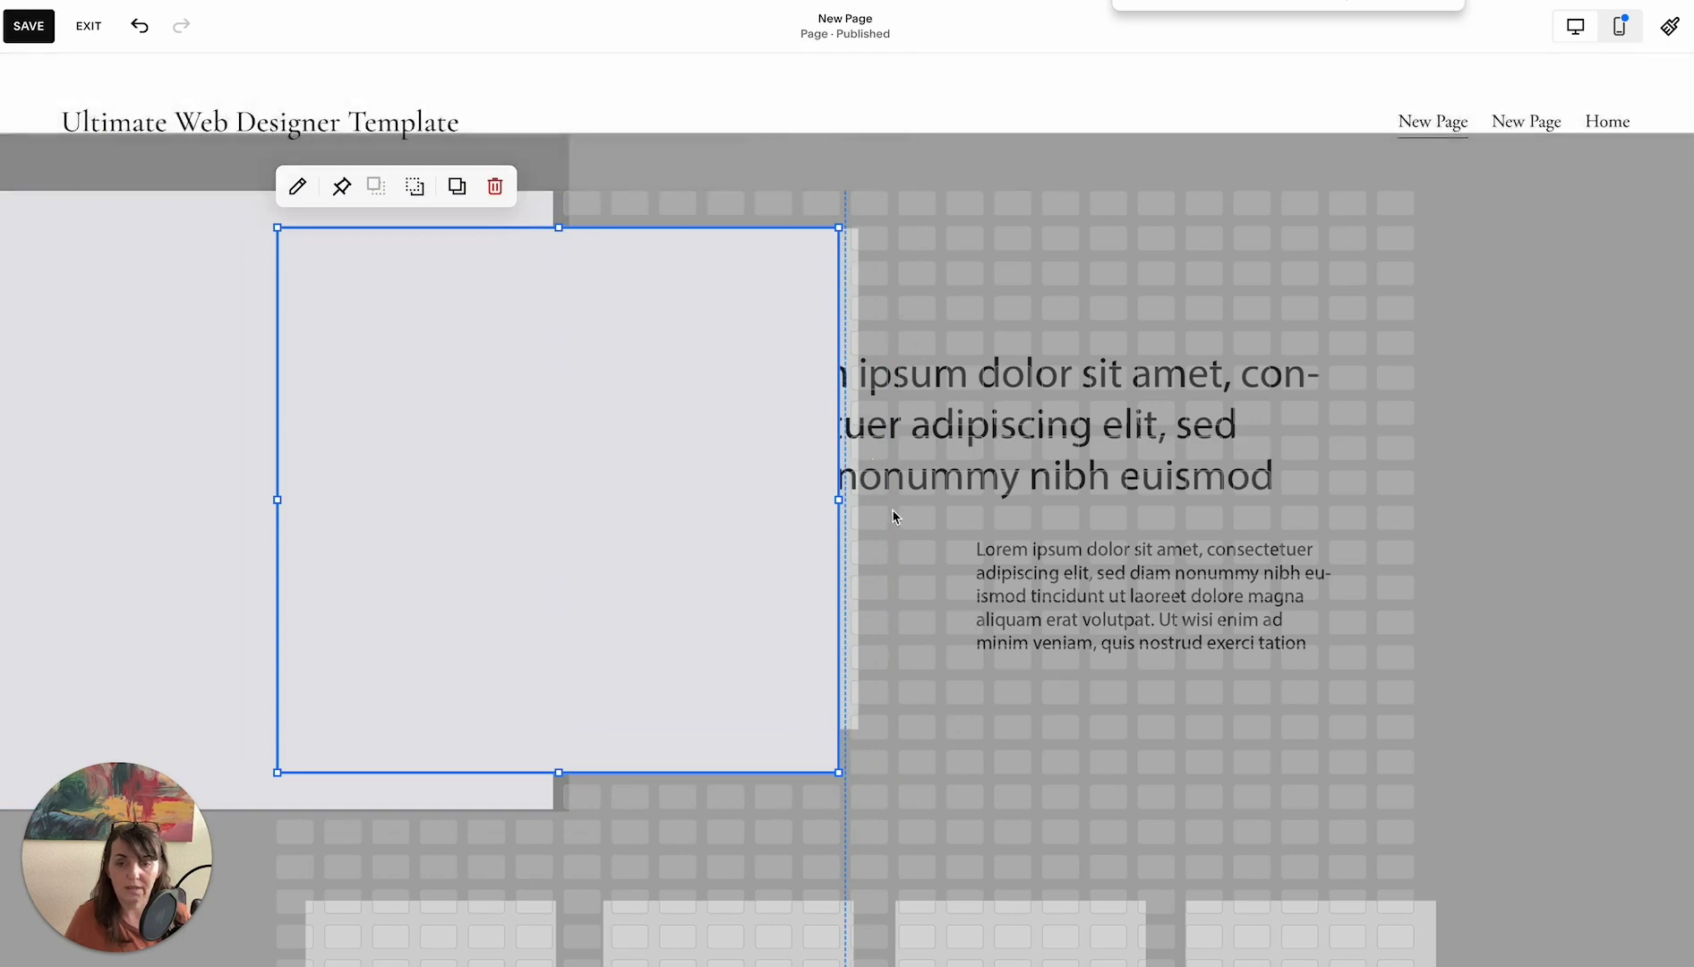
pyautogui.click(940, 305)
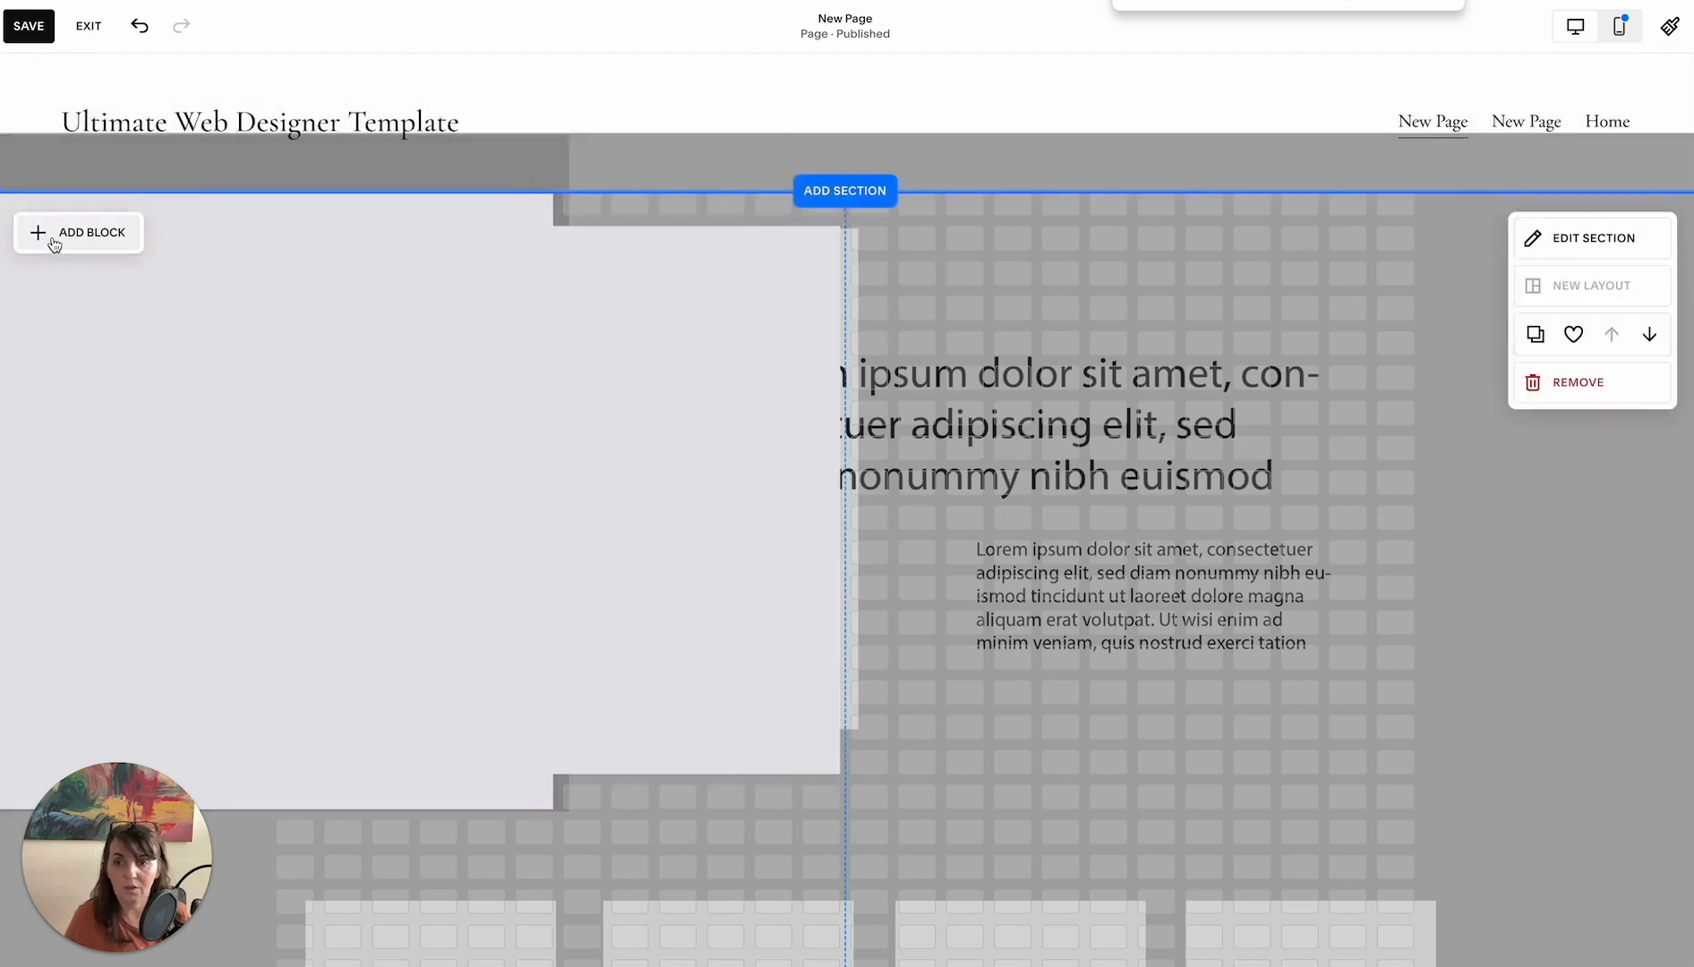
# Add a text block and fit it over the wireframe's three-line headline
pyautogui.click(54, 242)
pyautogui.click(129, 356)
pyautogui.click(438, 222)
pyautogui.moveTo(448, 223); pyautogui.dragTo(1279, 497)
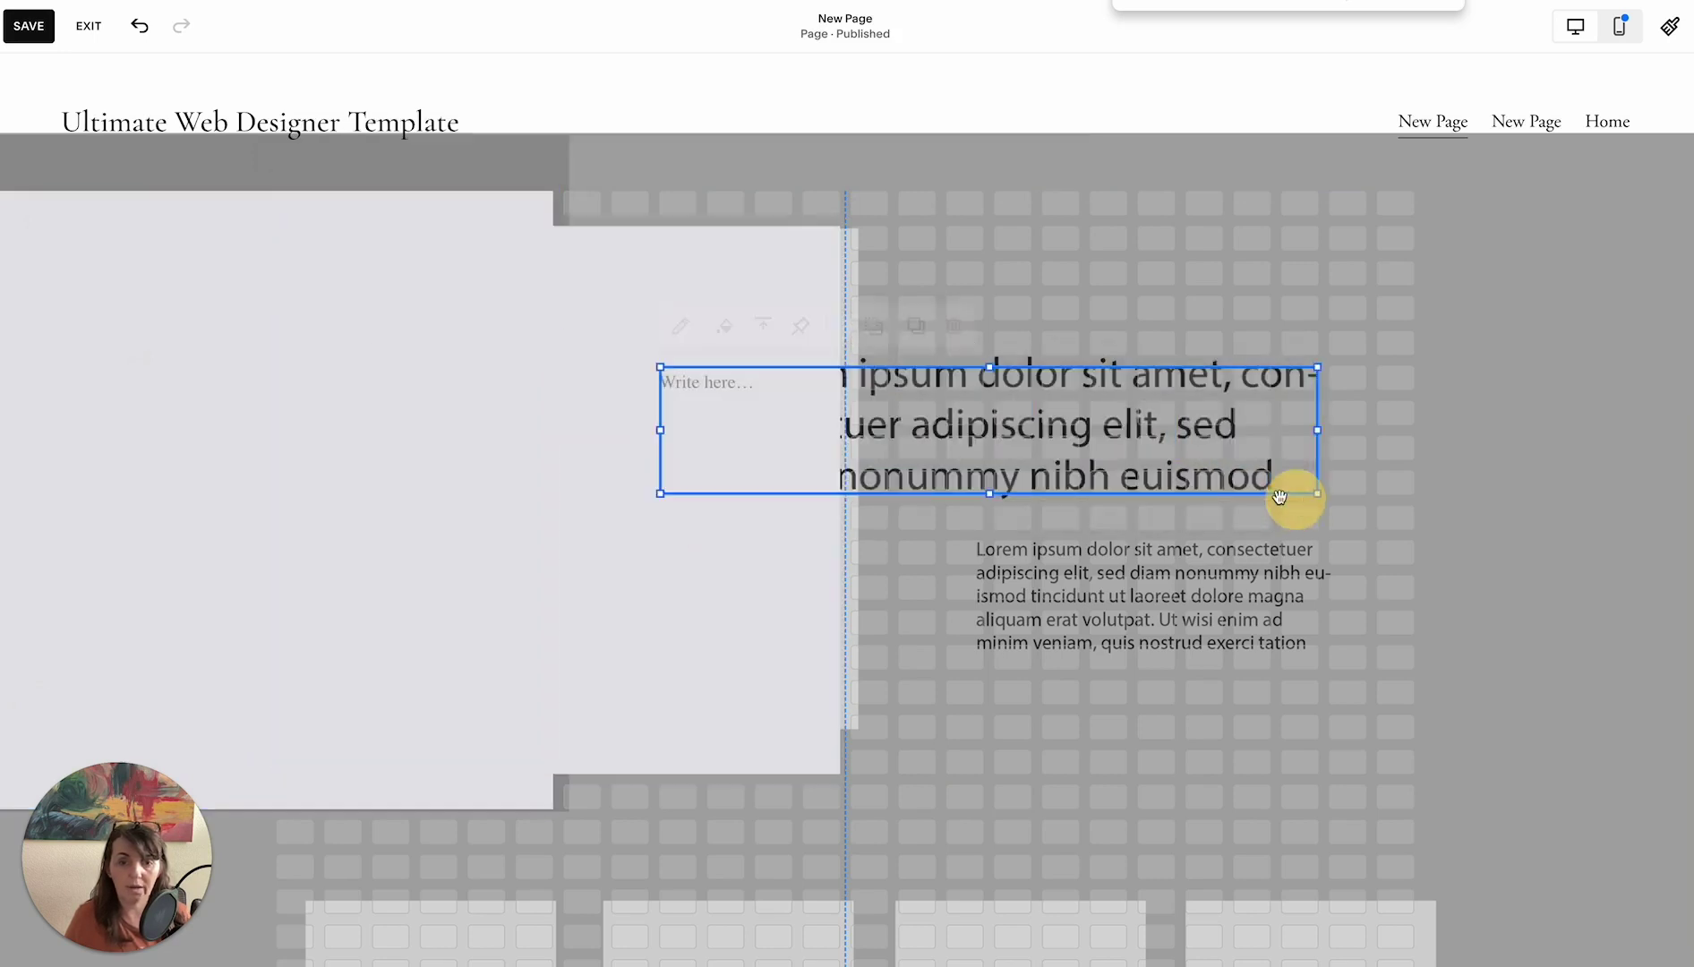
# Set the new text block's style to Heading 1
pyautogui.click(994, 356)
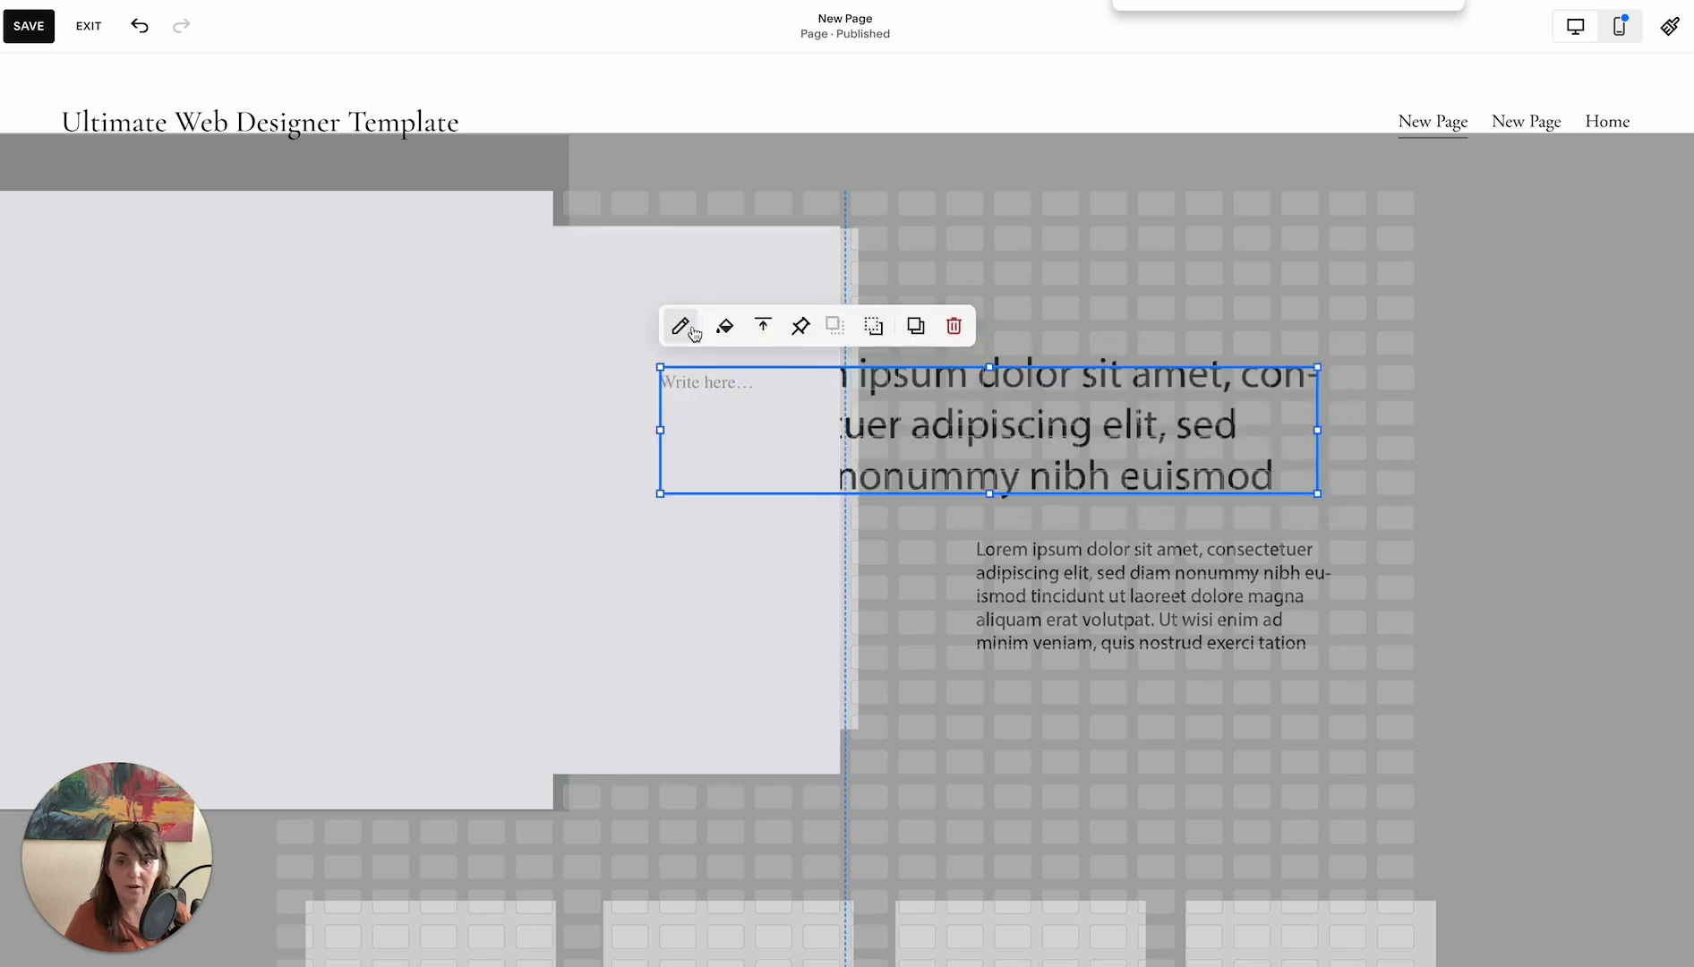
pyautogui.click(682, 327)
pyautogui.click(752, 317)
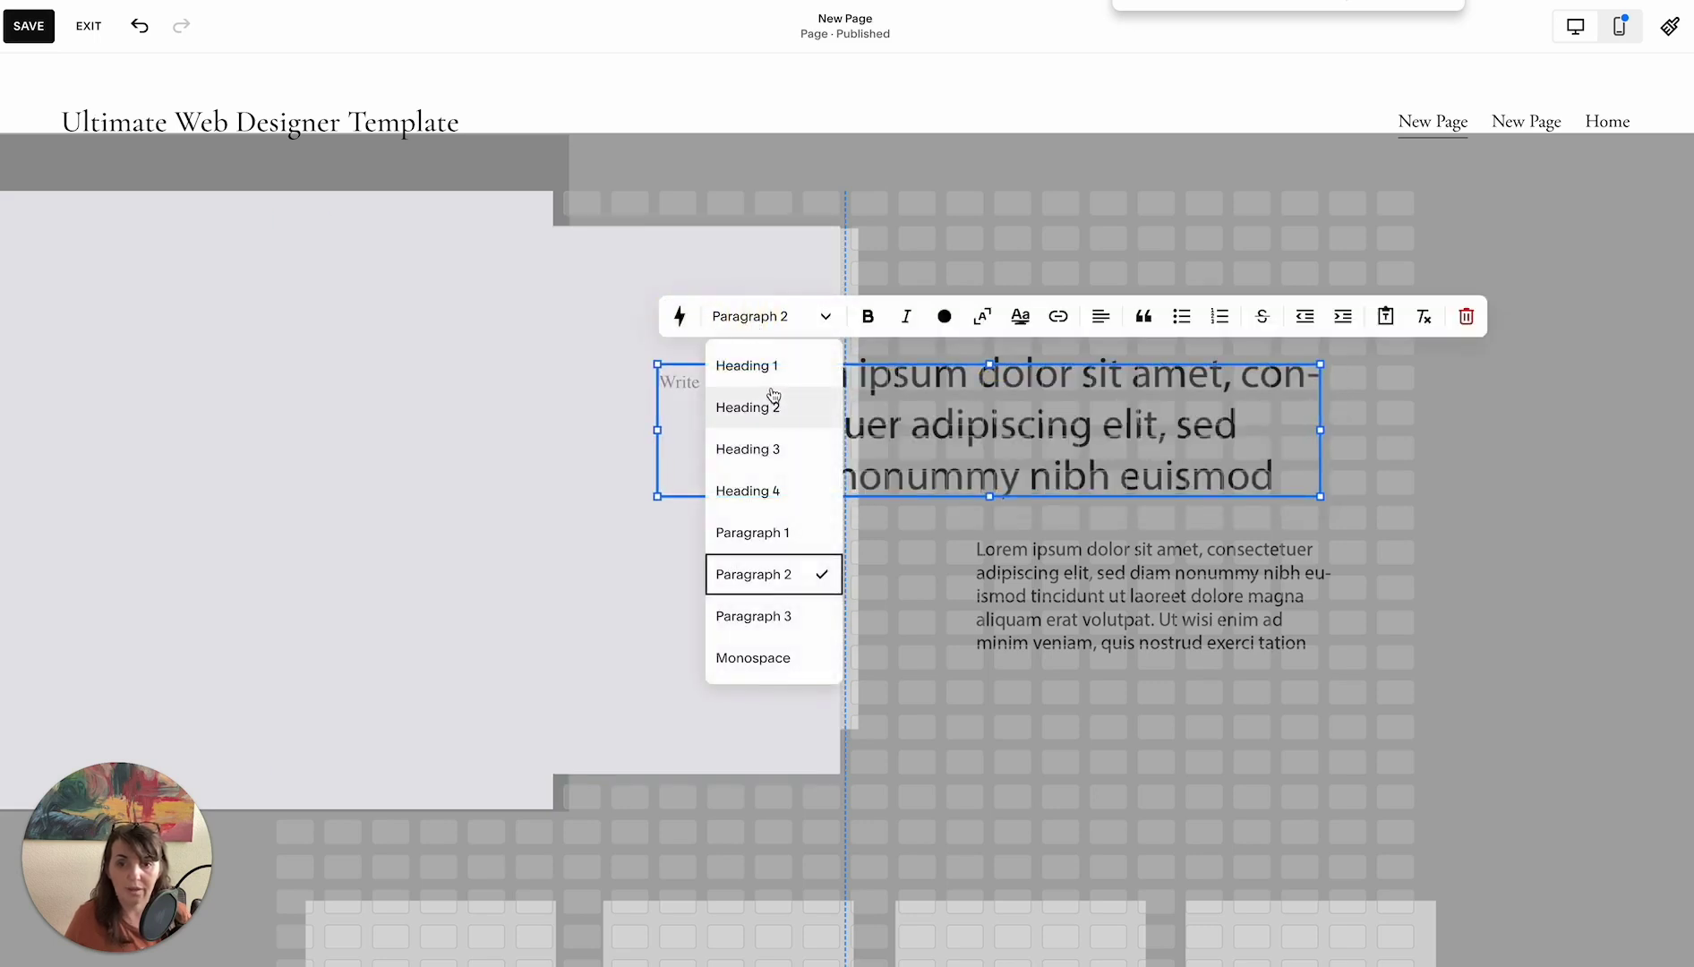
pyautogui.click(773, 365)
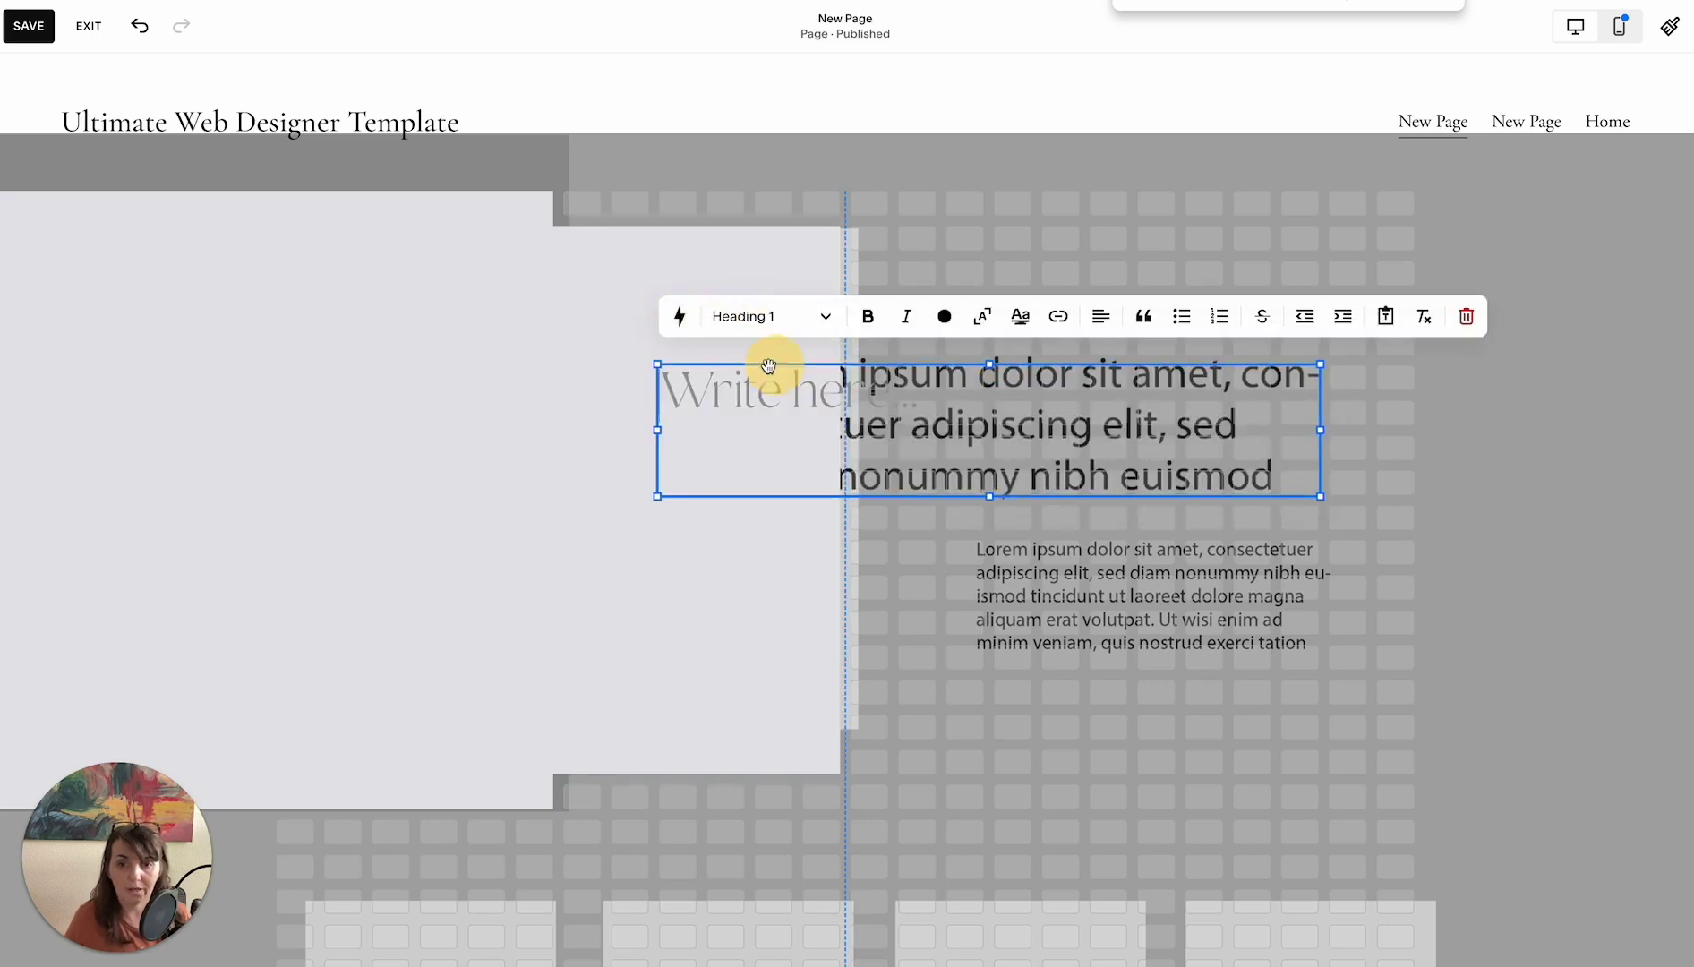
pyautogui.click(1397, 512)
pyautogui.click(1115, 427)
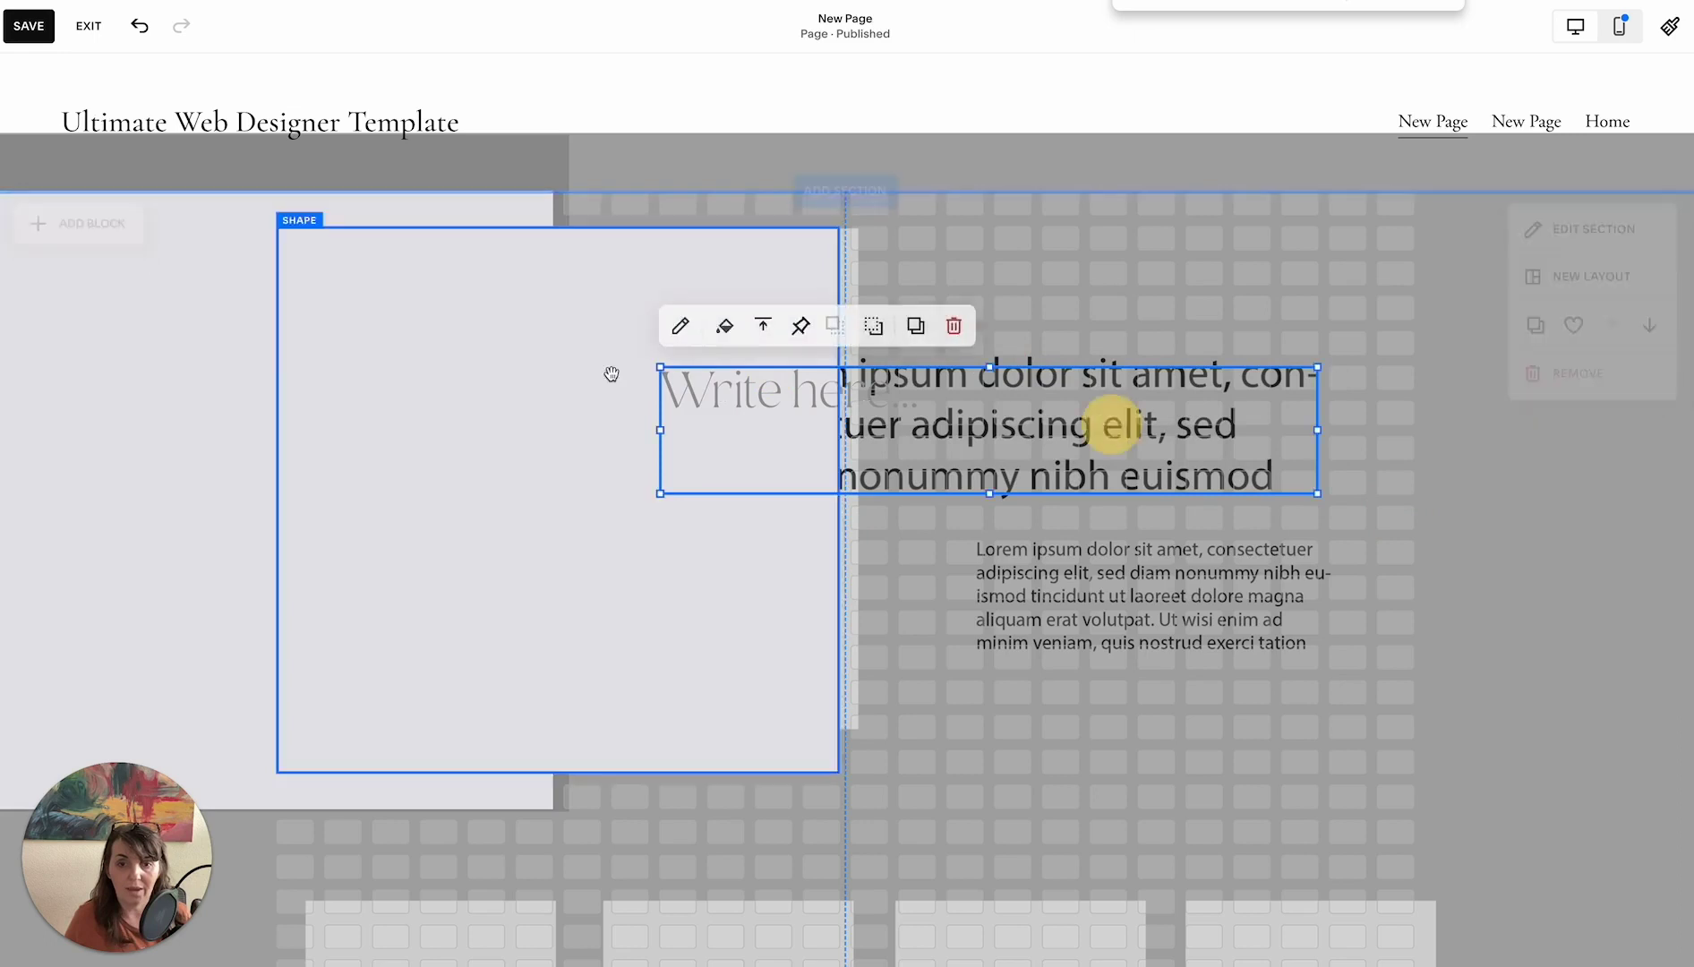
# Duplicate the headline text block and fit the copy over the wireframe's small paragraph, in Paragraph 2 style
pyautogui.click(919, 330)
pyautogui.moveTo(1079, 436); pyautogui.dragTo(1128, 542)
pyautogui.moveTo(745, 621); pyautogui.dragTo(956, 659)
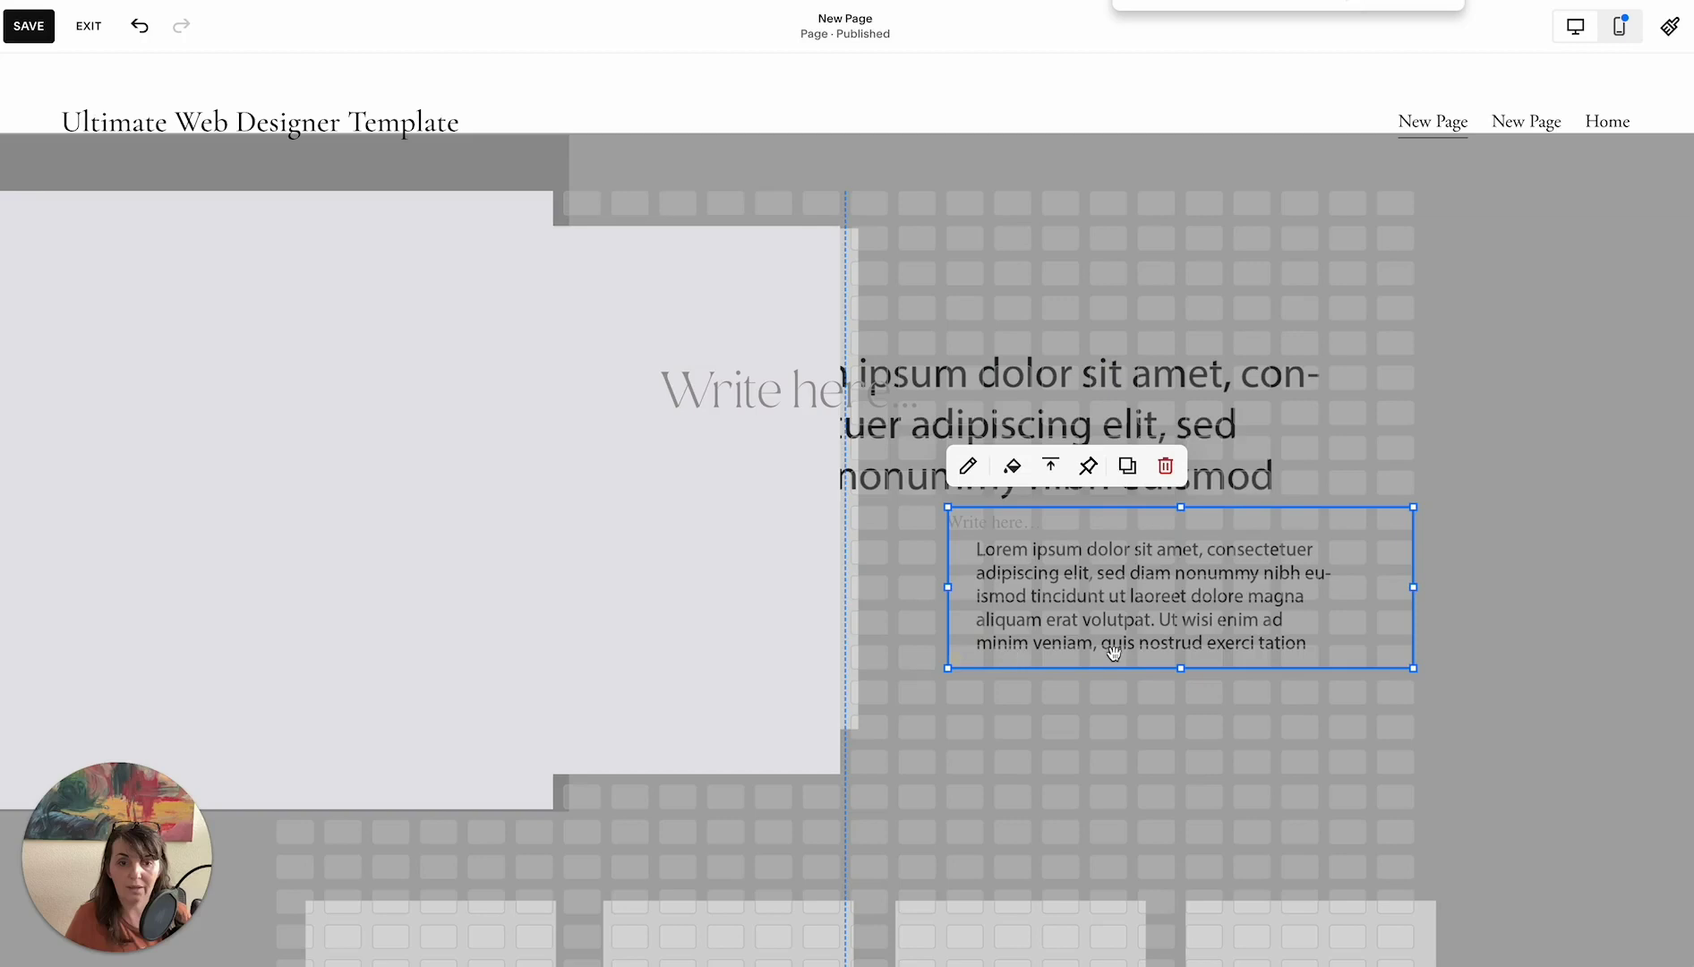
pyautogui.click(1054, 588)
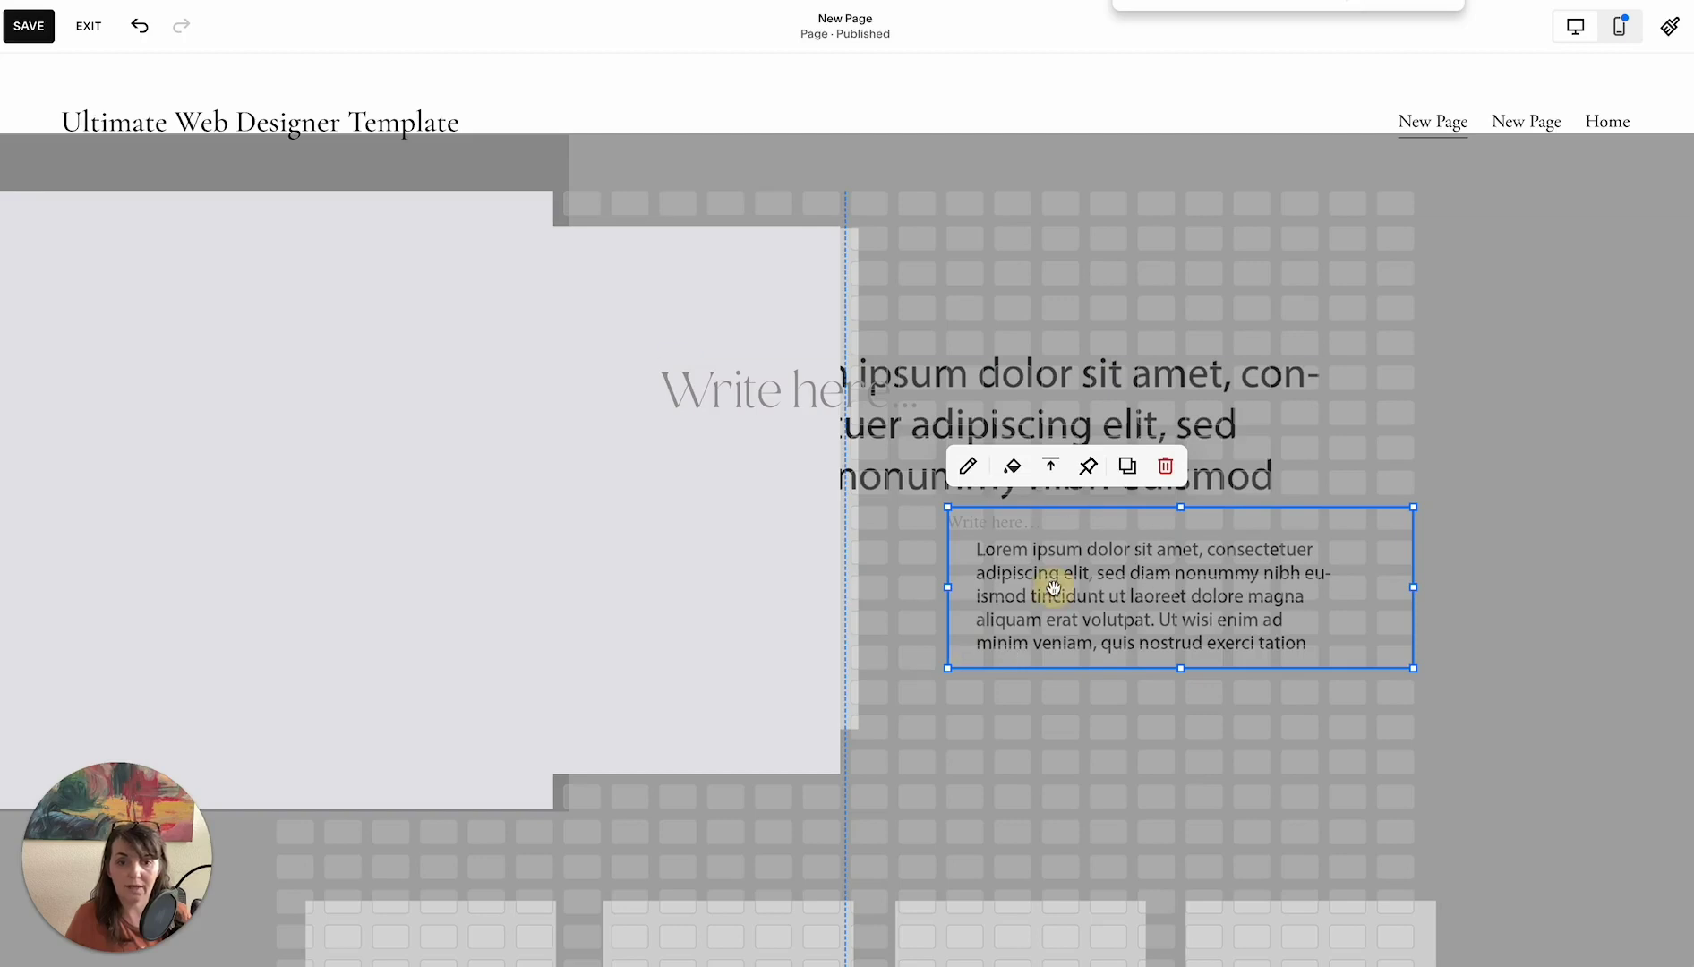
pyautogui.click(968, 466)
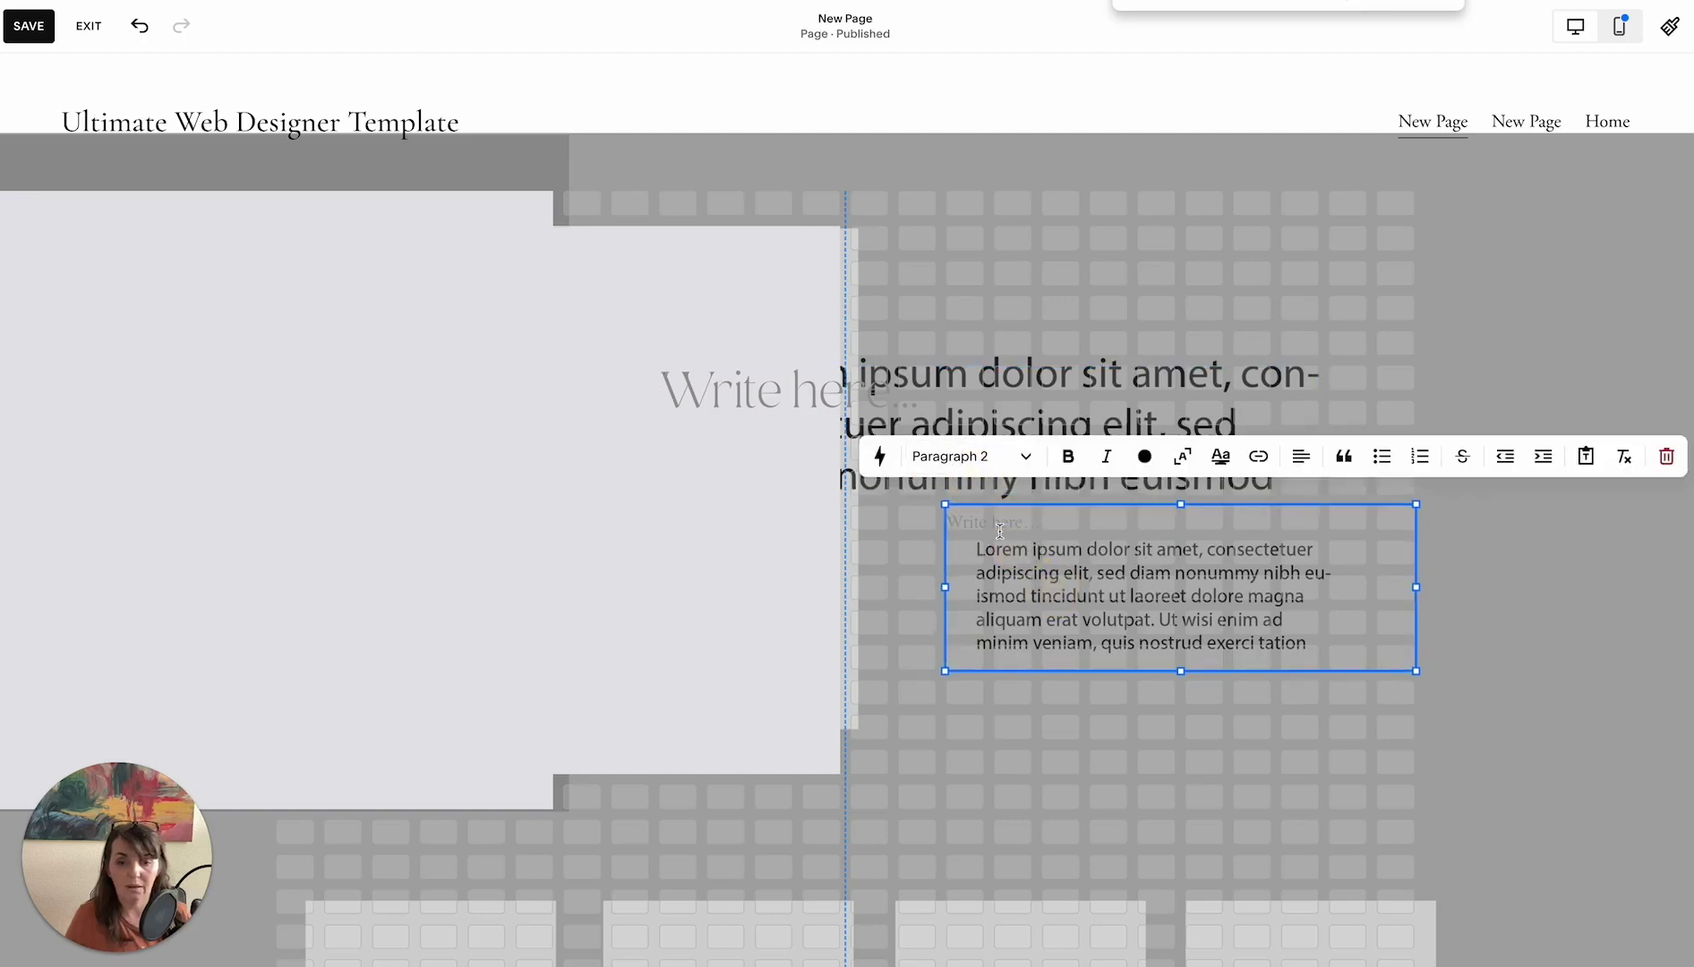
pyautogui.click(1047, 727)
# Add an image block and fit it over the first of the wireframe's four small rectangles
pyautogui.scroll(-3, 1046, 721)
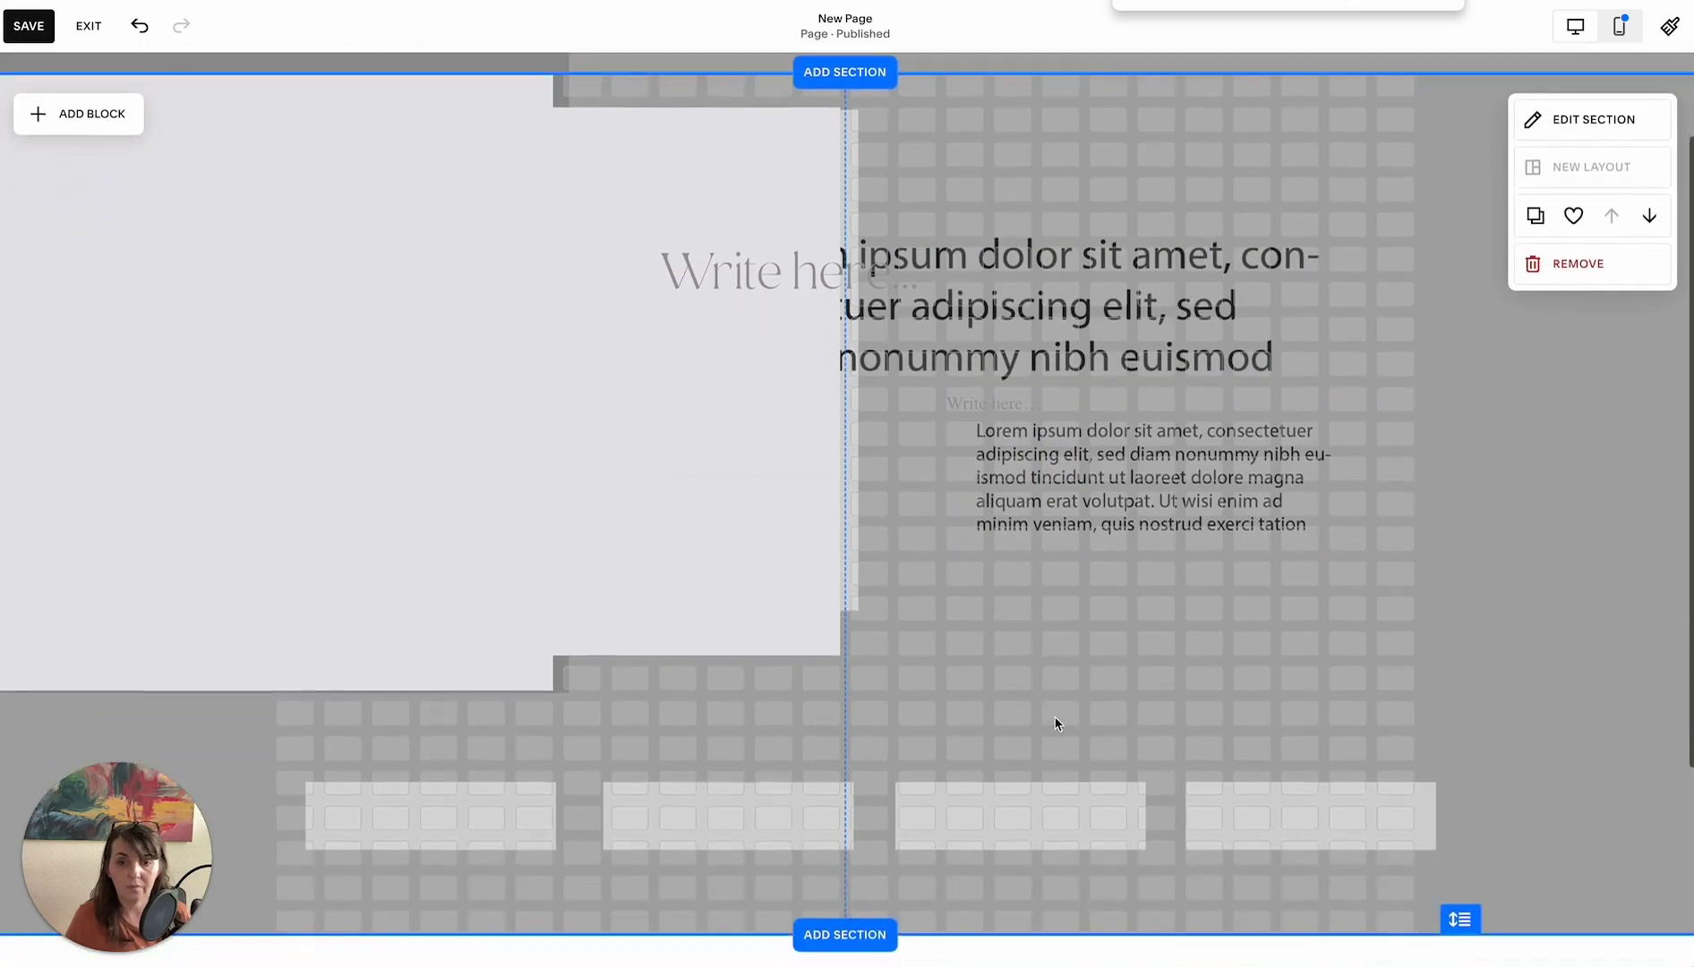
pyautogui.scroll(-2, 572, 727)
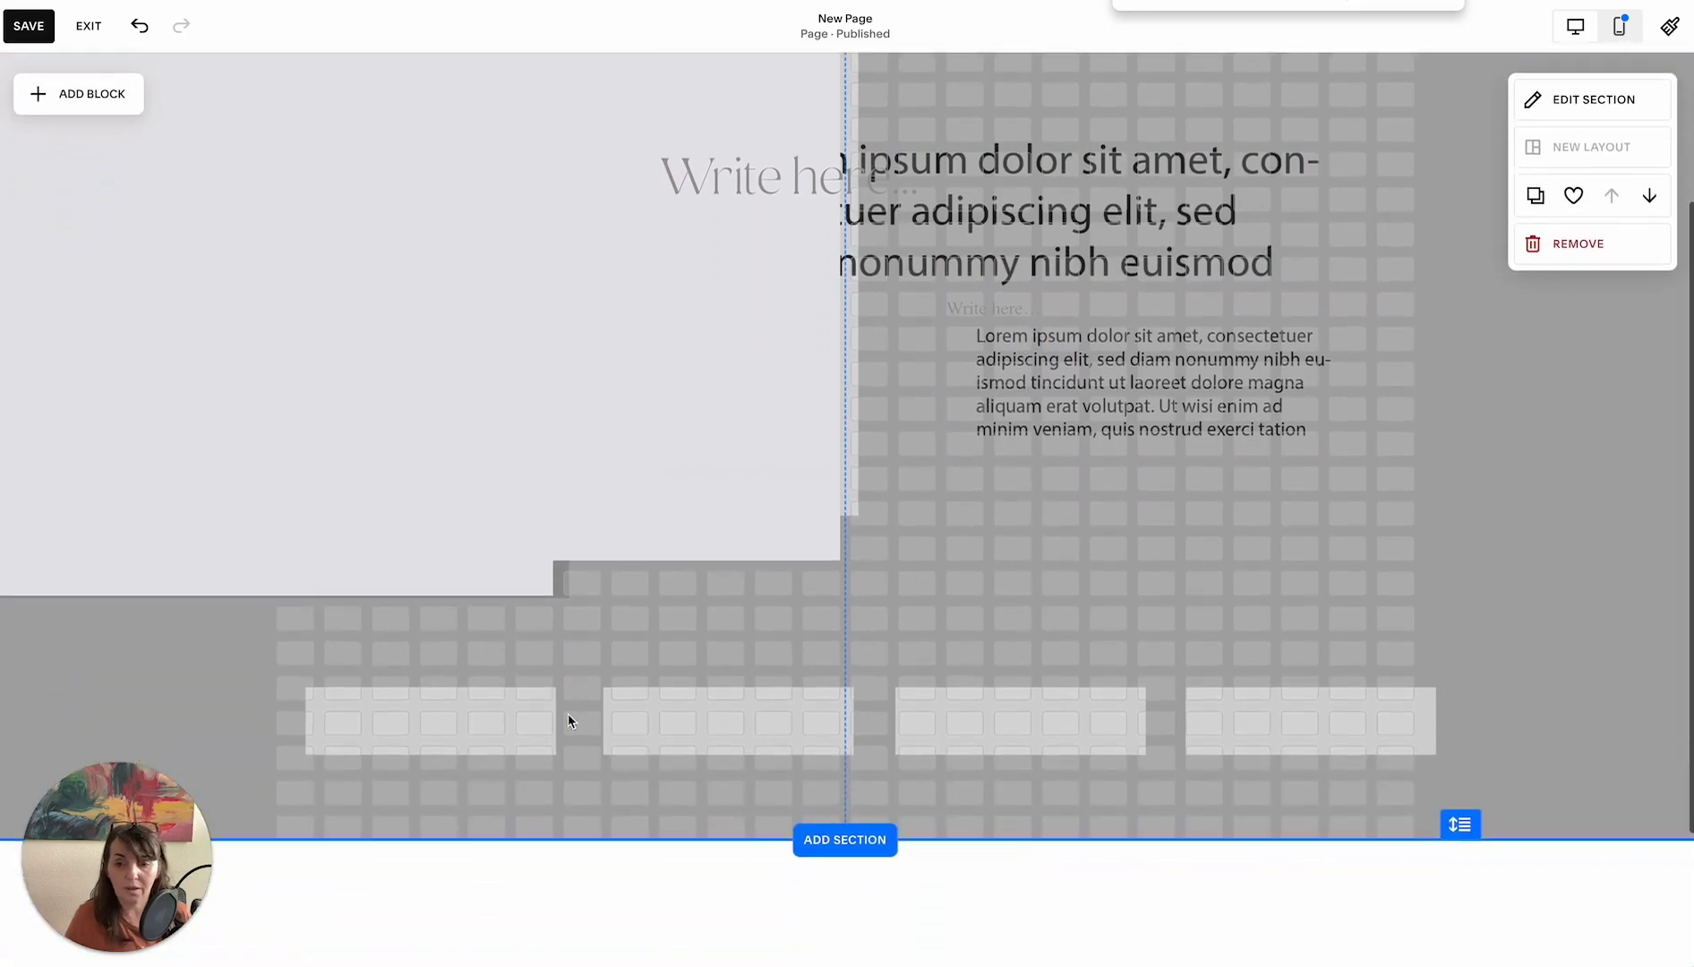
pyautogui.click(97, 99)
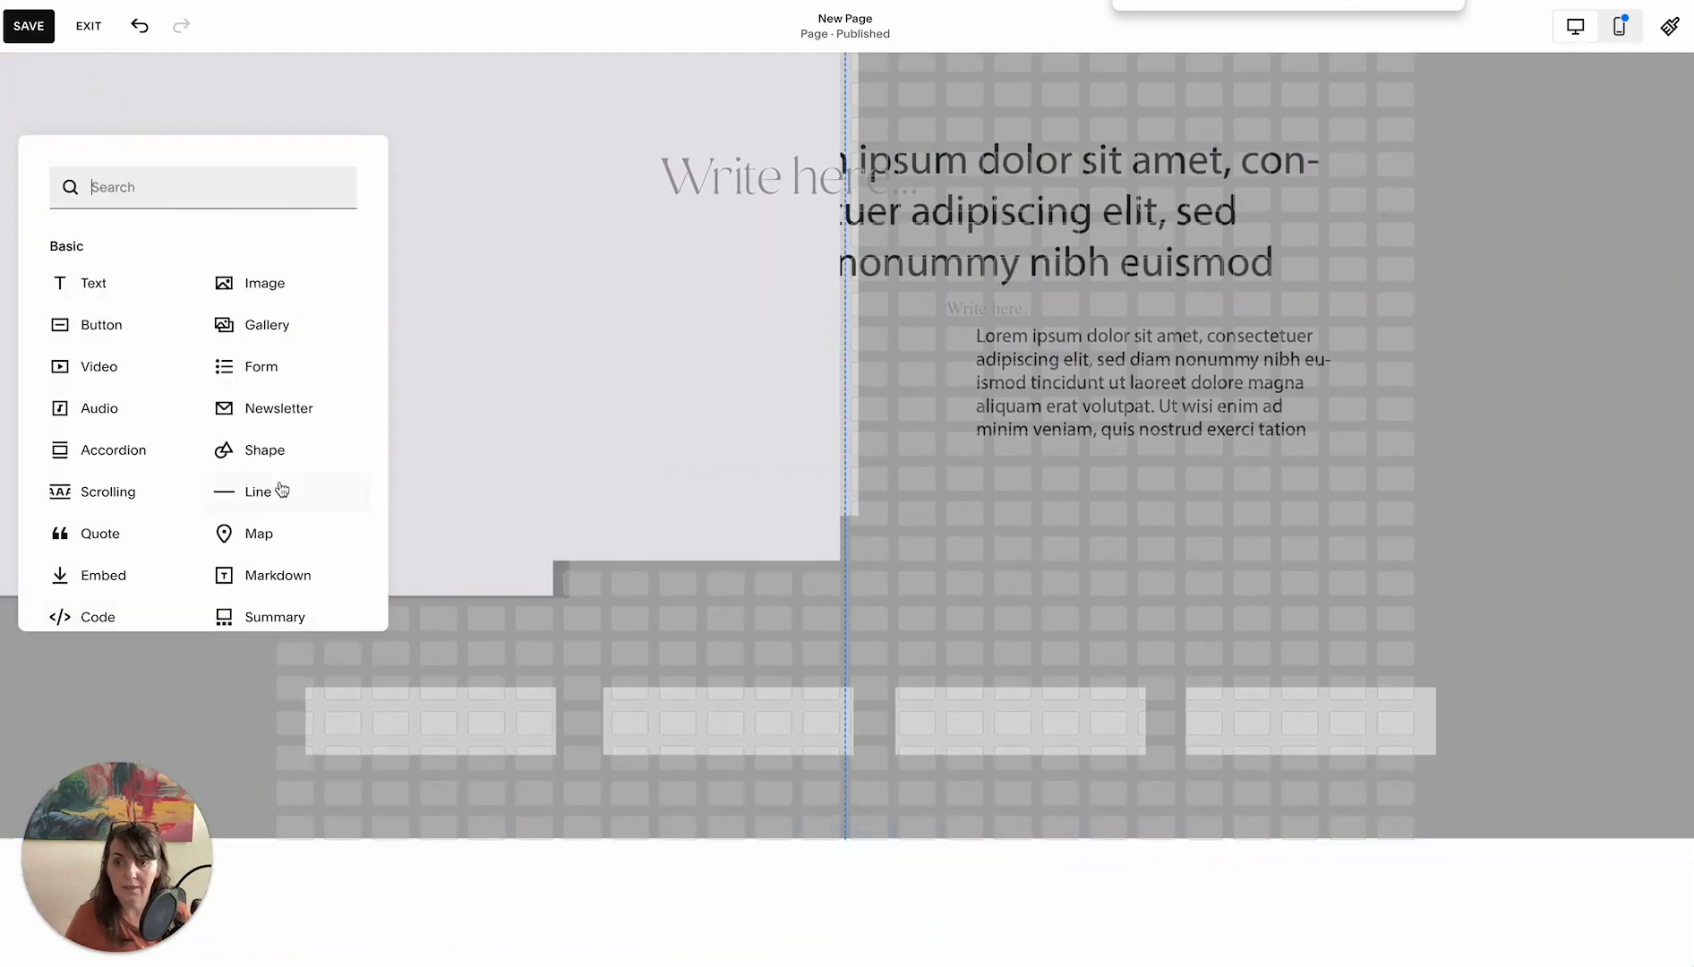
pyautogui.click(264, 284)
pyautogui.moveTo(454, 262); pyautogui.dragTo(470, 625)
pyautogui.moveTo(414, 537); pyautogui.dragTo(428, 644)
pyautogui.moveTo(510, 684); pyautogui.dragTo(525, 712)
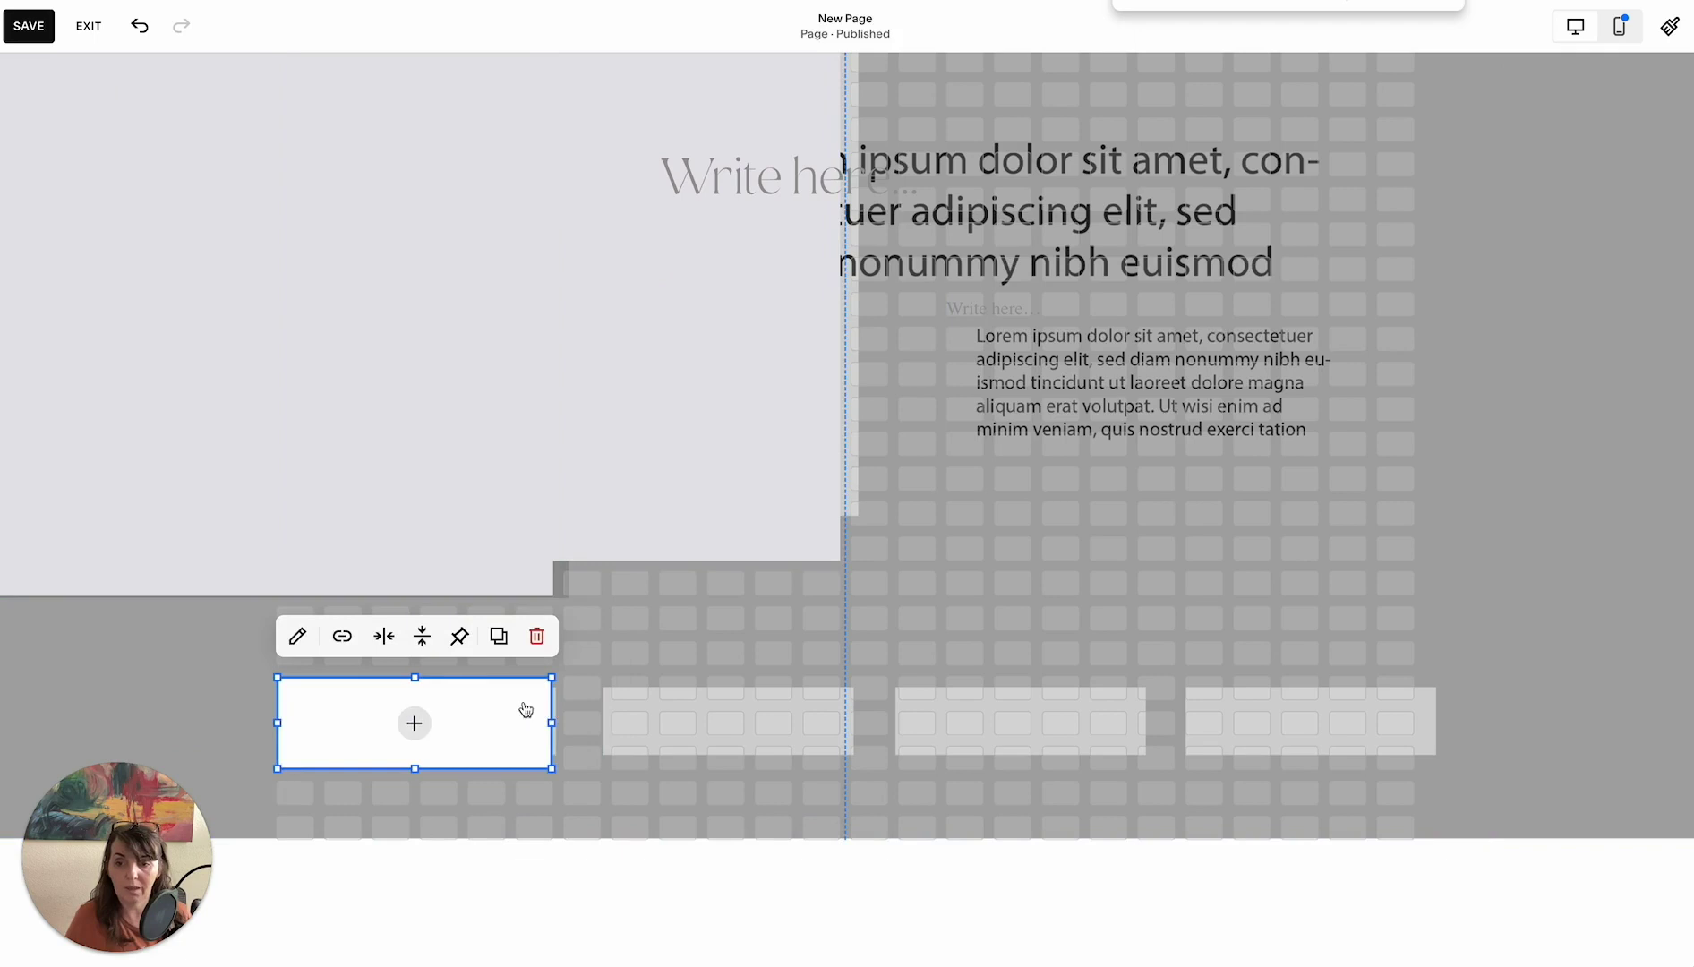
# Duplicate the small image block three times and line the copies up in an evenly spaced row over the remaining rectangles
pyautogui.click(499, 635)
pyautogui.moveTo(502, 732); pyautogui.dragTo(784, 692)
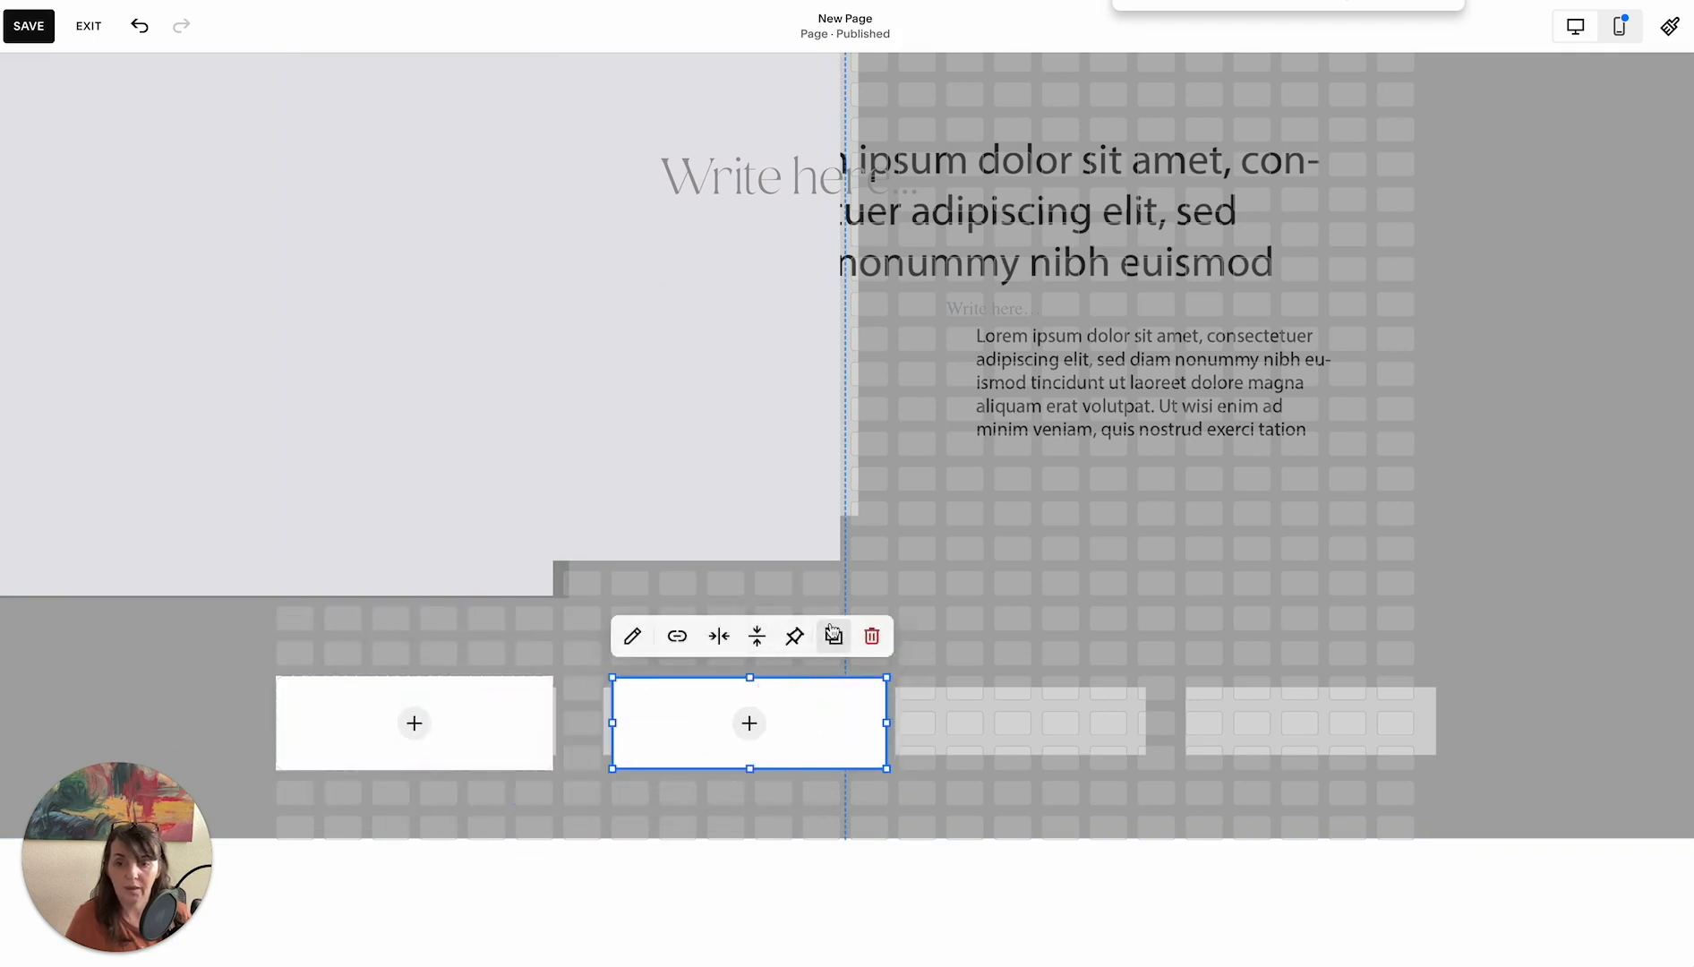
pyautogui.click(832, 636)
pyautogui.moveTo(923, 725); pyautogui.dragTo(1350, 707)
pyautogui.click(1121, 635)
pyautogui.moveTo(747, 705); pyautogui.dragTo(700, 706)
pyautogui.moveTo(952, 718); pyautogui.dragTo(968, 728)
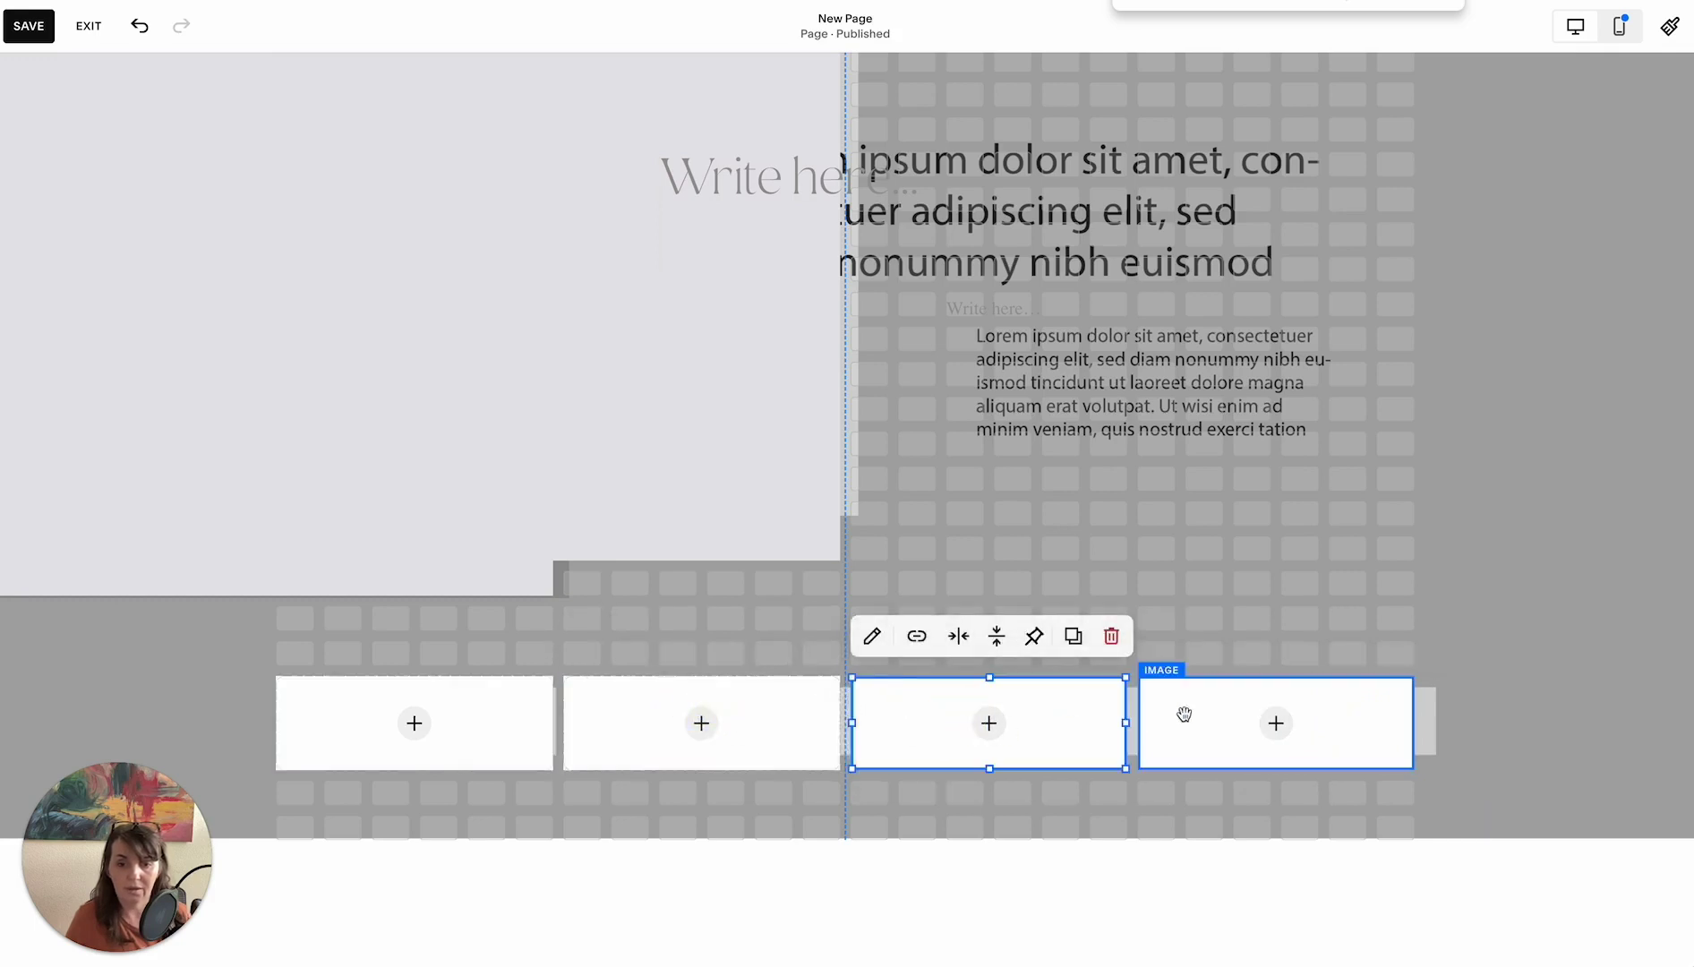
pyautogui.click(1225, 594)
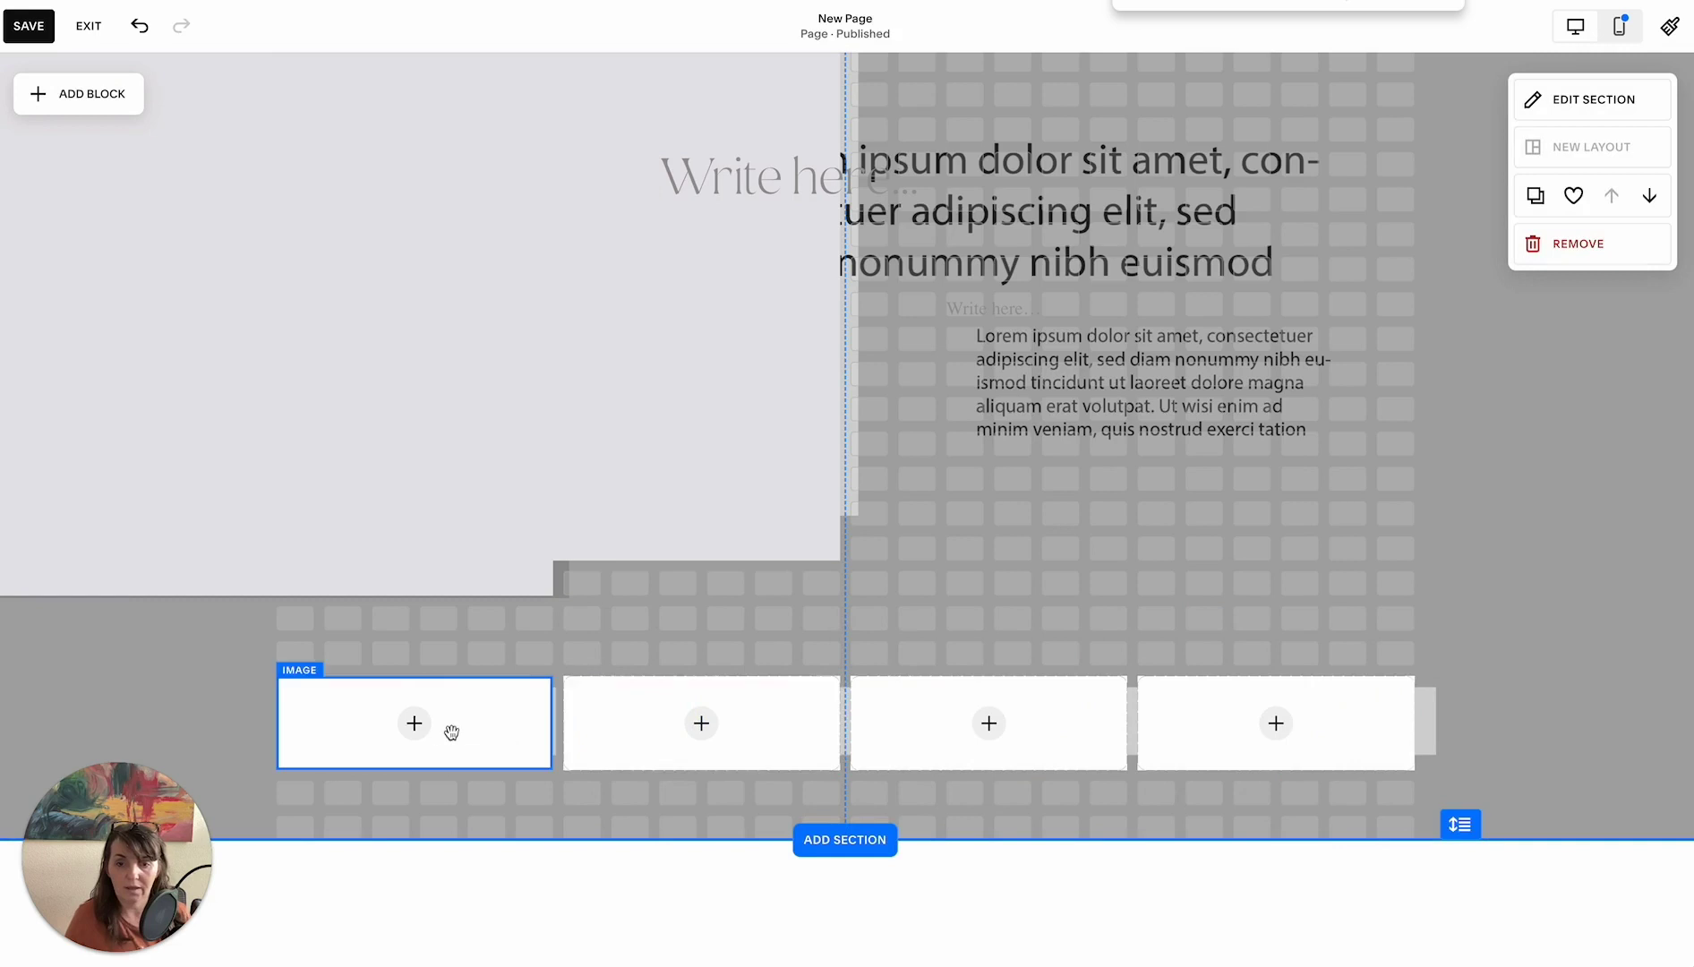
# Delete the shape block covering the wireframe's large light grey rectangle
pyautogui.click(766, 392)
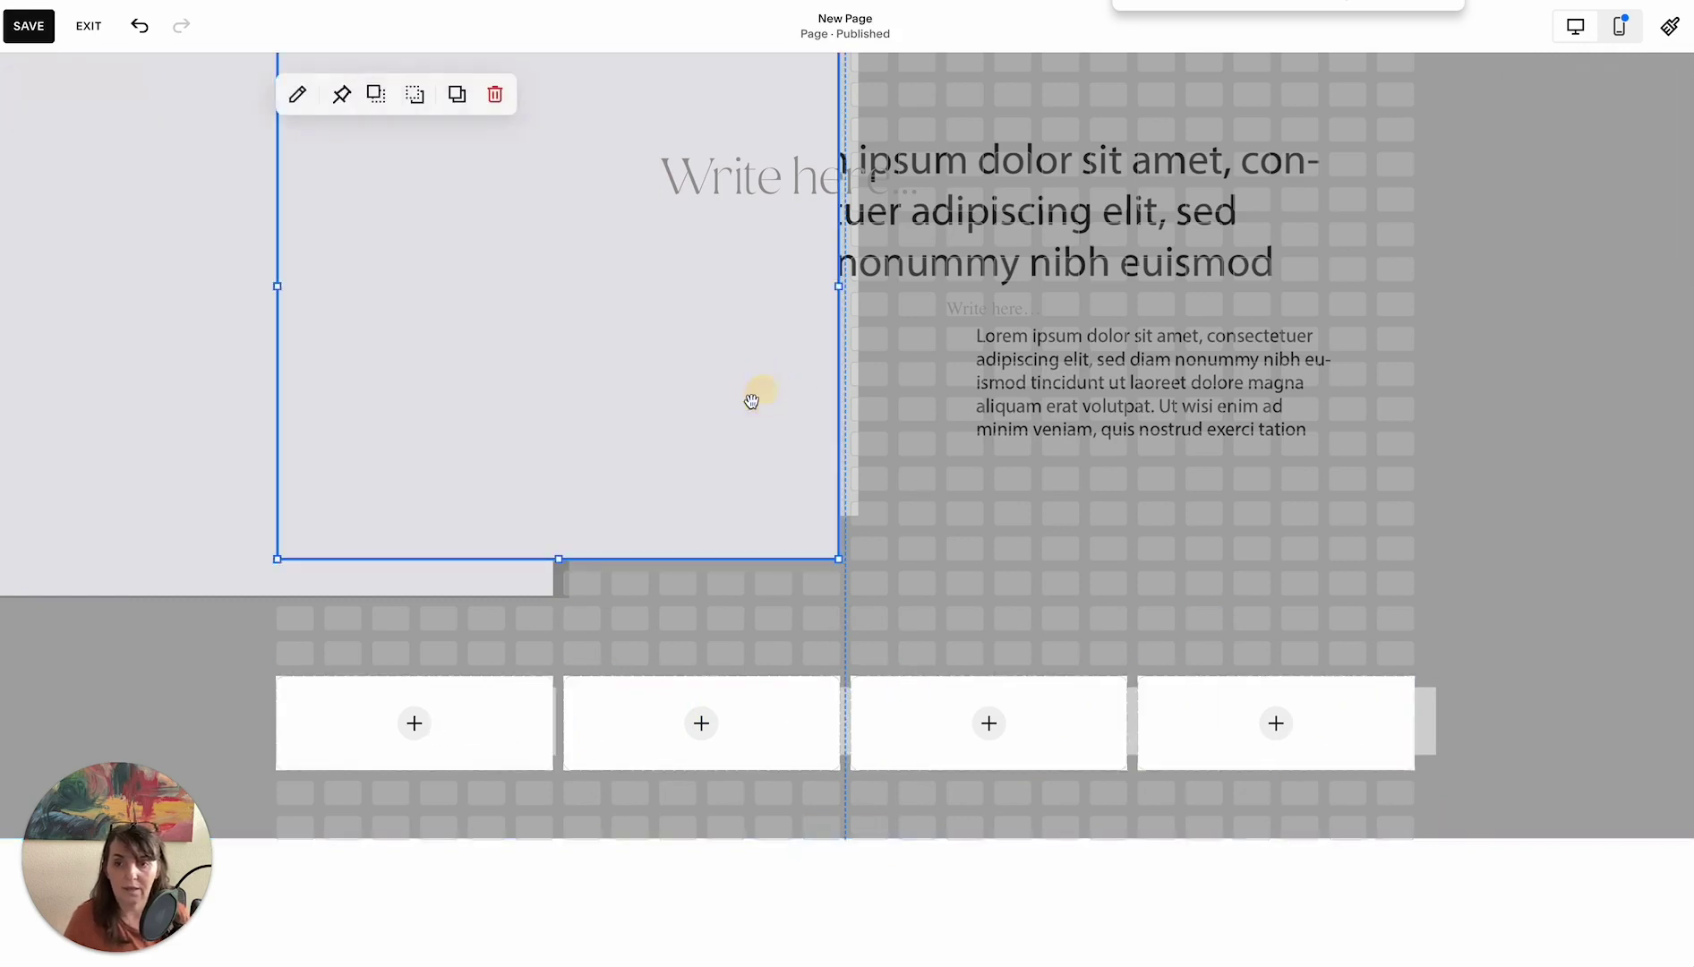
pyautogui.scroll(2, 805, 358)
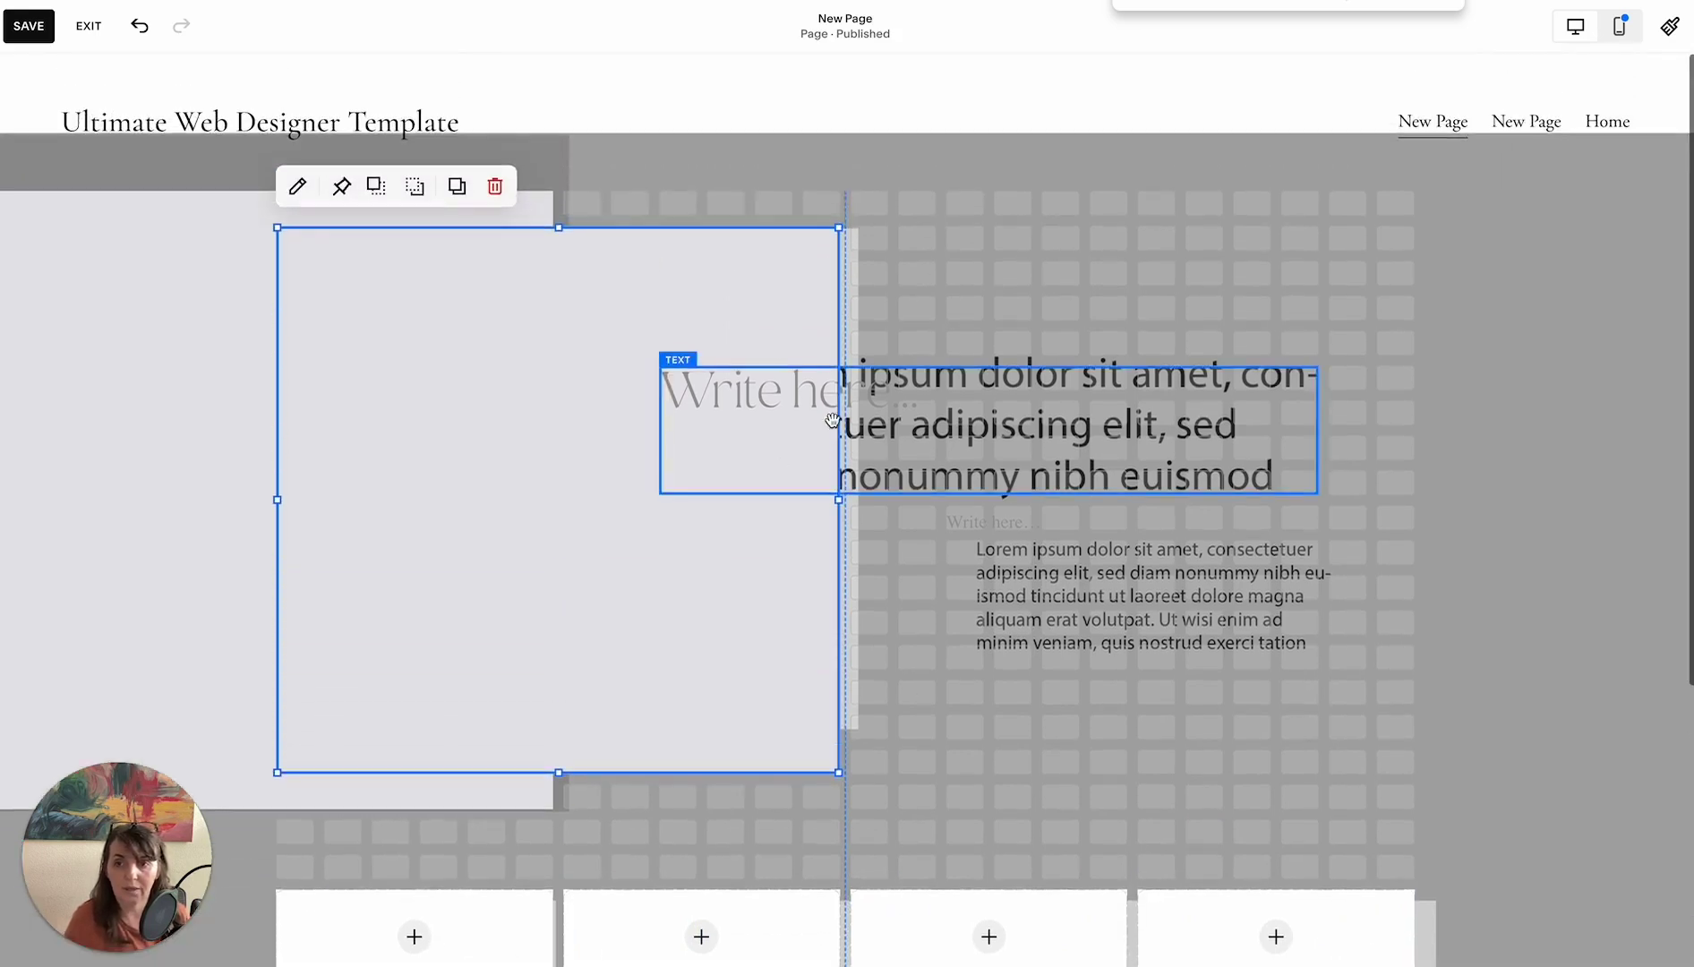
pyautogui.click(495, 187)
# Add an image block and enlarge it over the wireframe's large light grey rectangle, overlapping the remaining shape block
pyautogui.click(118, 225)
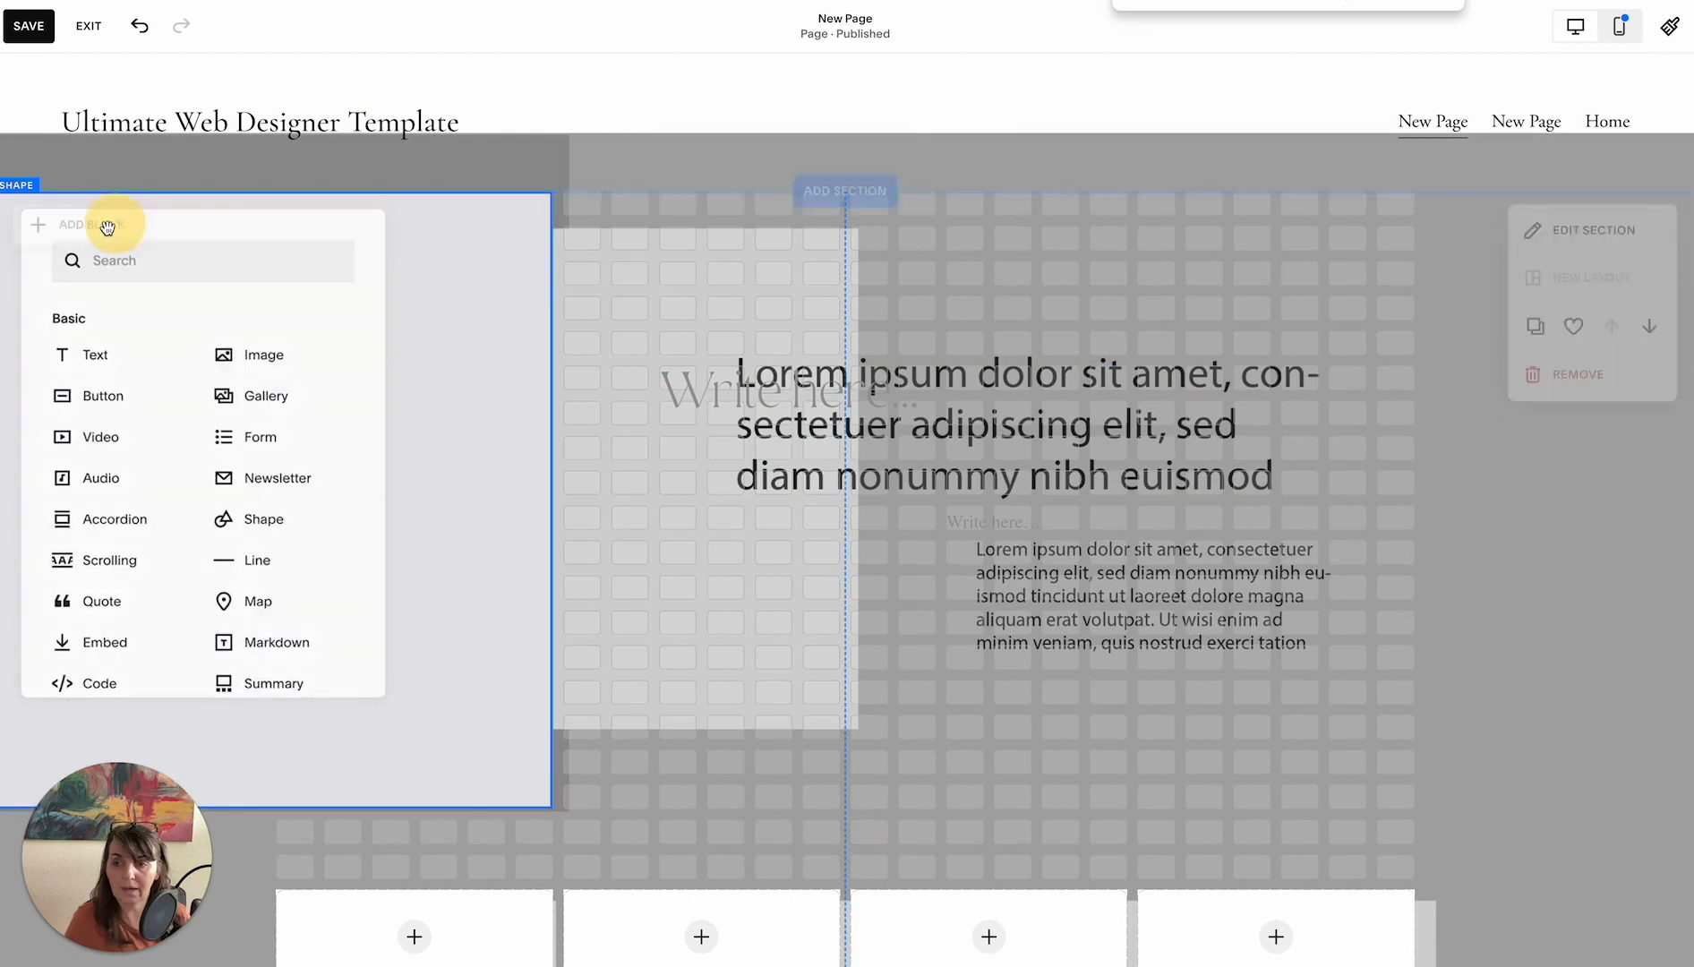
pyautogui.click(261, 354)
pyautogui.moveTo(445, 311)
pyautogui.mouseDown()
pyautogui.moveTo(449, 276)
pyautogui.moveTo(457, 295)
pyautogui.mouseUp()
pyautogui.moveTo(596, 422); pyautogui.dragTo(839, 728)
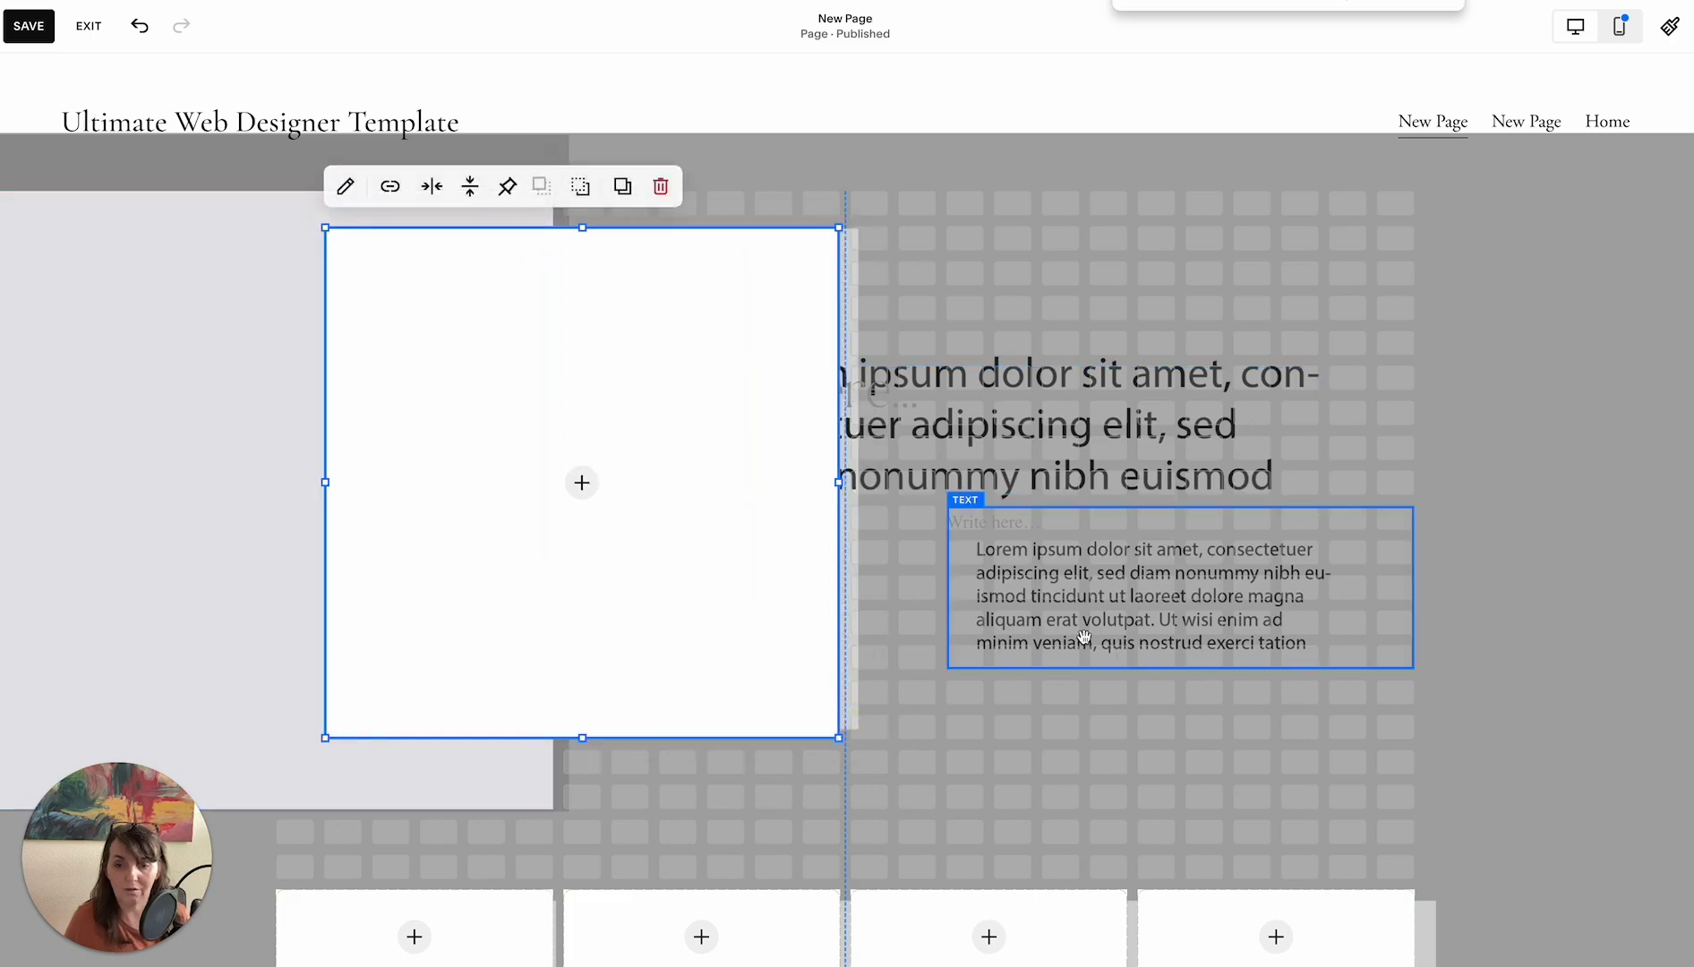
pyautogui.click(968, 205)
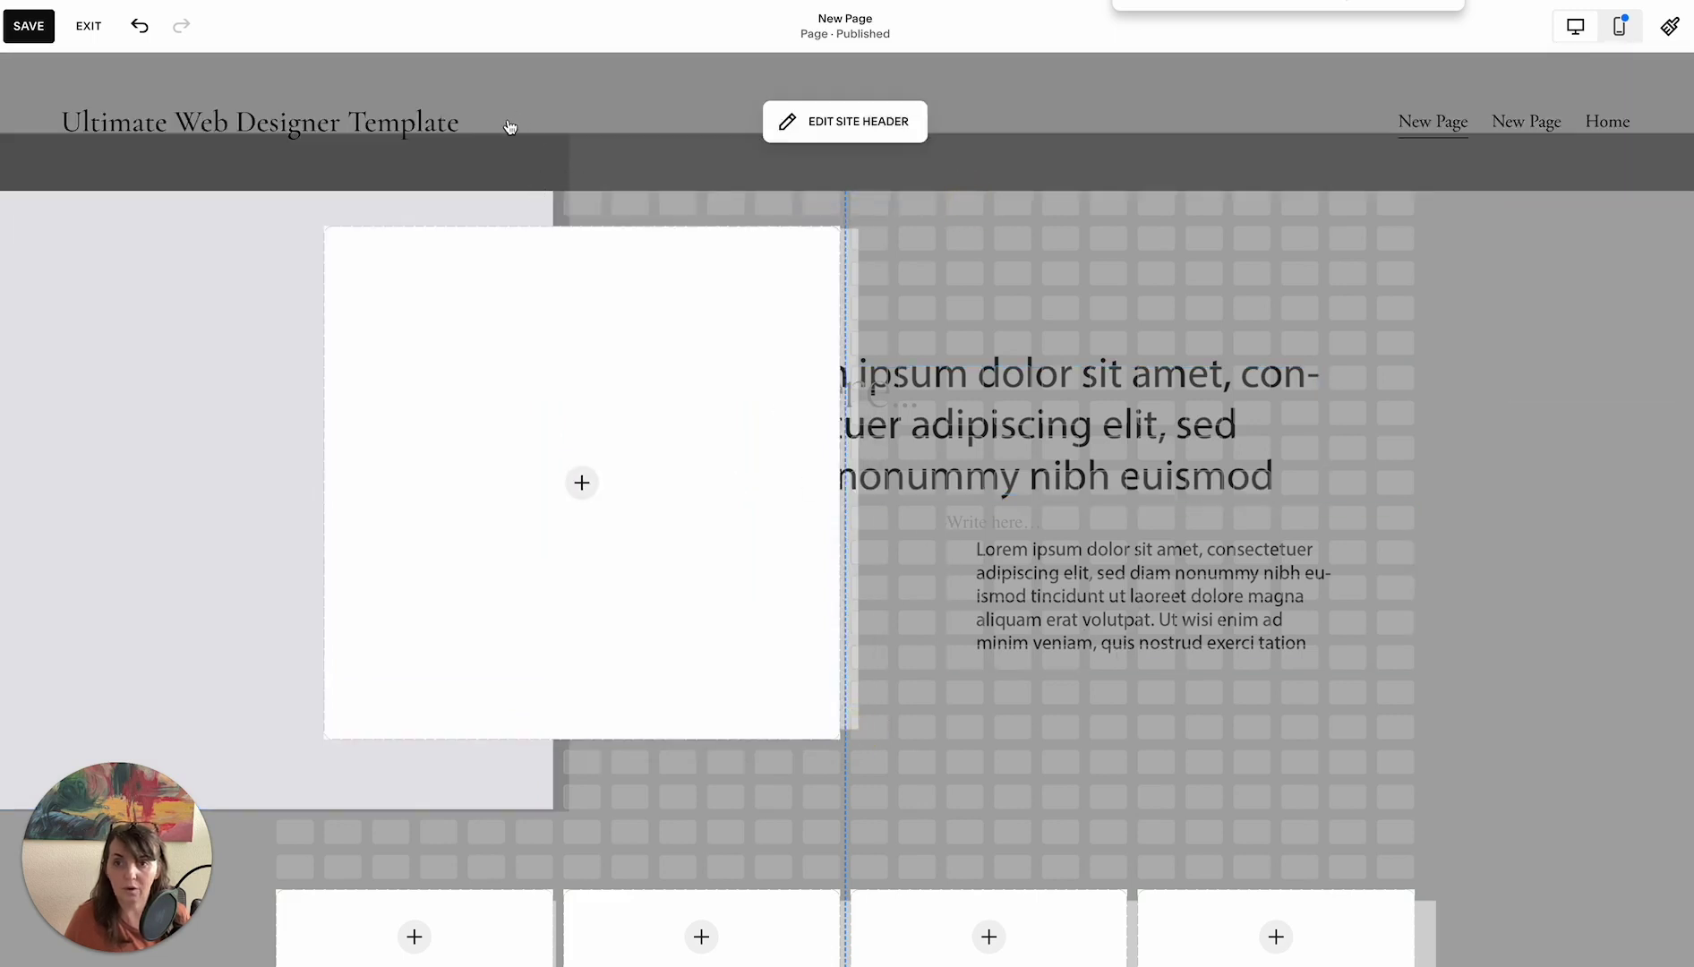
# Set the section's color theme to Bright 2
pyautogui.moveTo(1293, 316)
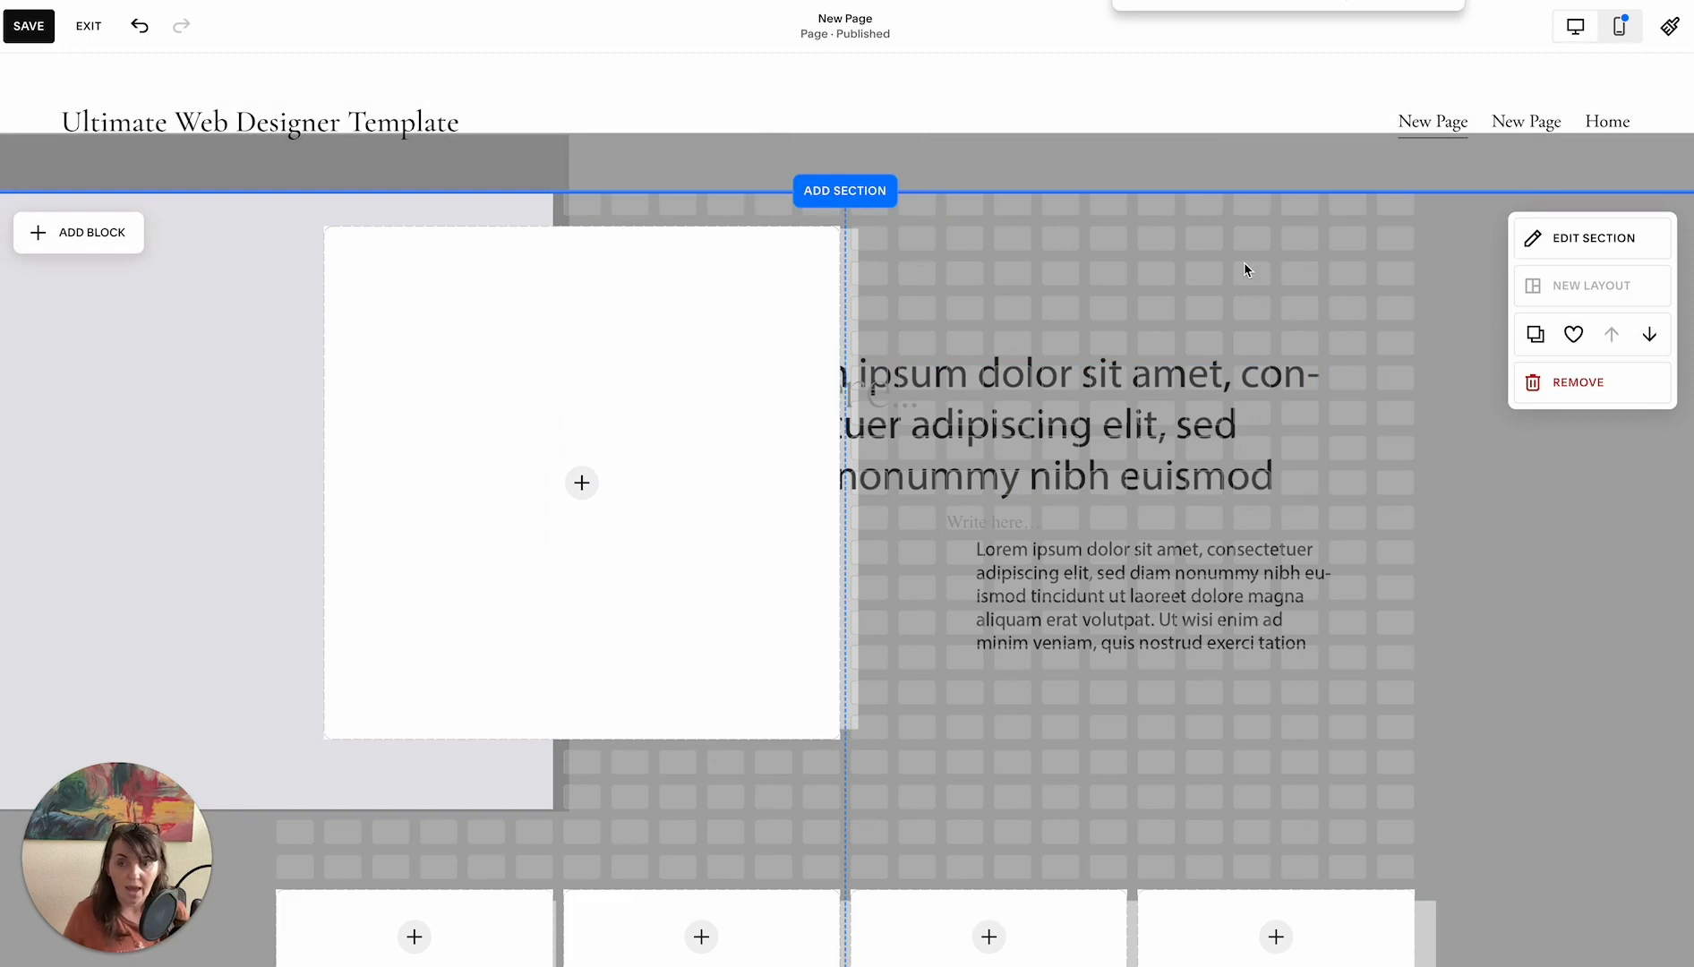
pyautogui.click(1589, 239)
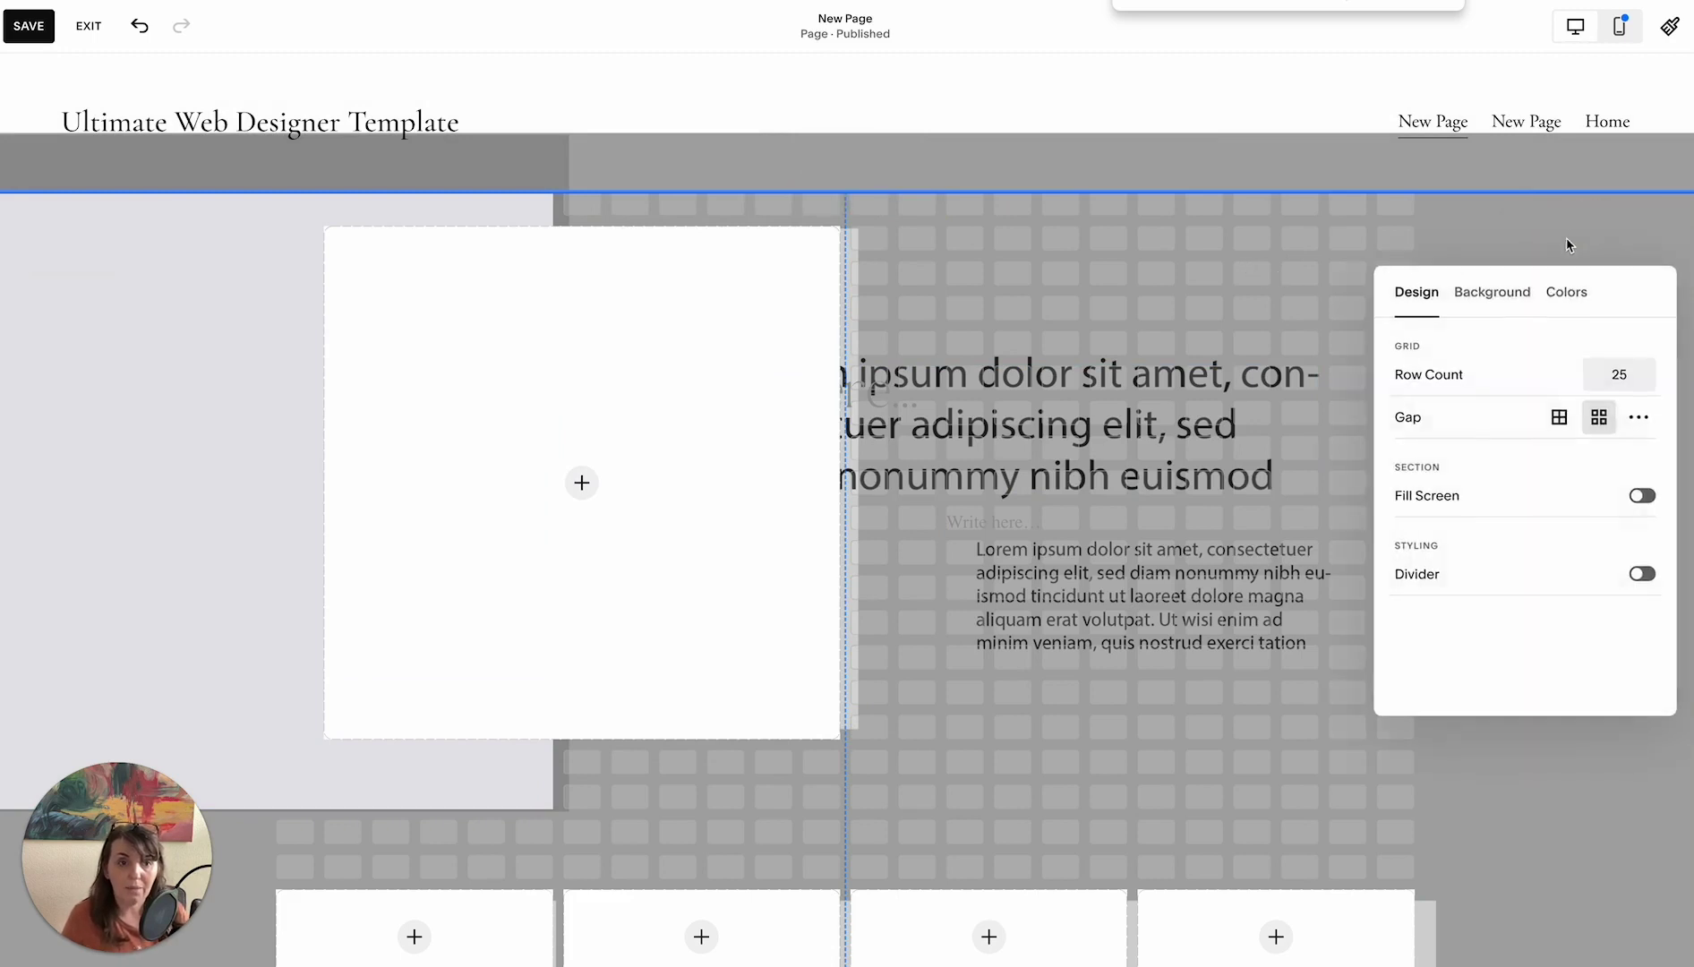
pyautogui.click(1566, 290)
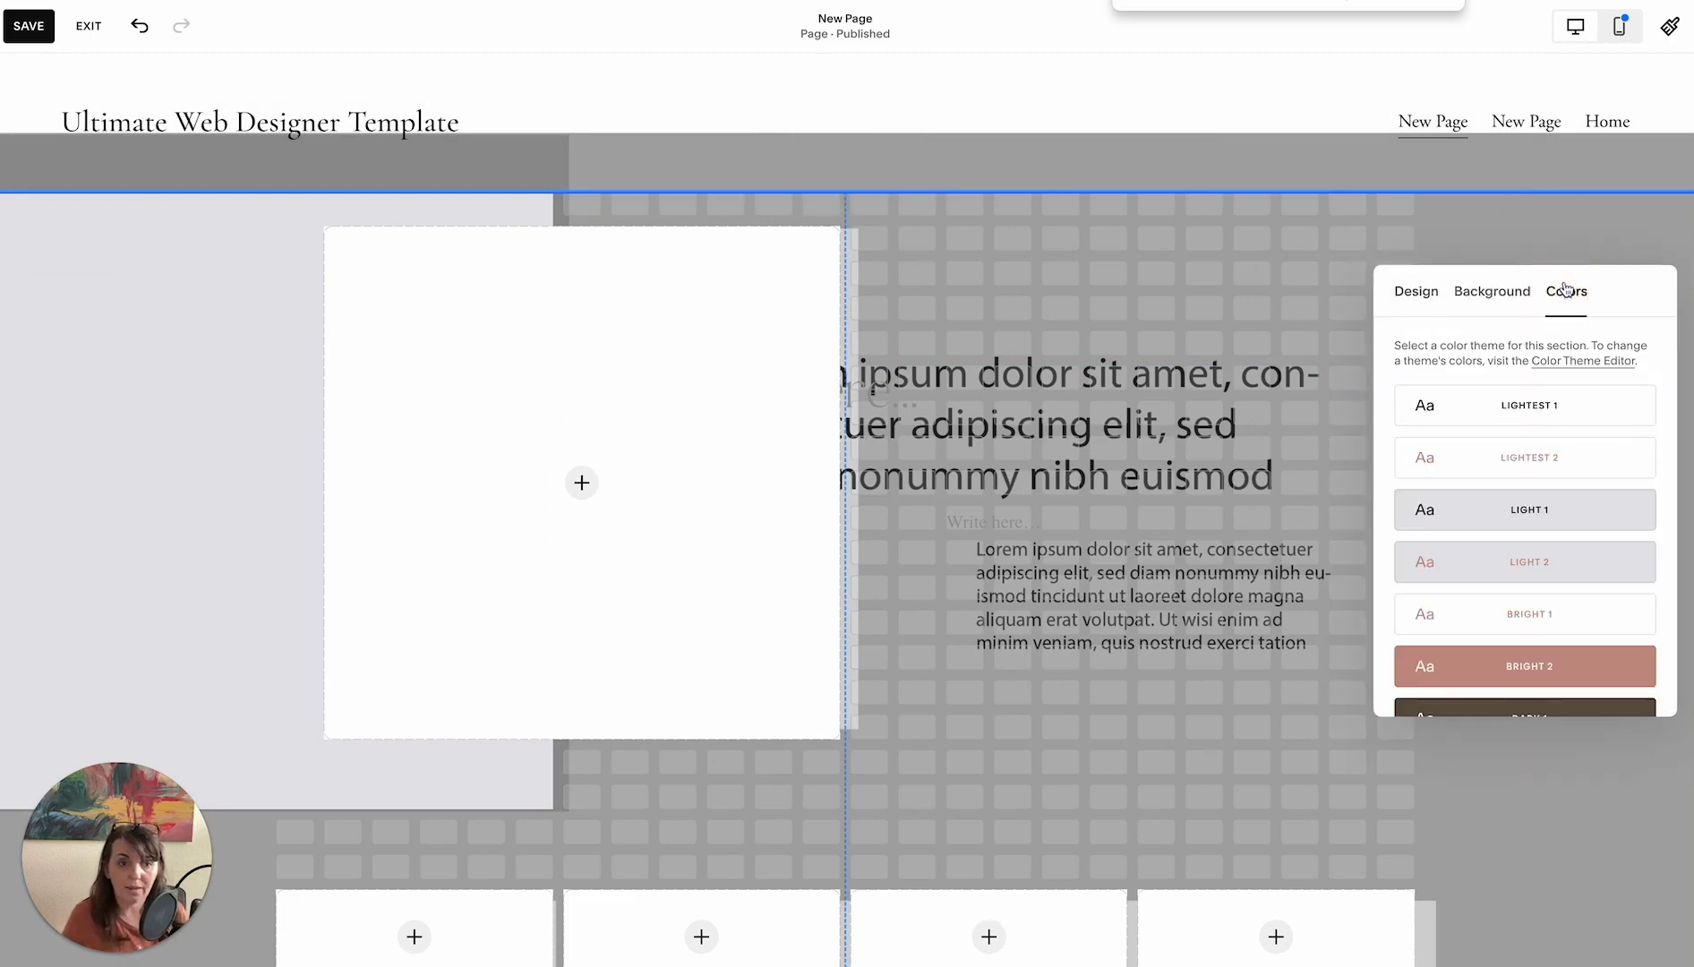
pyautogui.click(1604, 670)
pyautogui.click(1256, 242)
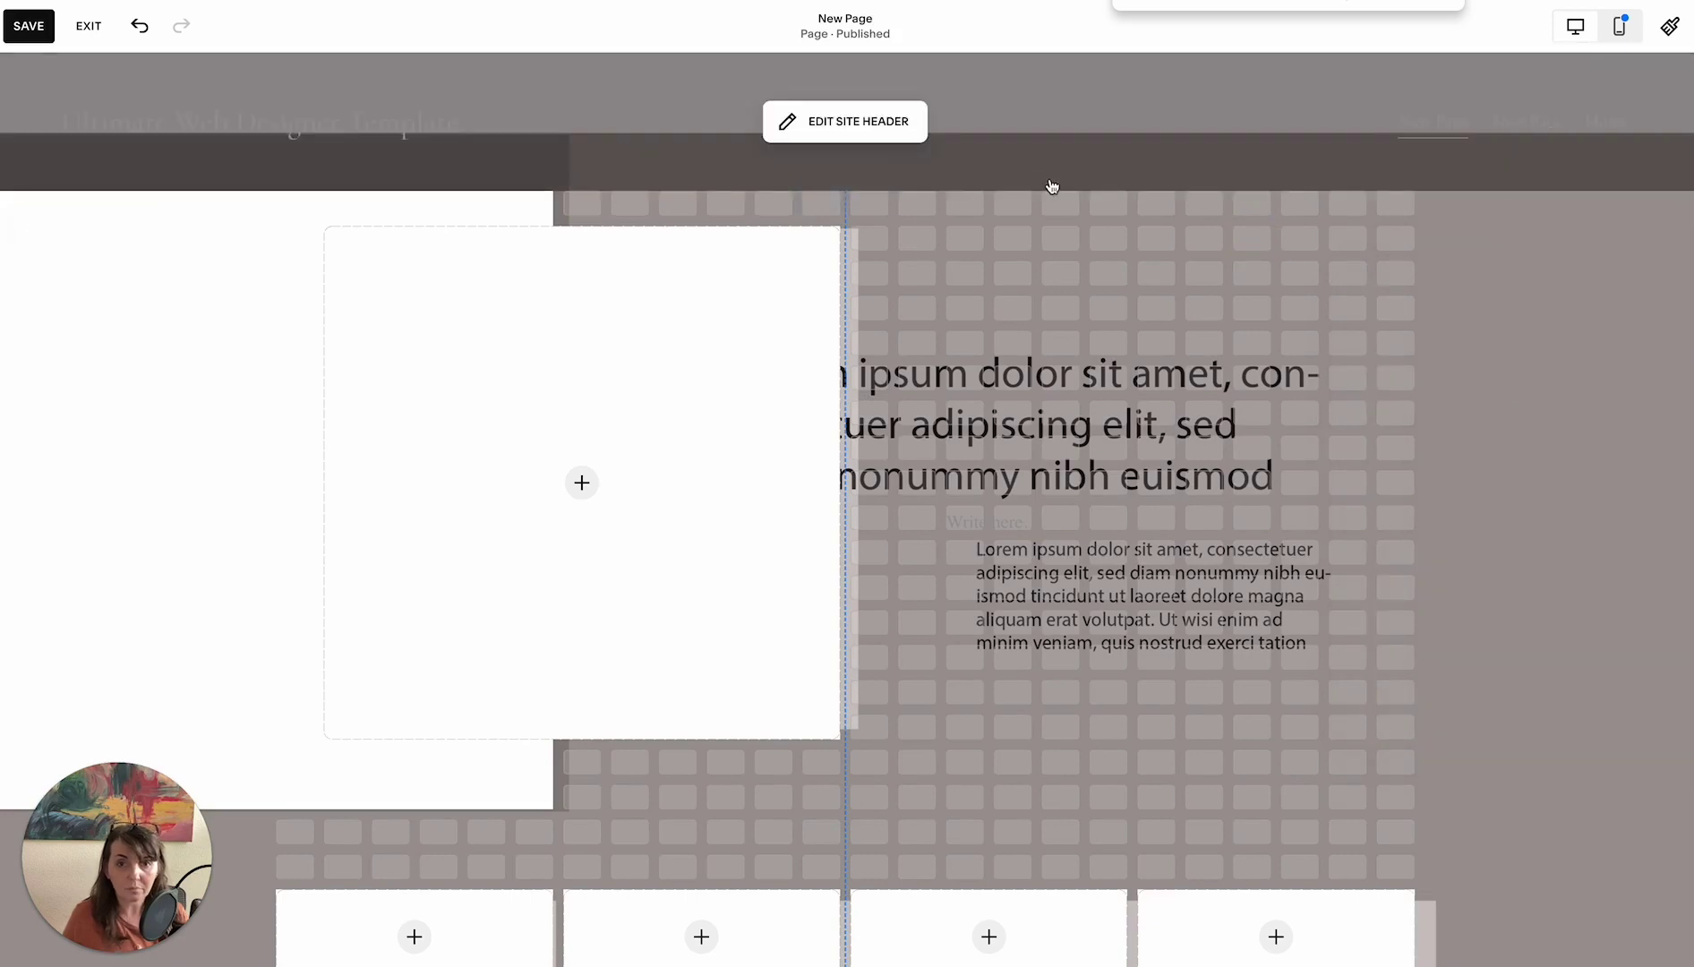
# Set the site header's color style to Solid and return to editing the page
pyautogui.click(949, 86)
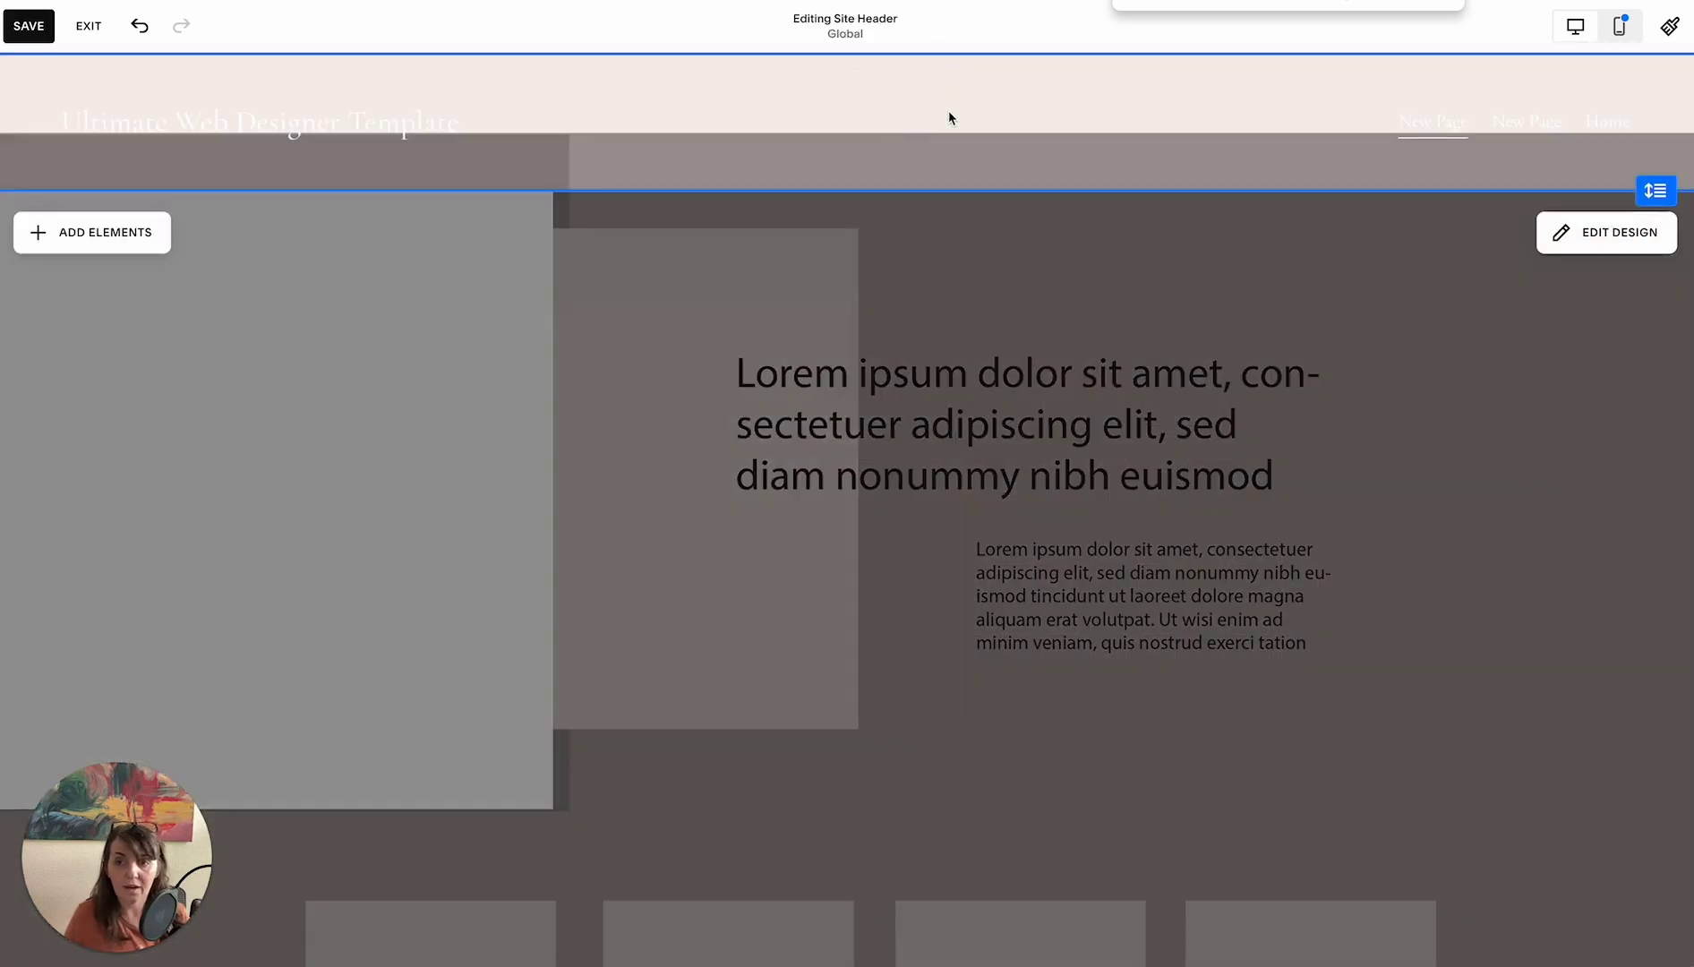
pyautogui.click(1146, 267)
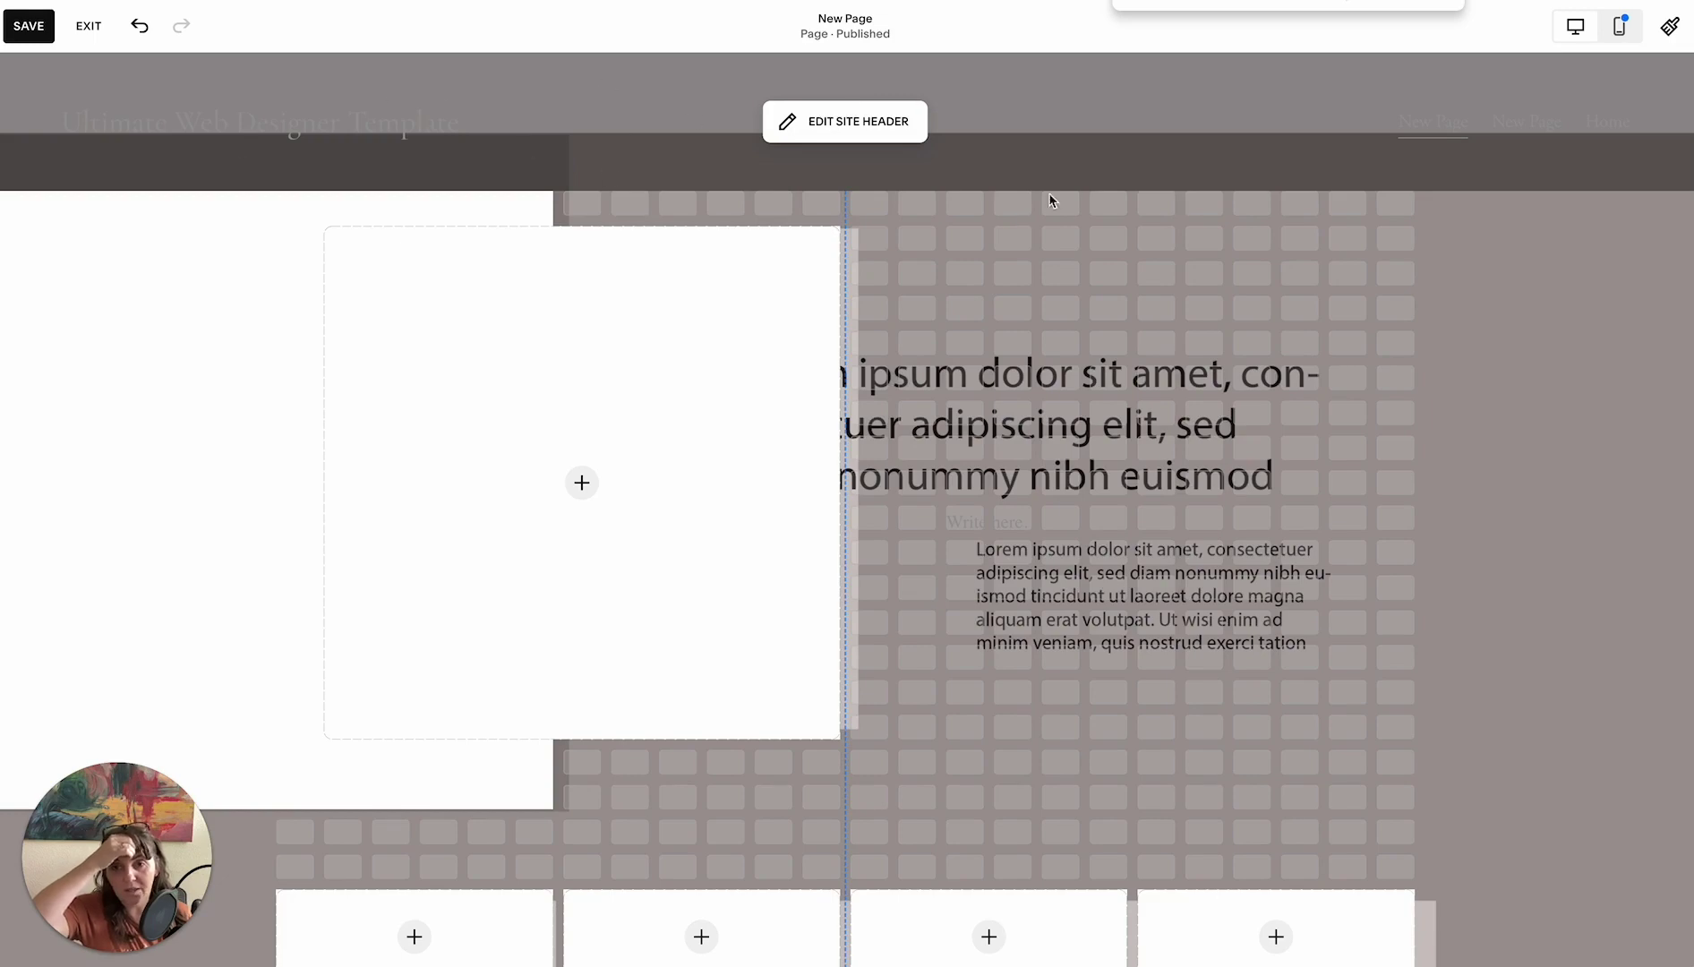
pyautogui.click(806, 134)
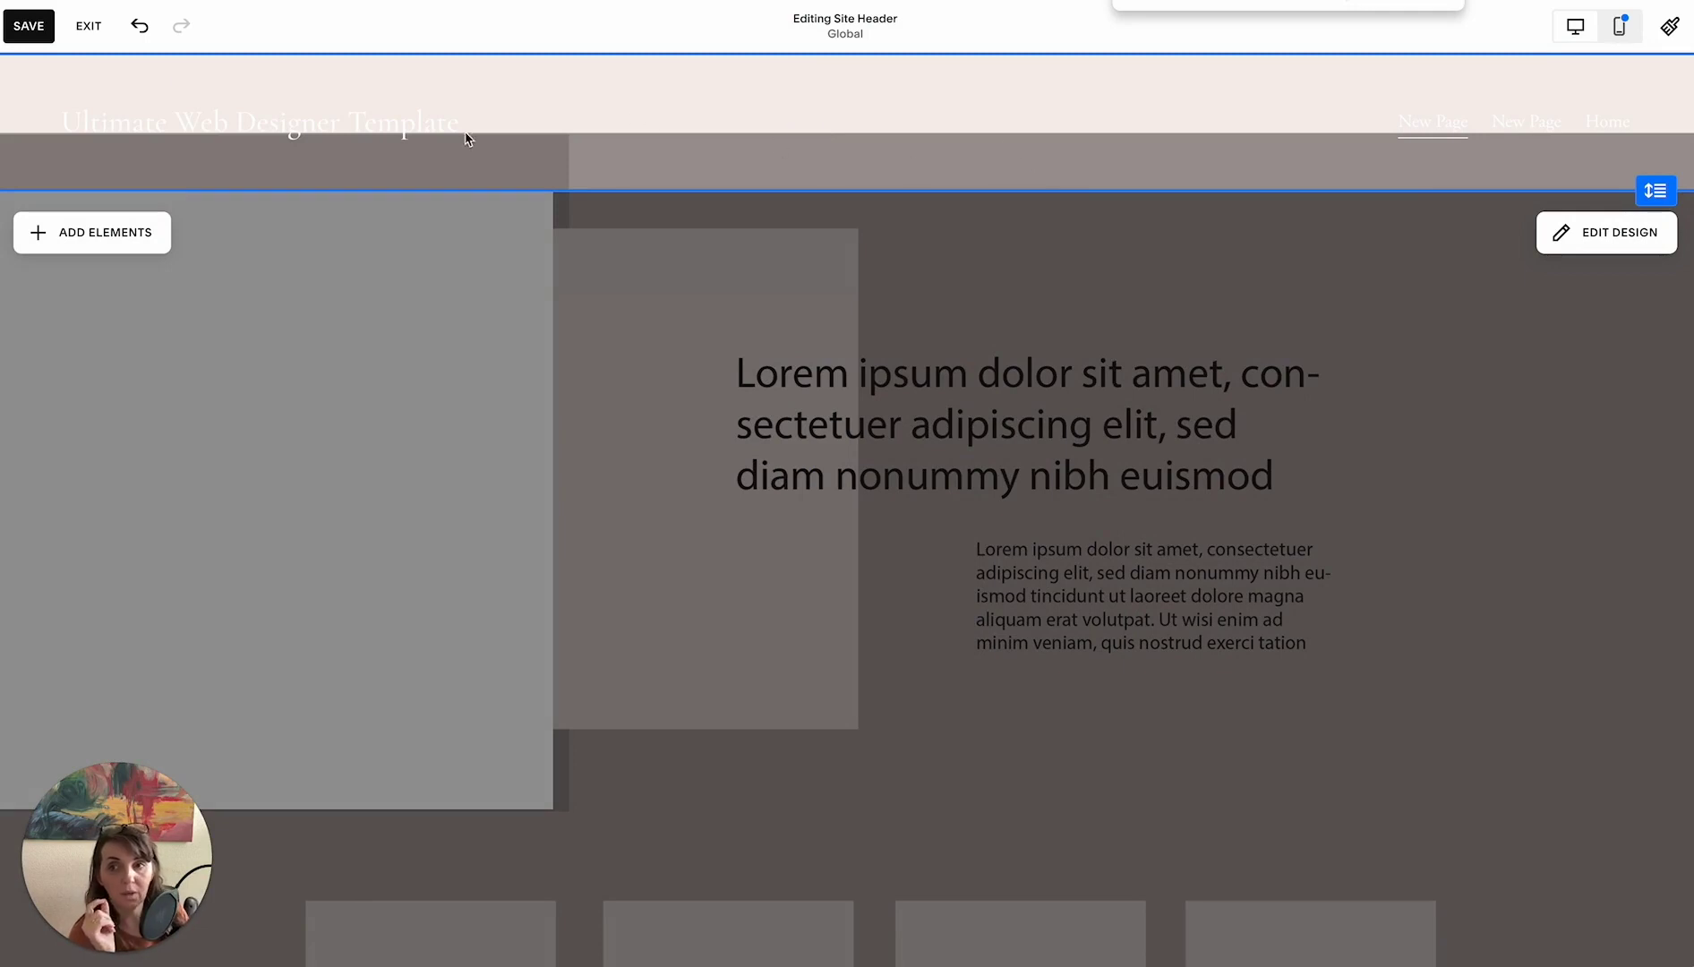
pyautogui.click(1567, 234)
pyautogui.click(1472, 244)
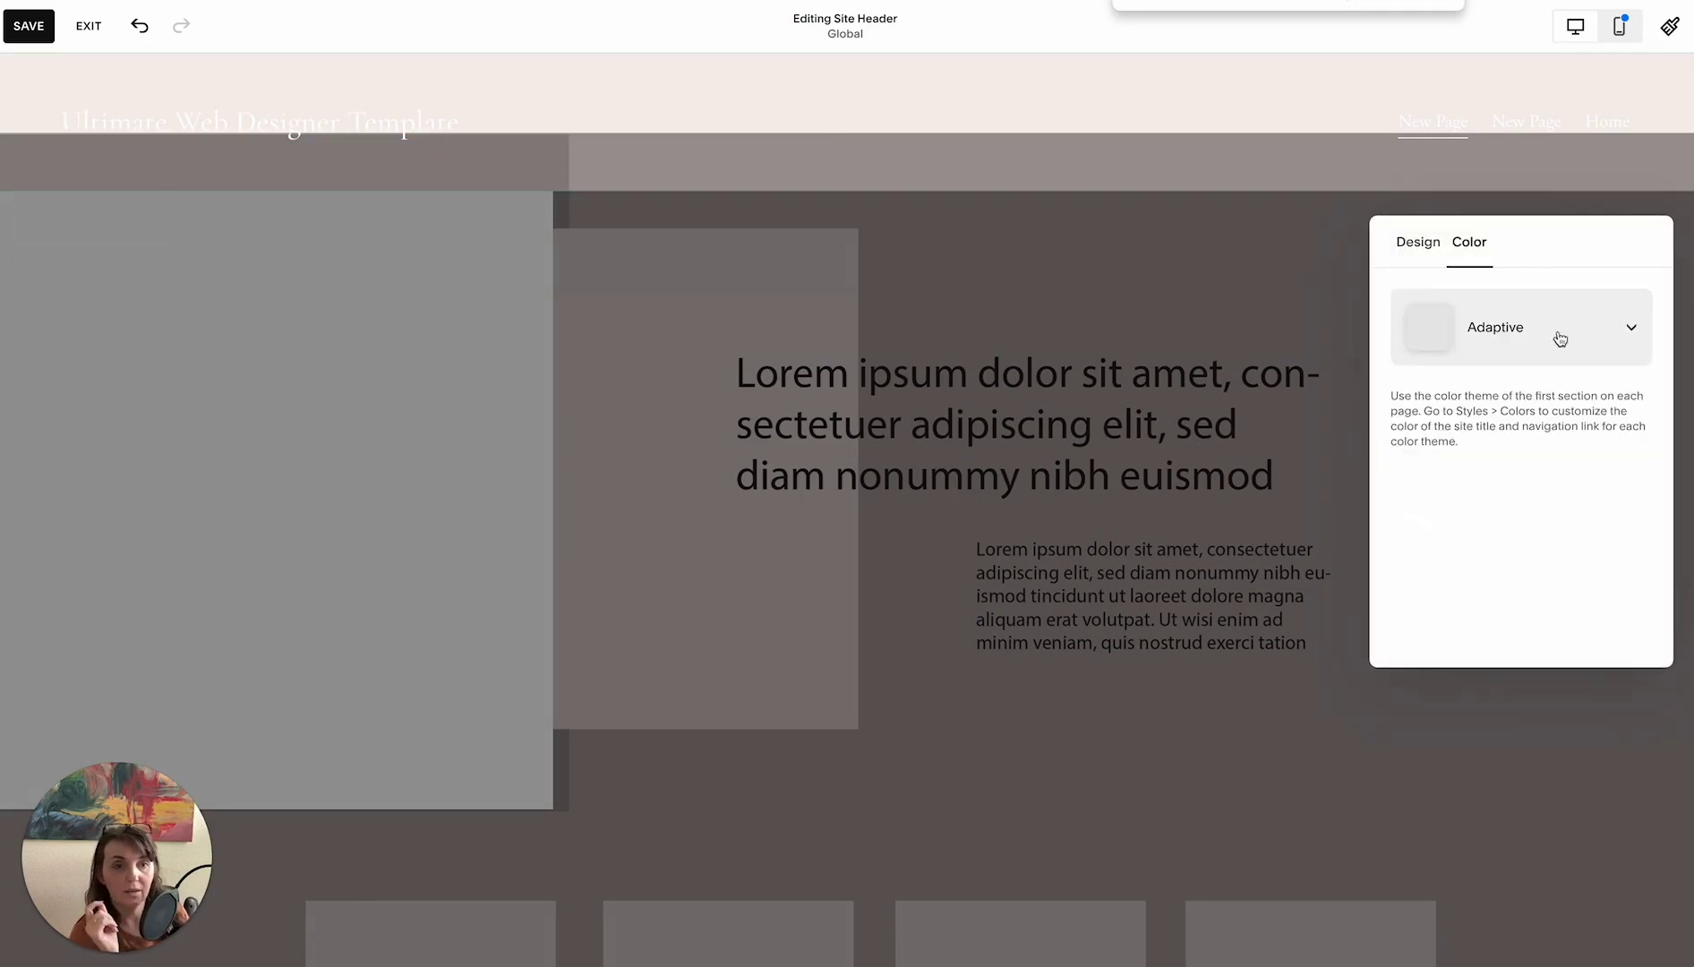
pyautogui.click(1567, 336)
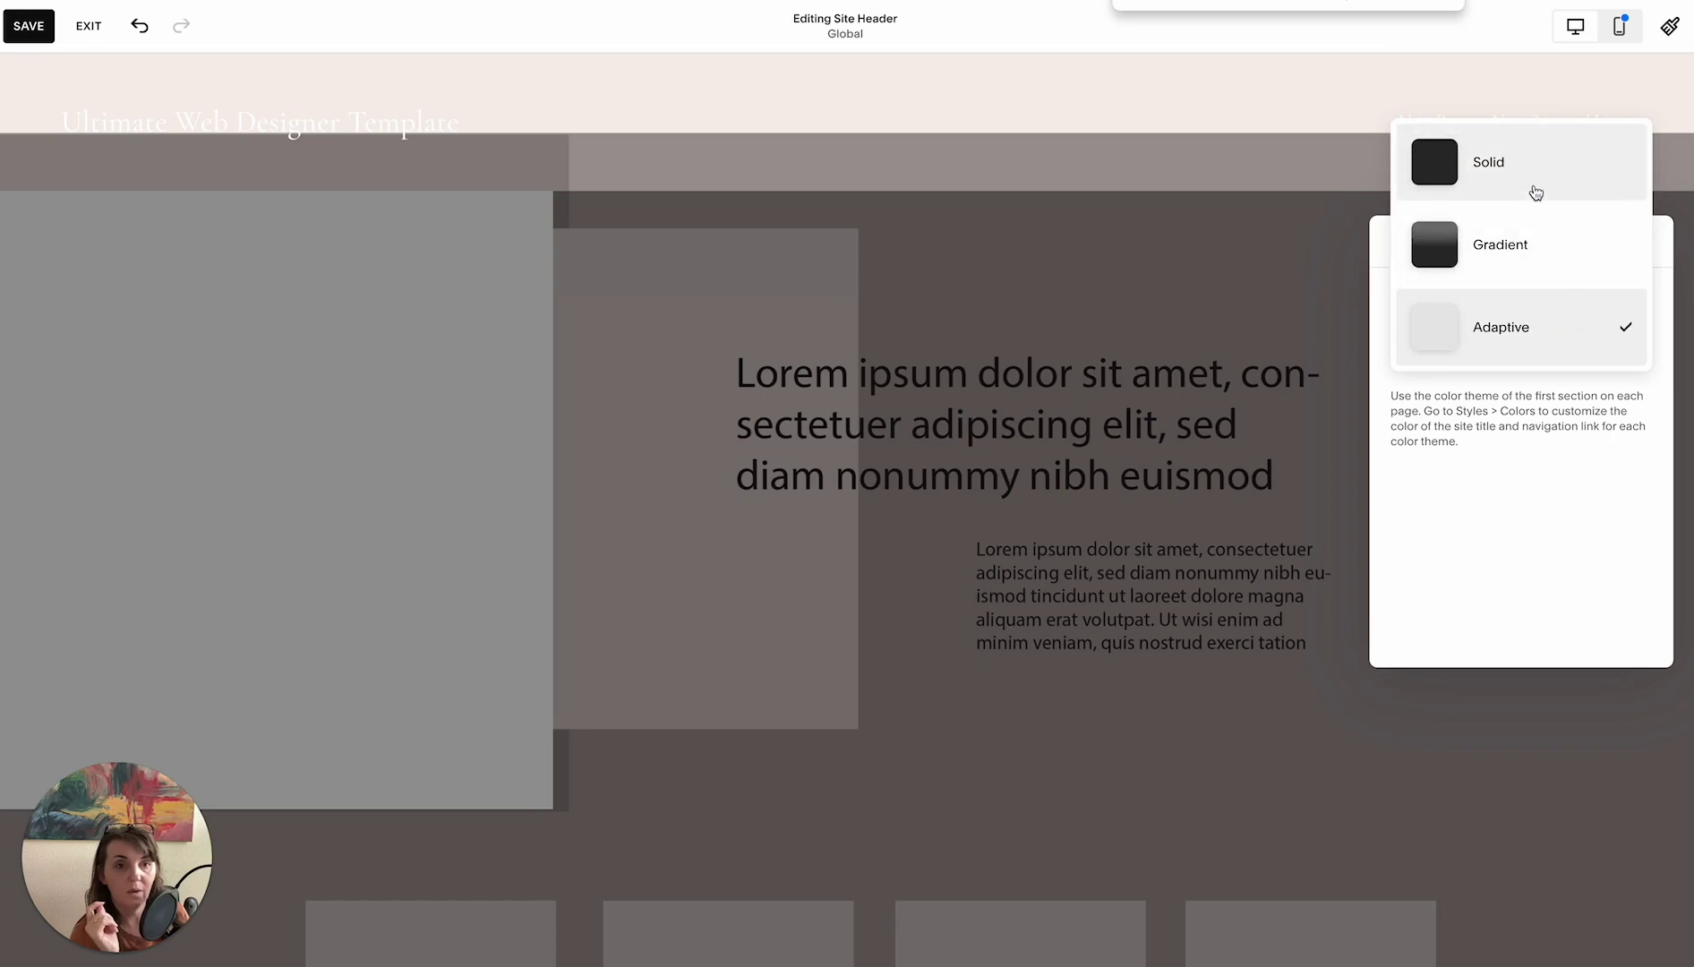
pyautogui.click(1535, 184)
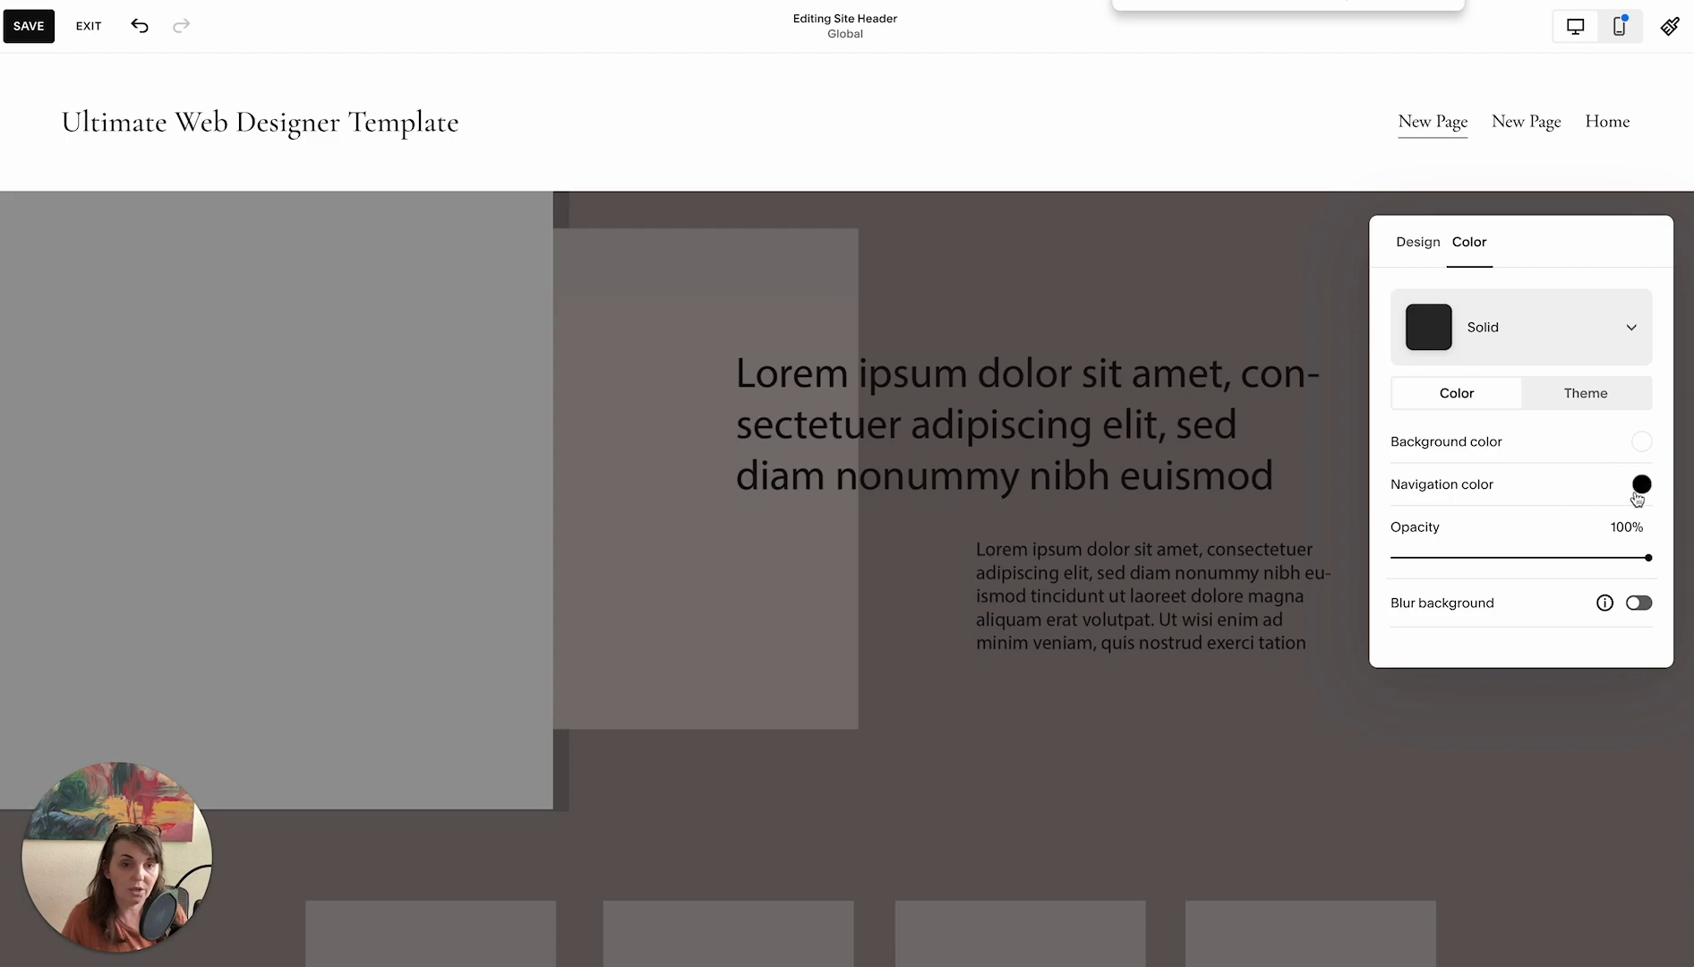
pyautogui.click(858, 307)
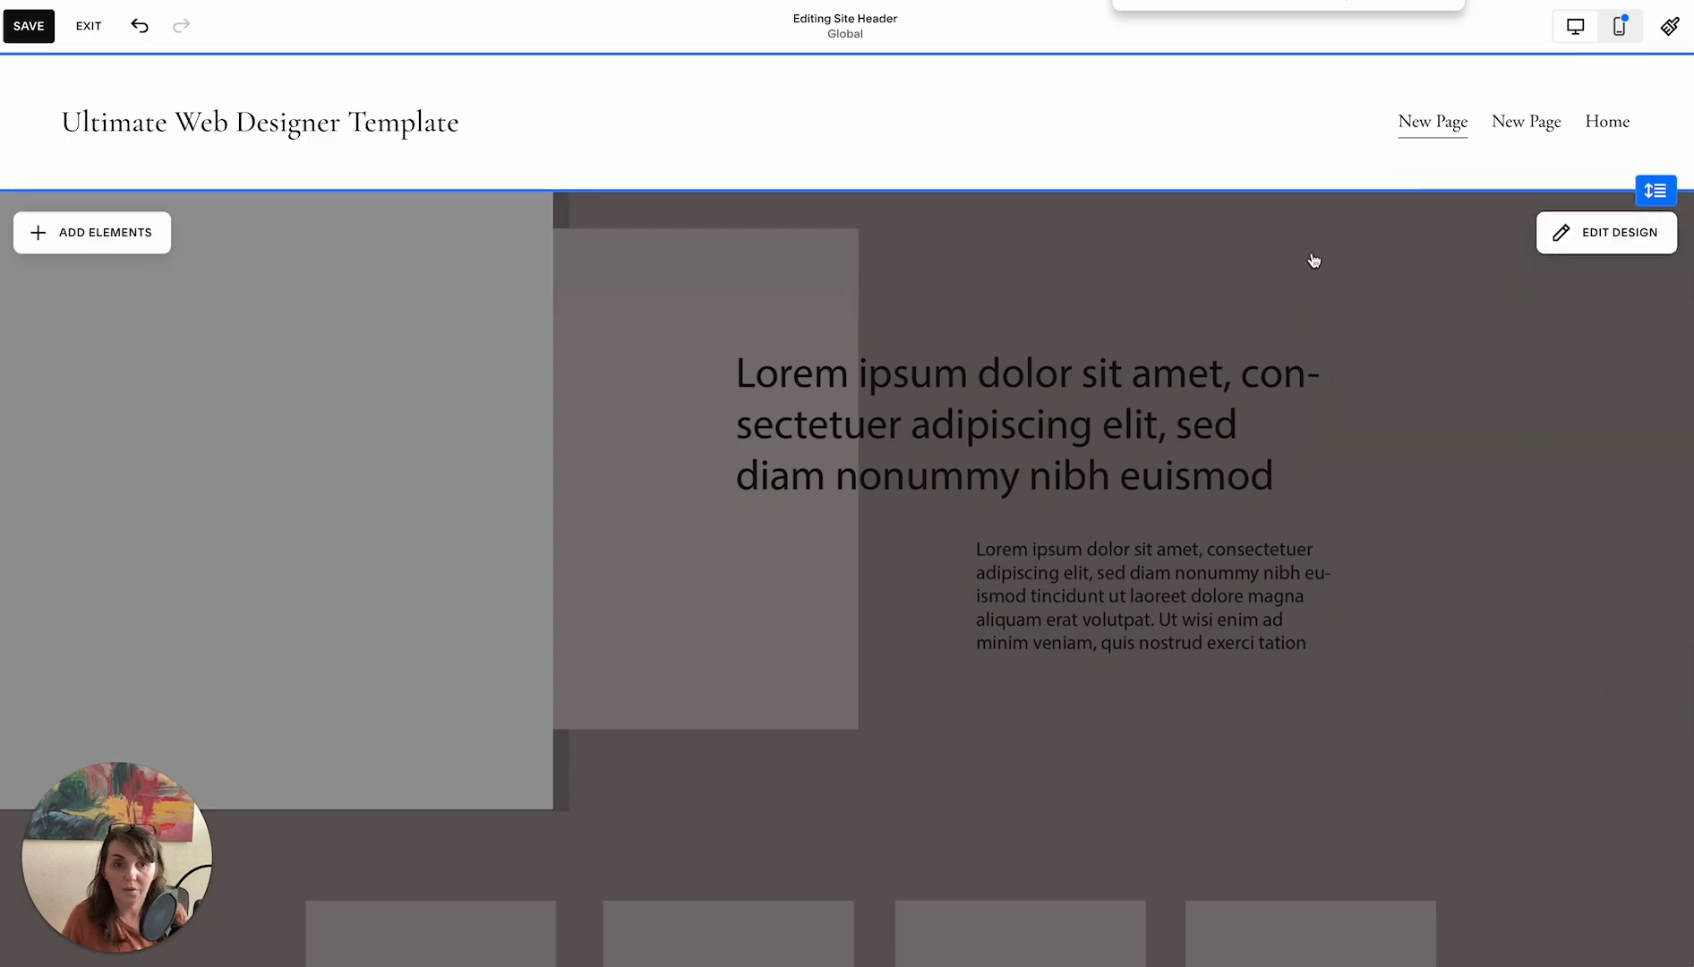
pyautogui.click(1271, 258)
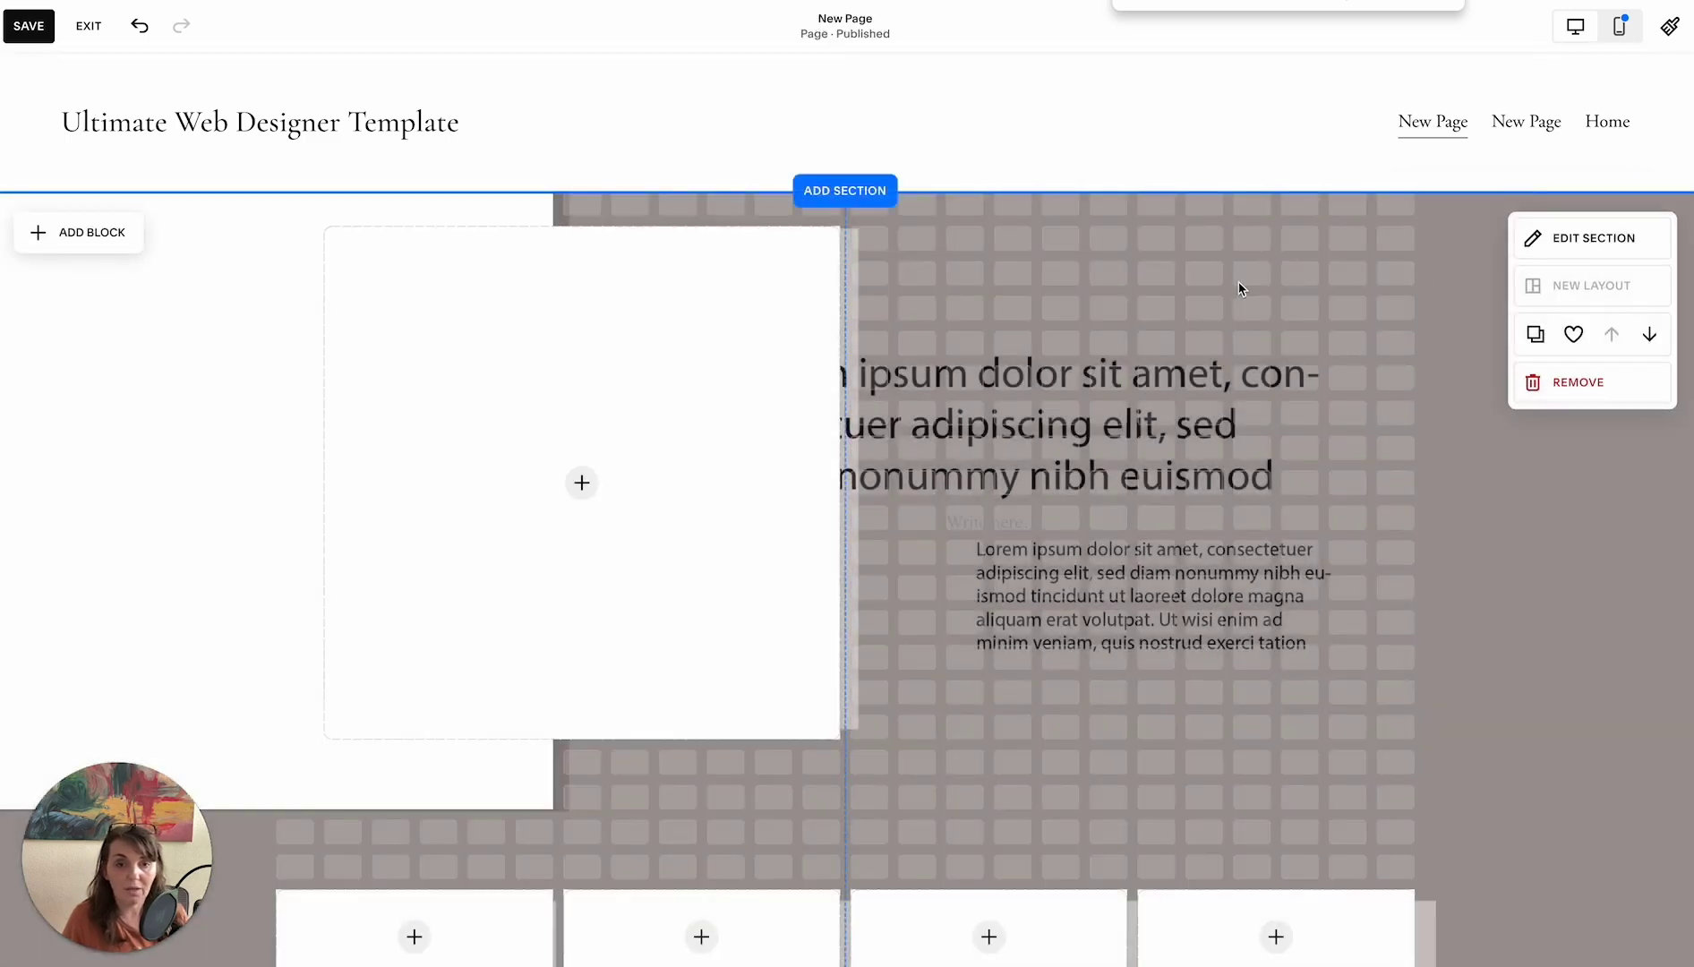
# Remove the background image WebsiteLayouts_Wireframes-04.png from the section
pyautogui.scroll(-1, 1276, 317)
pyautogui.click(1590, 198)
pyautogui.click(1507, 246)
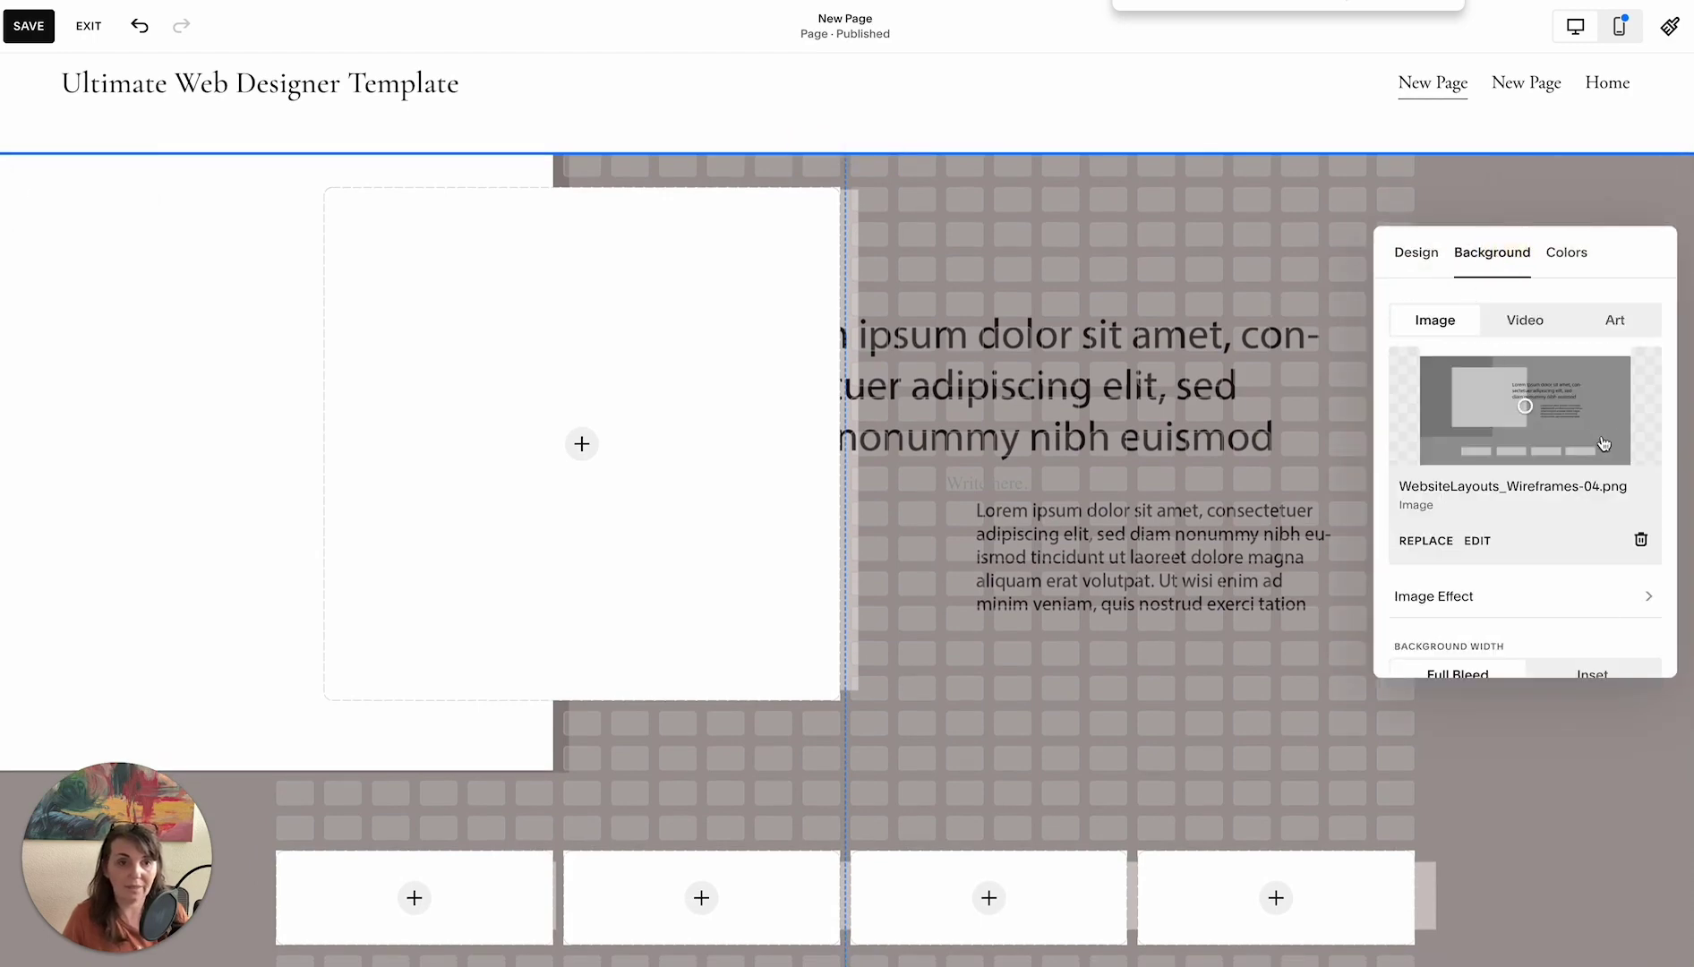
pyautogui.click(1640, 541)
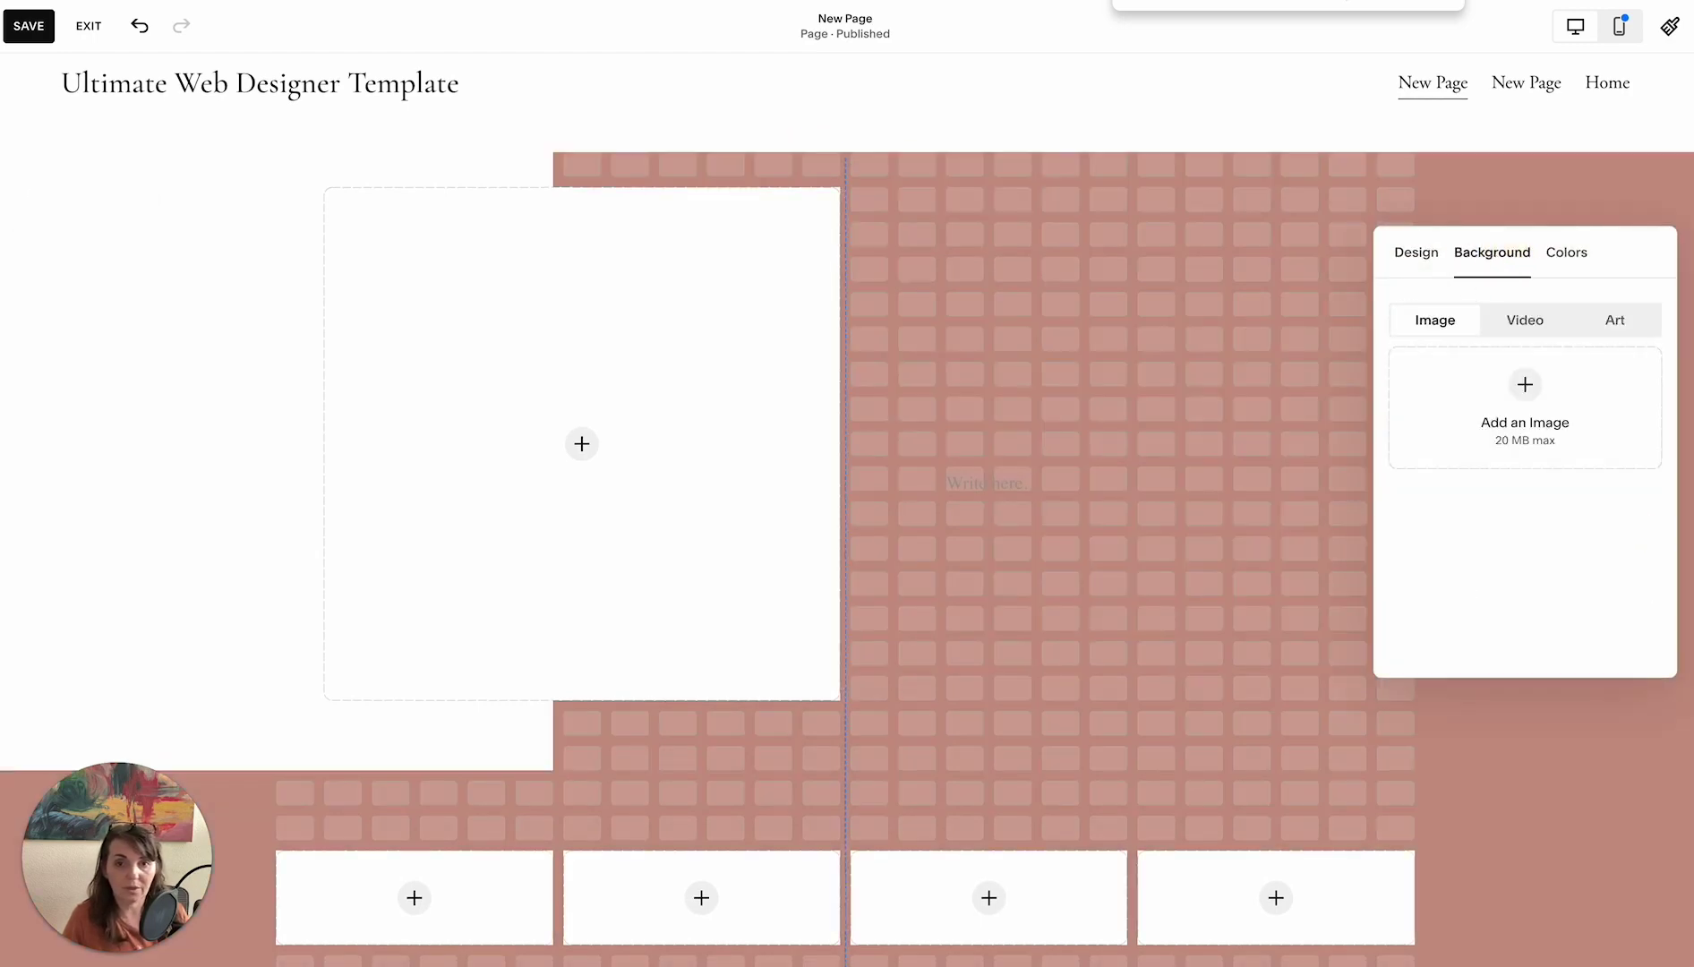
# Try the Dark 1 color theme on the section, and settle on Darkest 1
pyautogui.click(1559, 253)
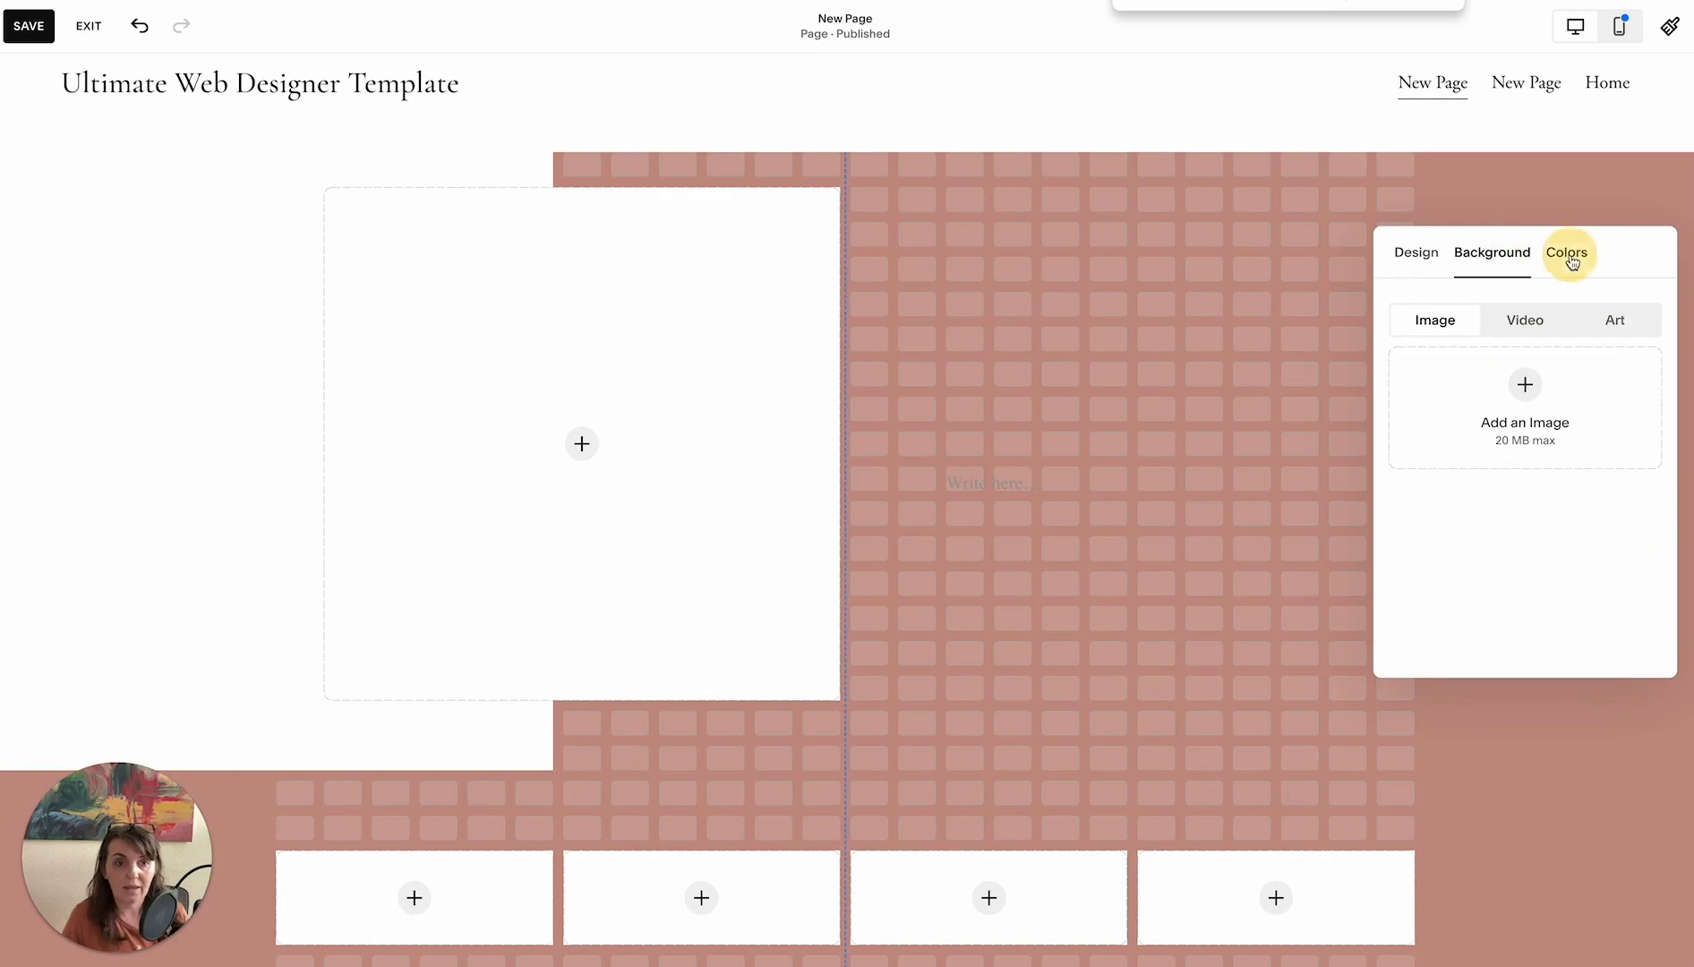
pyautogui.scroll(-4, 1599, 618)
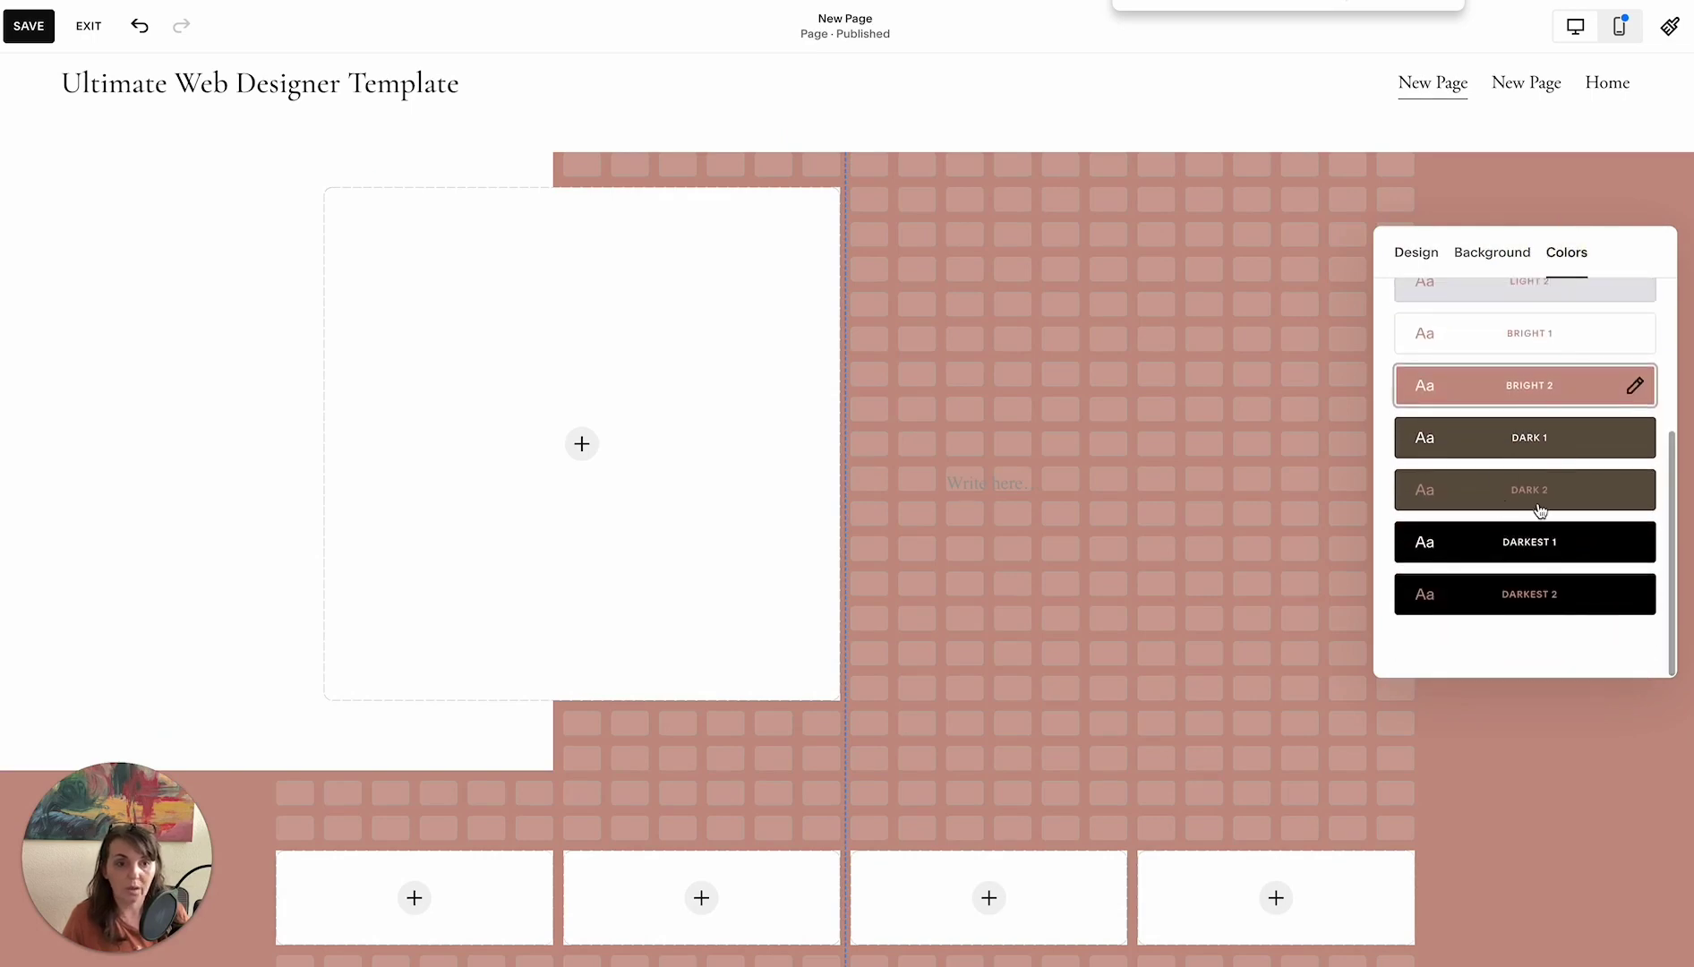
pyautogui.click(1535, 441)
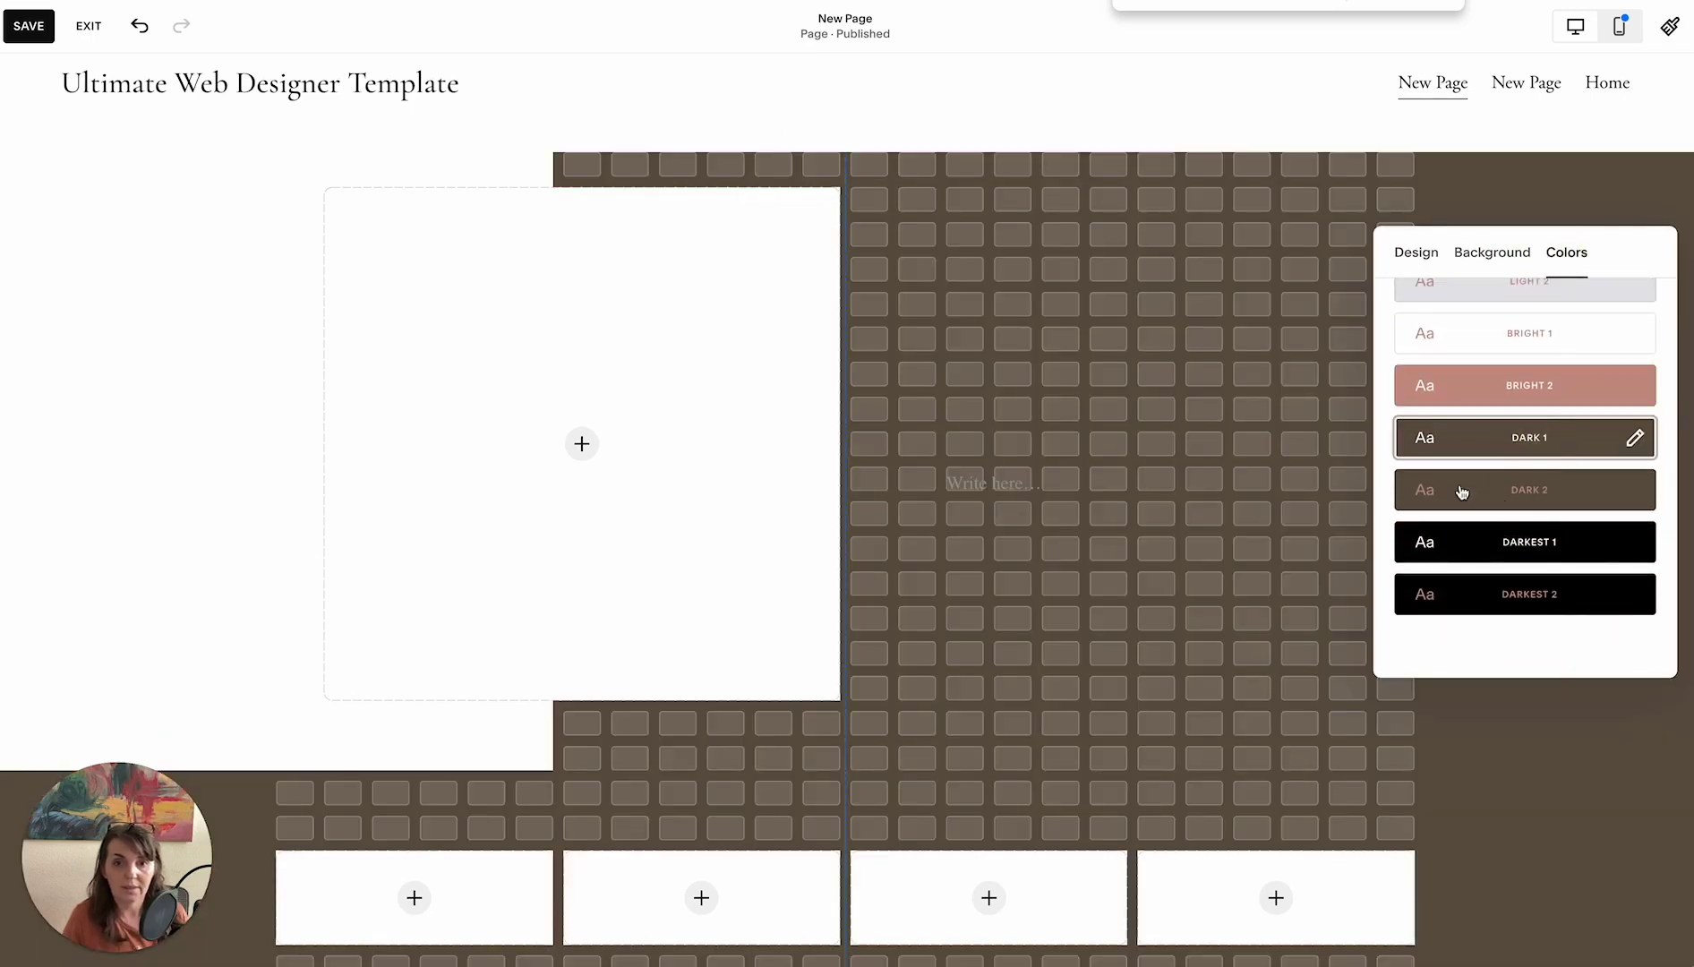
pyautogui.click(1504, 542)
# Color the large shape block behind the image block with the palette's dusty terracotta pink
pyautogui.scroll(1, 1126, 283)
pyautogui.moveTo(450, 261); pyautogui.dragTo(136, 265)
pyautogui.click(34, 151)
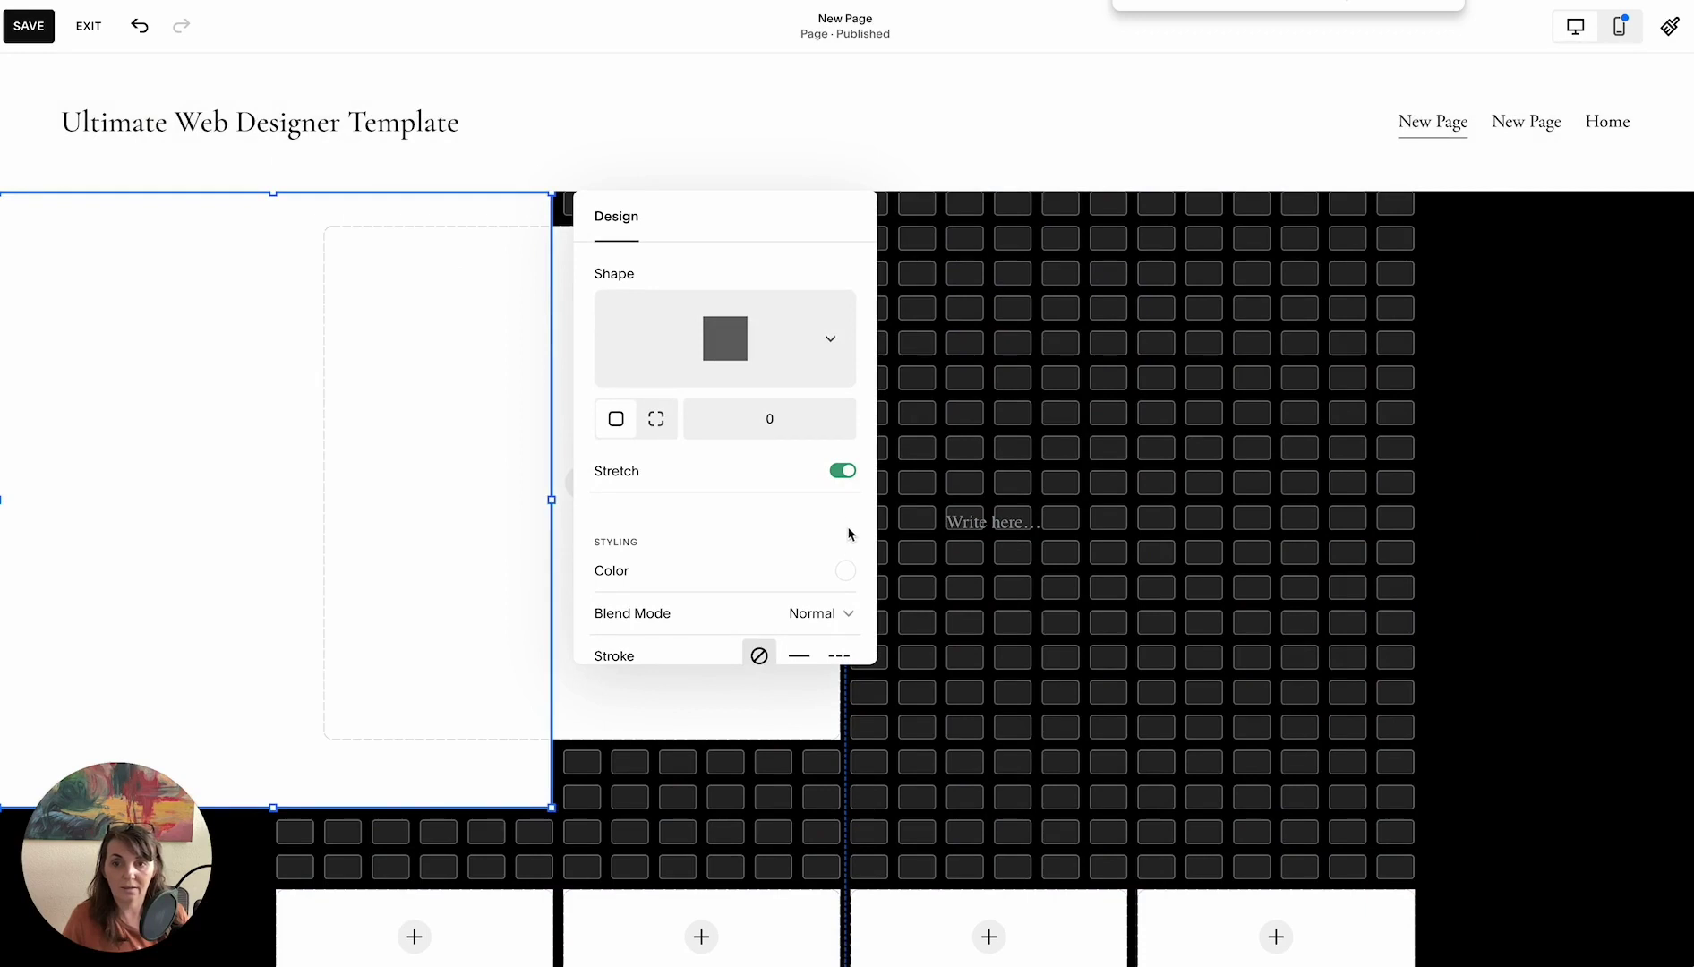
pyautogui.click(846, 571)
pyautogui.click(1020, 550)
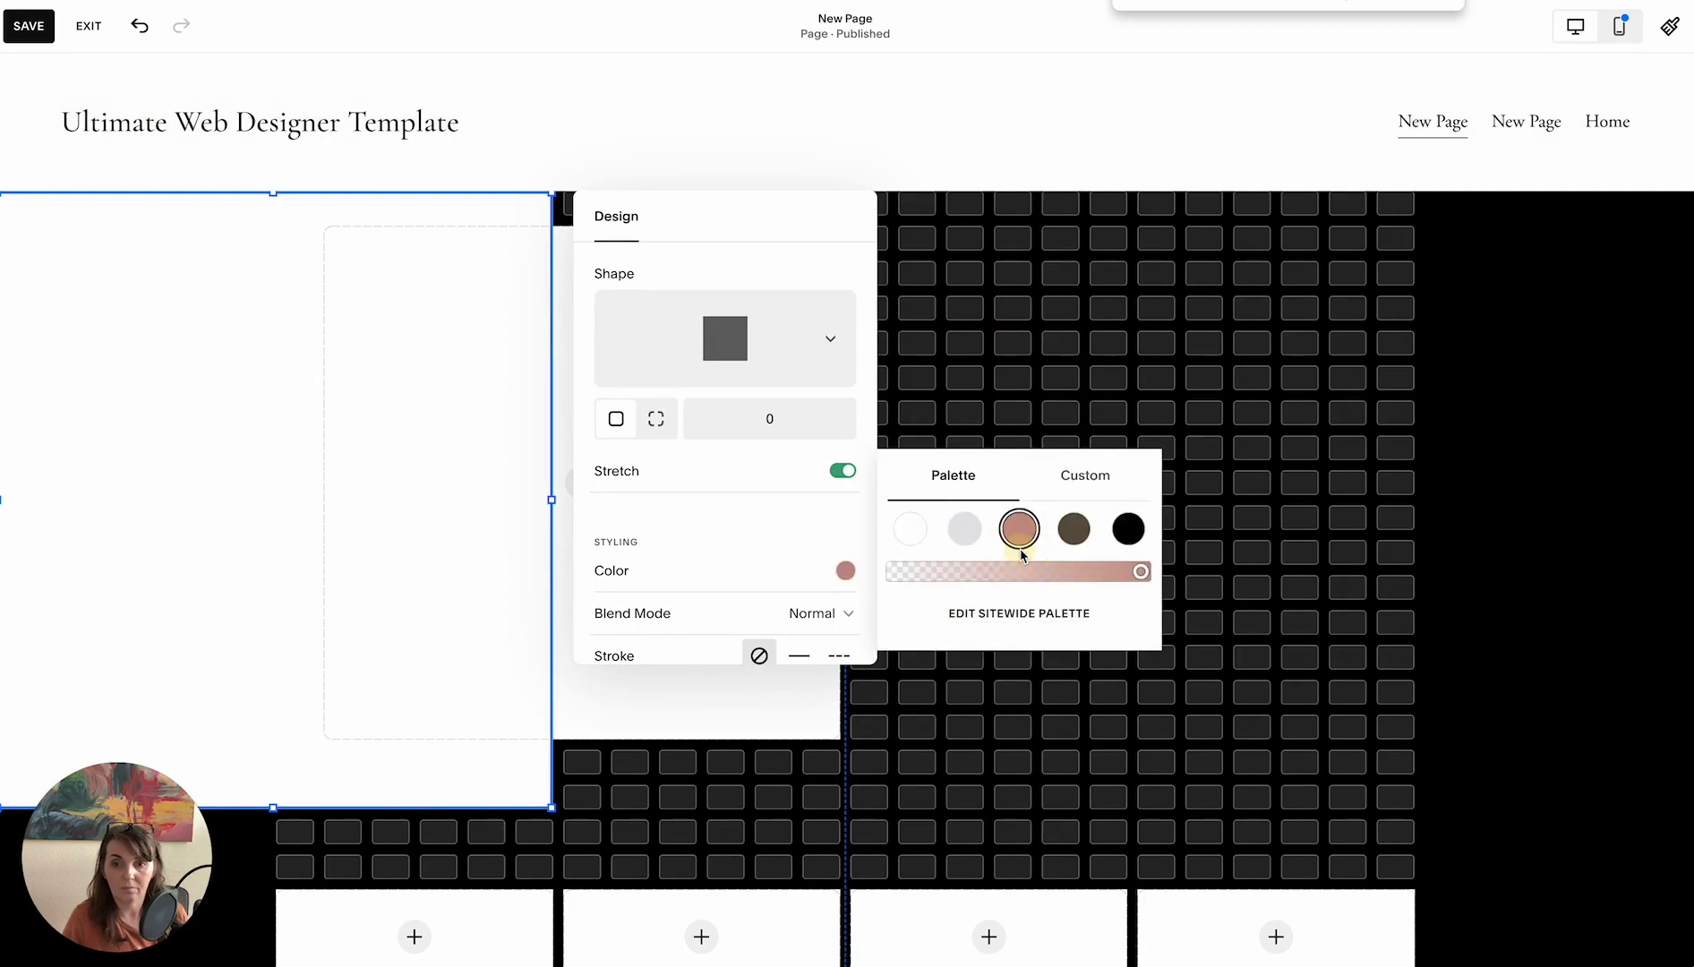
pyautogui.click(397, 381)
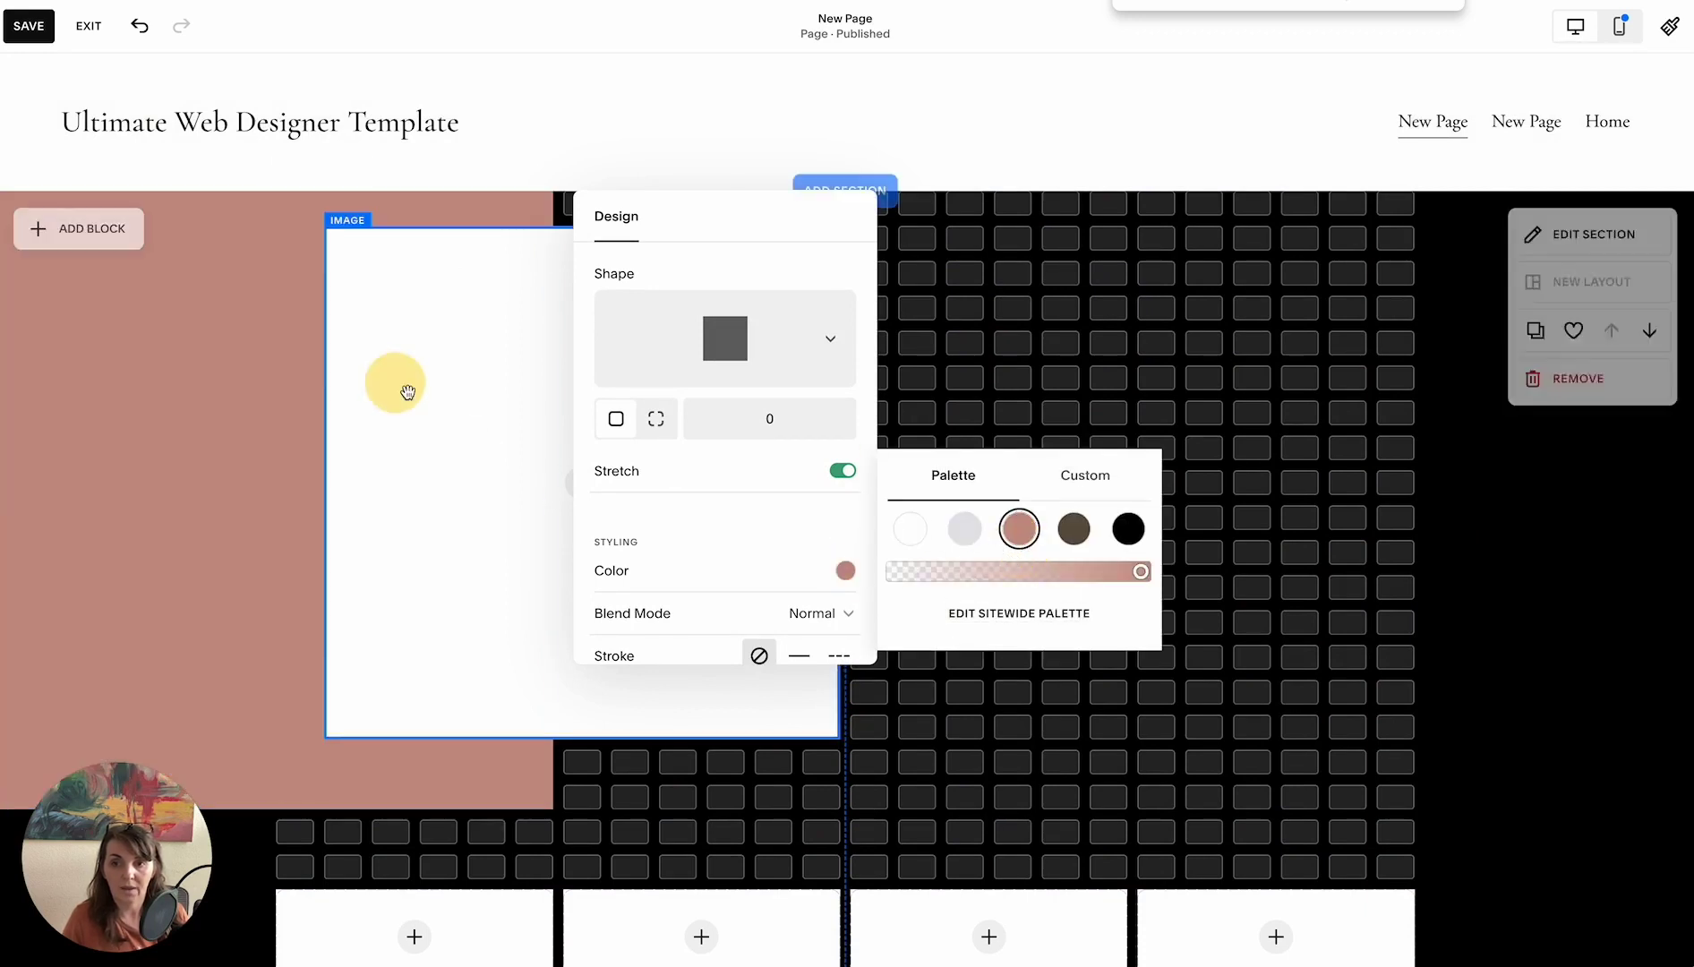
# Open the image library for the large image block and search the free images for "woman"
pyautogui.click(466, 395)
pyautogui.click(347, 184)
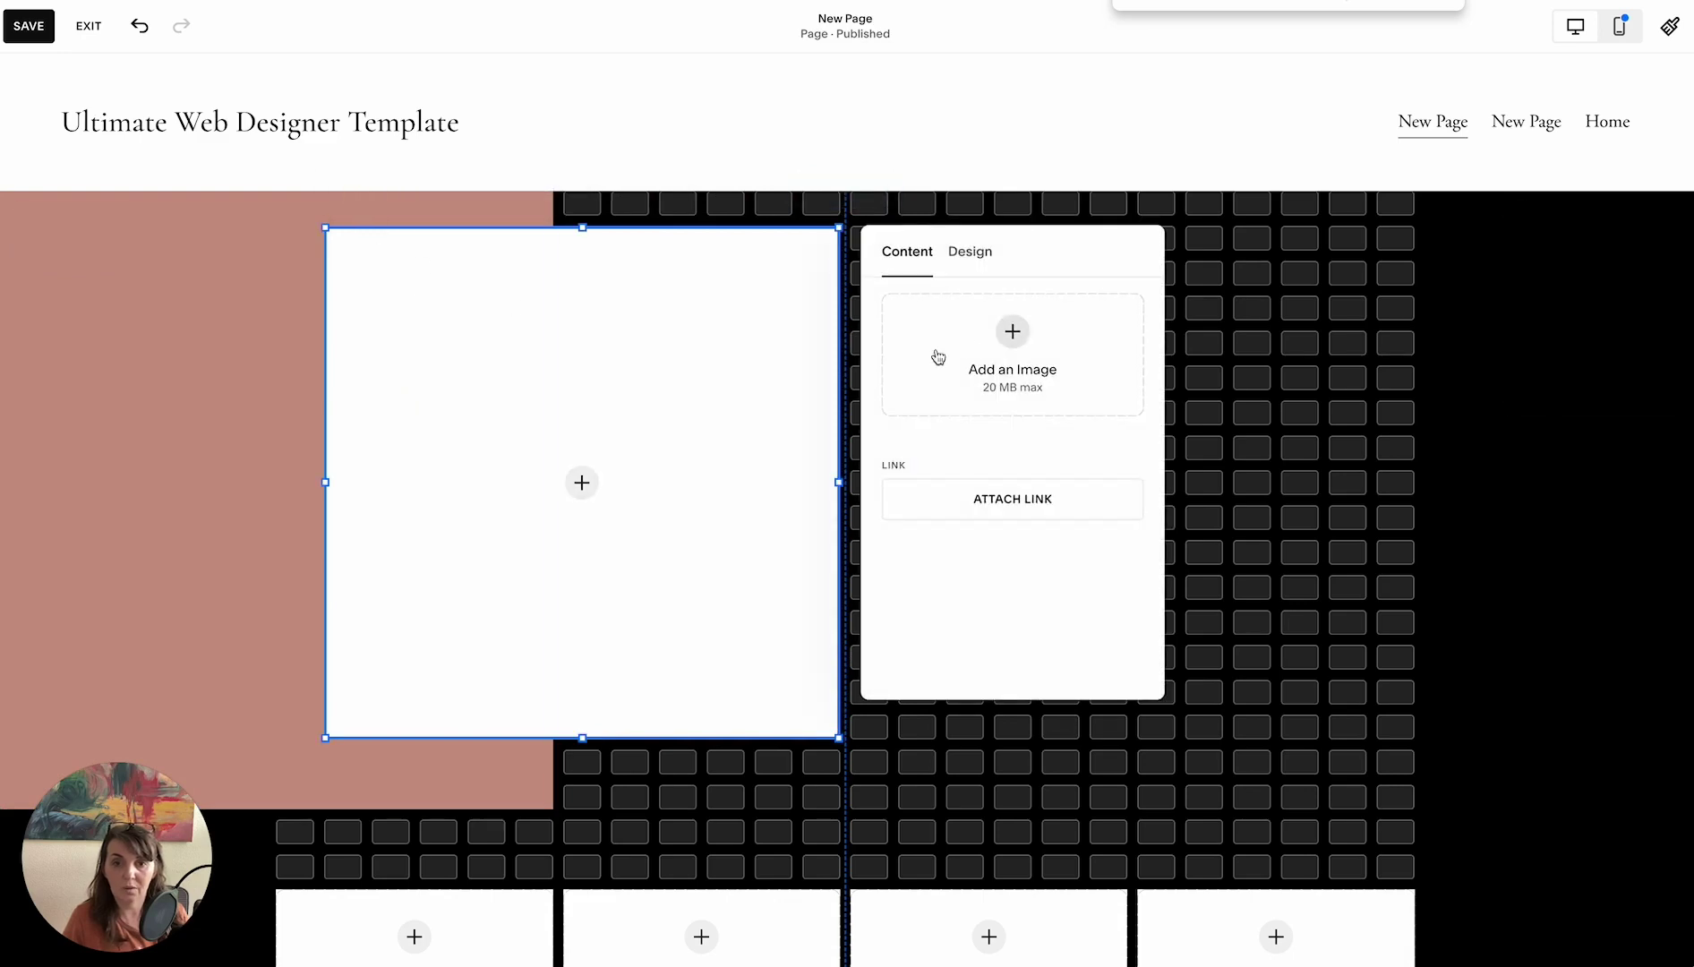
pyautogui.click(980, 360)
pyautogui.click(987, 419)
pyautogui.click(587, 244)
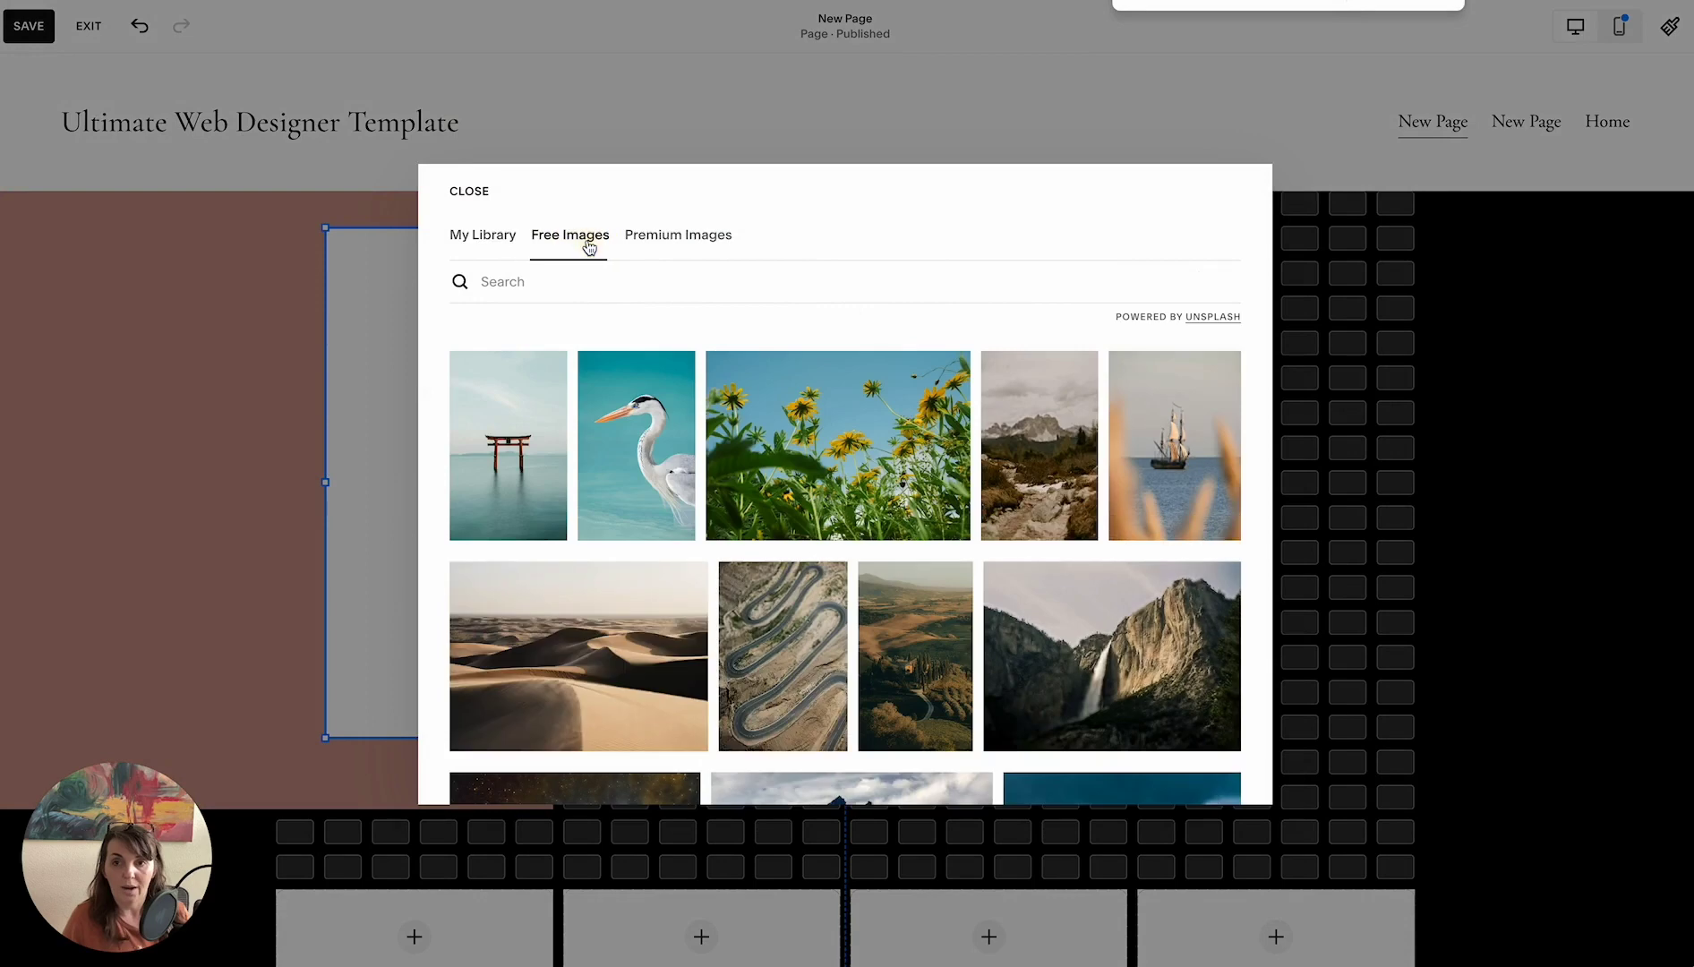
pyautogui.click(628, 284)
pyautogui.write('woman')
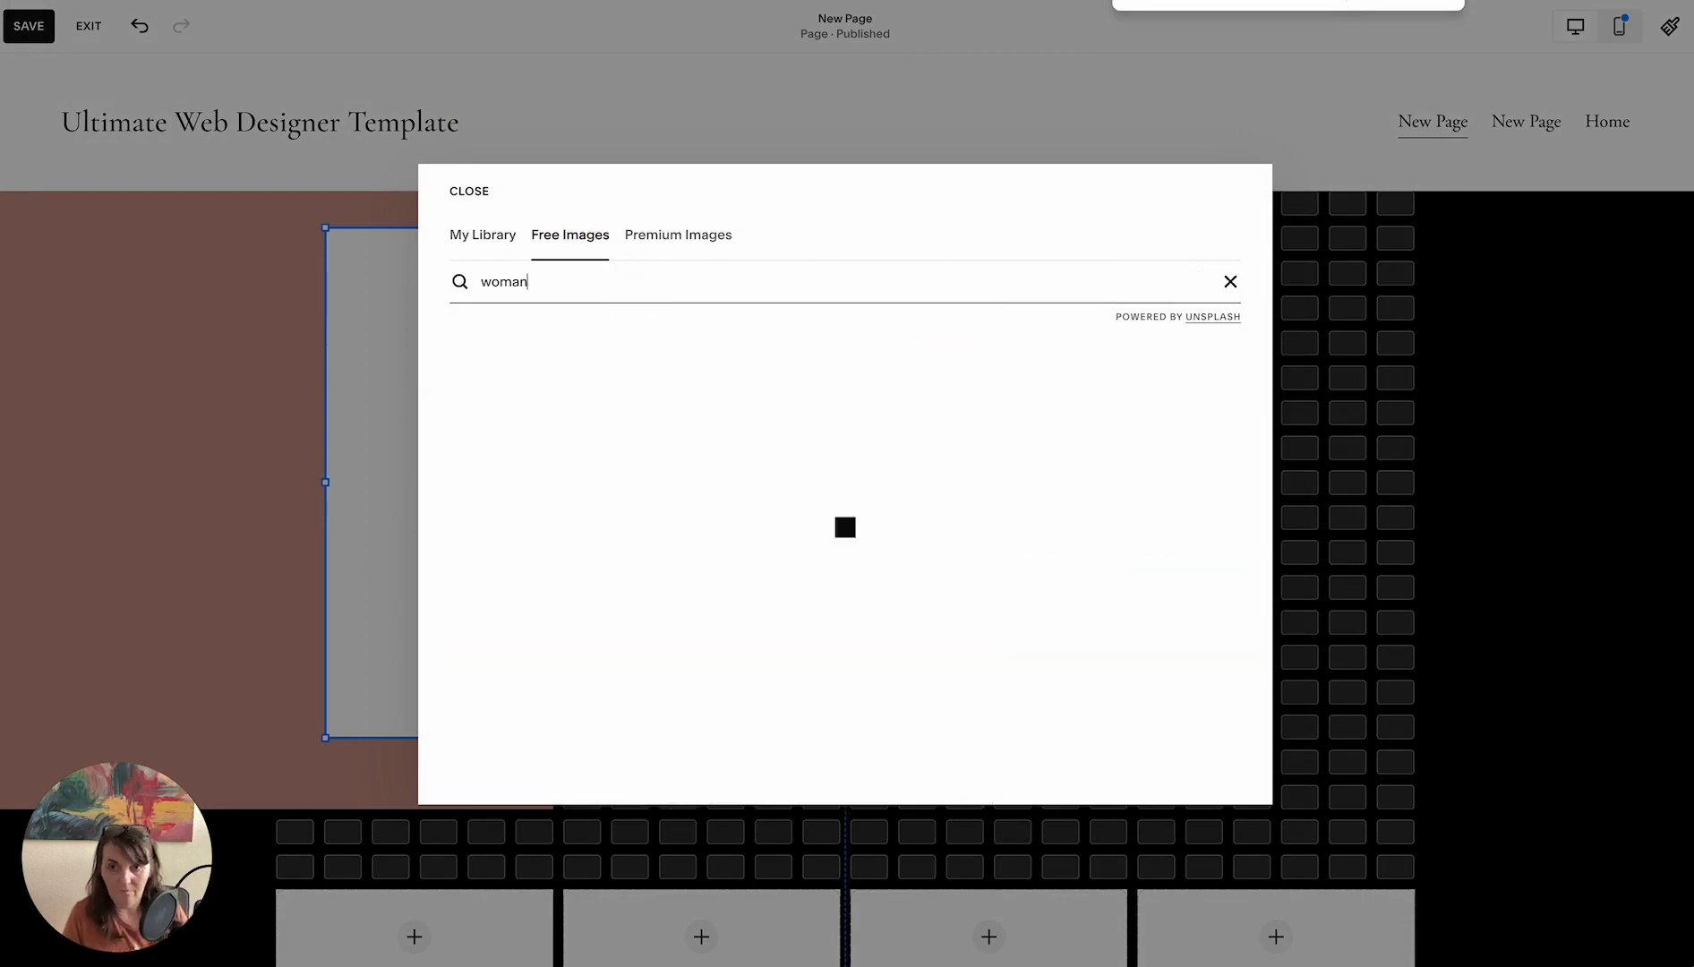
# Insert the free photo of the dark-haired woman in a black sweater and white skirt into the large image block
pyautogui.scroll(-5, 1040, 568)
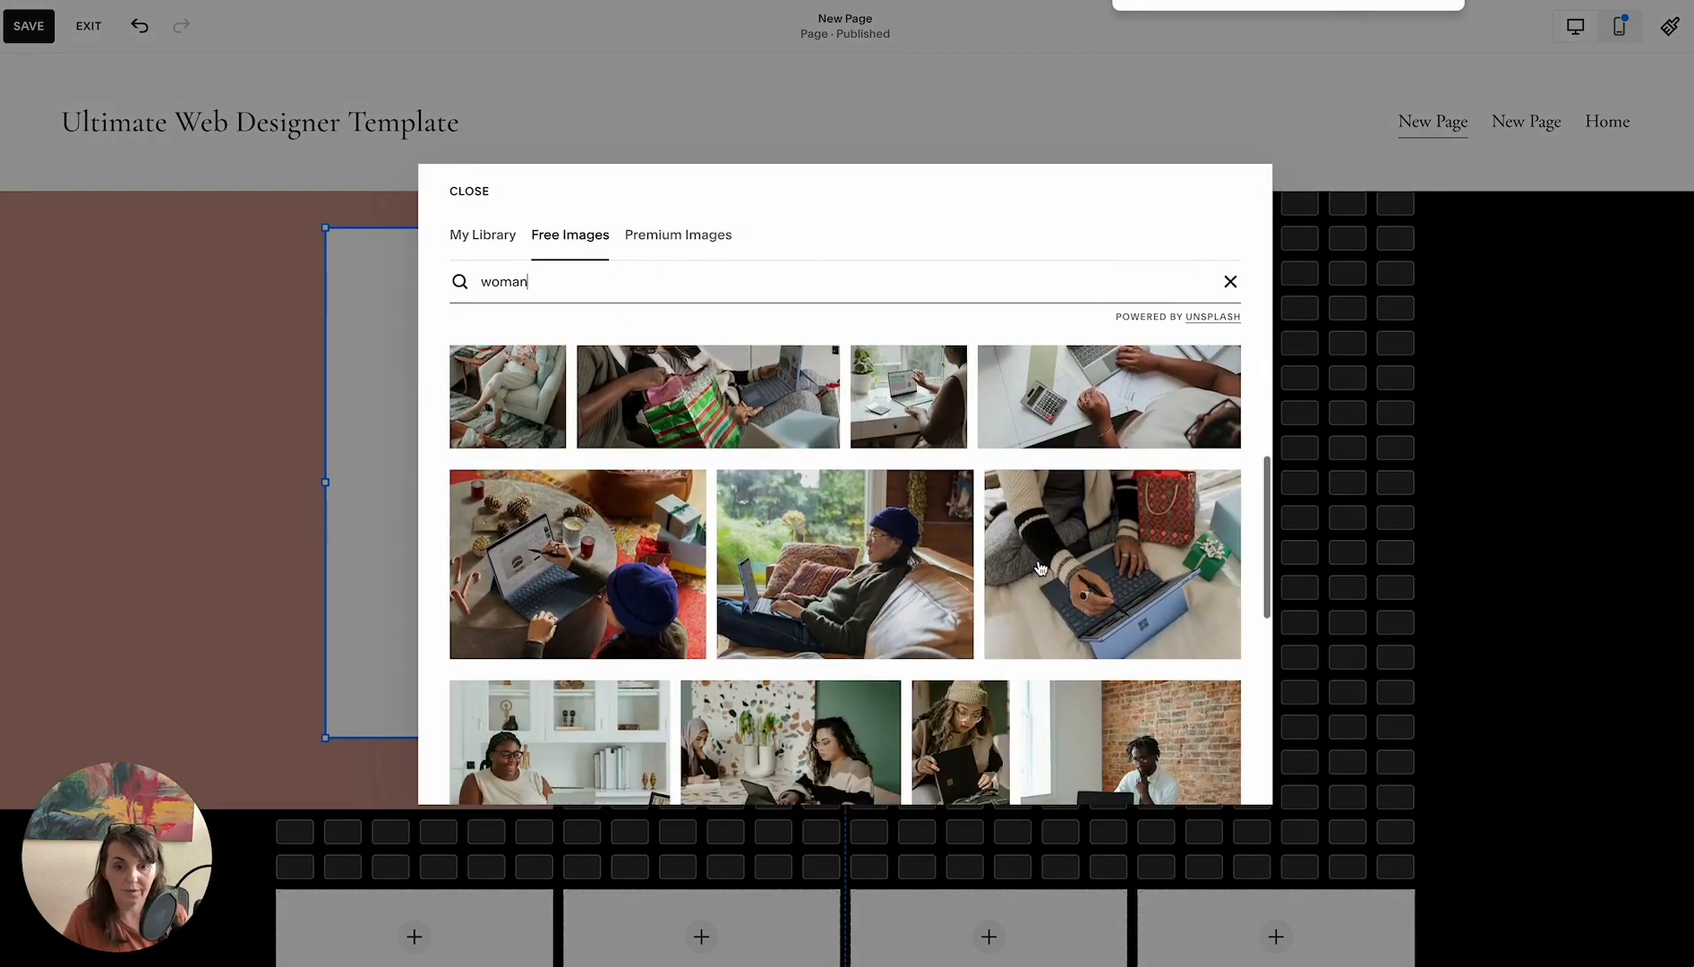
pyautogui.scroll(-10, 1041, 568)
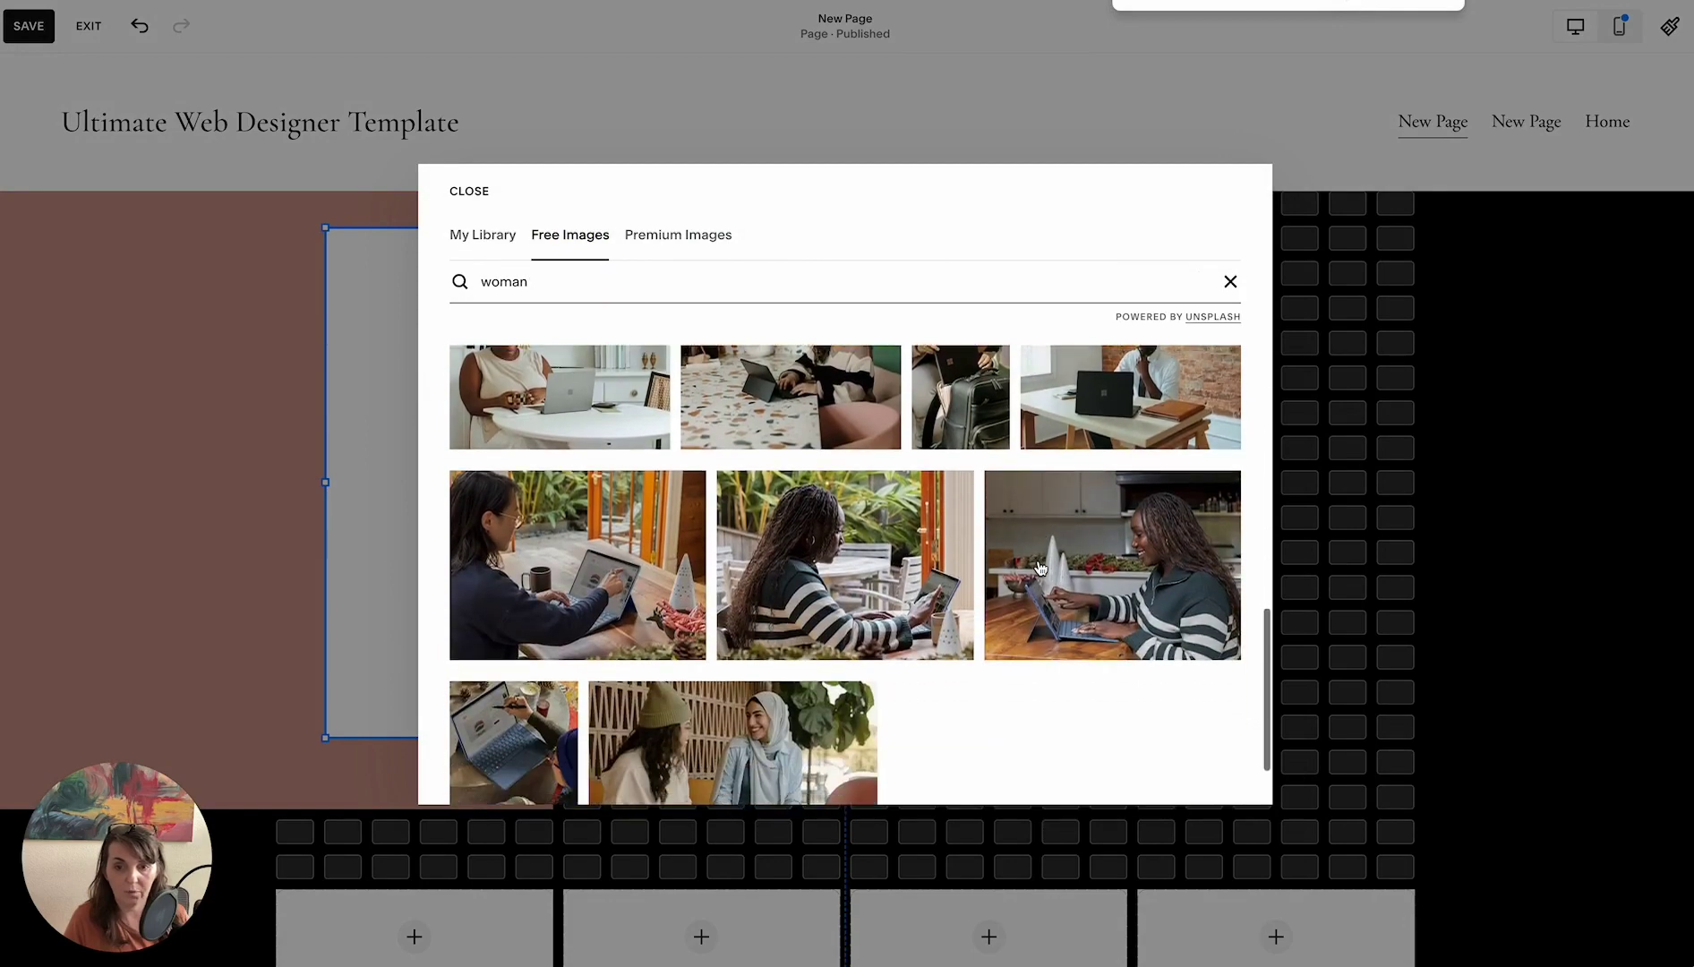
pyautogui.scroll(-3, 1040, 568)
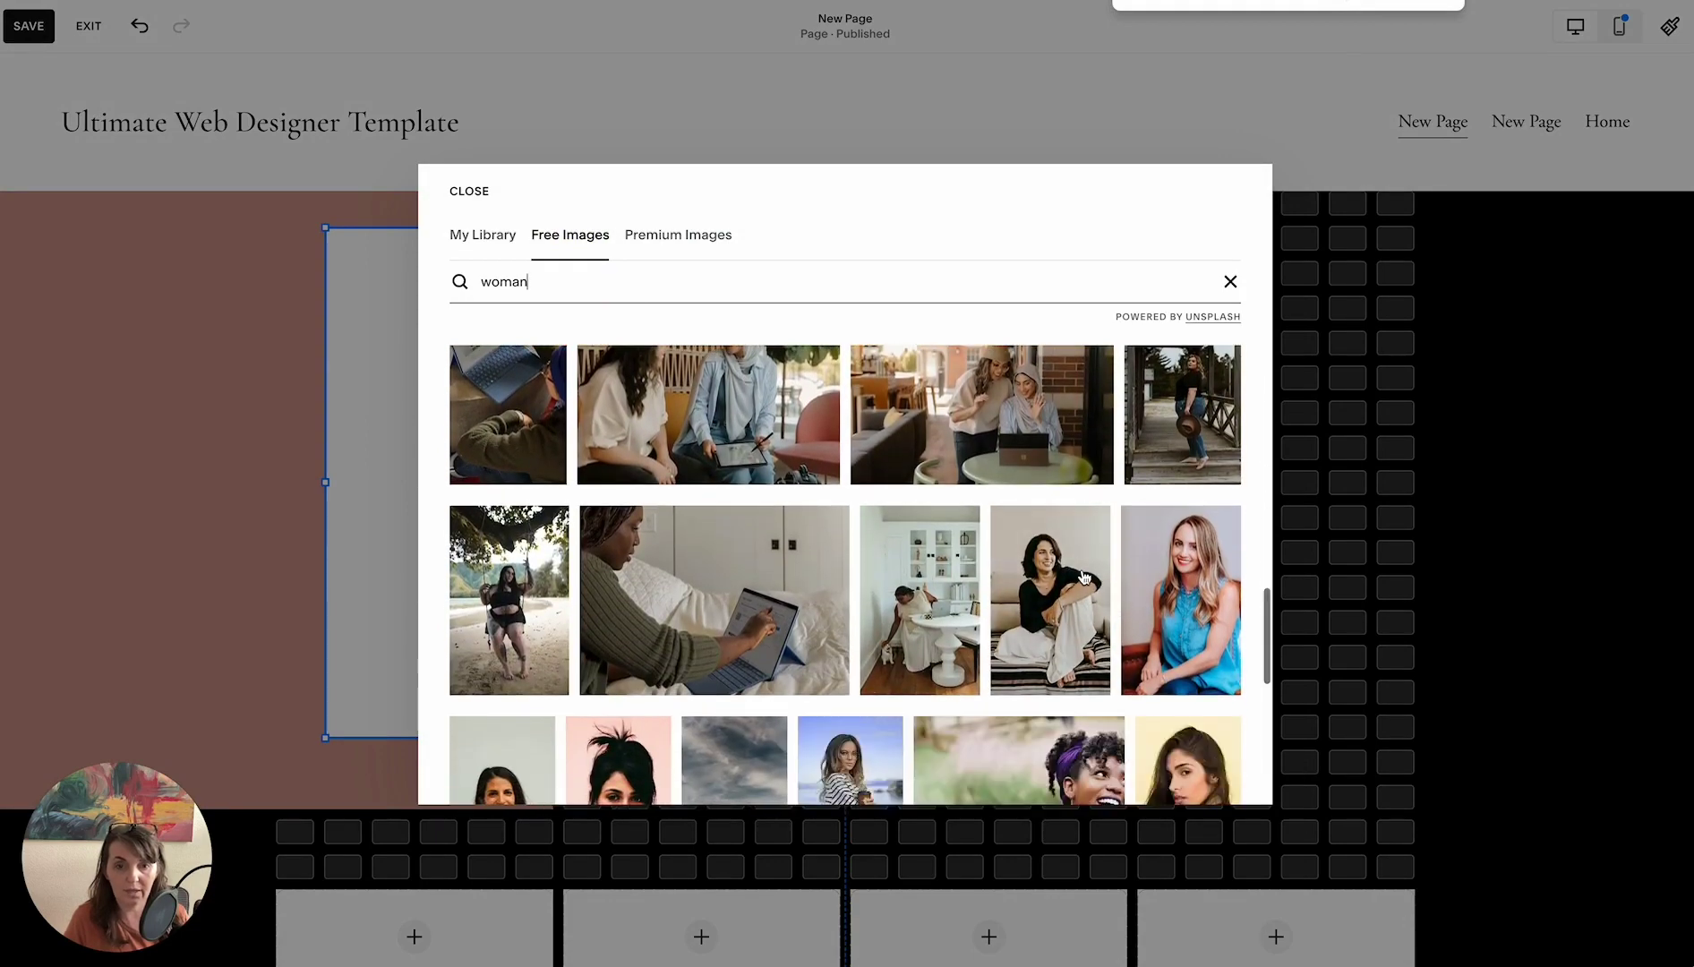
pyautogui.click(1077, 576)
pyautogui.click(729, 720)
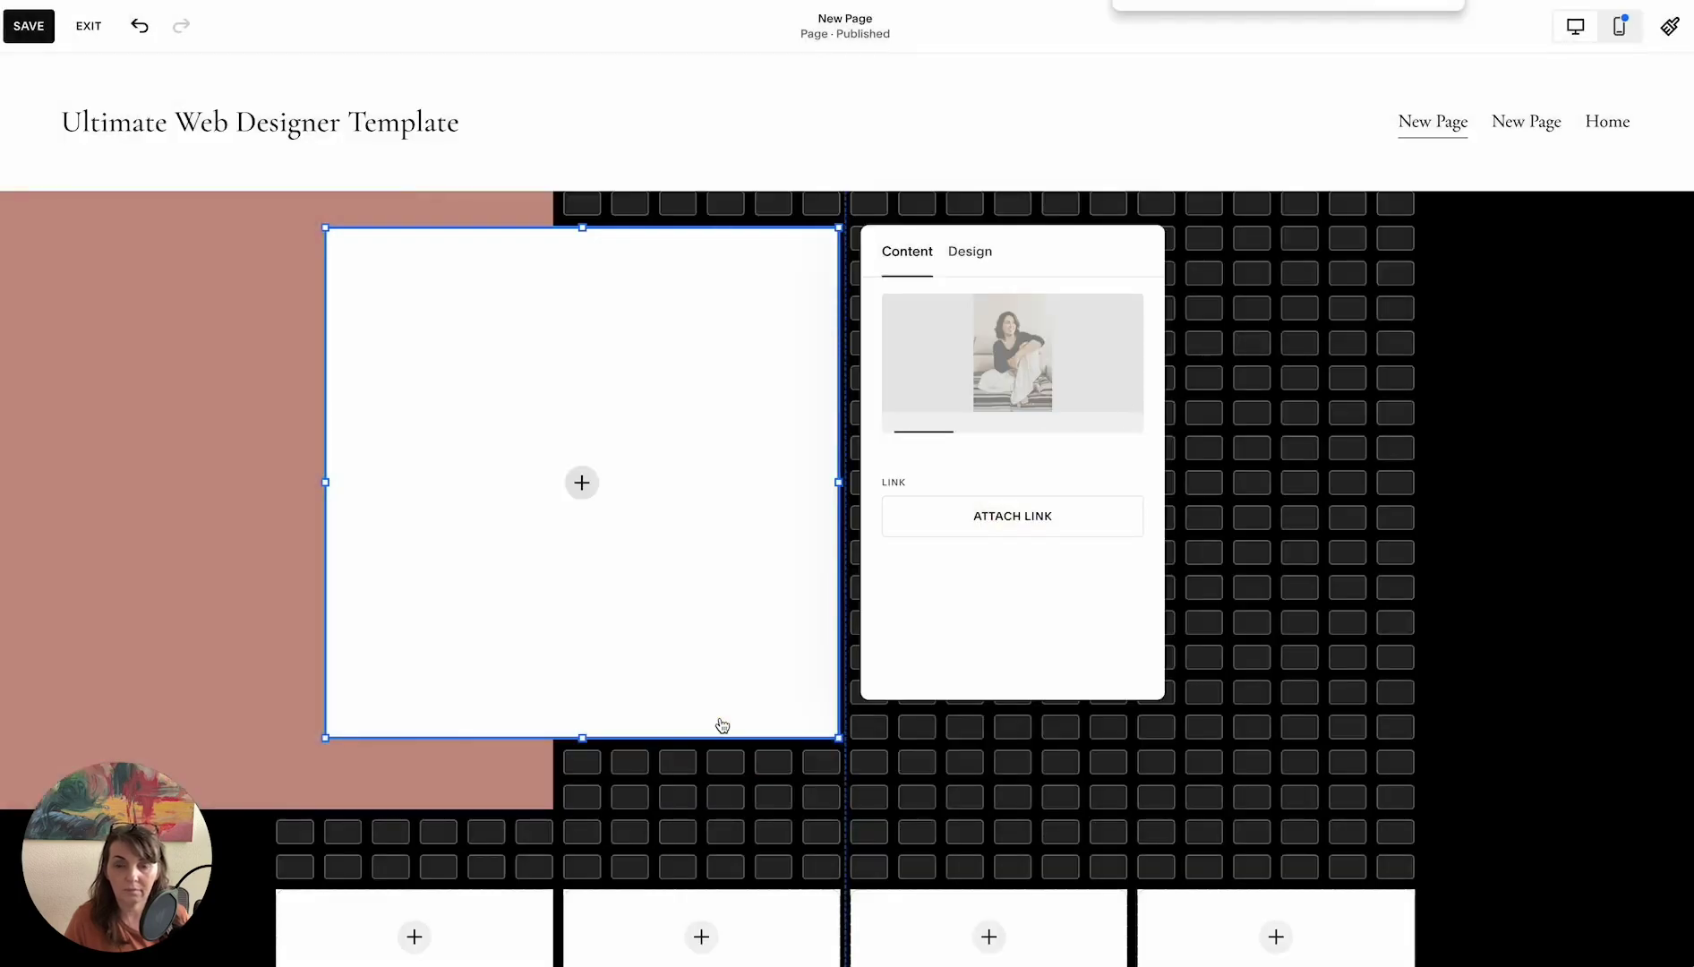
# Set the woman's photo to Fill its block and shift its focal point up towards her face
pyautogui.click(967, 264)
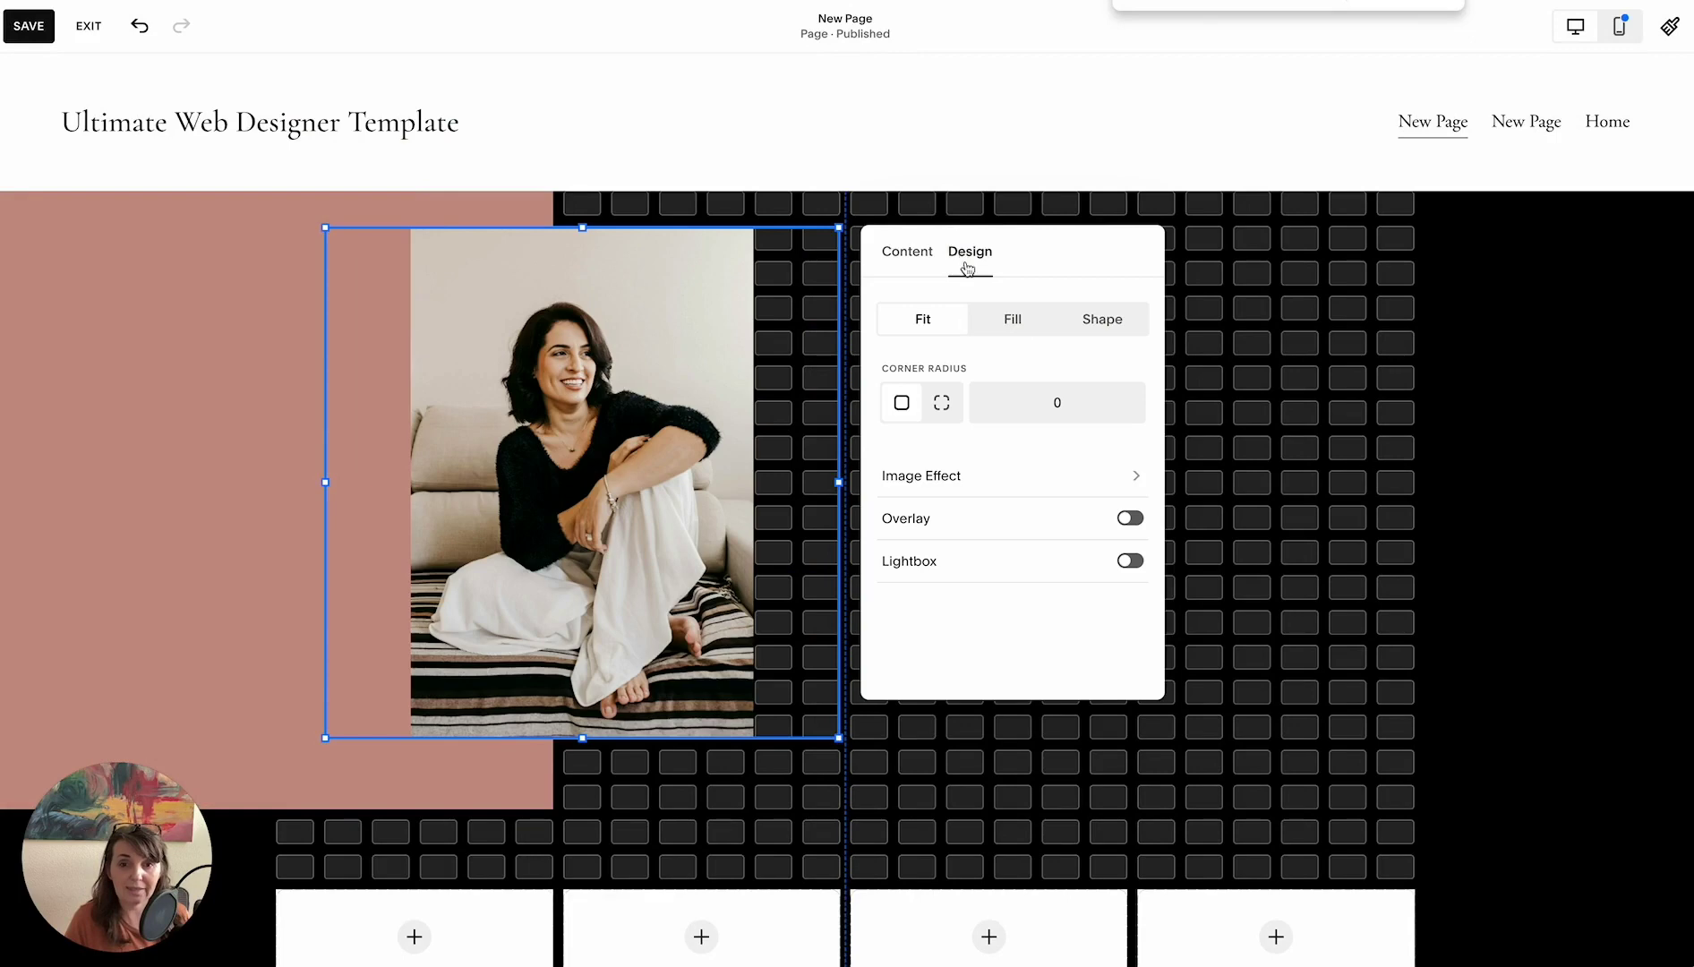
pyautogui.click(1009, 323)
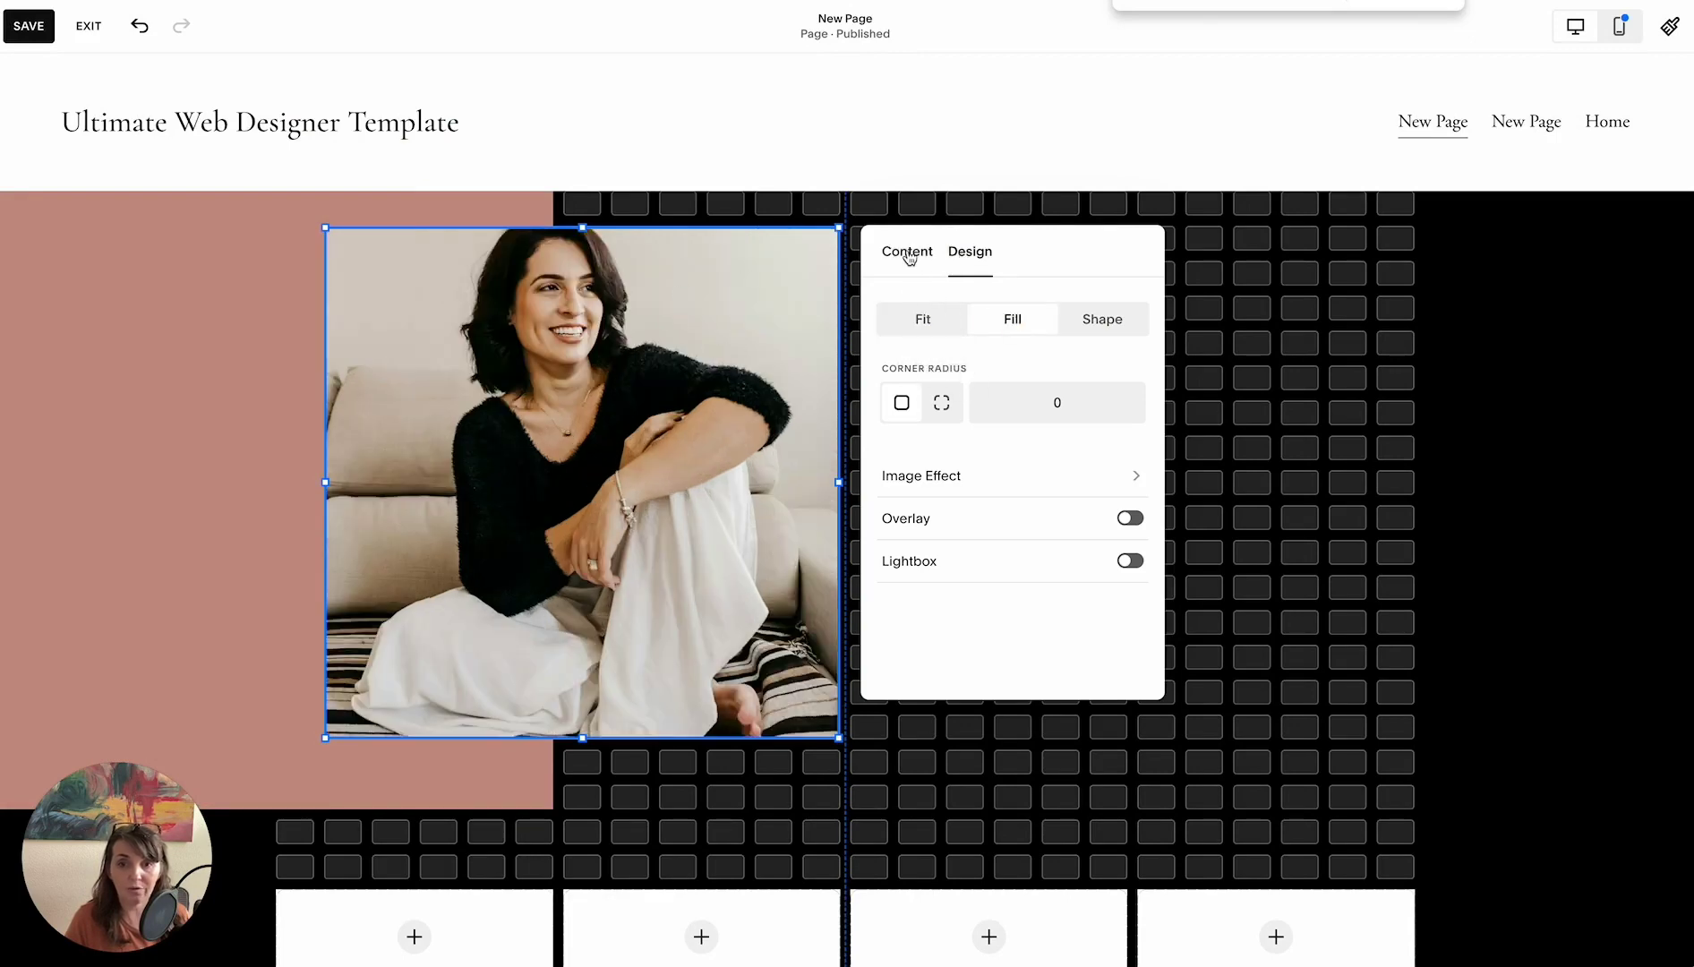
pyautogui.click(907, 253)
pyautogui.moveTo(1008, 349); pyautogui.dragTo(1010, 335)
pyautogui.click(1276, 503)
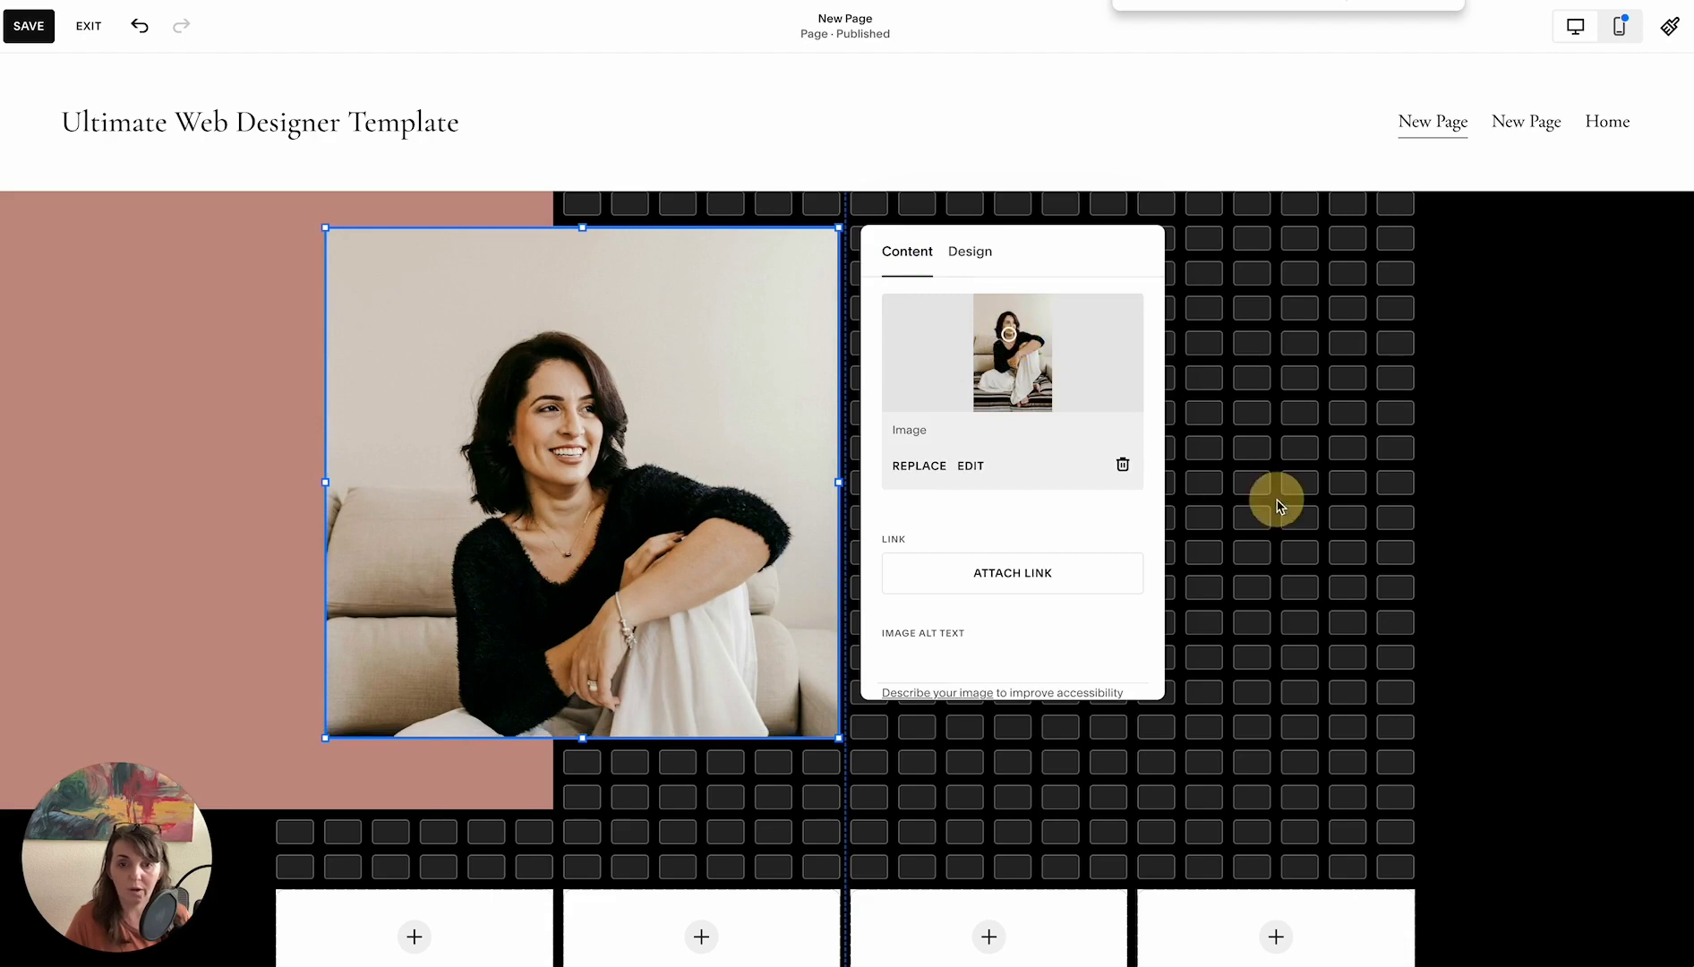
# Enter "Hi Welcome to my website, I'm here to help you succeed in life and business" in the upper text block
pyautogui.click(967, 385)
pyautogui.click(938, 395)
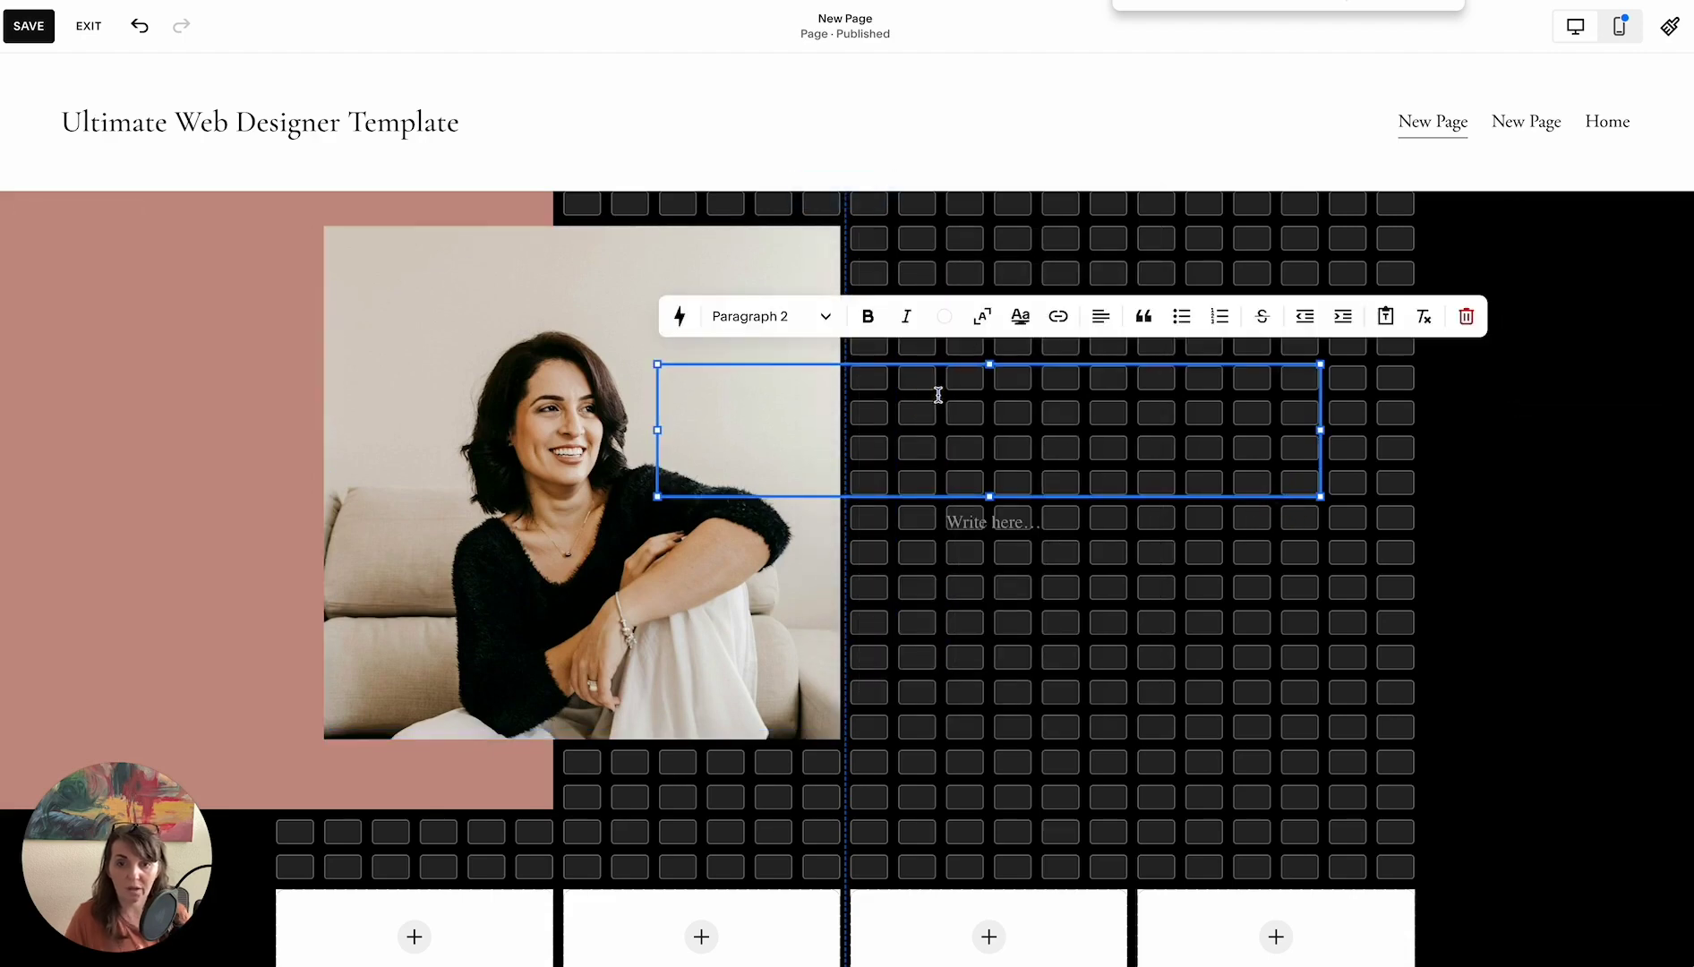
pyautogui.write('te, I')
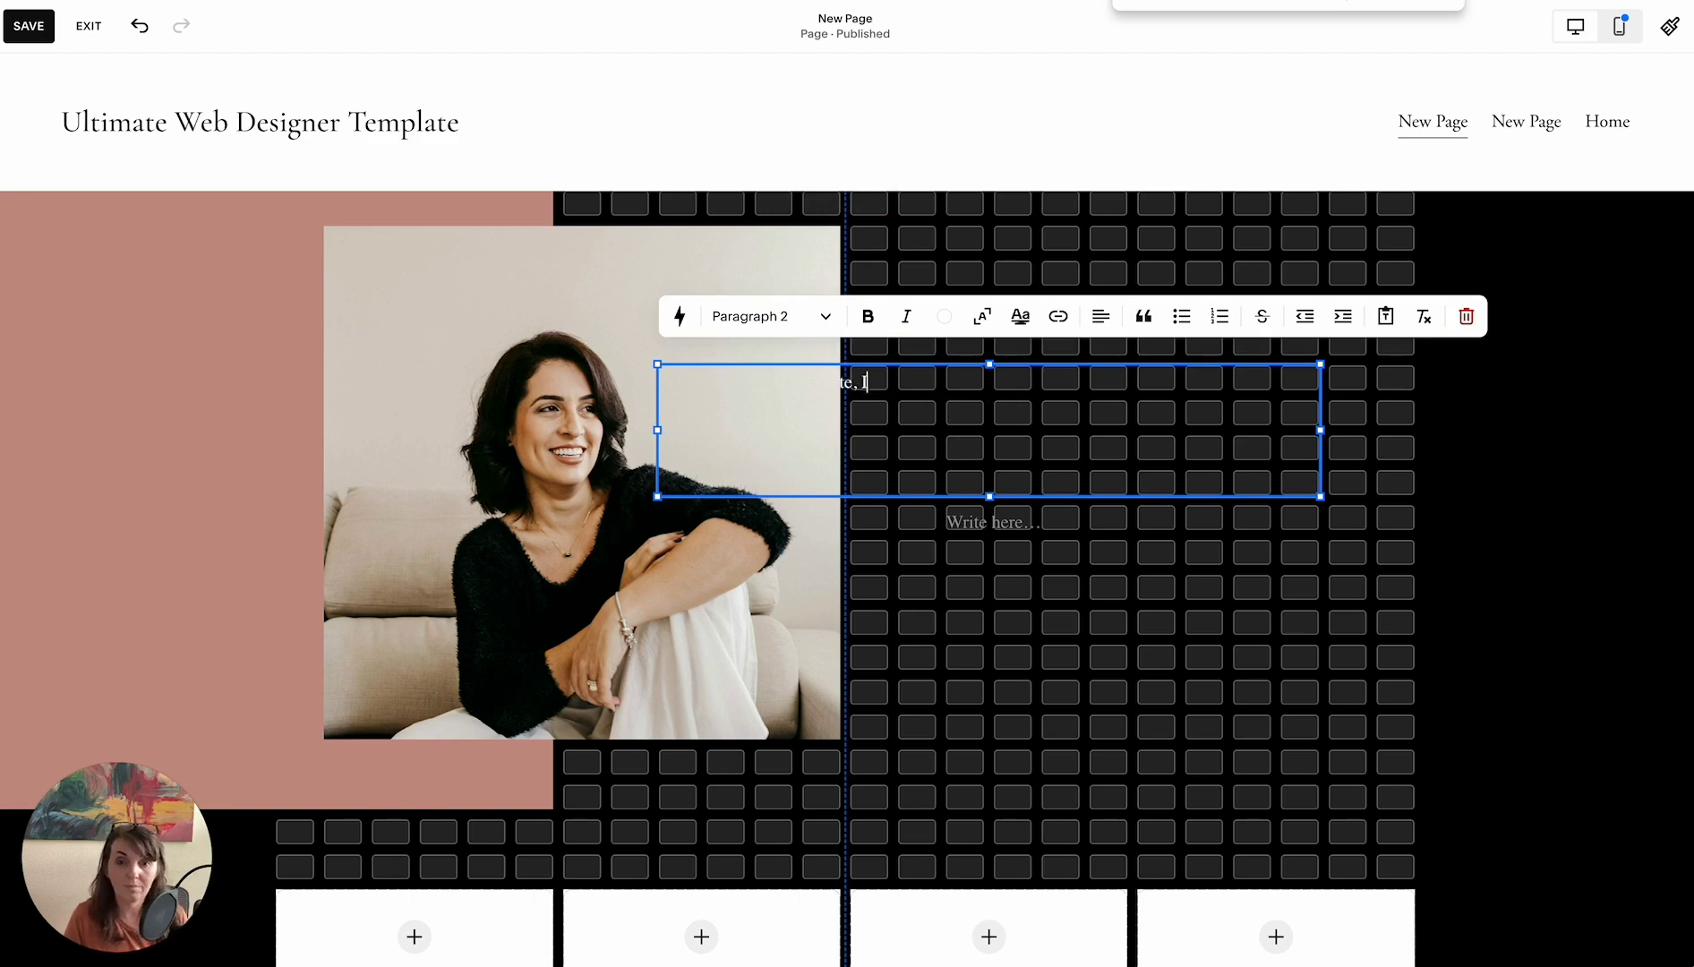
pyautogui.write("'m here to help you succeed in life and business")
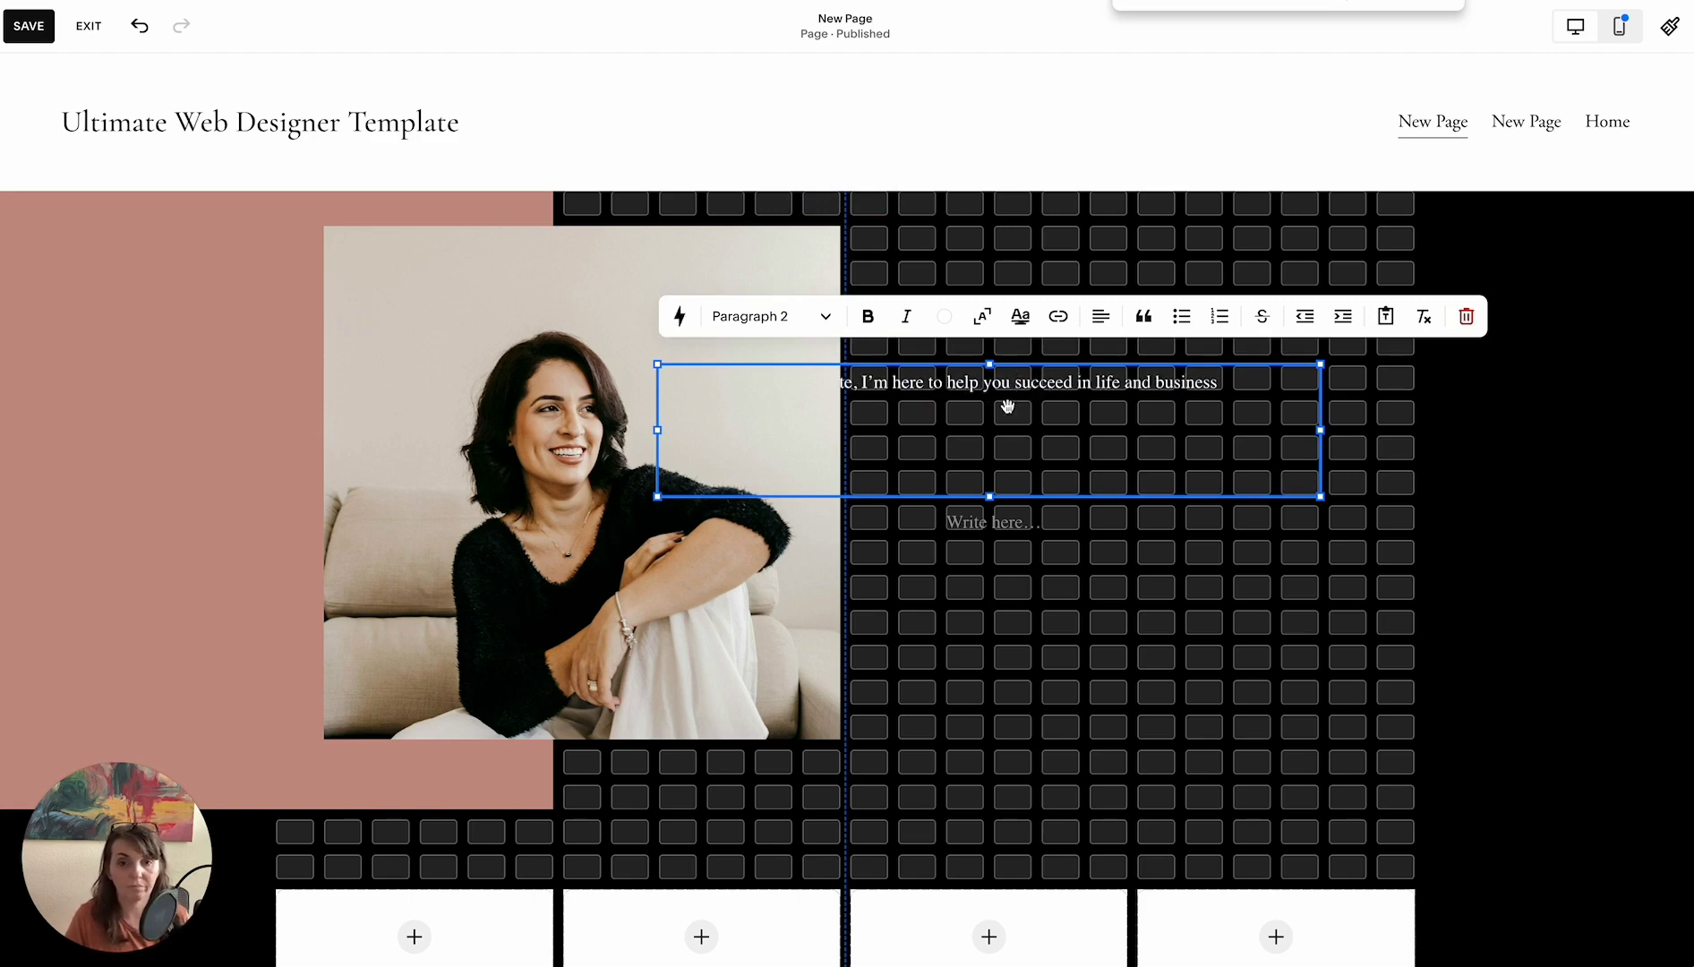
# Bring the welcome text block forward over the photo and insert a space between "Hi" and "Welcome"
pyautogui.tripleClick(976, 378)
pyautogui.click(1384, 398)
pyautogui.click(1186, 383)
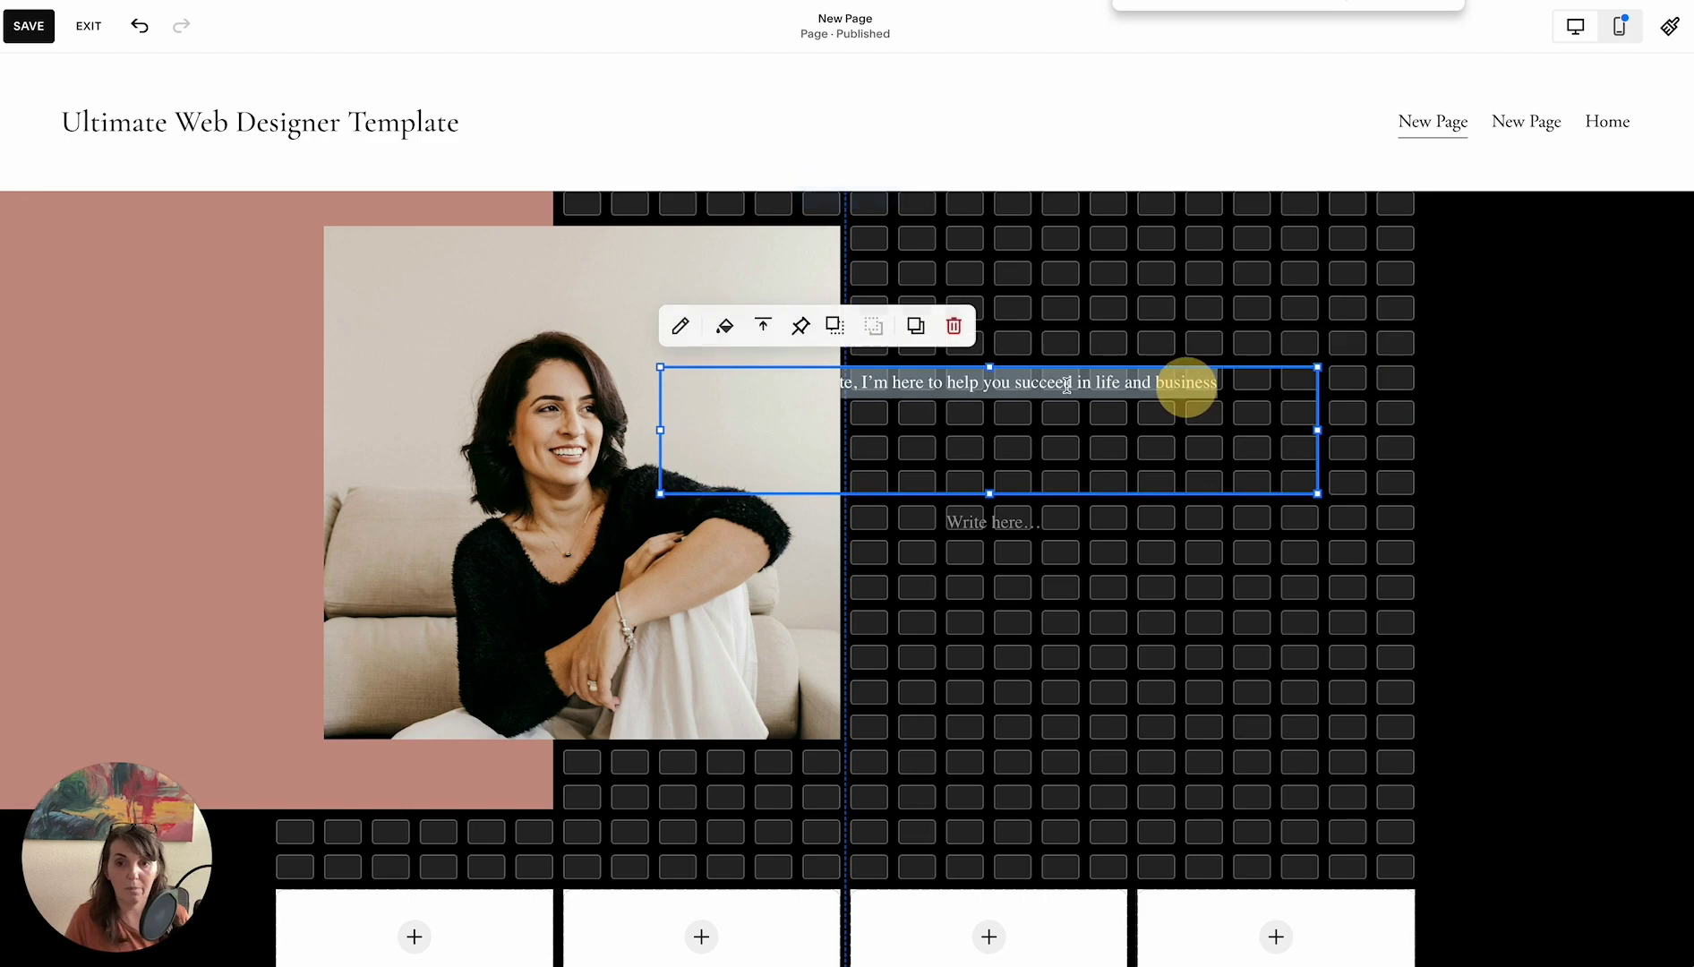
pyautogui.click(834, 327)
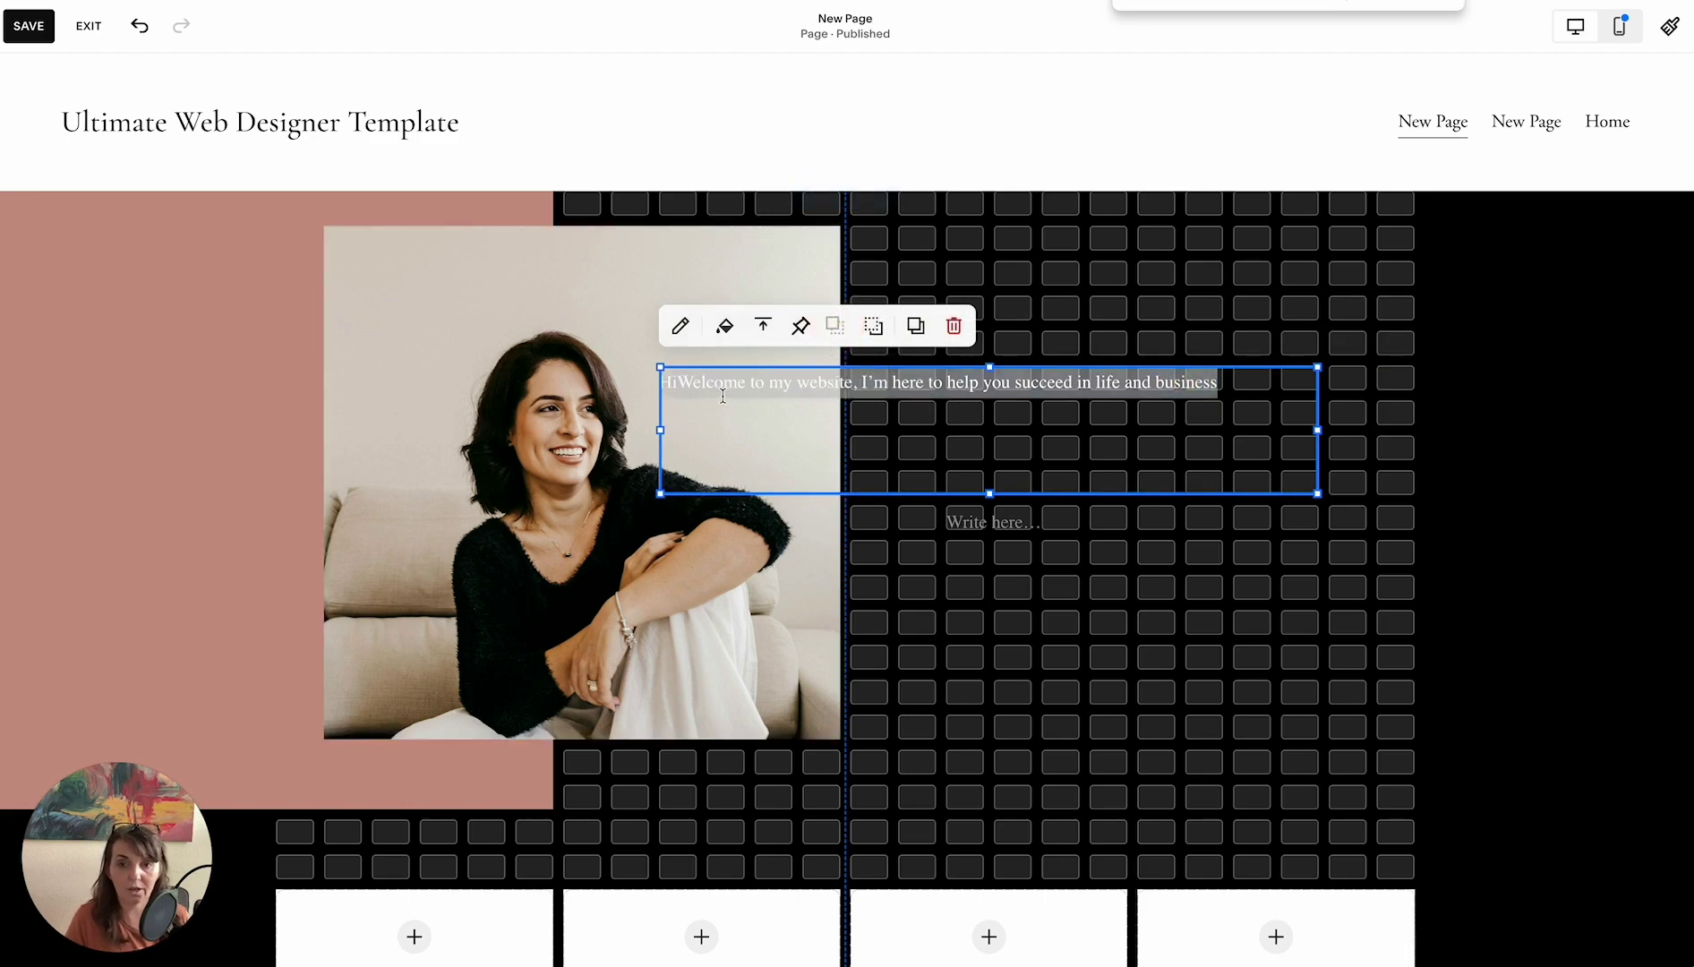
pyautogui.click(681, 380)
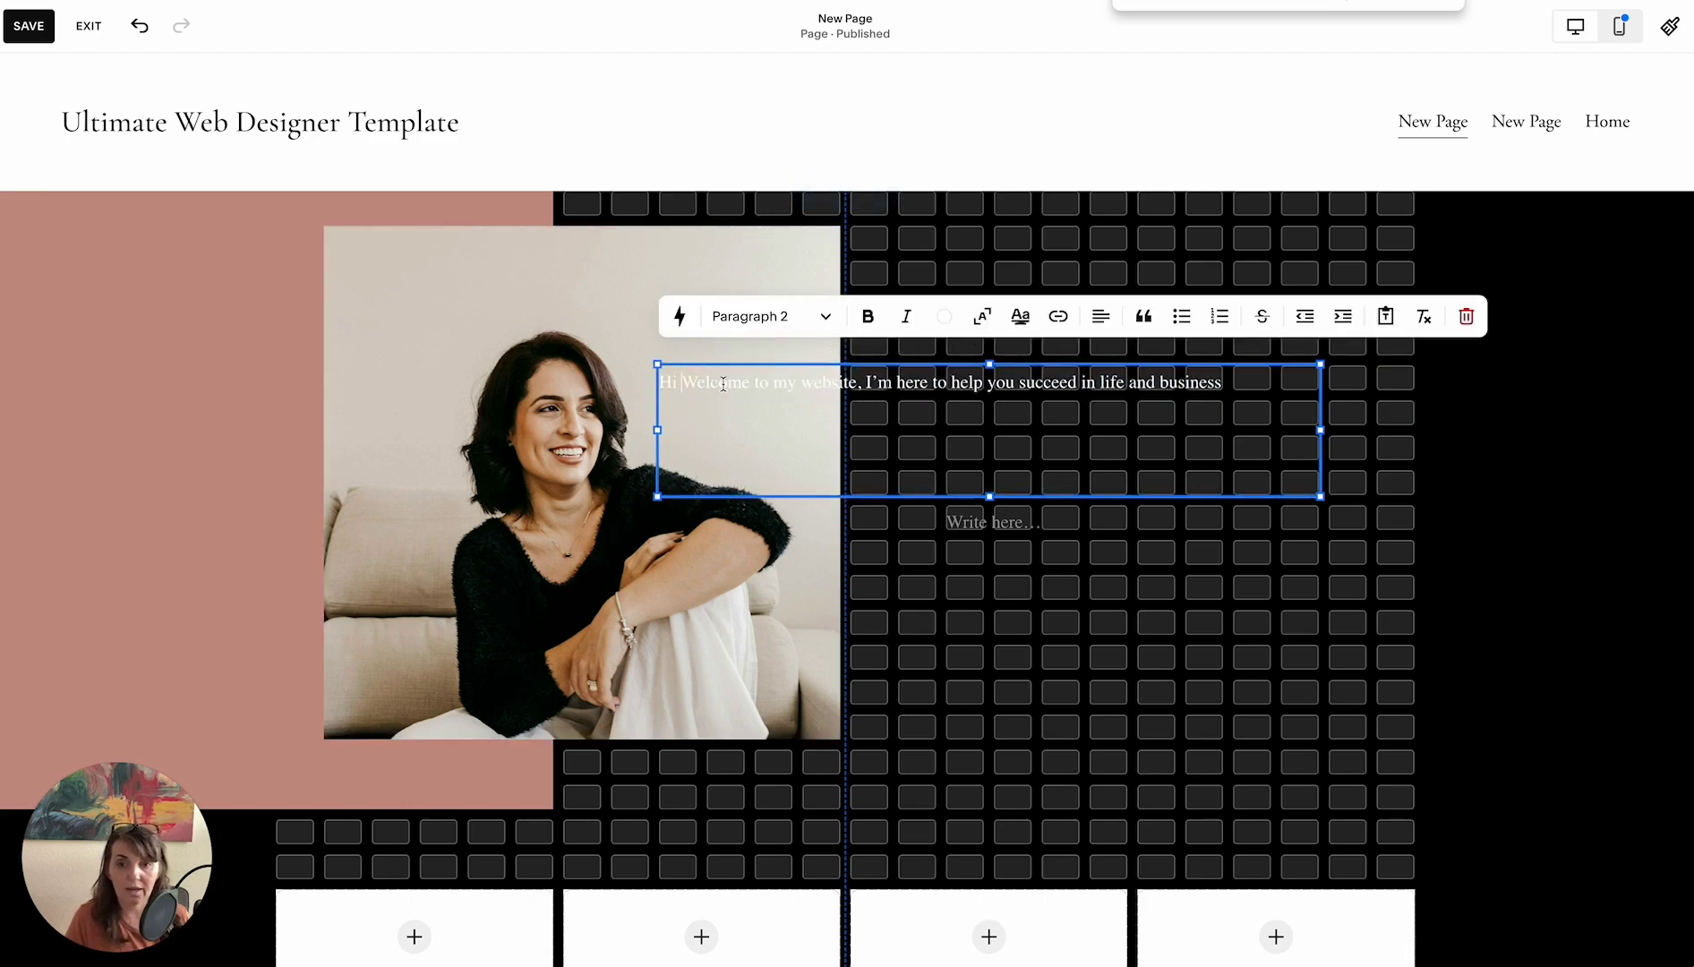
# Format the whole welcome text as Heading 1
pyautogui.tripleClick(820, 385)
pyautogui.click(787, 316)
pyautogui.click(772, 364)
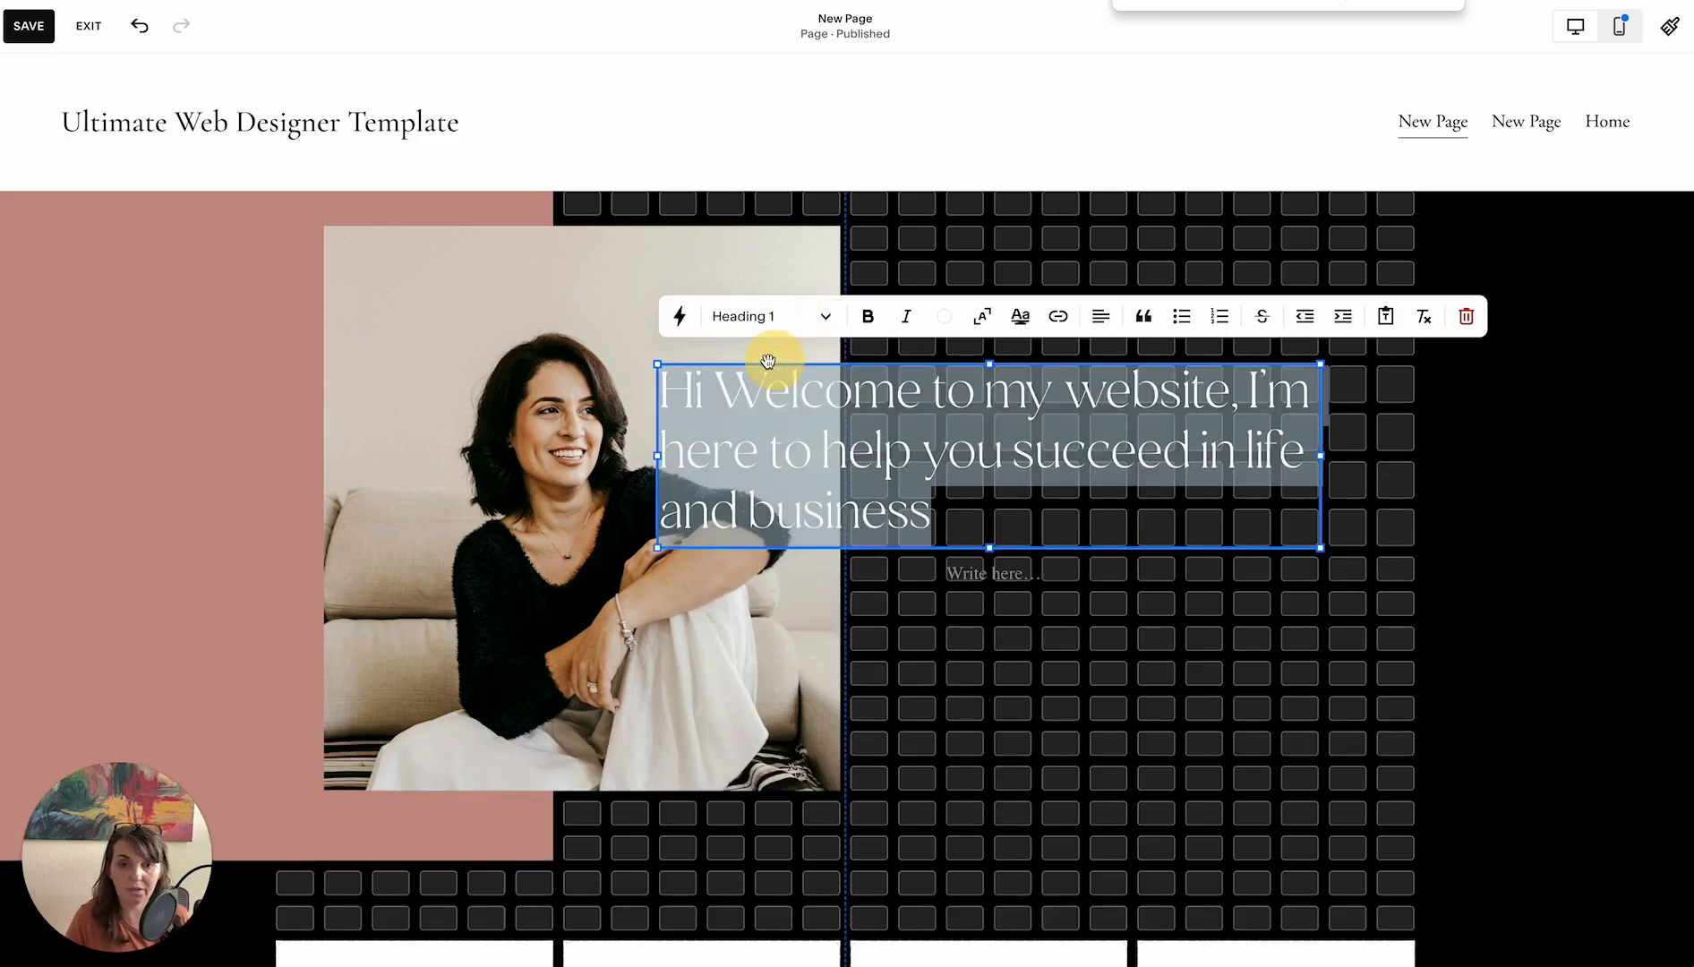
pyautogui.click(1383, 423)
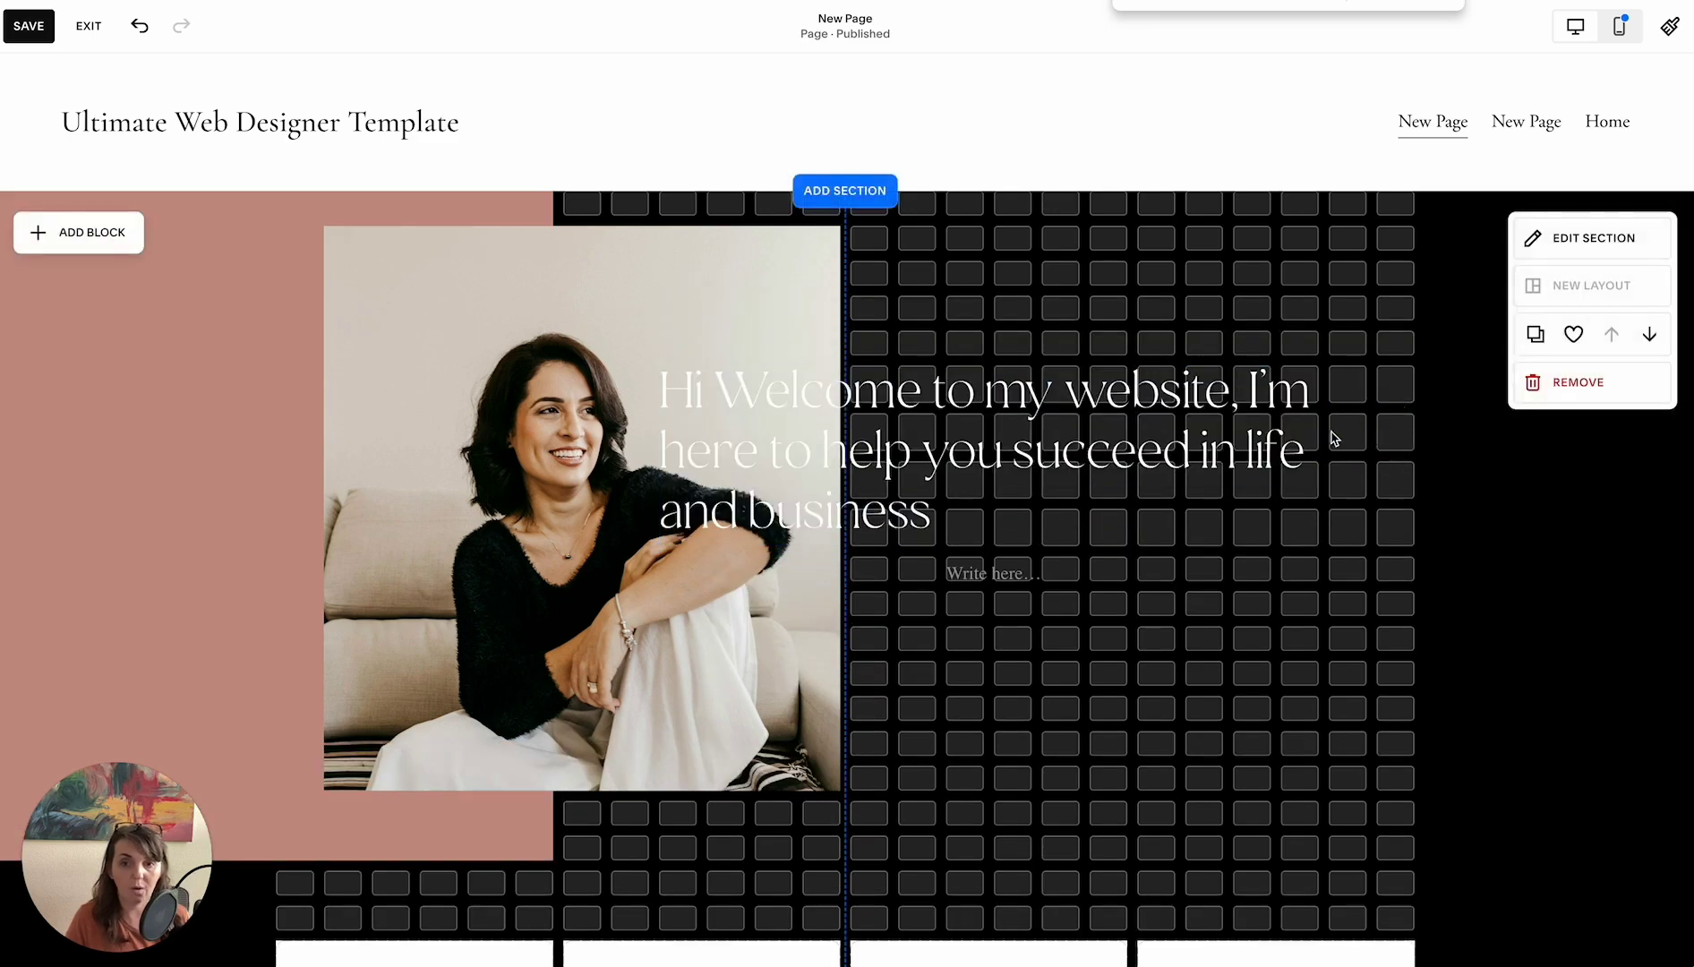
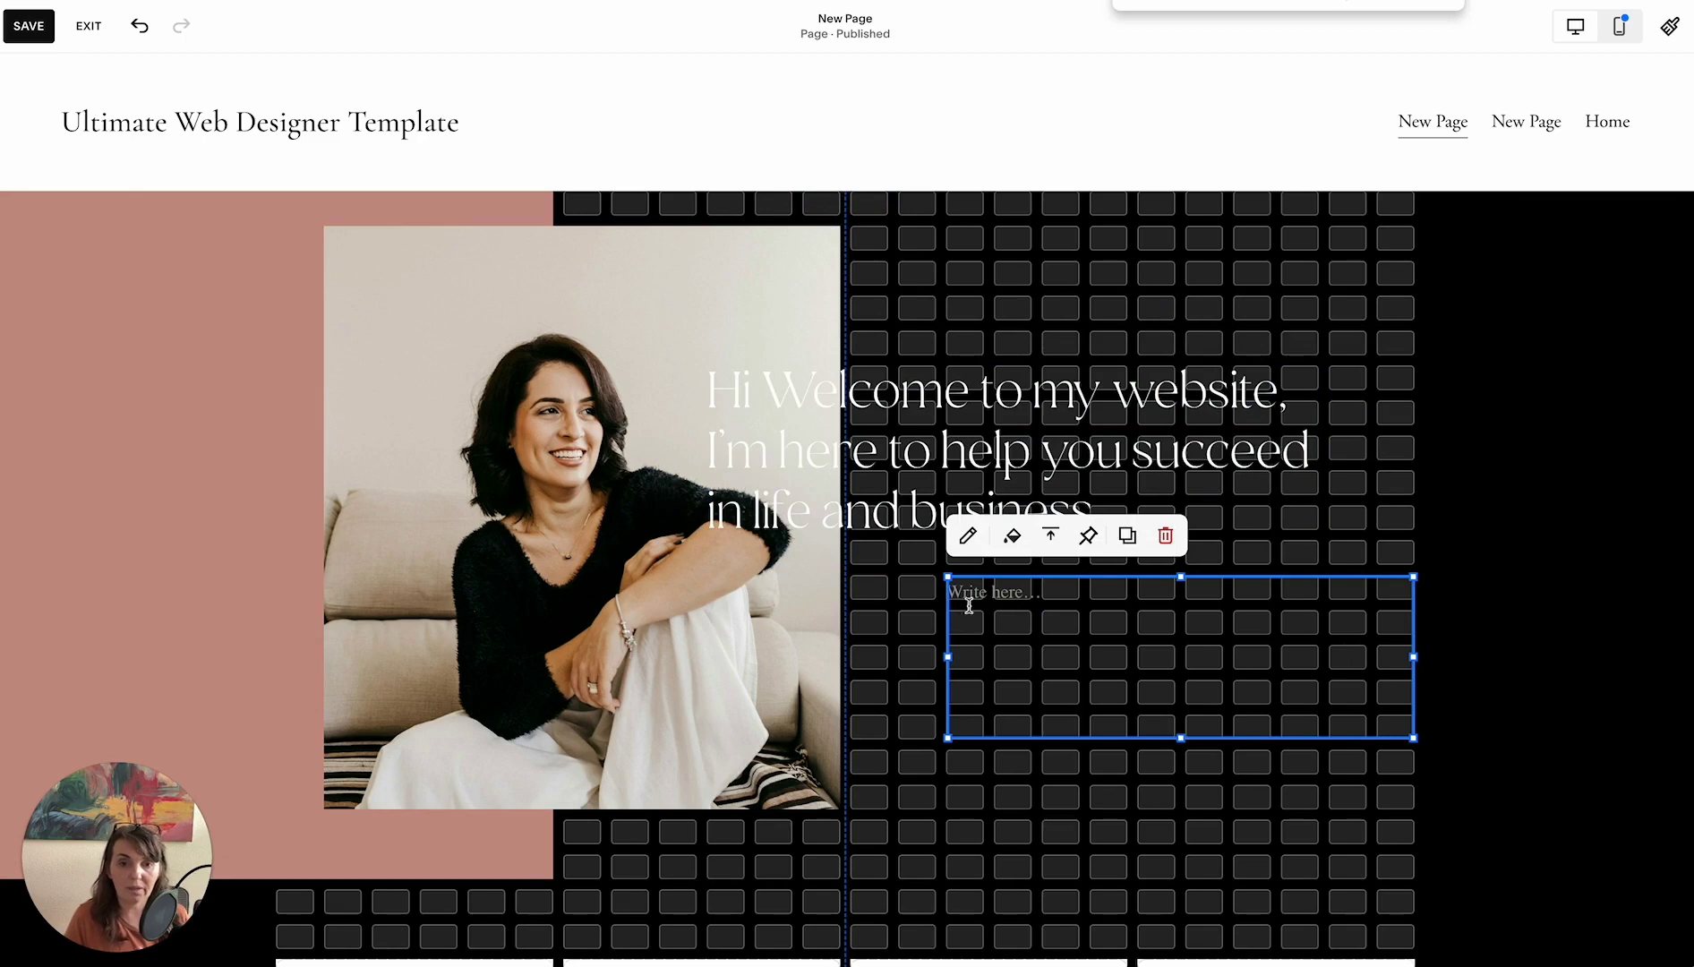
# Widen the lower text block one grid column to the left and enter "Subheading goes here." in it
pyautogui.moveTo(944, 657); pyautogui.dragTo(900, 657)
pyautogui.click(938, 597)
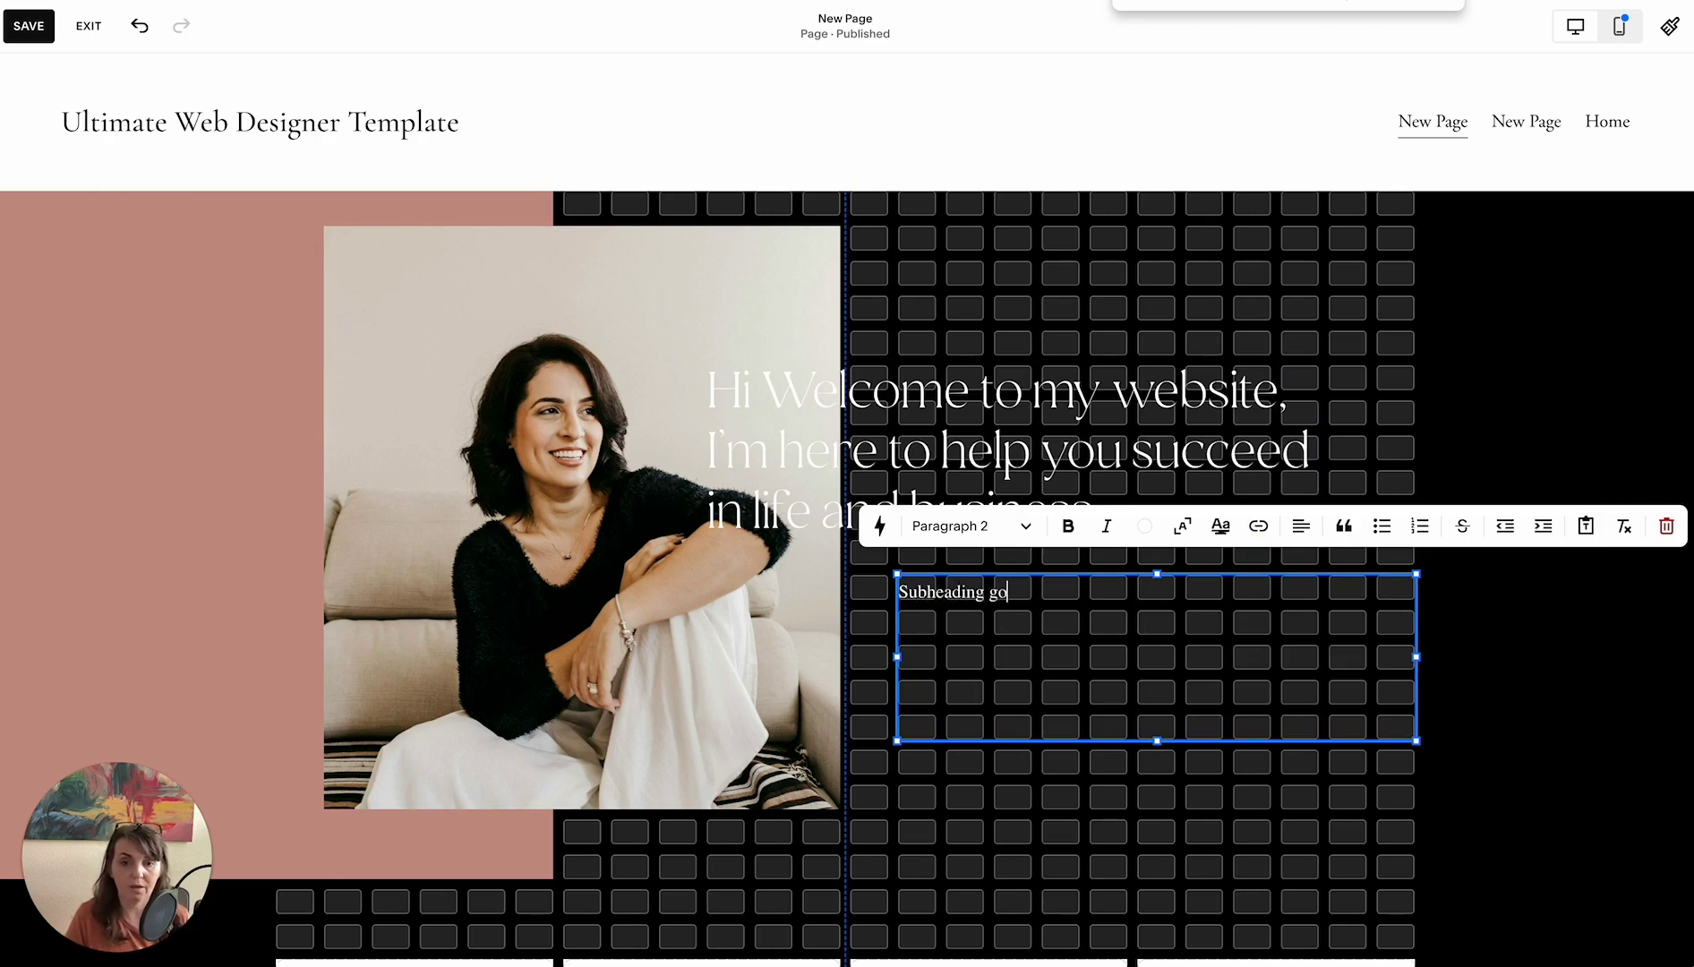
pyautogui.click(1161, 691)
# Move the four small image blocks up one grid row, closer to the terracotta shape
pyautogui.scroll(-3, 1463, 724)
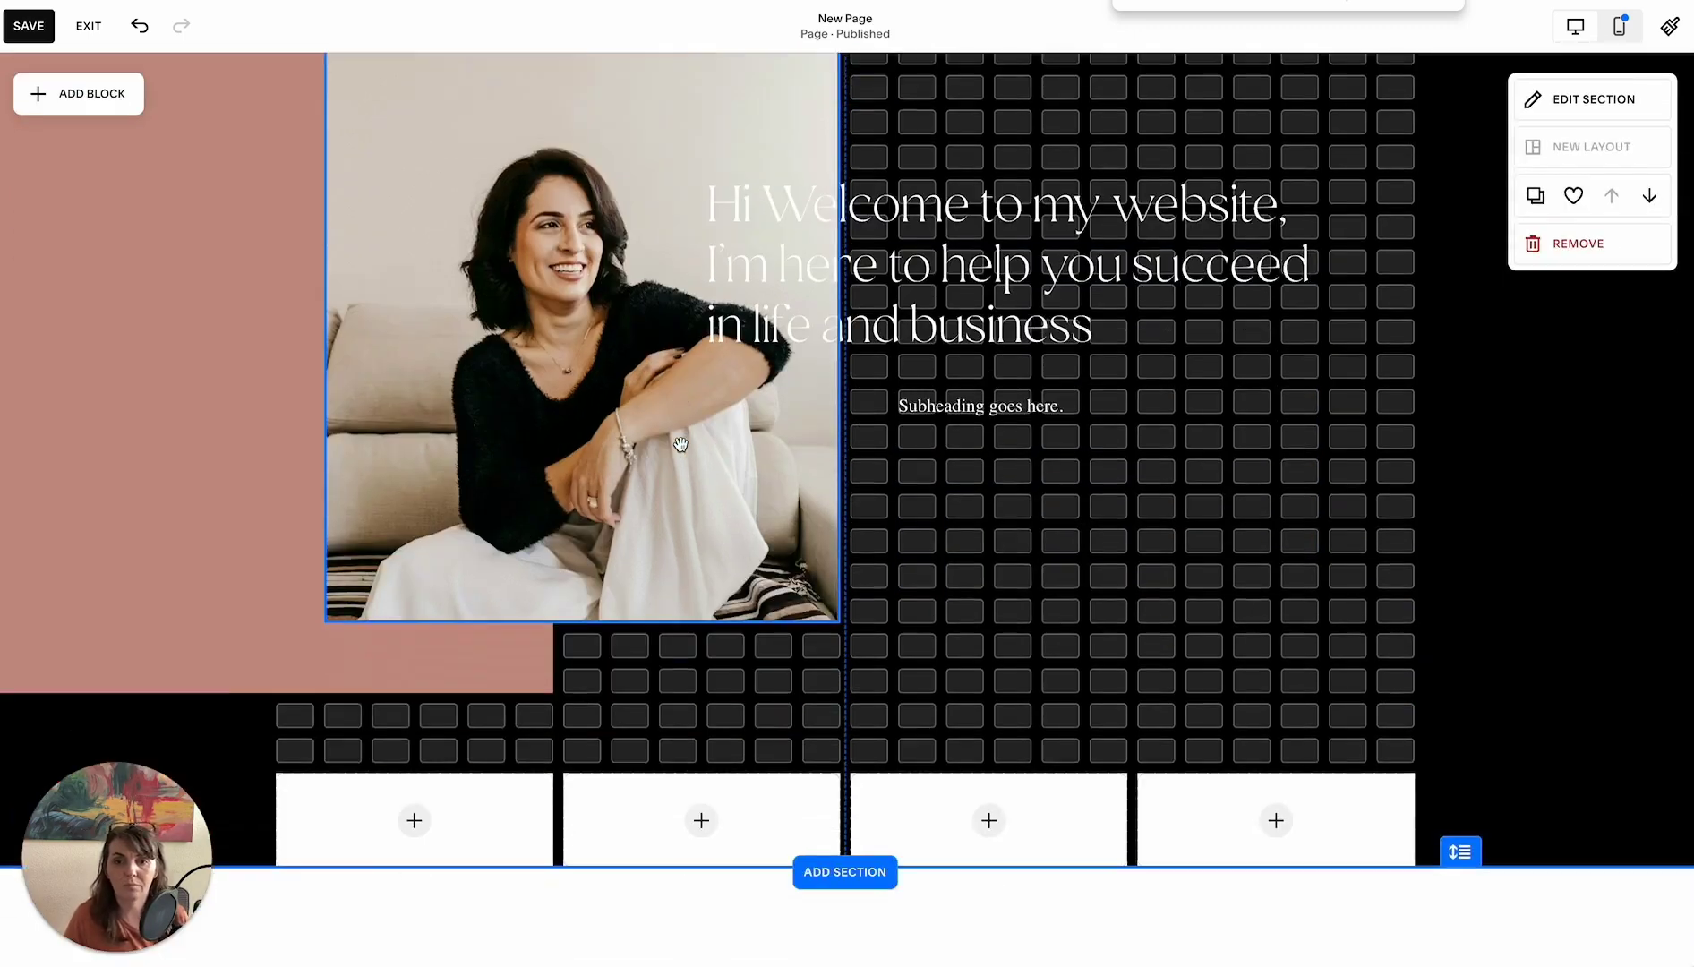
pyautogui.moveTo(503, 745); pyautogui.dragTo(484, 718)
pyautogui.moveTo(696, 758); pyautogui.dragTo(701, 743)
pyautogui.moveTo(875, 801); pyautogui.dragTo(934, 756)
pyautogui.moveTo(1221, 786); pyautogui.dragTo(1220, 759)
# Fill the four small image blocks with the Apple logo photo from a free image search for "logo"
pyautogui.doubleClick(304, 693)
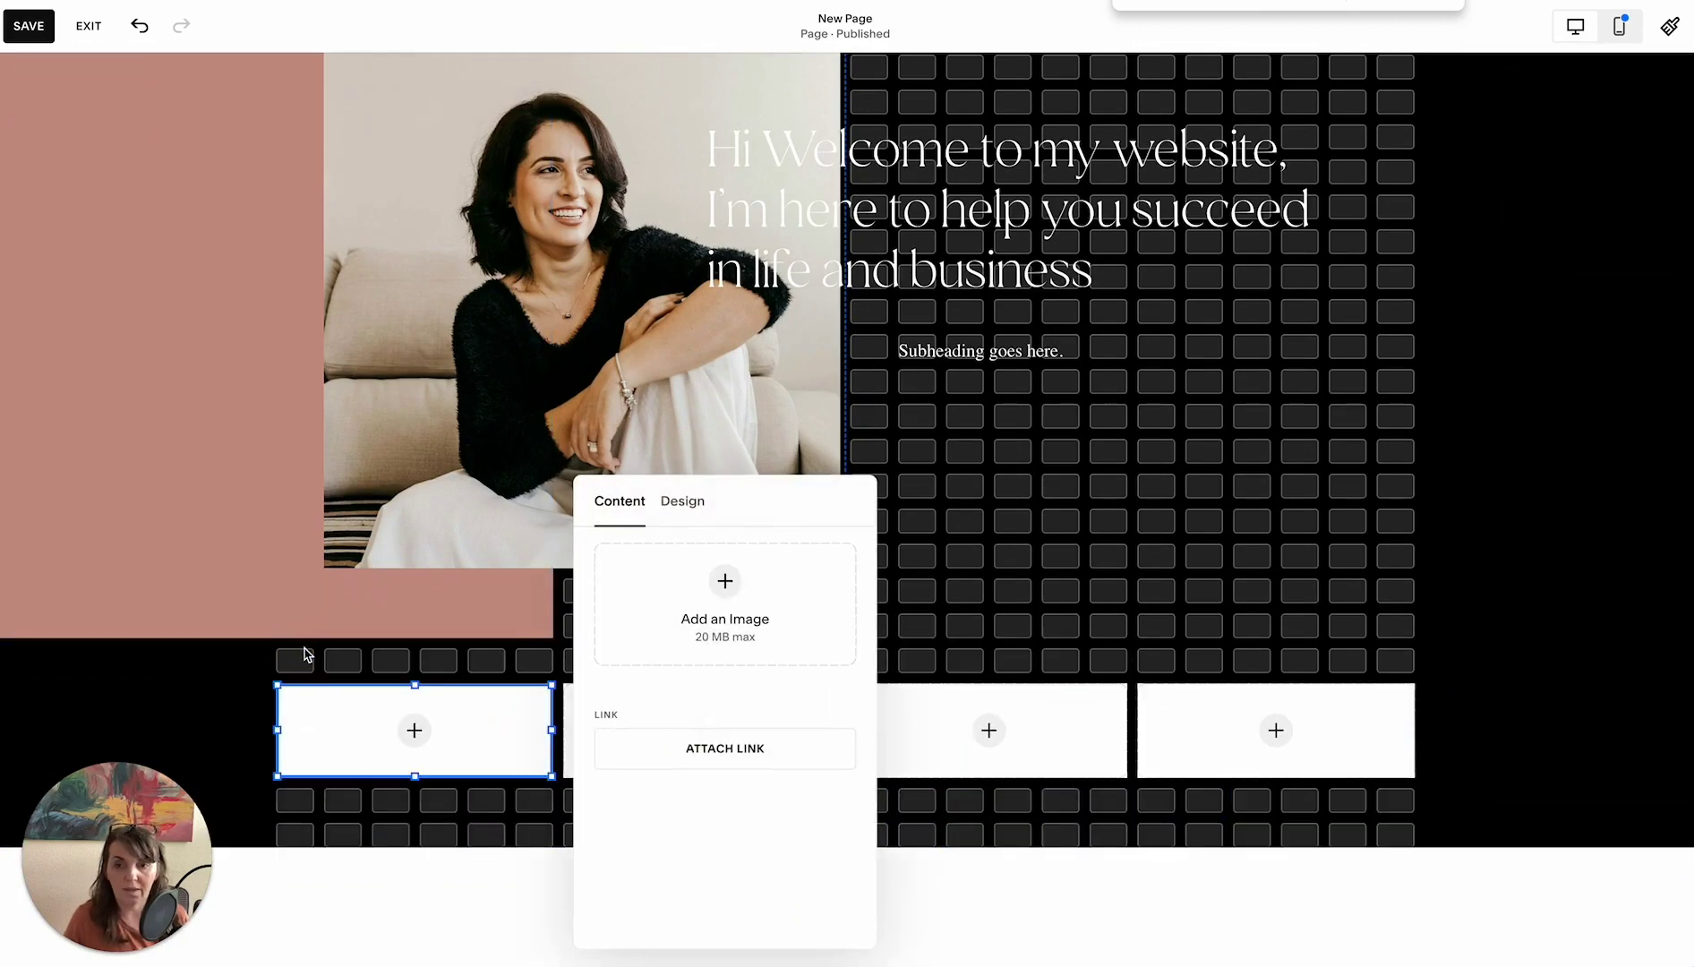
pyautogui.click(678, 503)
pyautogui.click(619, 500)
pyautogui.click(721, 621)
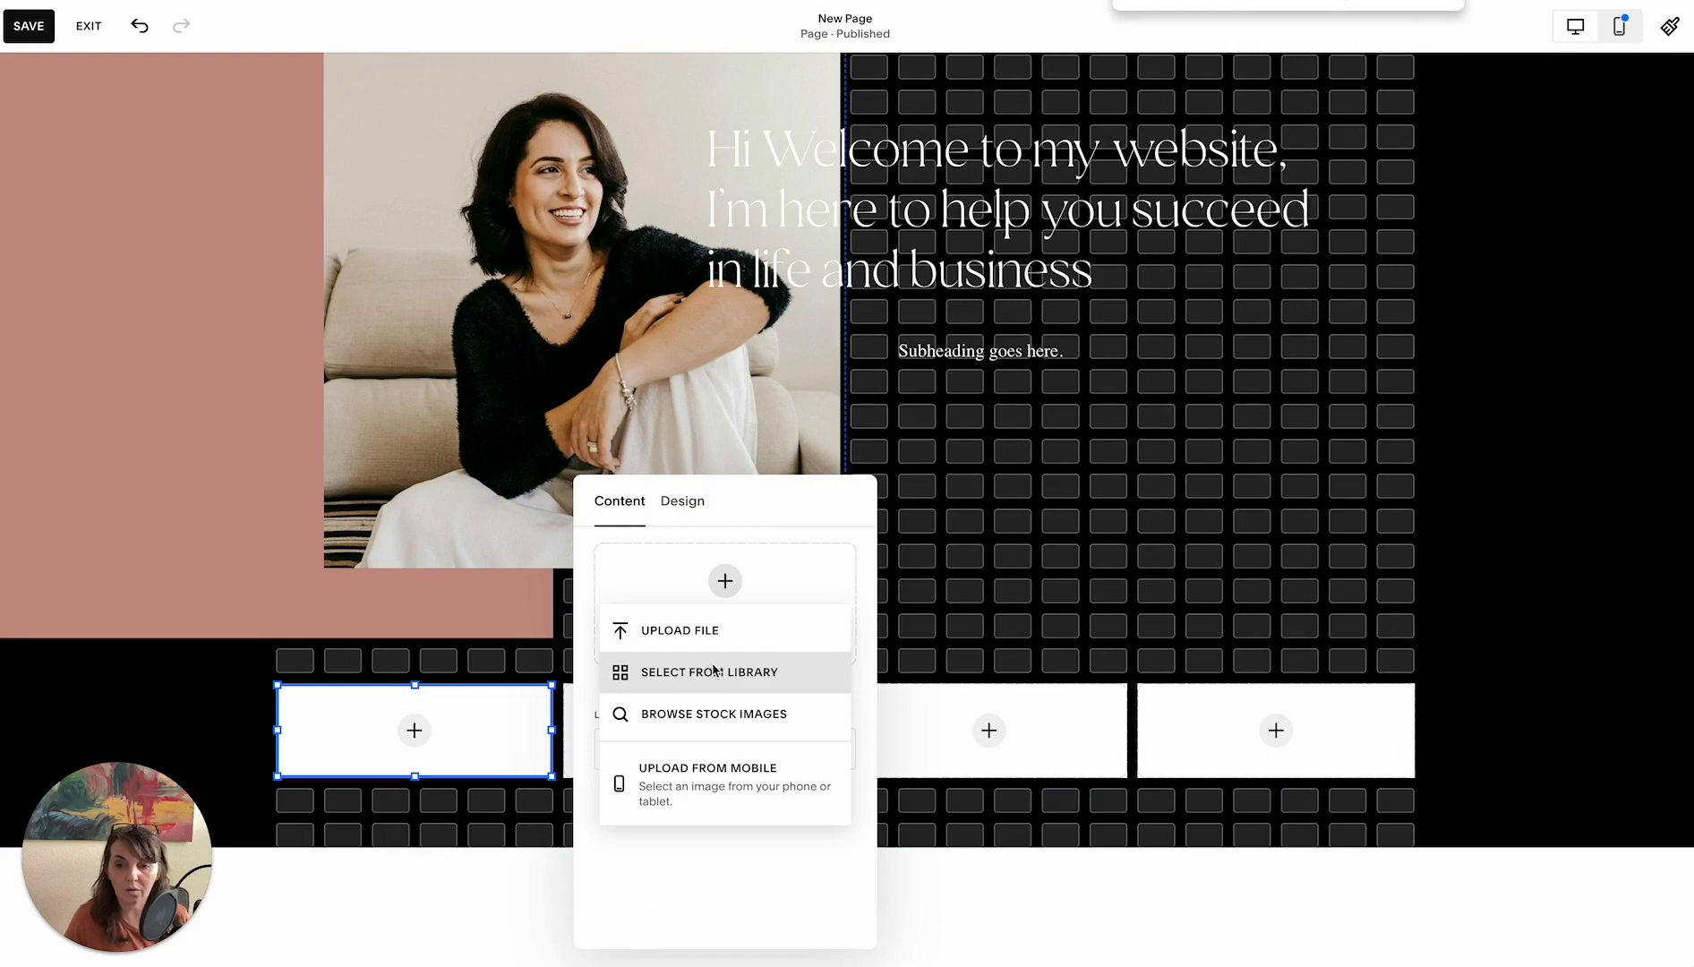
pyautogui.click(713, 670)
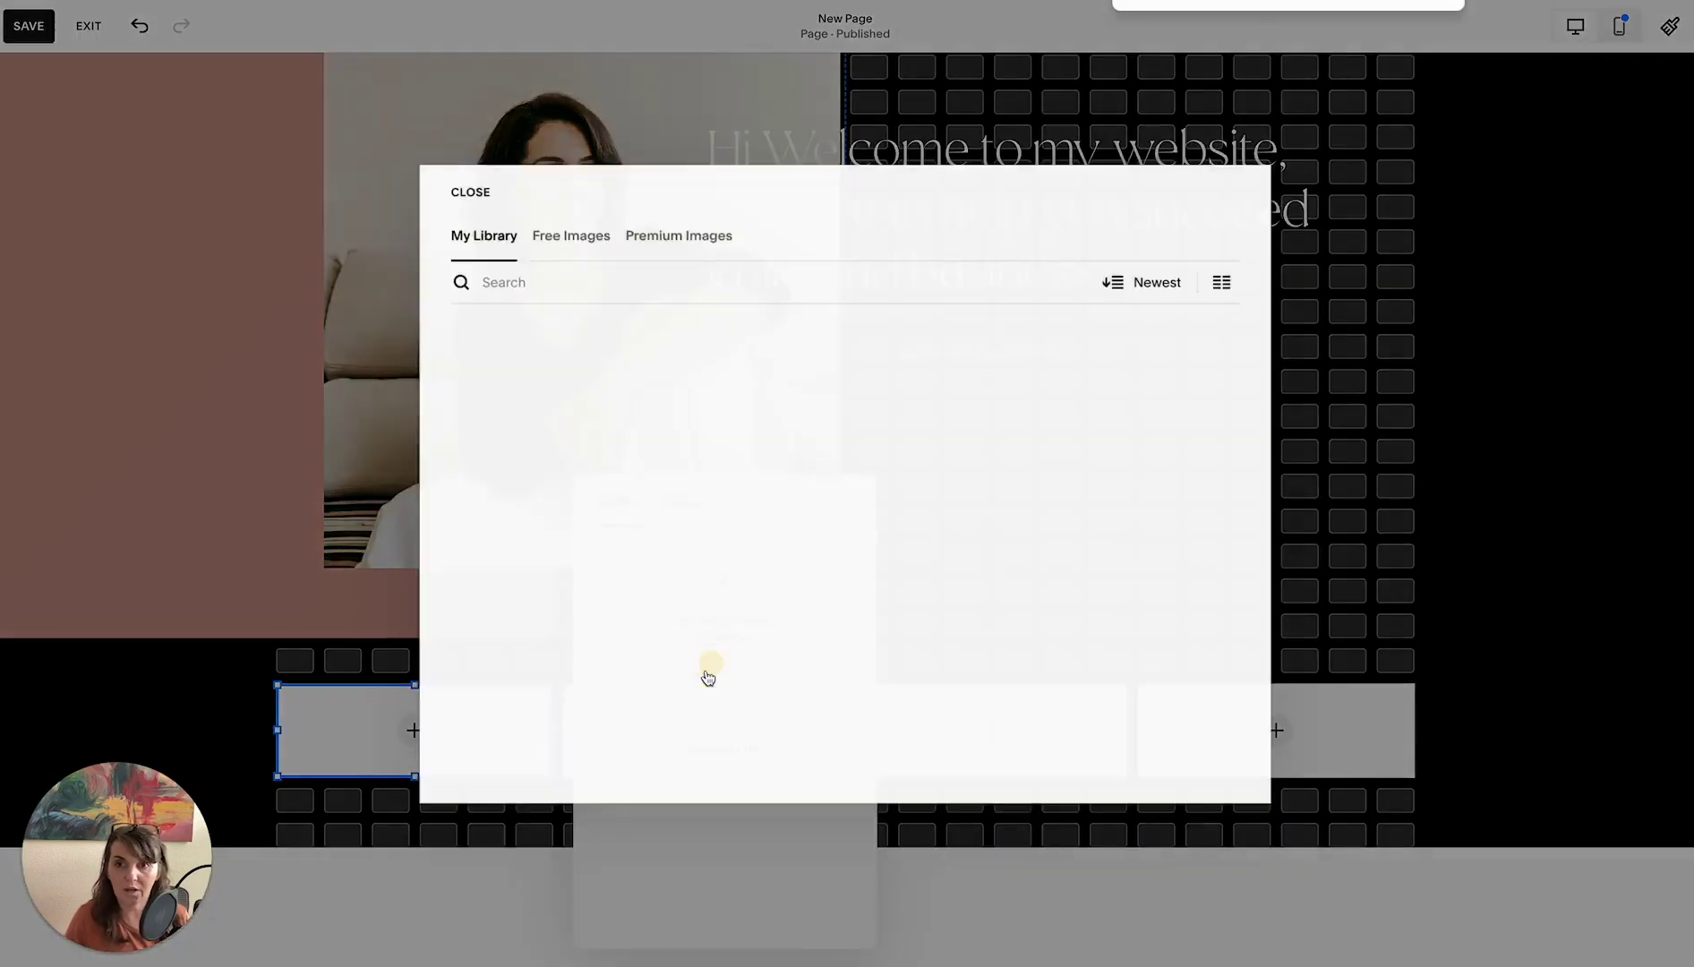
pyautogui.click(570, 235)
pyautogui.scroll(-2, 1152, 479)
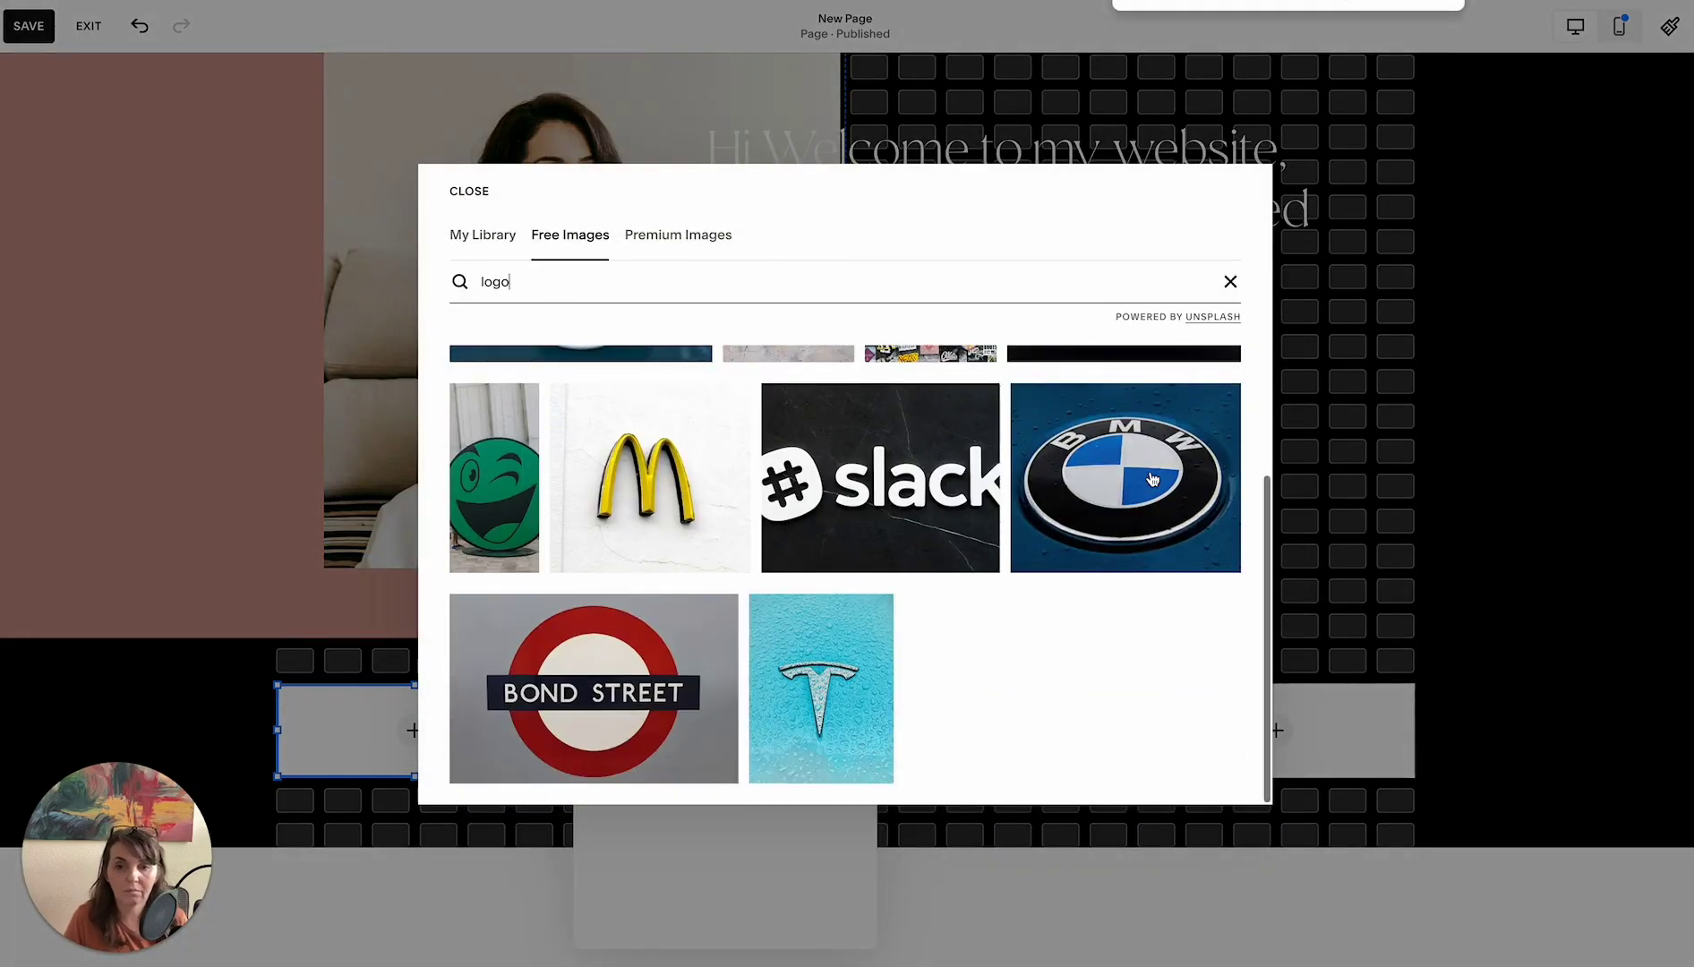
pyautogui.scroll(2, 1152, 479)
pyautogui.click(1124, 443)
pyautogui.click(722, 716)
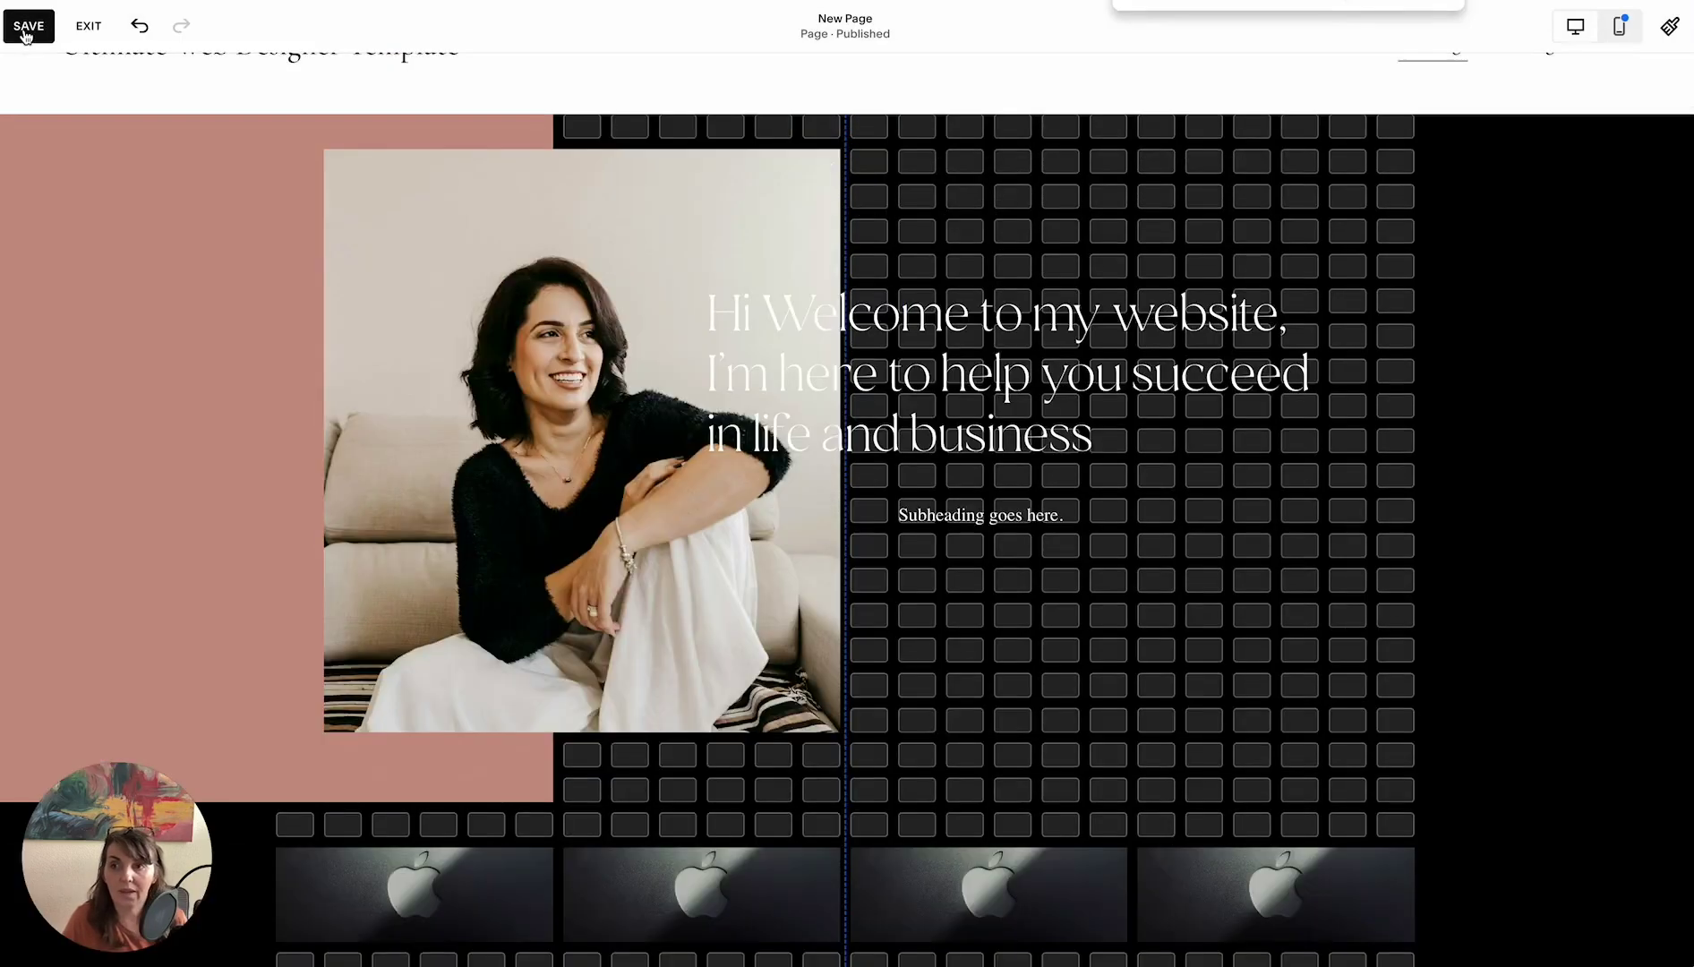
# Save the page and leave editing mode
pyautogui.click(29, 25)
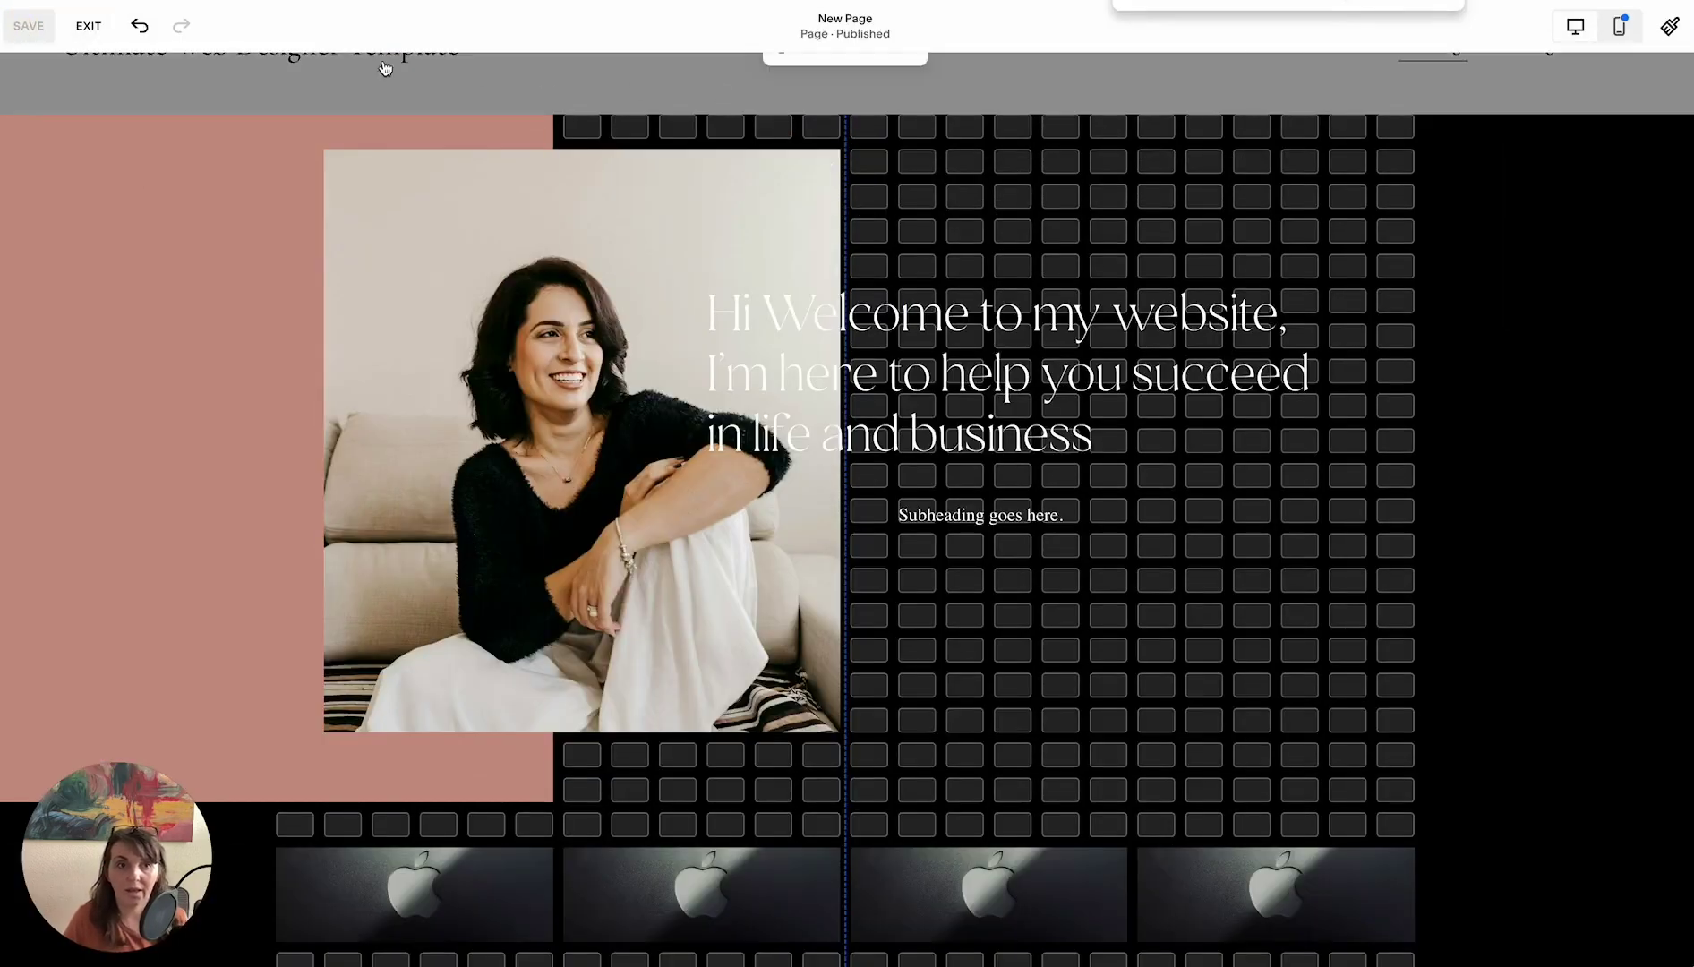
pyautogui.click(89, 27)
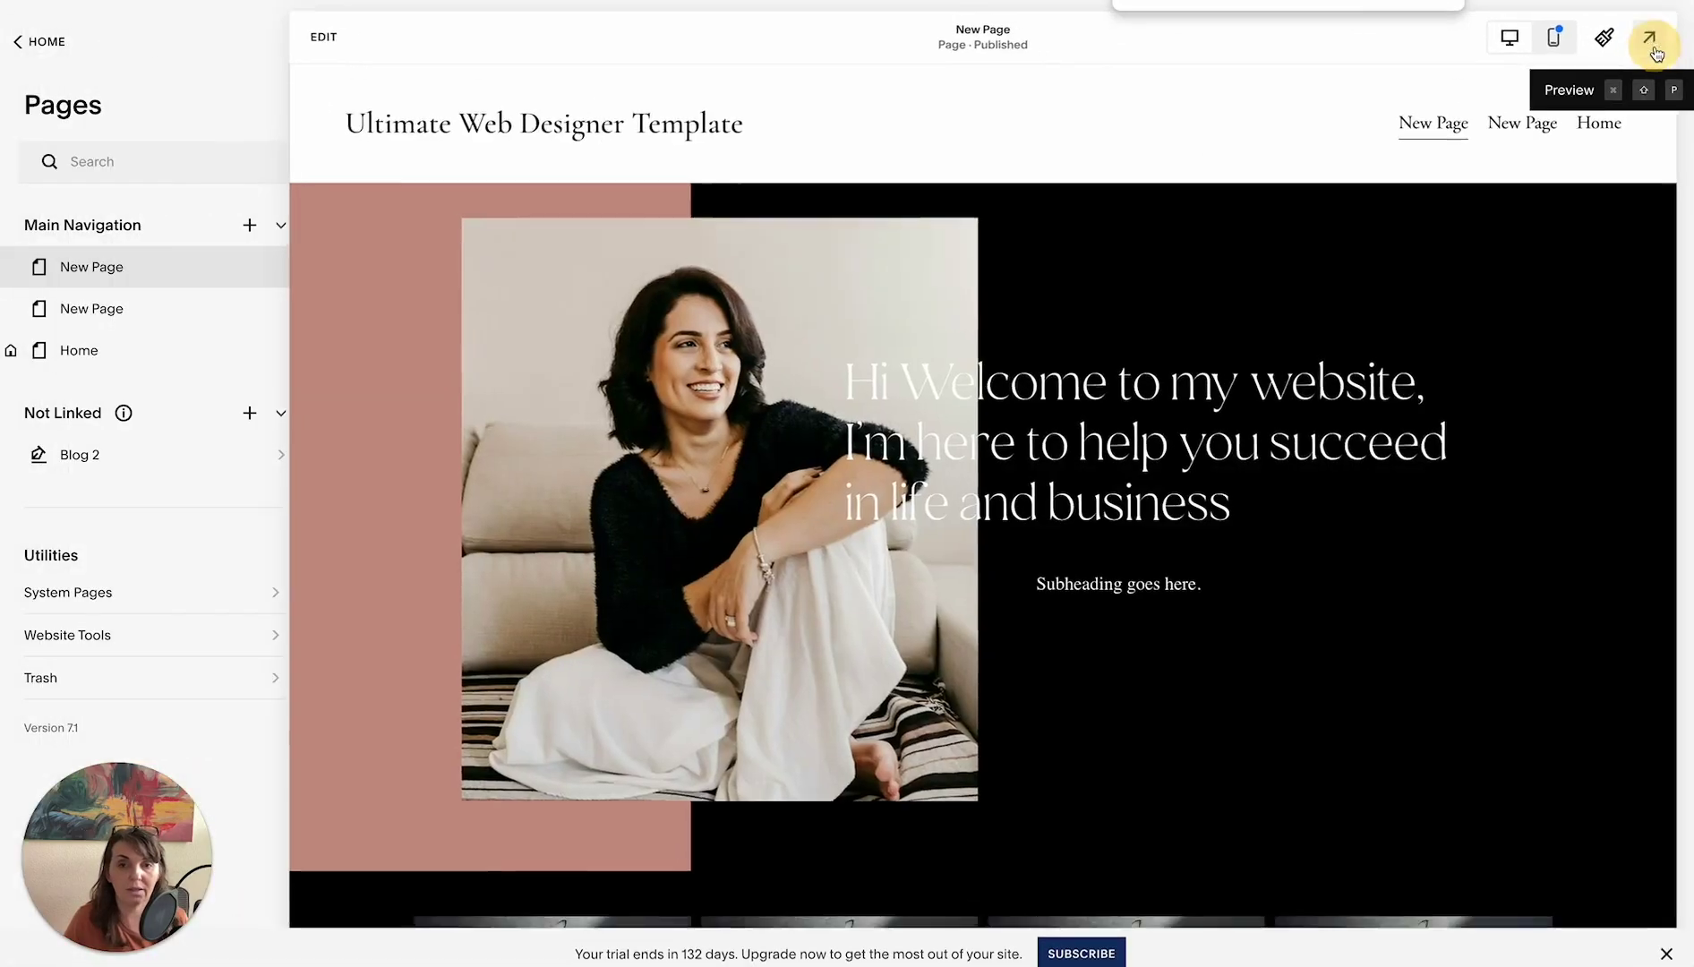
# Preview the page full screen, examine the hero layout and logo row, and close the preview
pyautogui.click(1653, 43)
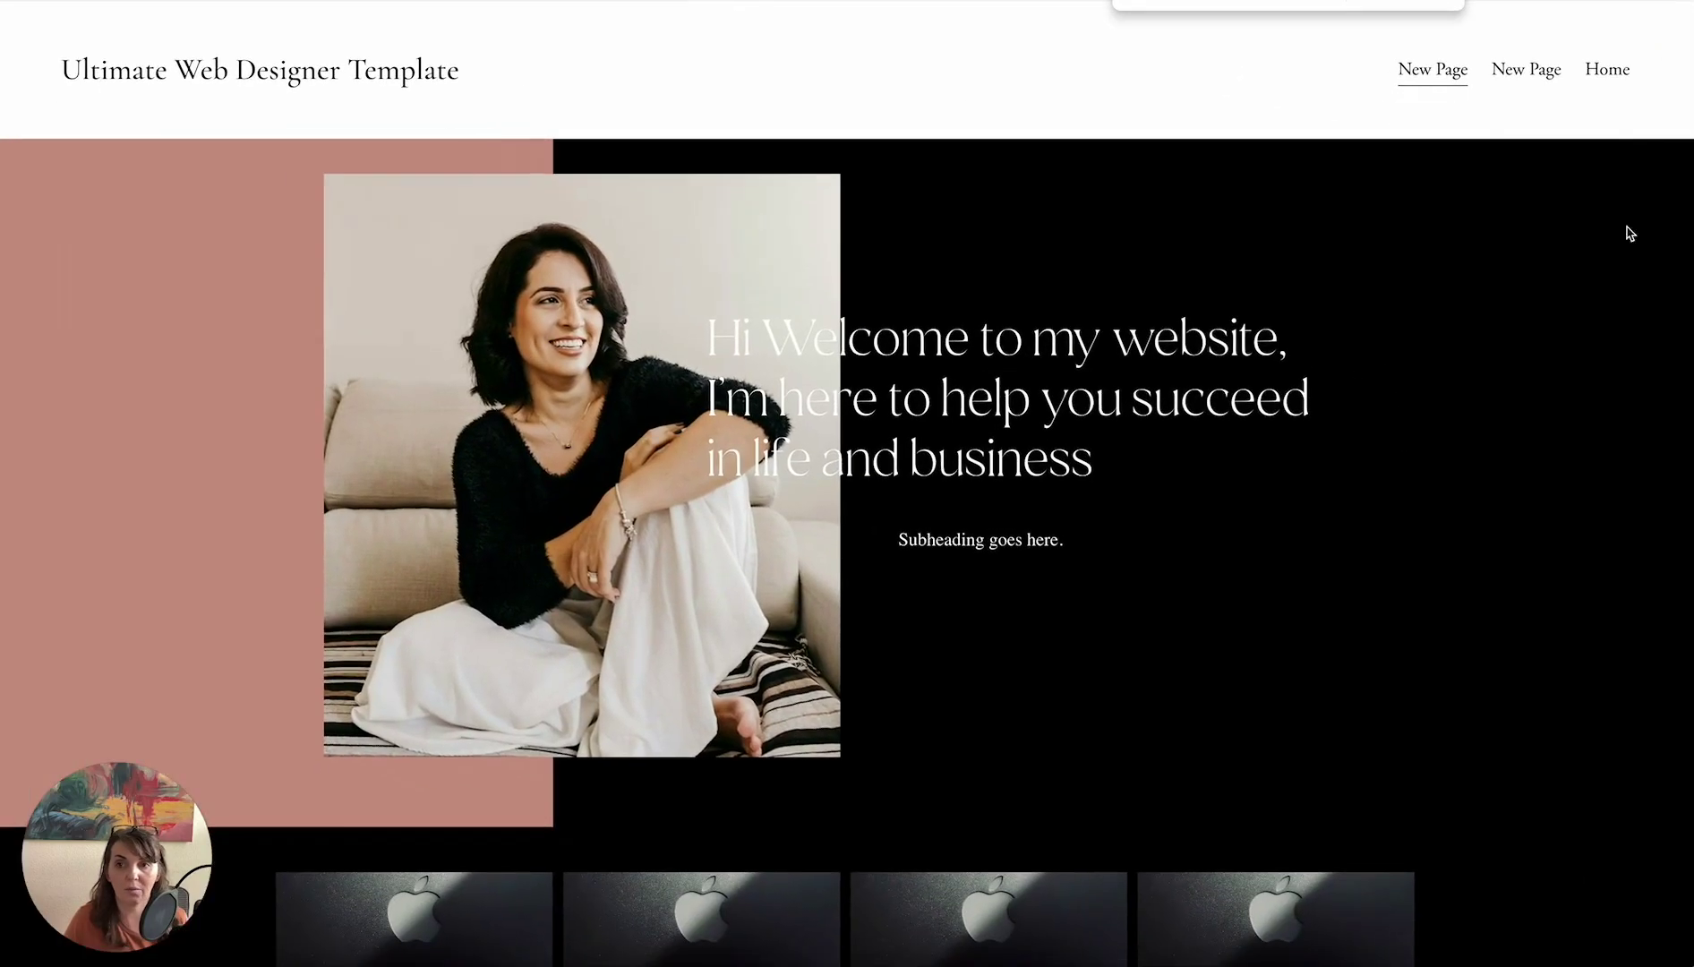
pyautogui.scroll(-1, 1633, 273)
pyautogui.scroll(1, 1632, 273)
pyautogui.scroll(-2, 1214, 461)
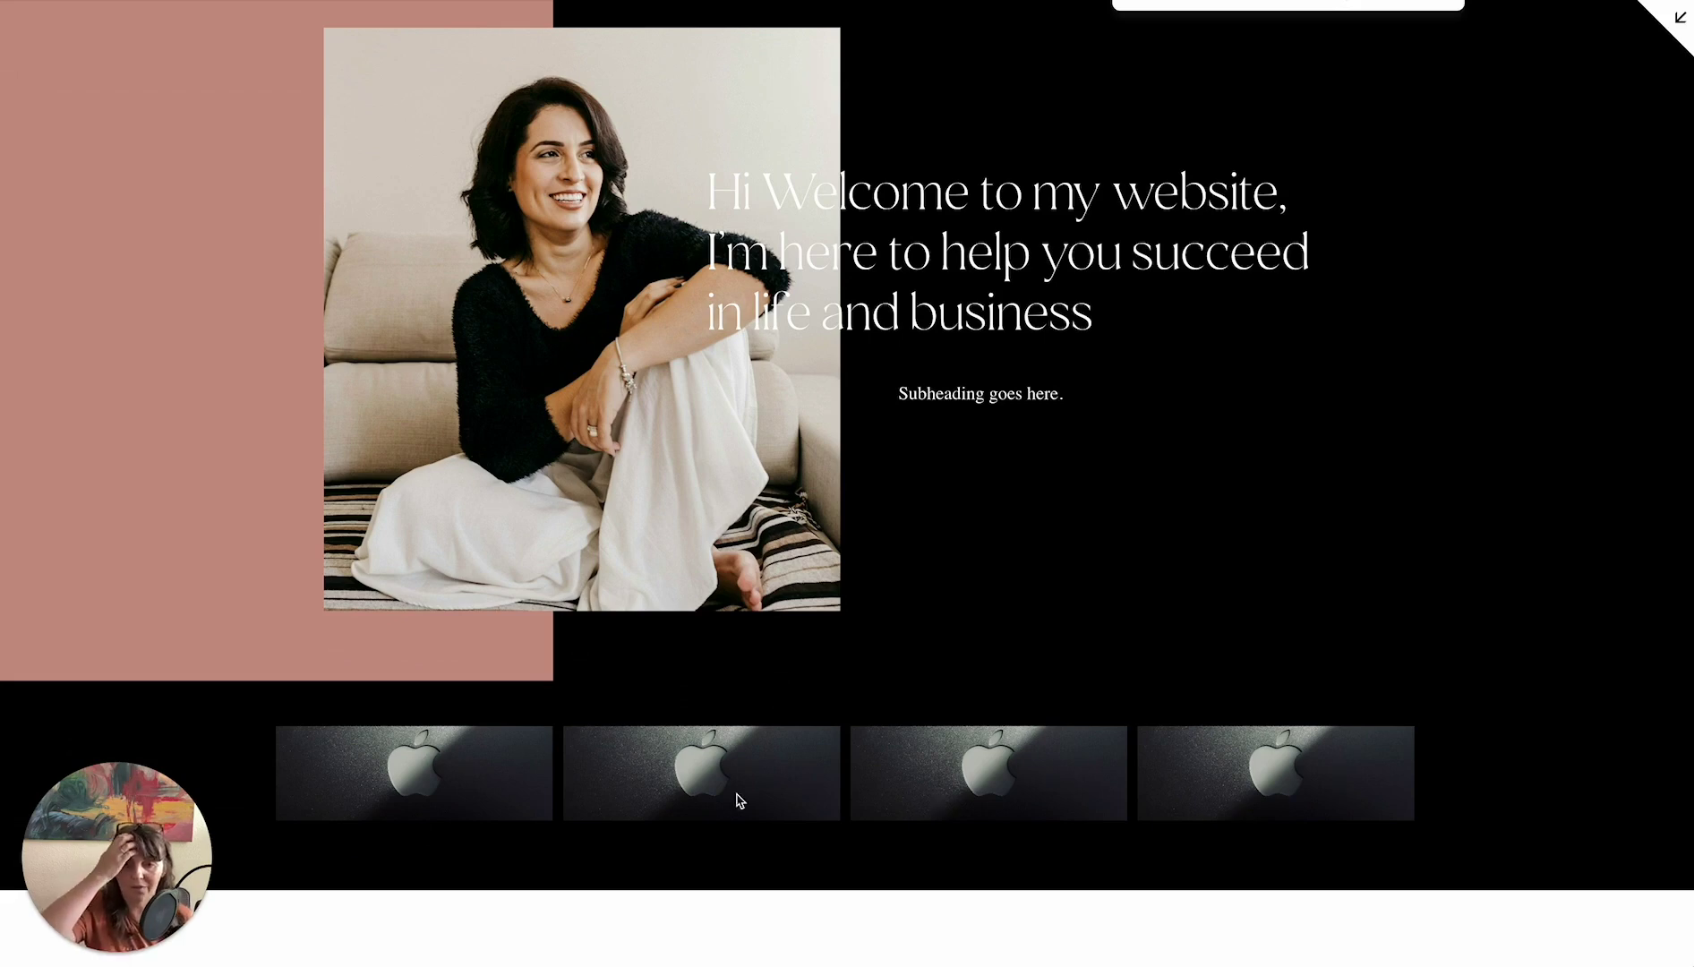
pyautogui.scroll(1, 1272, 768)
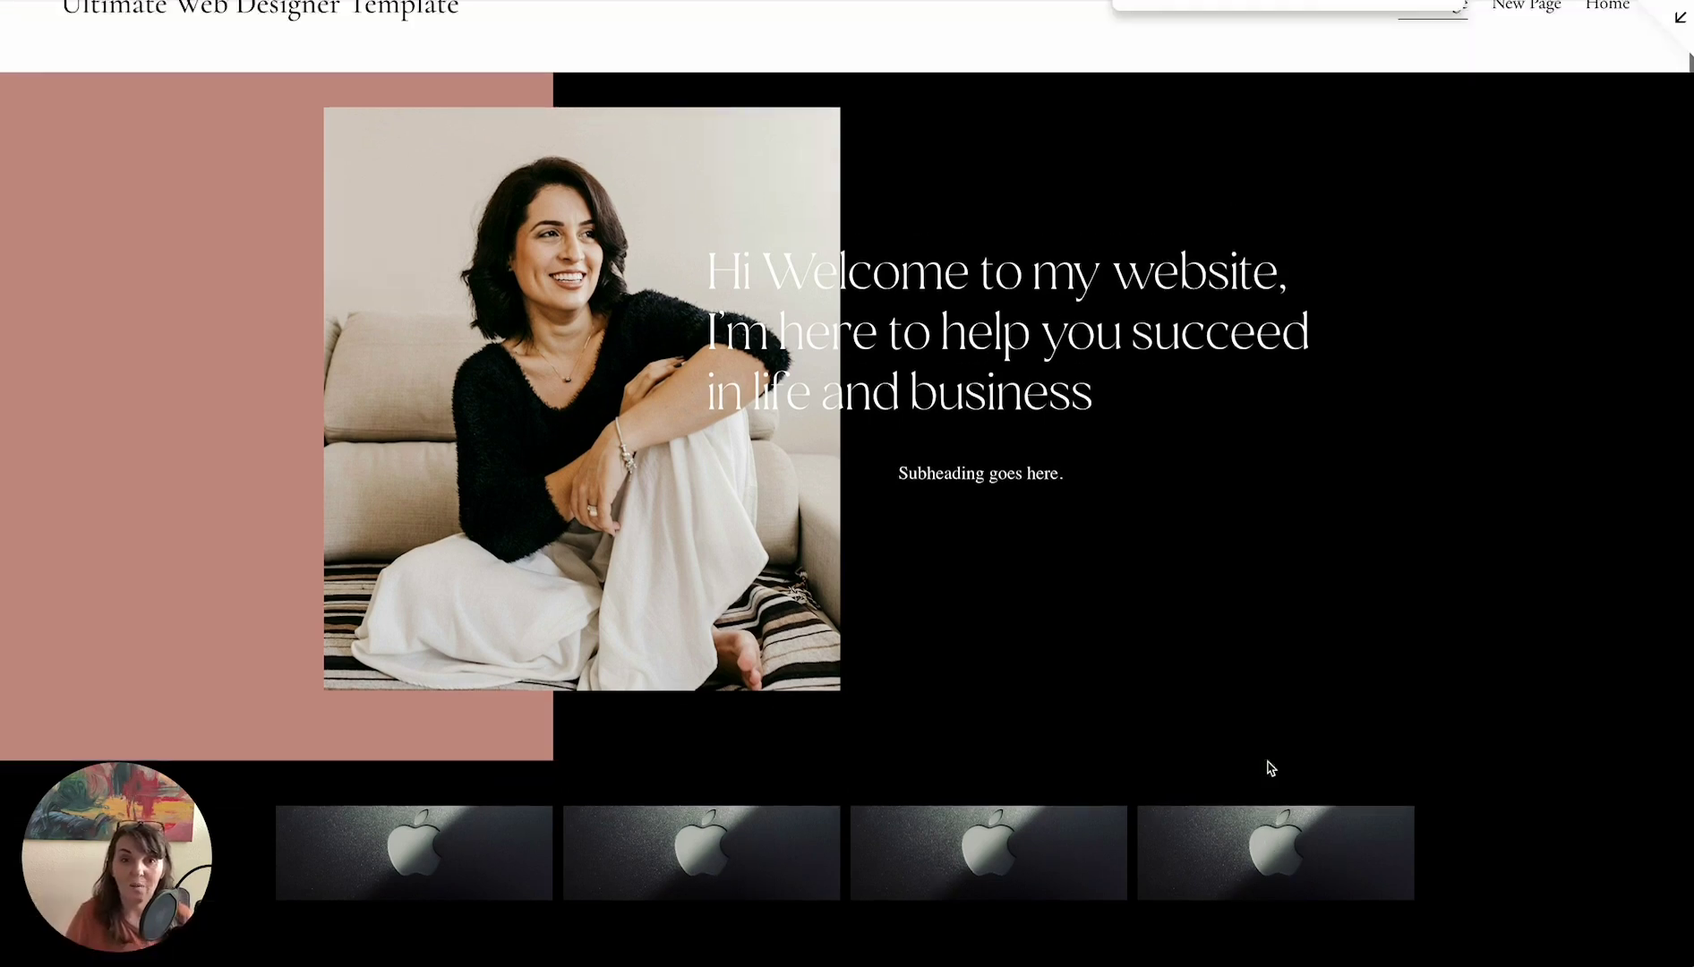
pyautogui.scroll(1, 1271, 768)
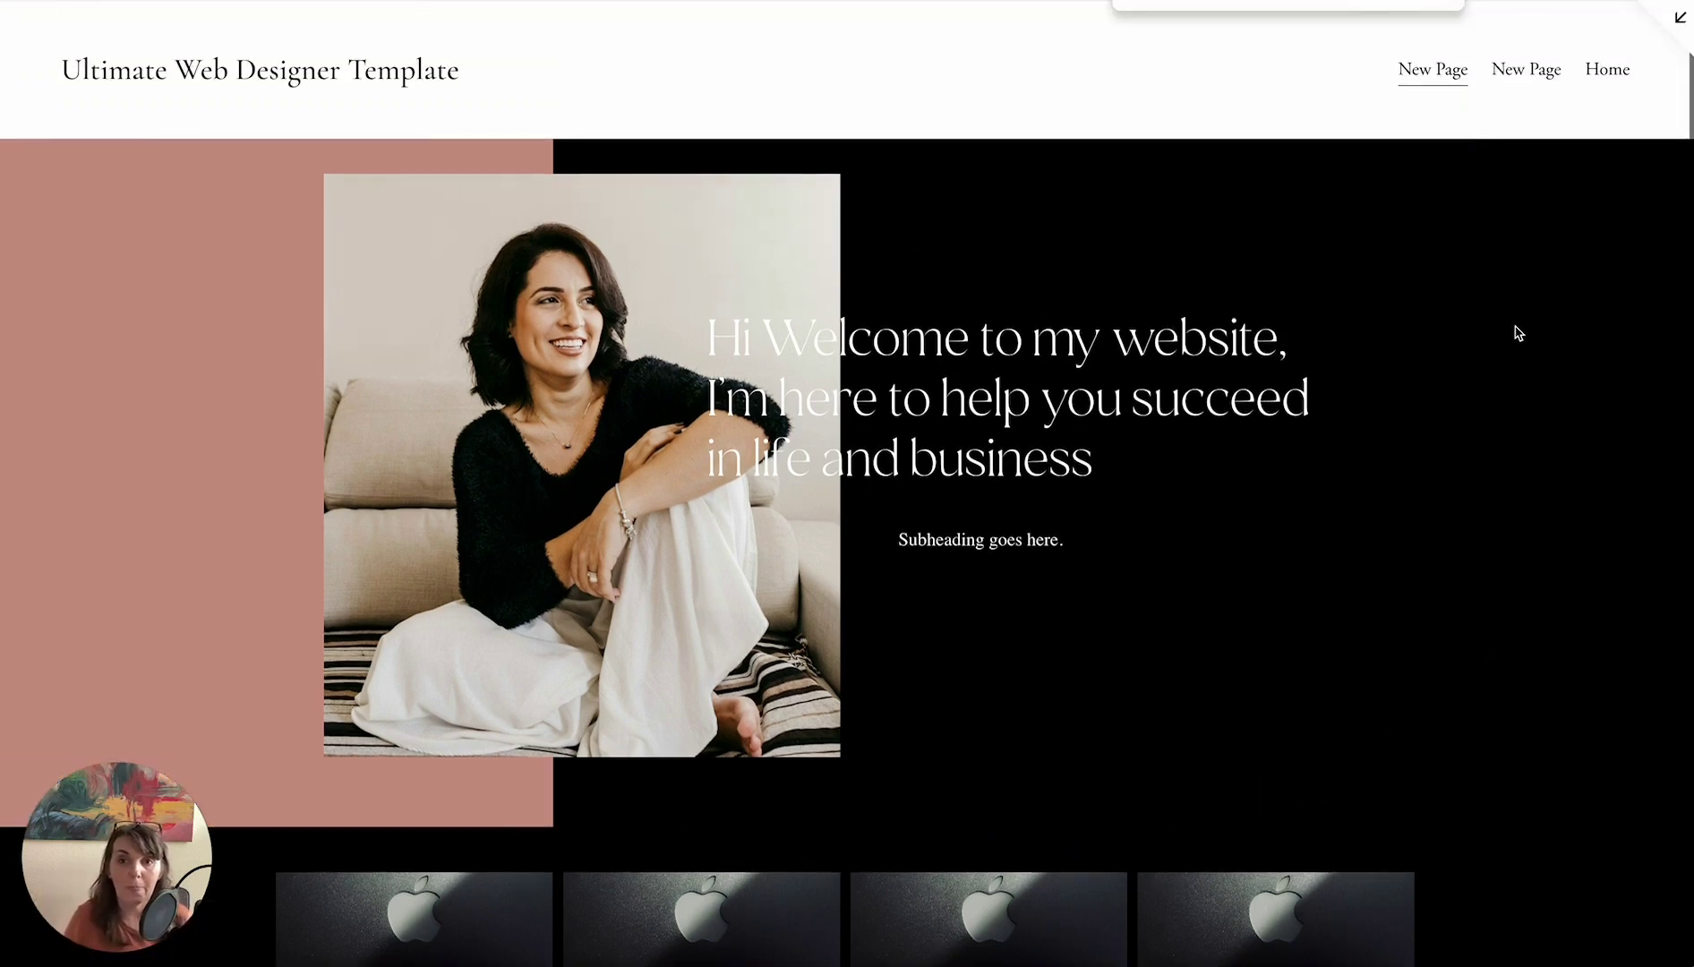
pyautogui.click(1679, 27)
# Reopen the page for editing and lower the top edge of the woman's photo by one grid row
pyautogui.click(344, 49)
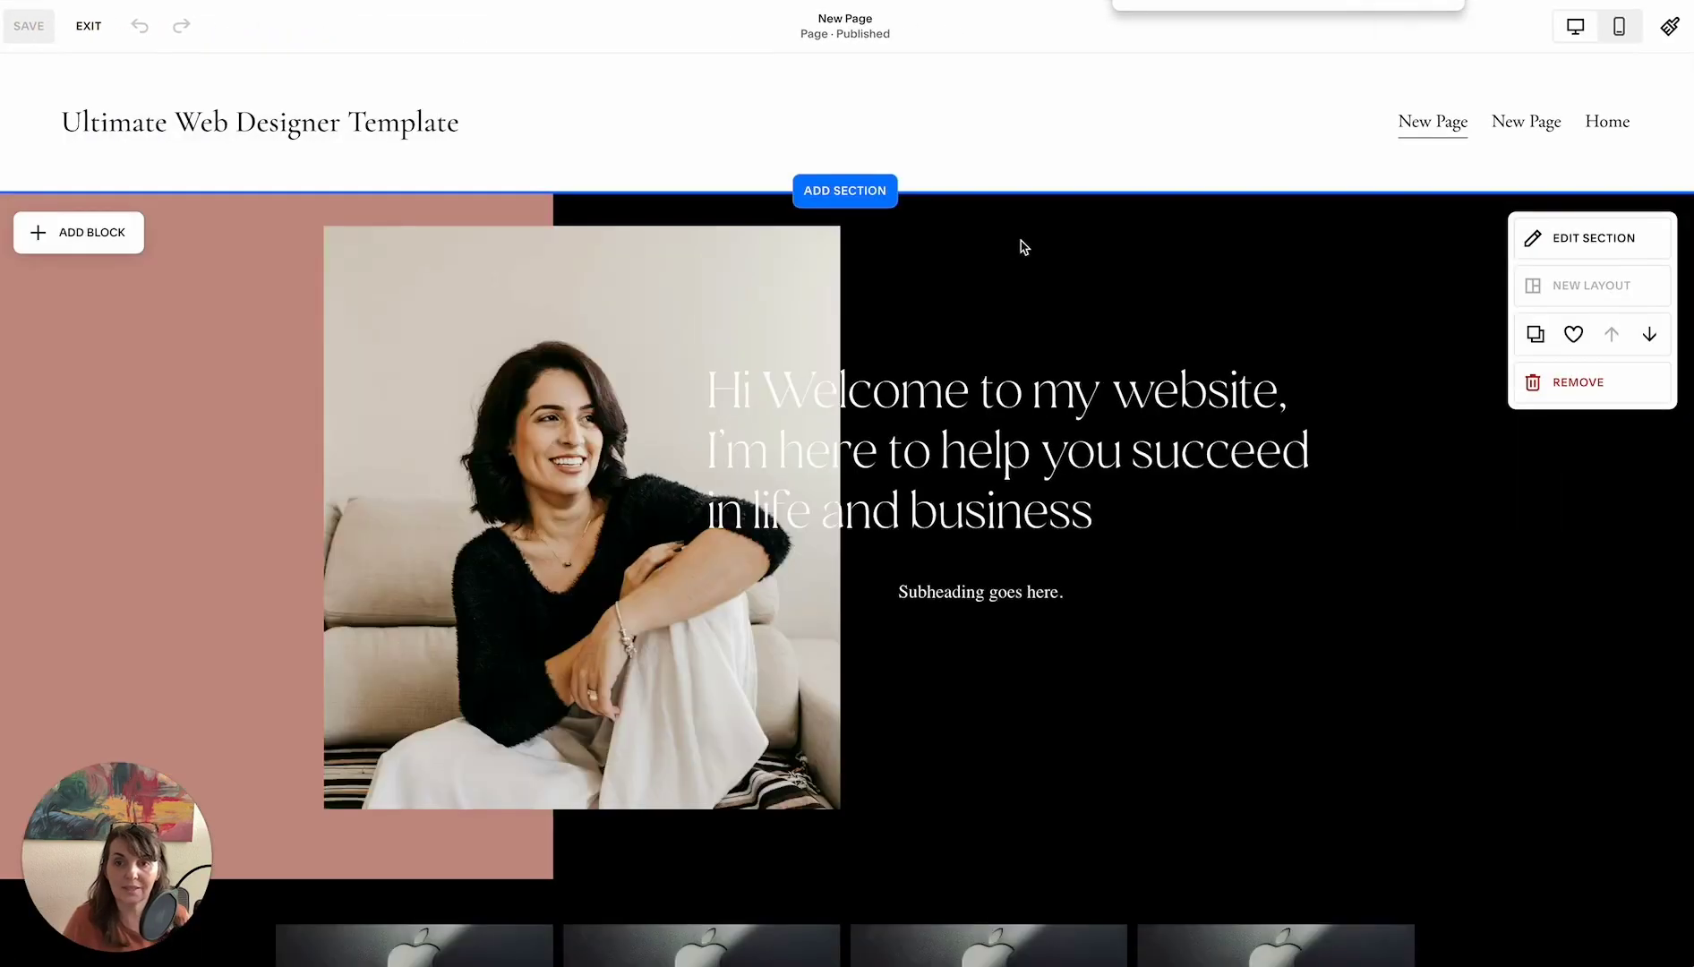
pyautogui.click(612, 287)
pyautogui.moveTo(578, 231); pyautogui.dragTo(578, 264)
pyautogui.click(1002, 298)
# Move the welcome heading one grid column to the right
pyautogui.scroll(-1, 1130, 364)
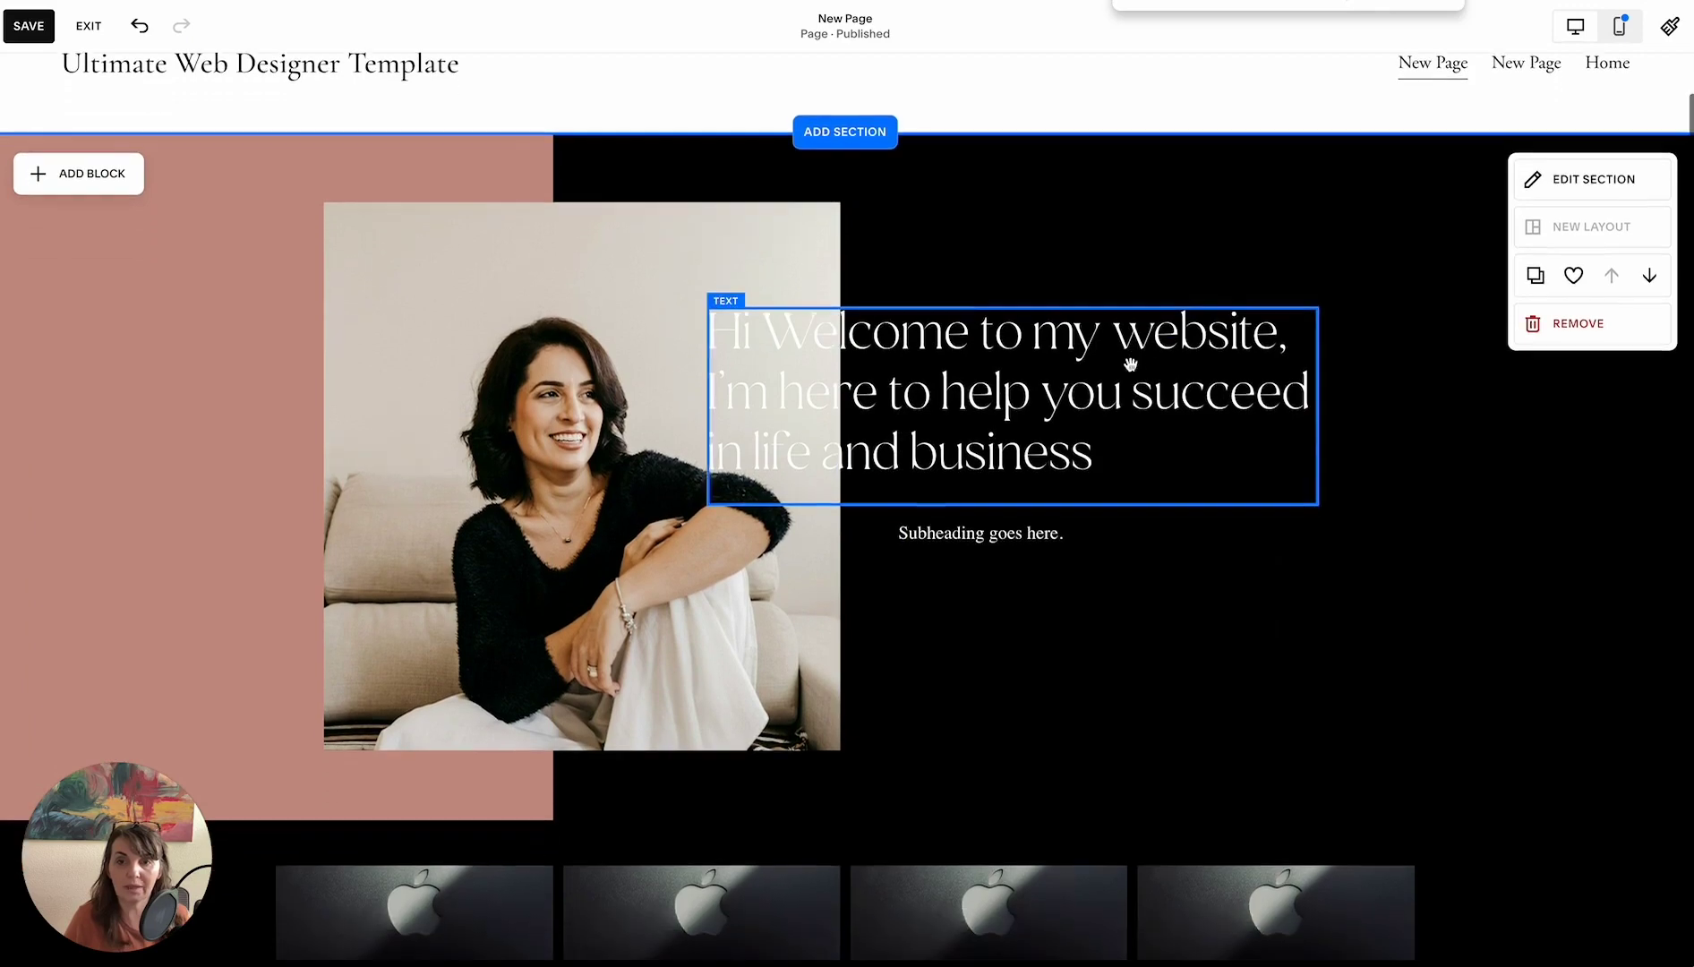
pyautogui.moveTo(1109, 408); pyautogui.dragTo(1155, 405)
pyautogui.click(1182, 235)
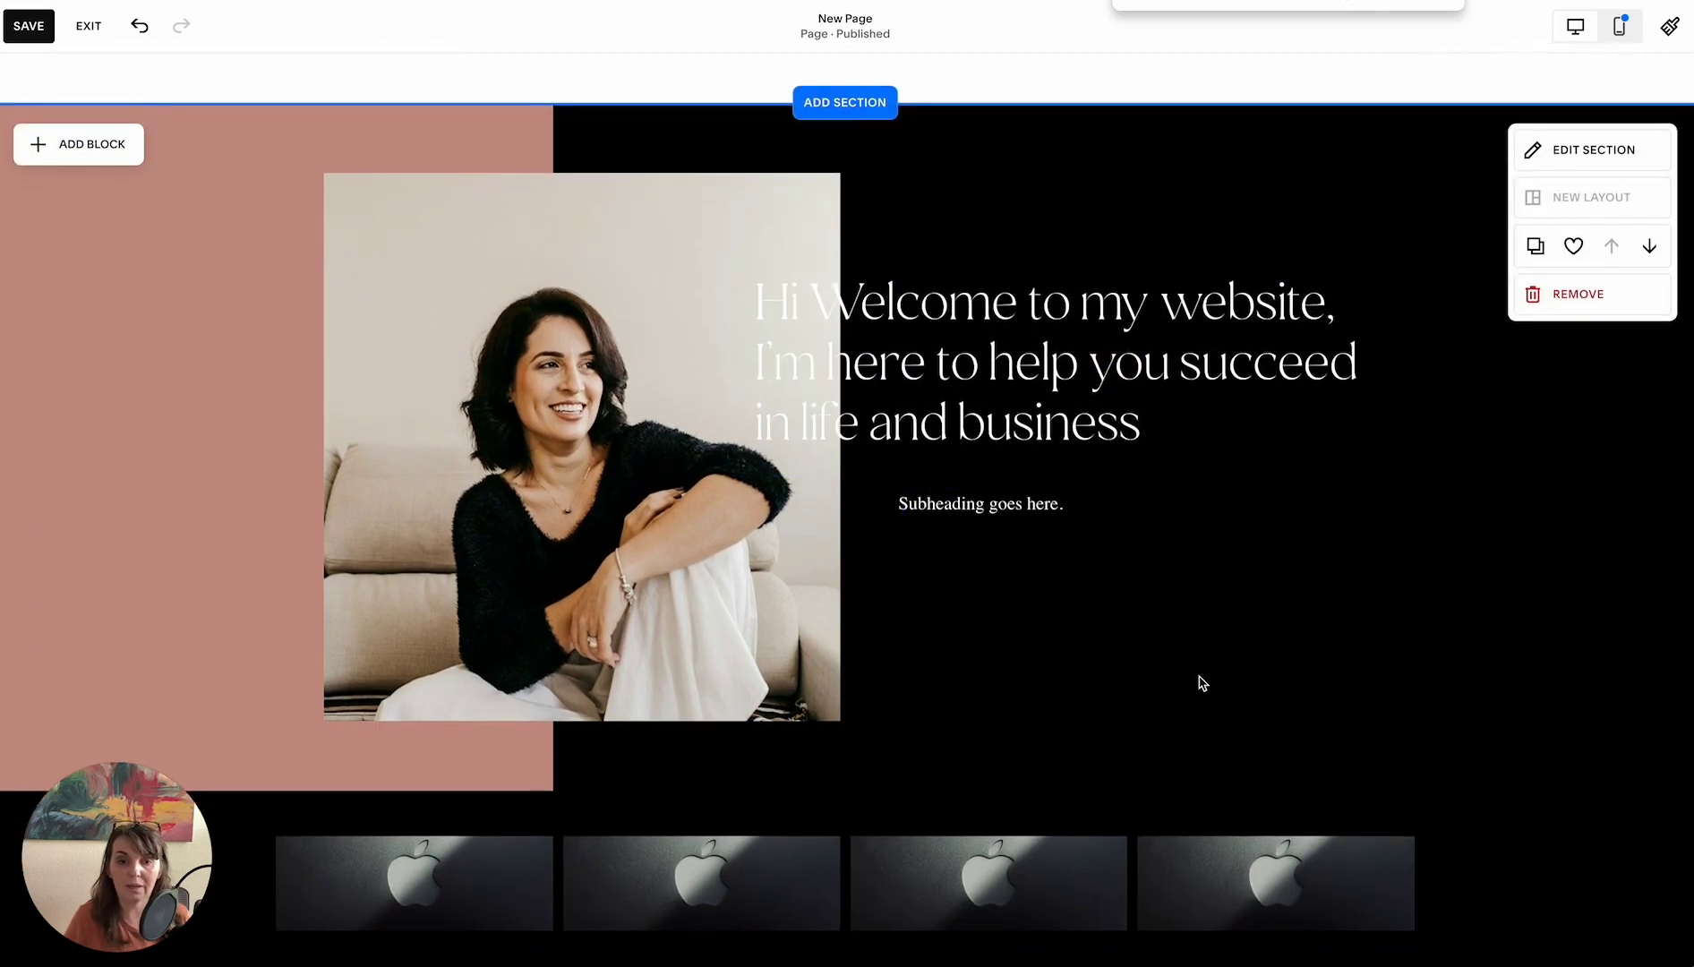
# Examine the hero section from the welcome heading down to the logo row to check the block positions
pyautogui.click(1196, 677)
pyautogui.scroll(-3, 857, 616)
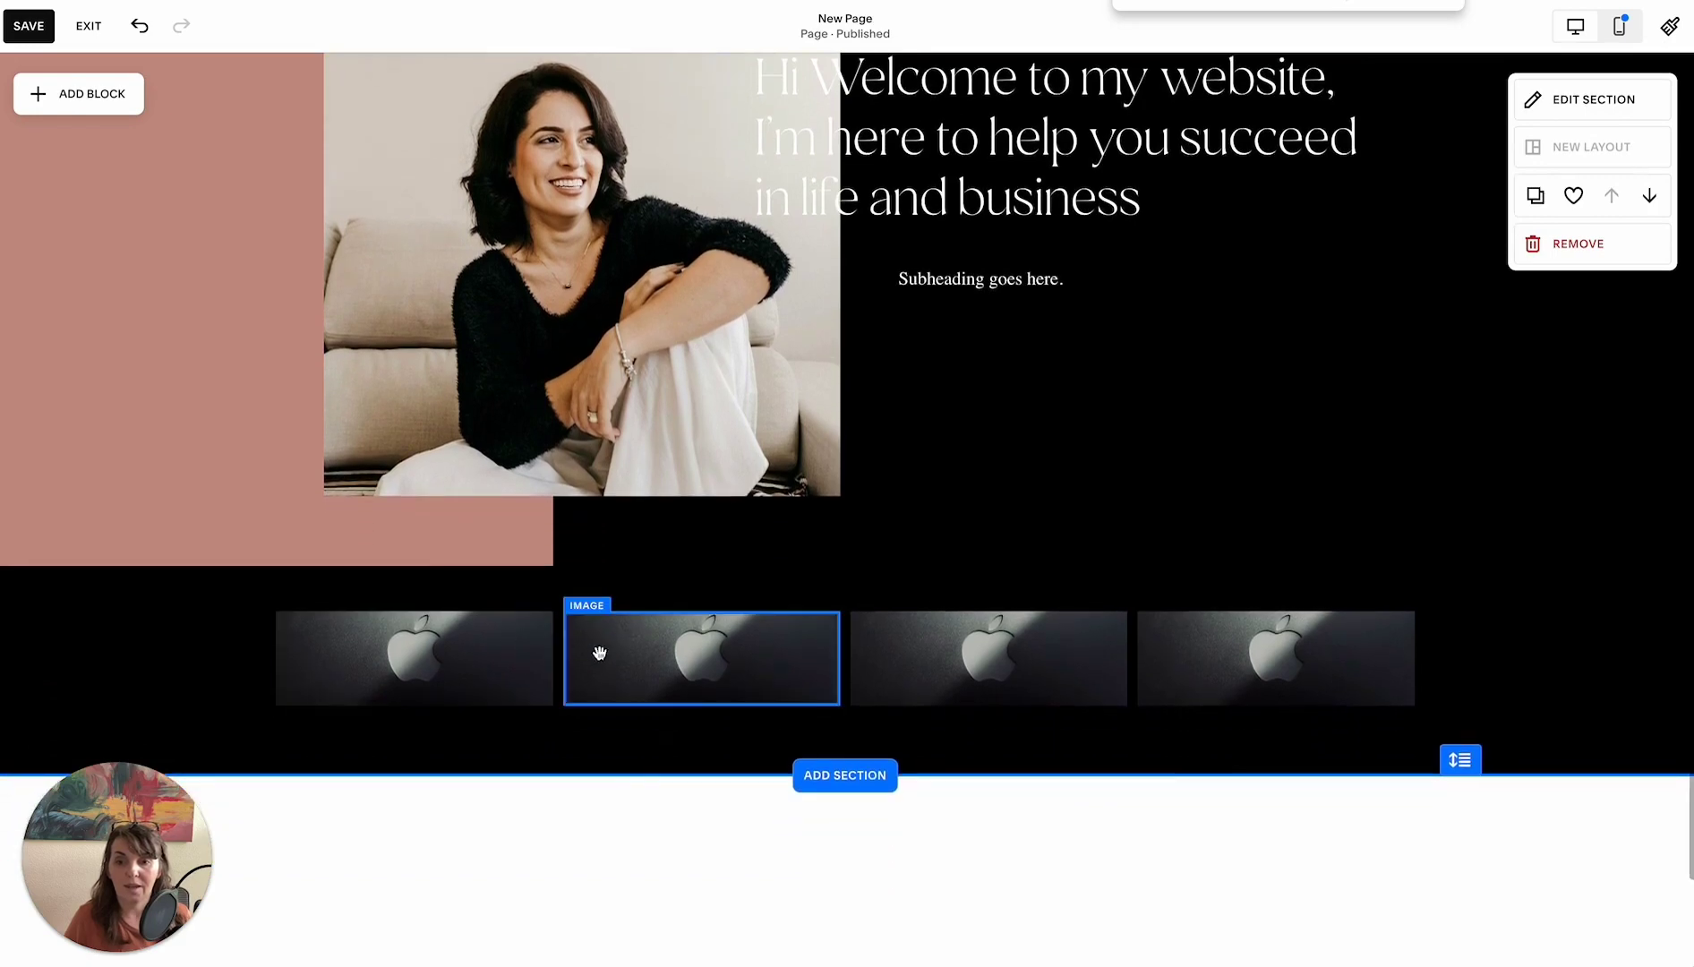
pyautogui.click(673, 656)
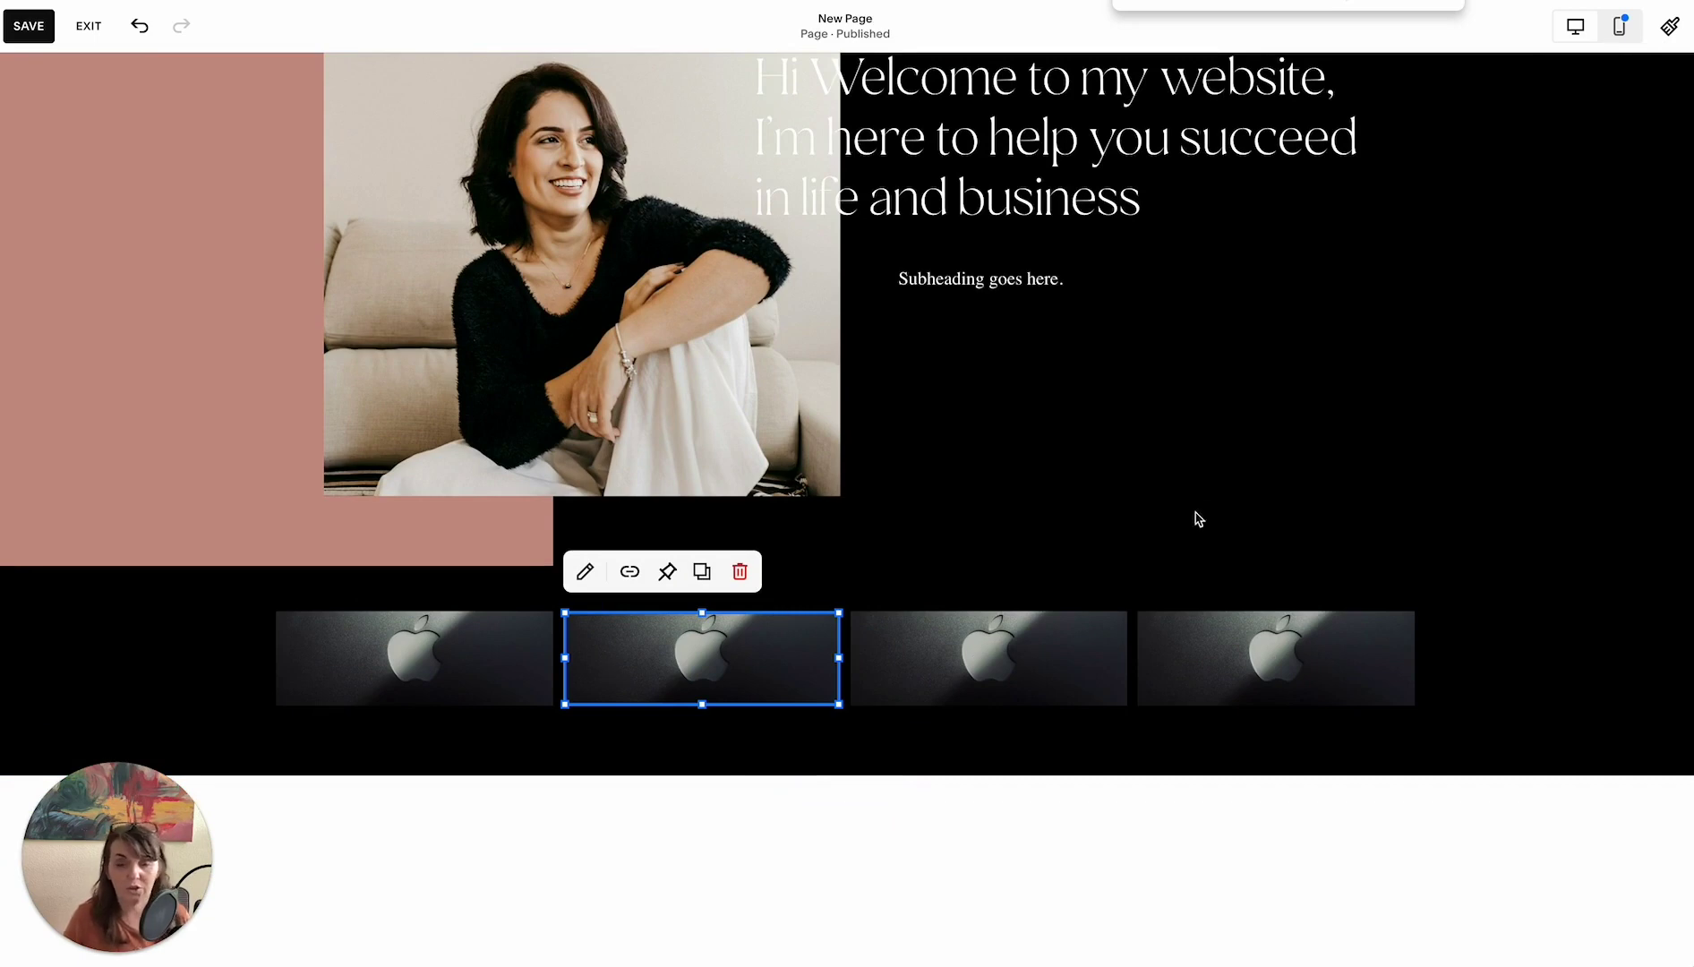
pyautogui.scroll(4, 1163, 520)
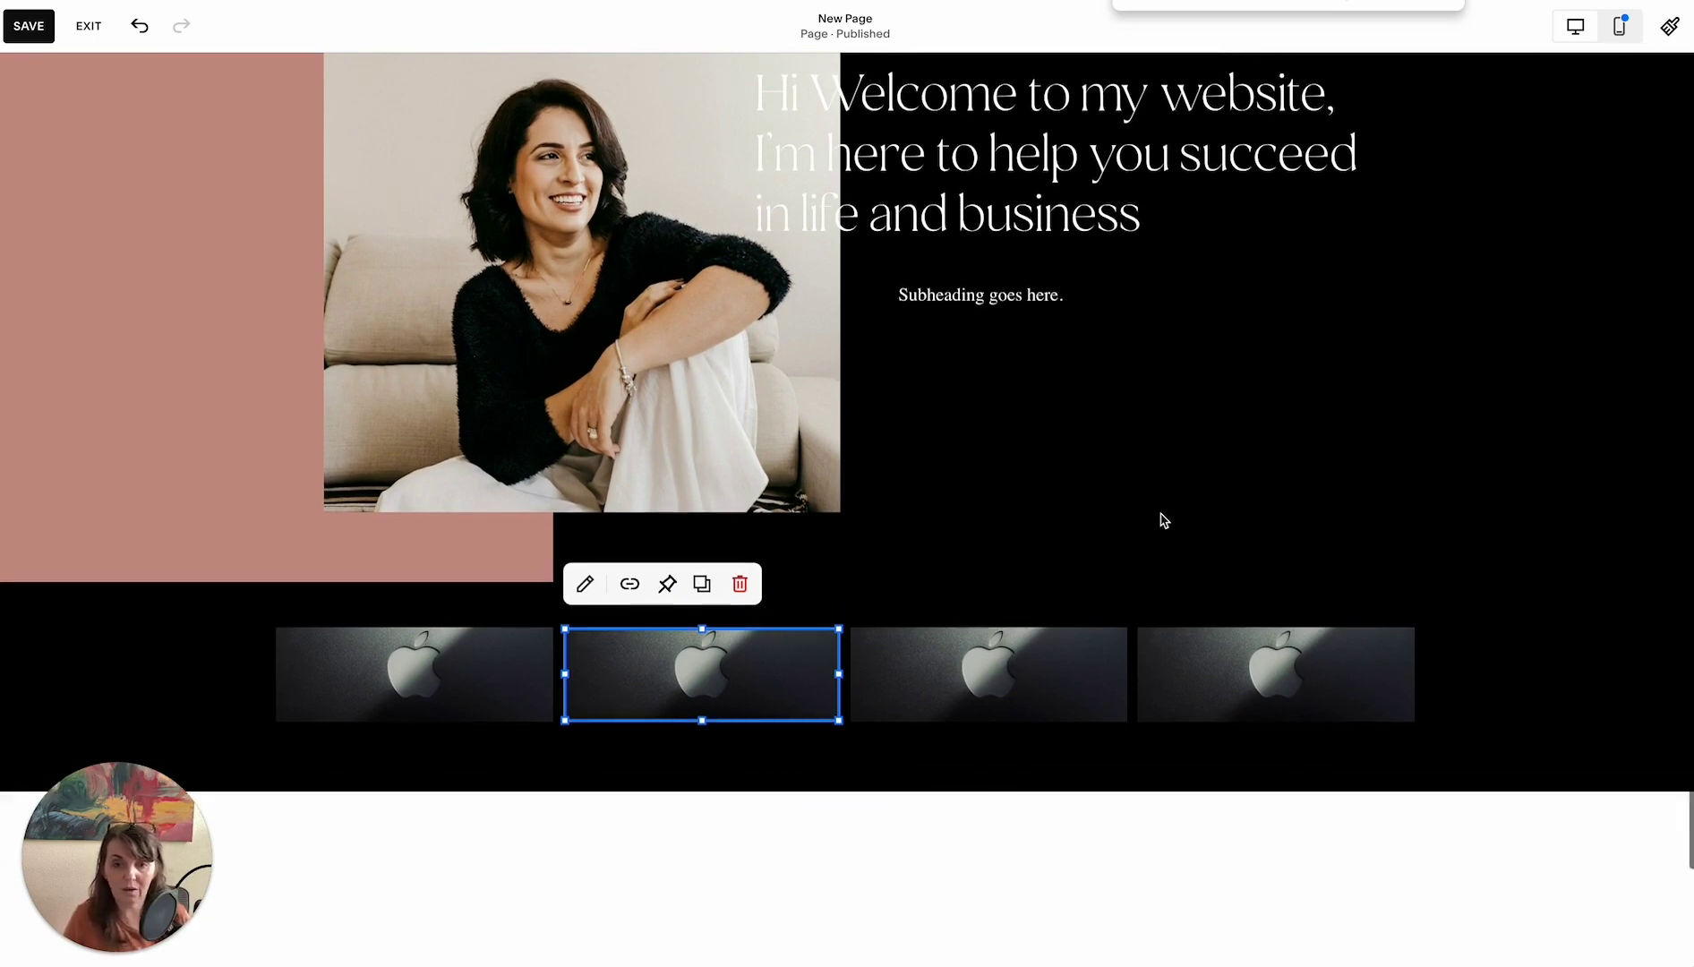
pyautogui.scroll(-1, 1258, 573)
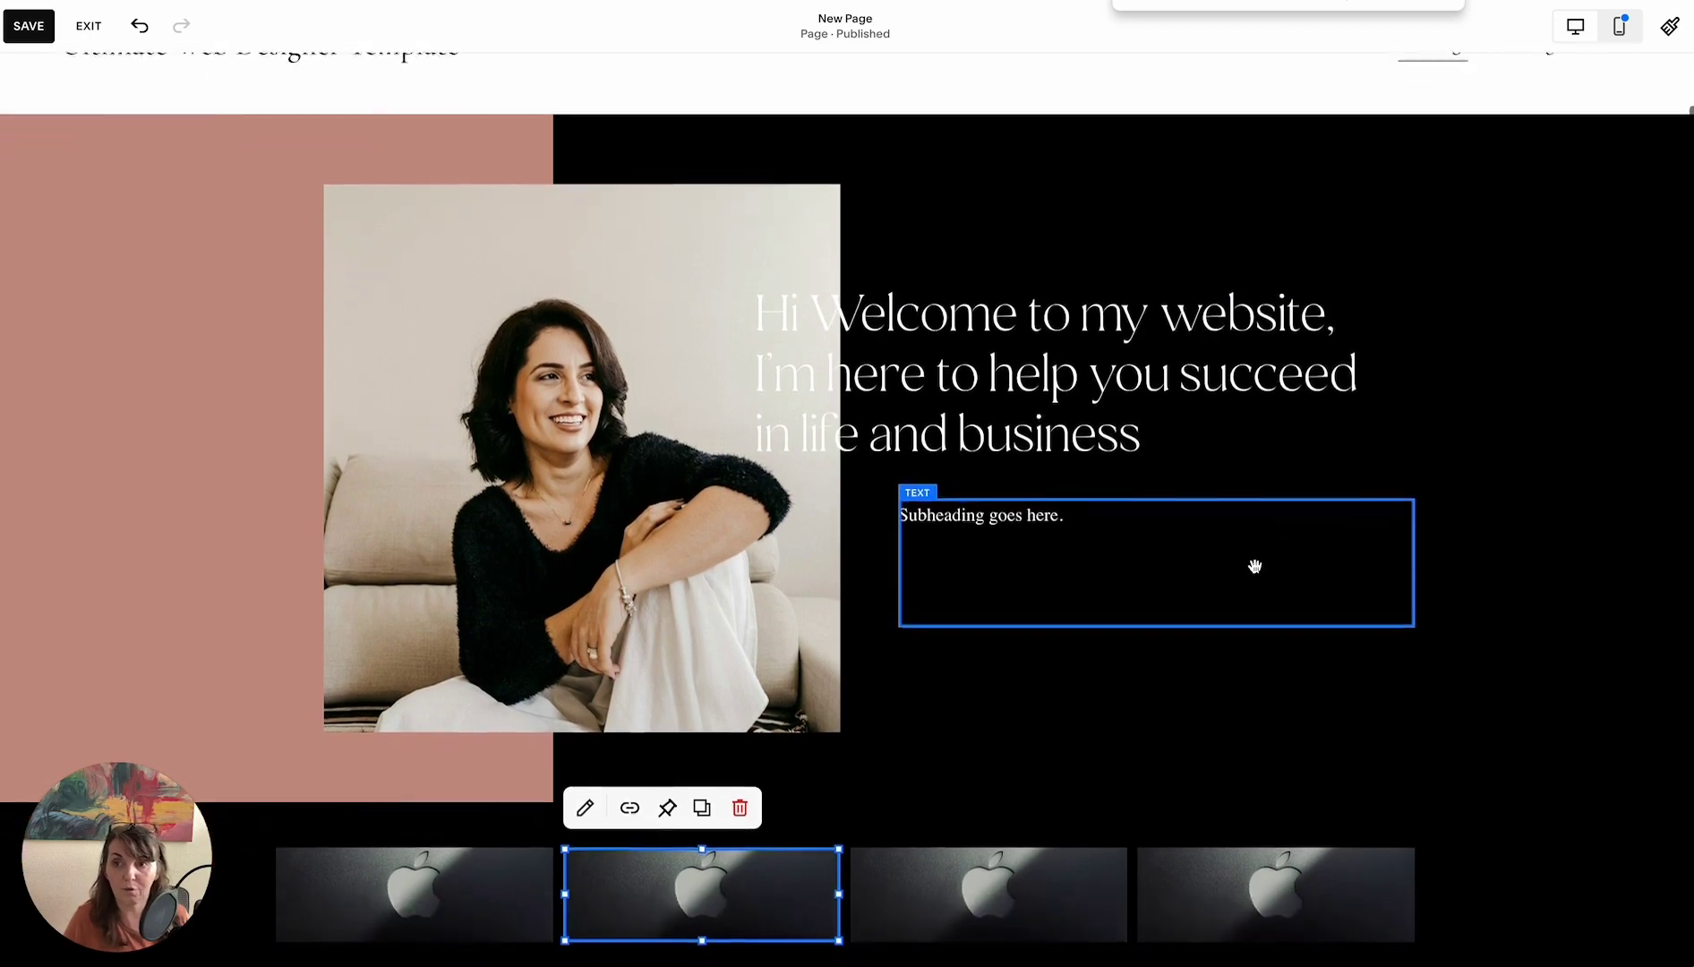
pyautogui.scroll(1, 1255, 566)
pyautogui.scroll(-3, 1255, 566)
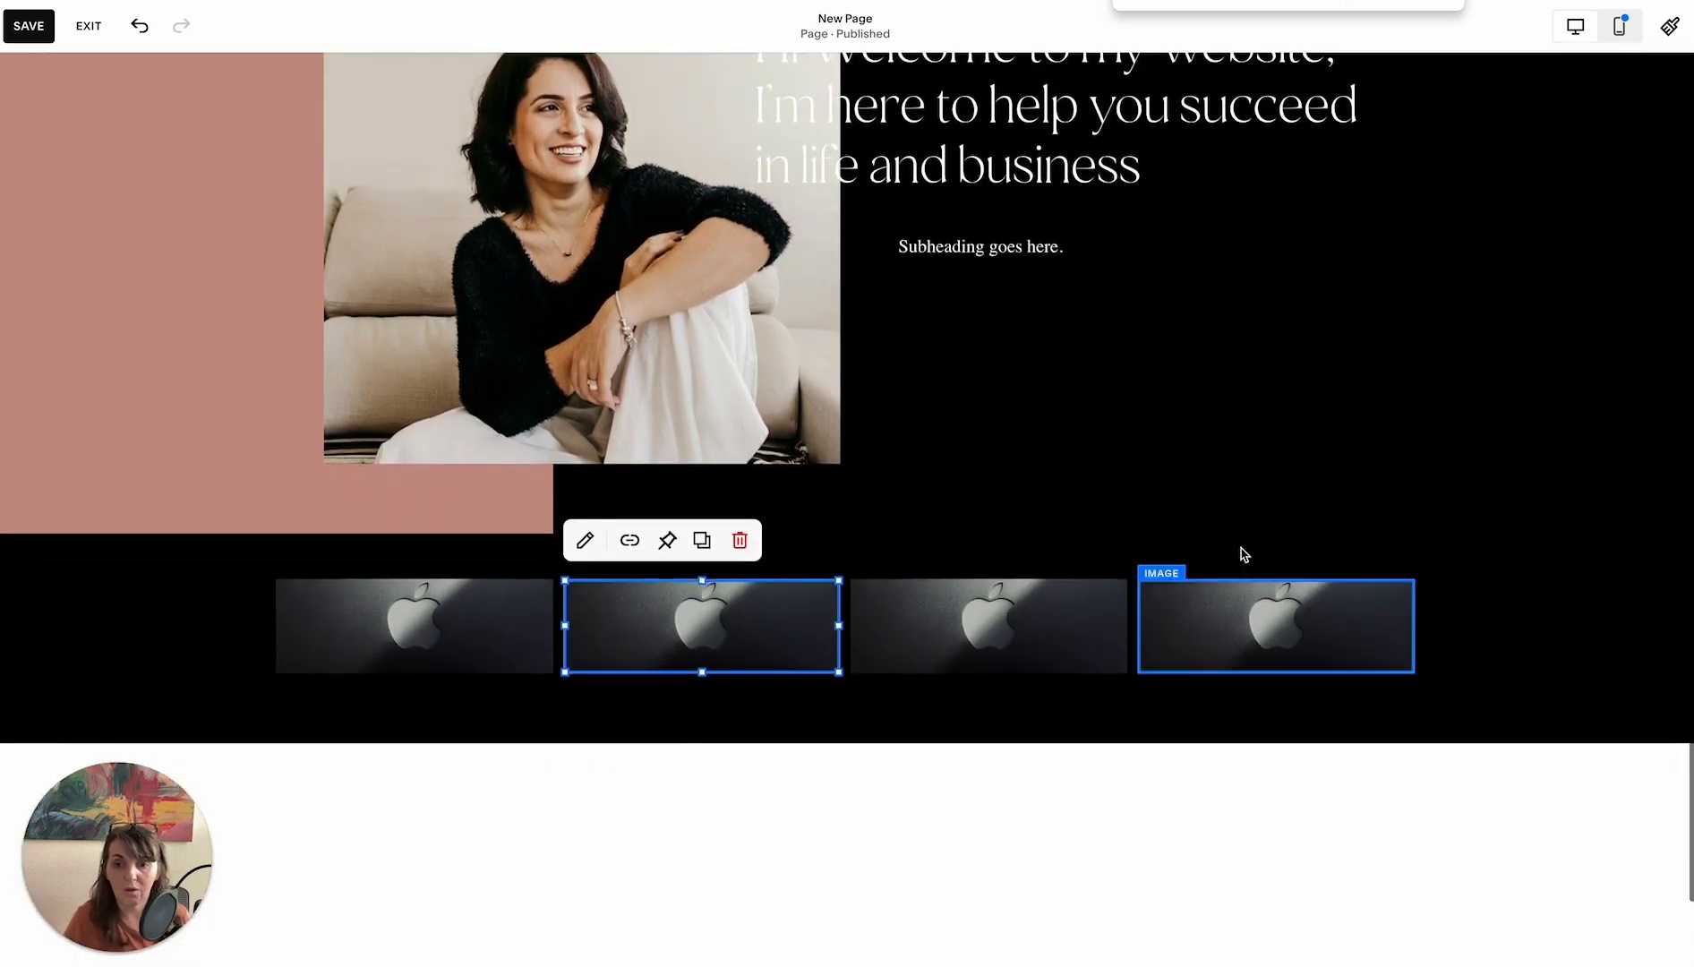
pyautogui.click(1223, 537)
pyautogui.scroll(4, 906, 353)
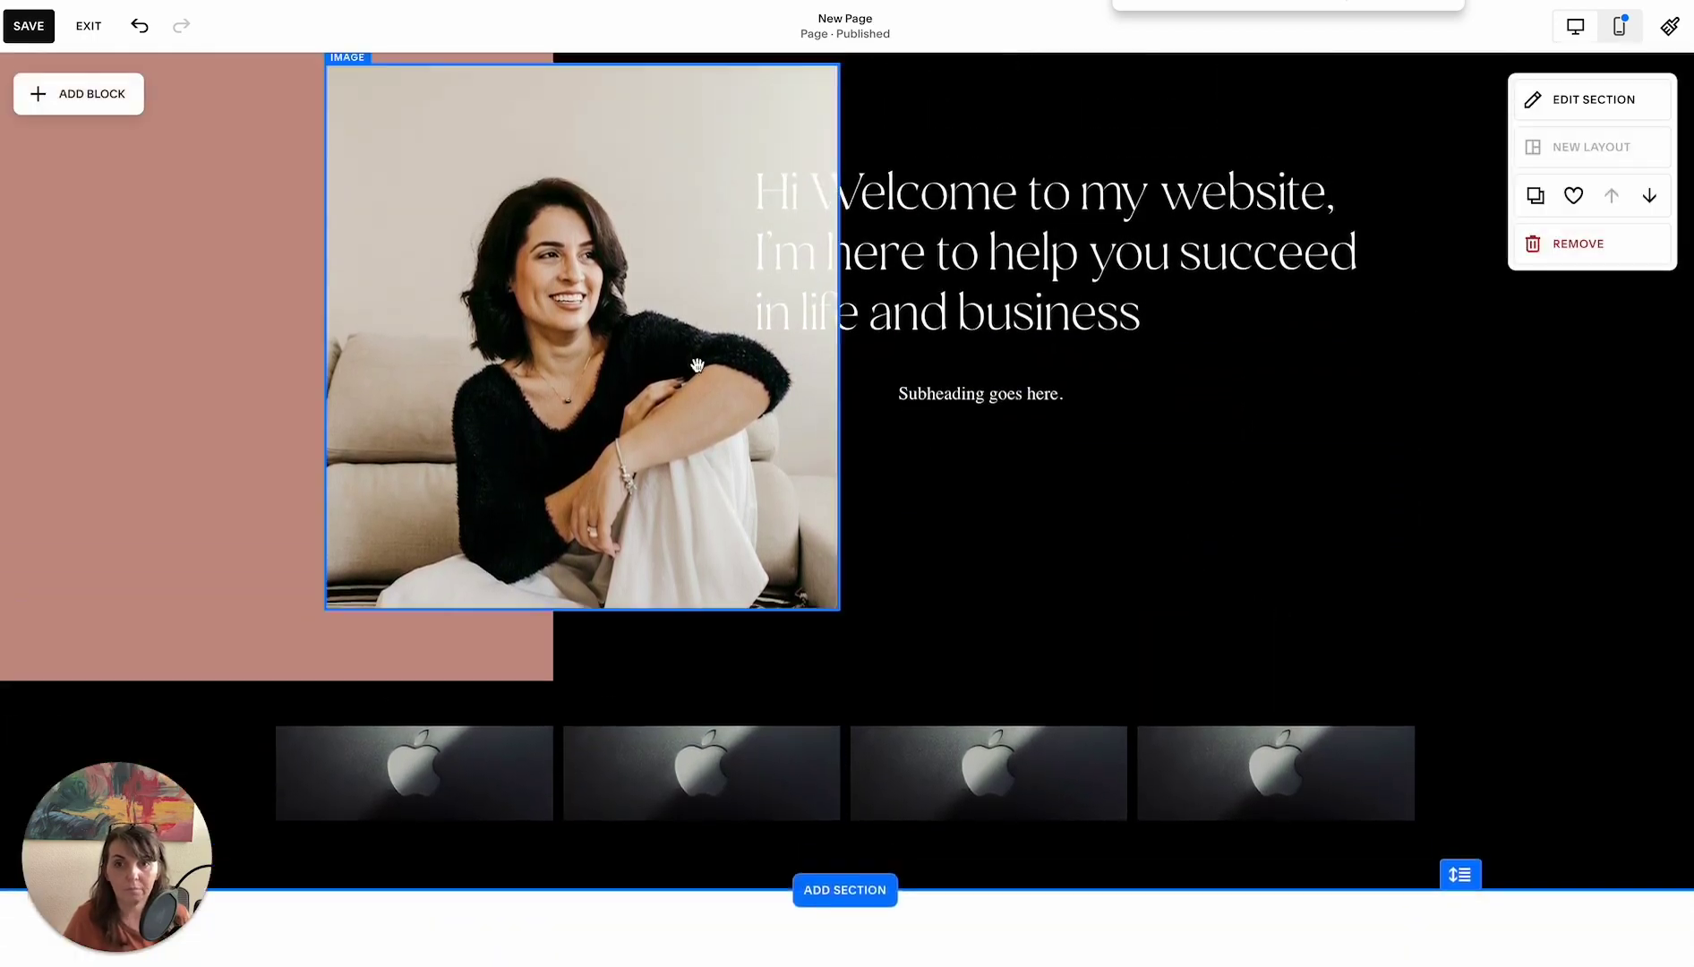
# Save the page, leave editing mode, and check the hero layout and logo row in a full-screen preview
pyautogui.click(28, 26)
pyautogui.click(88, 26)
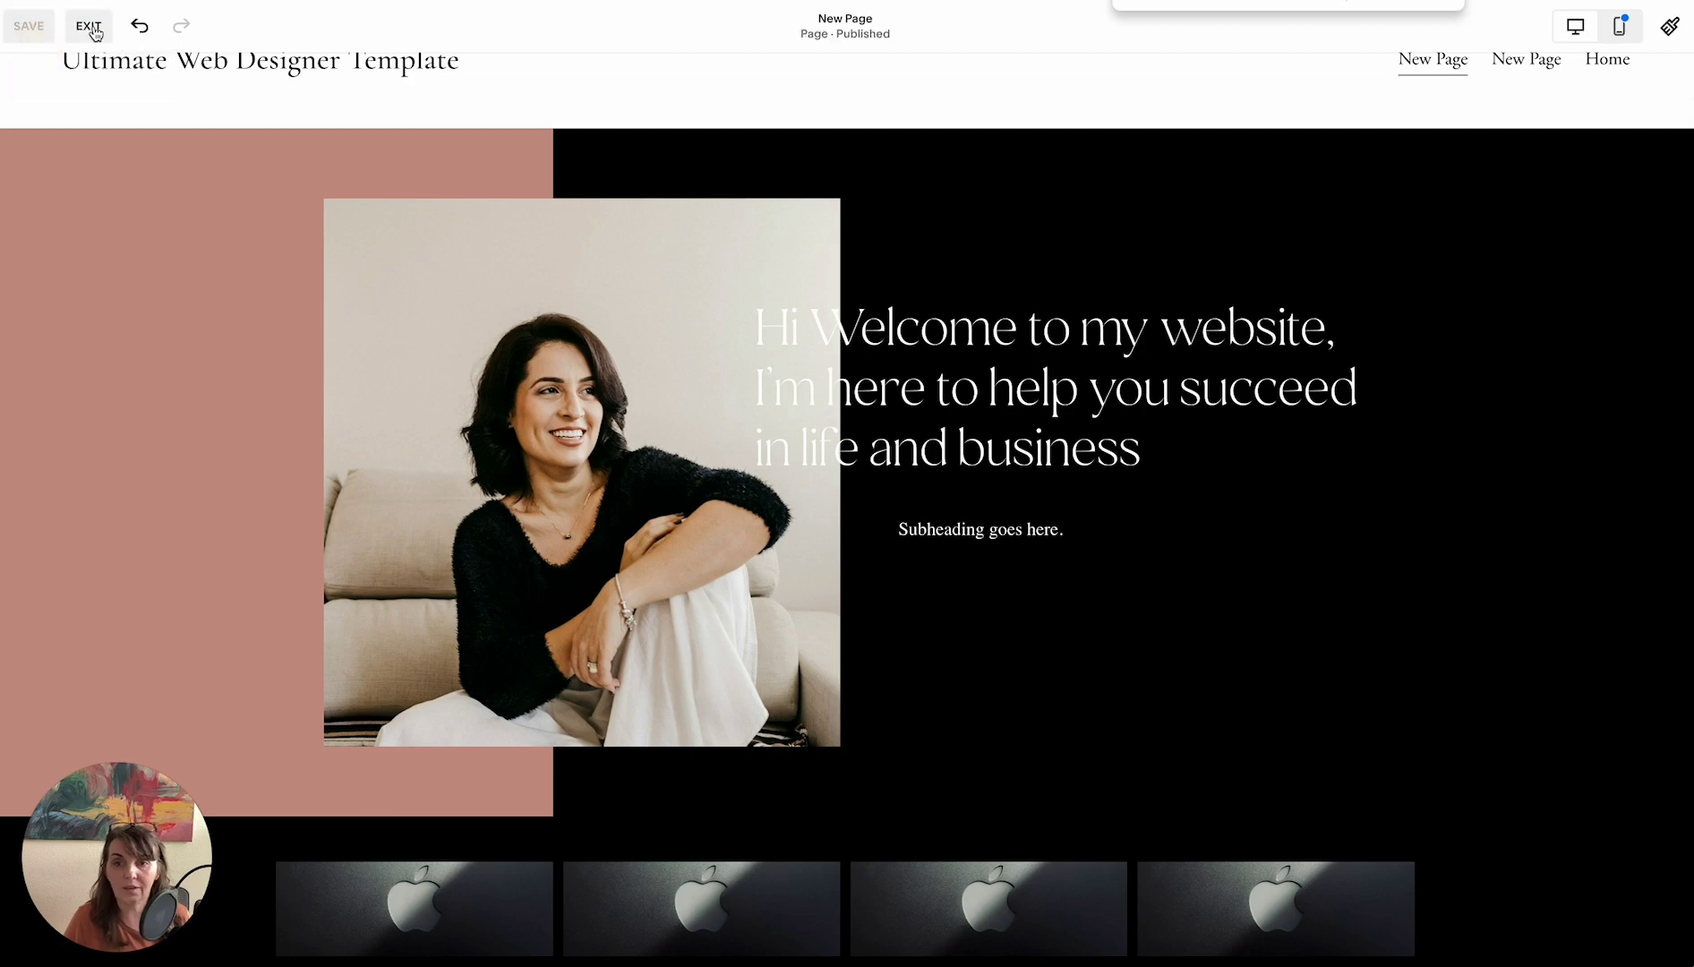
pyautogui.scroll(-4, 1253, 435)
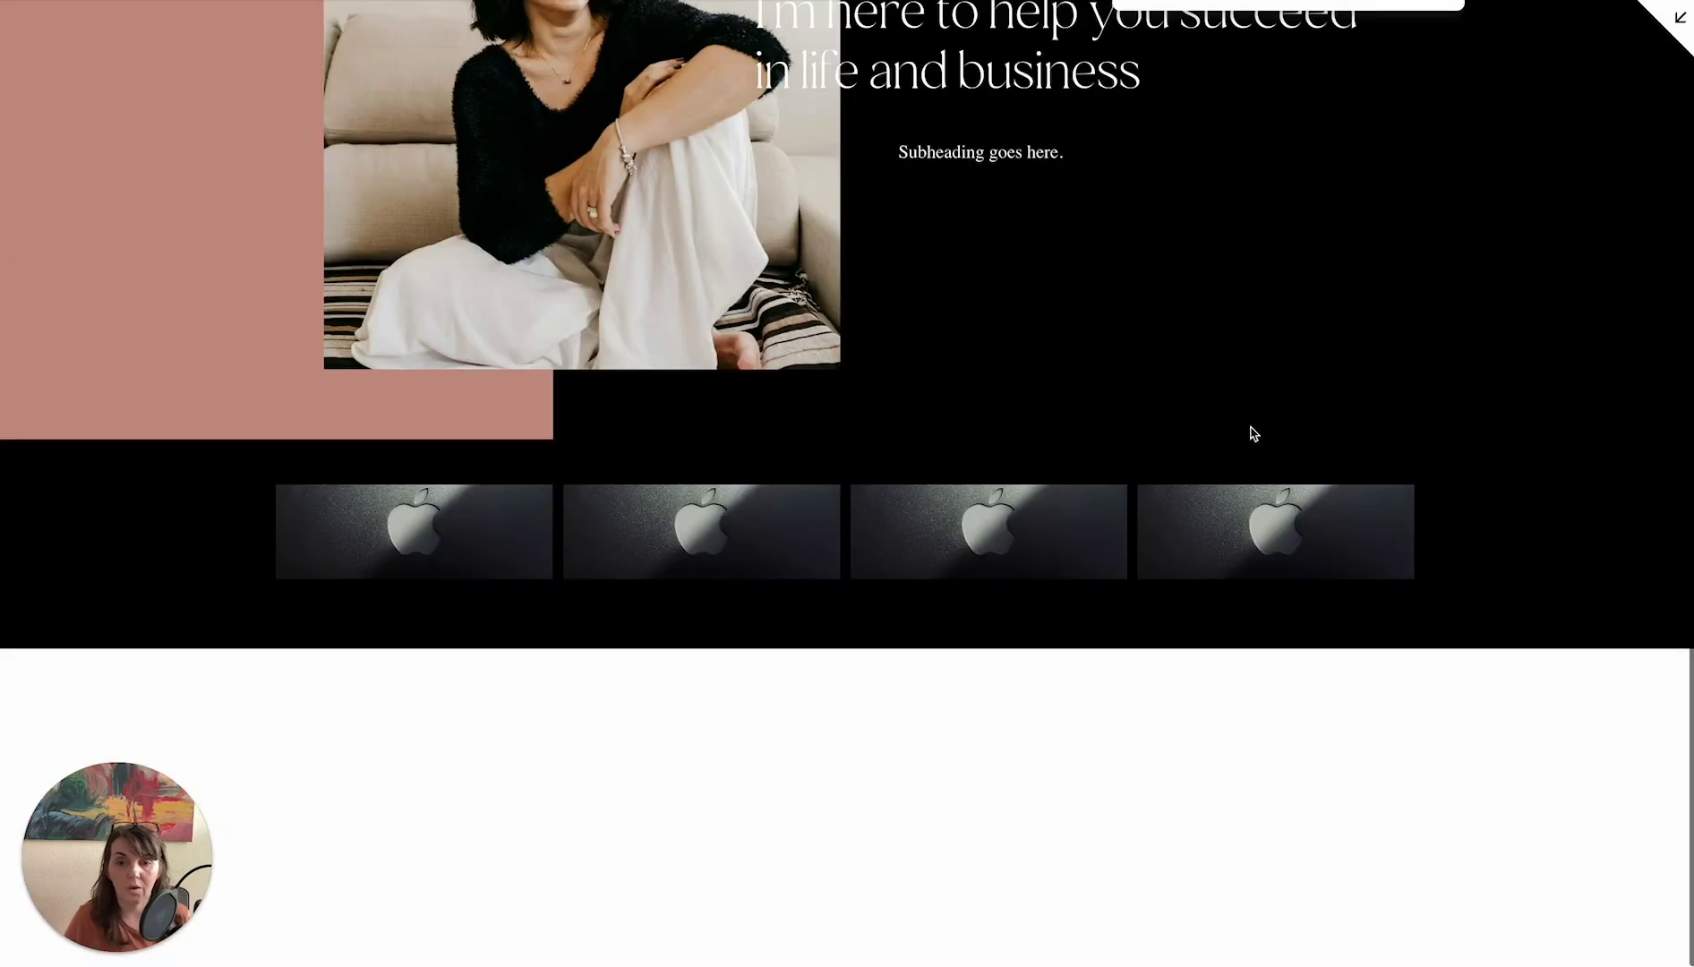
pyautogui.click(1681, 17)
# Reopen the page for editing and add a blank section directly below the hero section
pyautogui.click(350, 42)
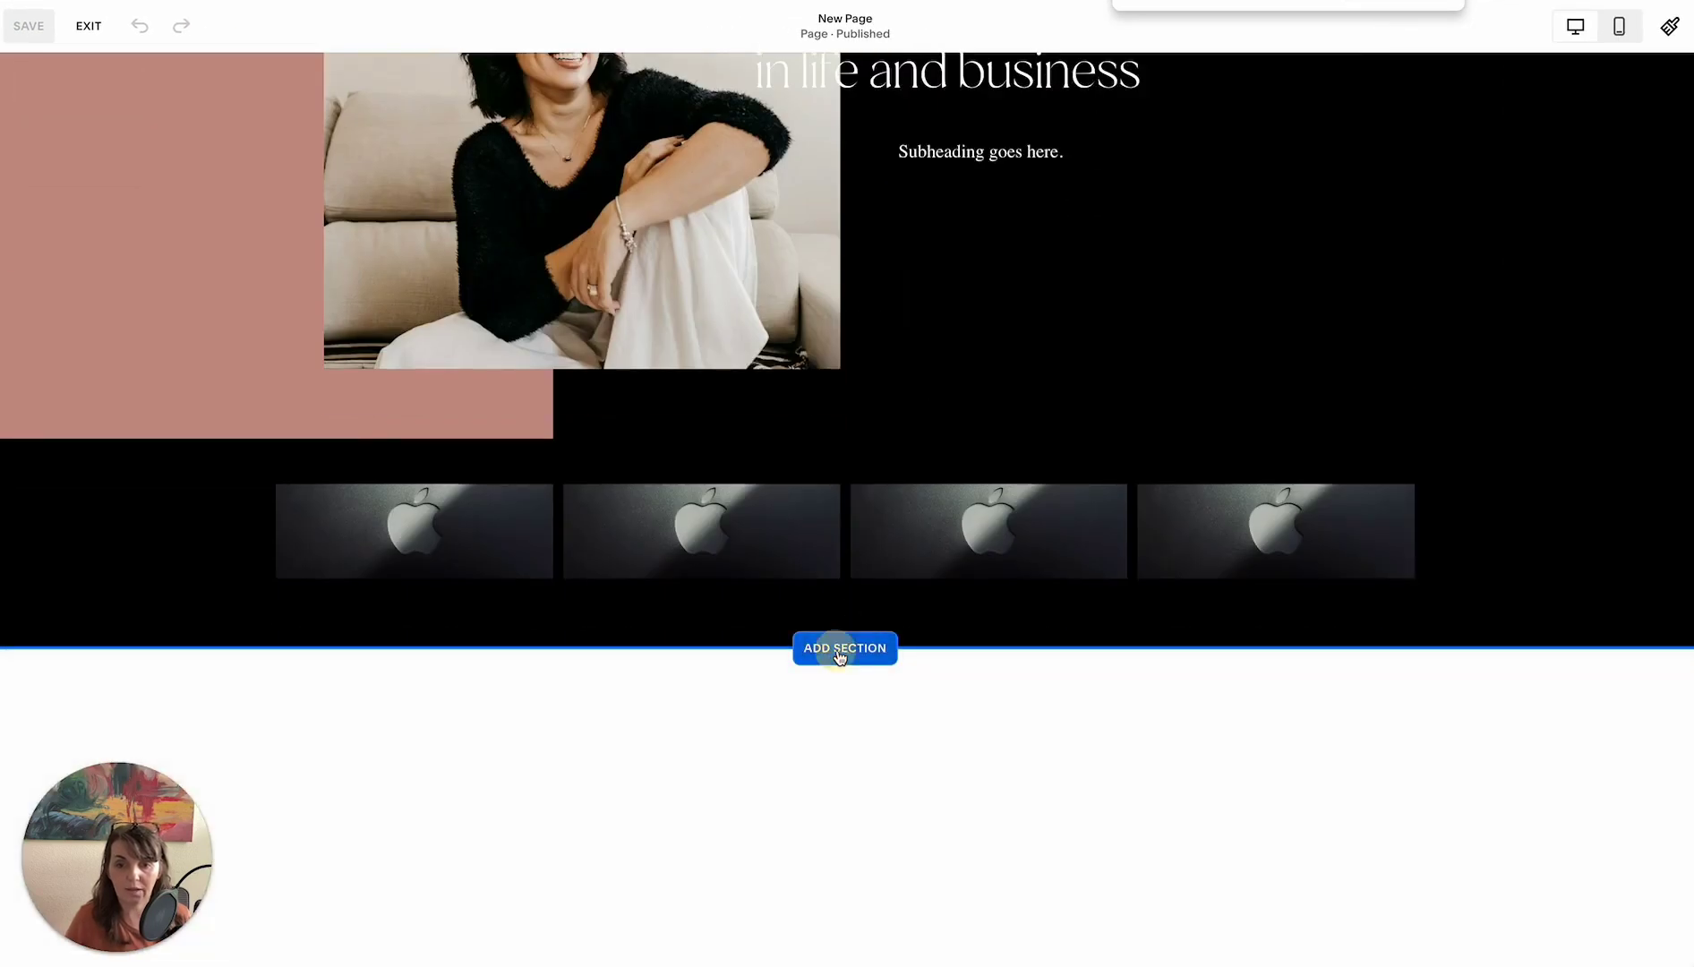
pyautogui.click(841, 648)
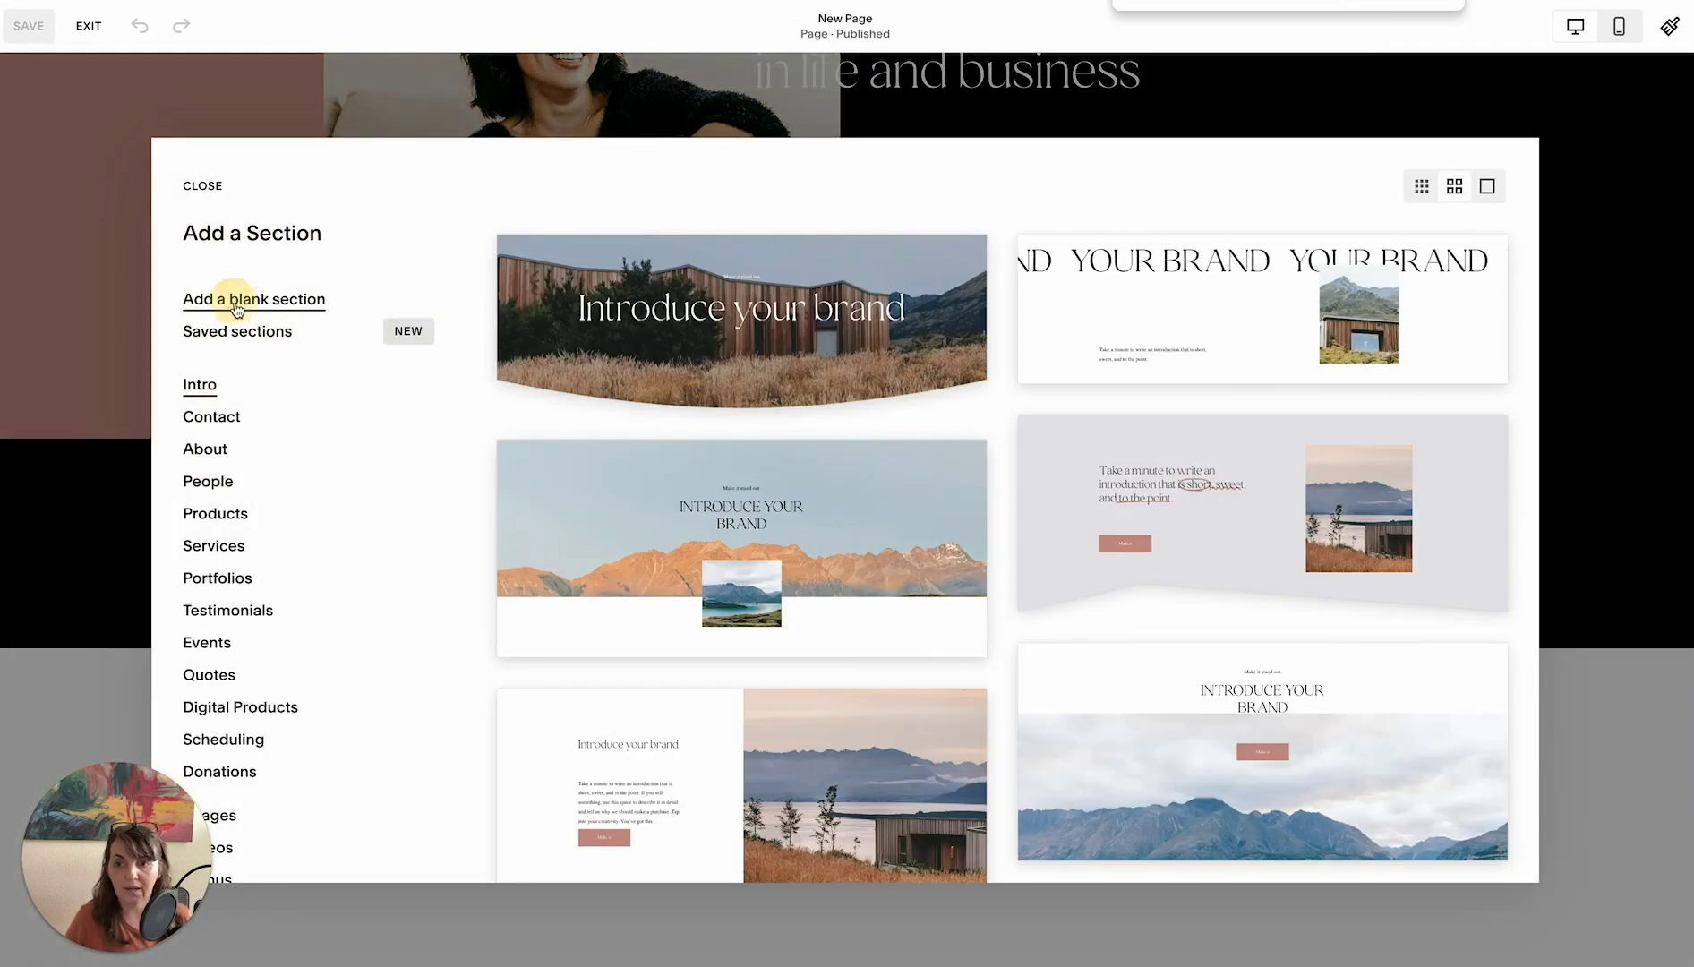
pyautogui.click(234, 298)
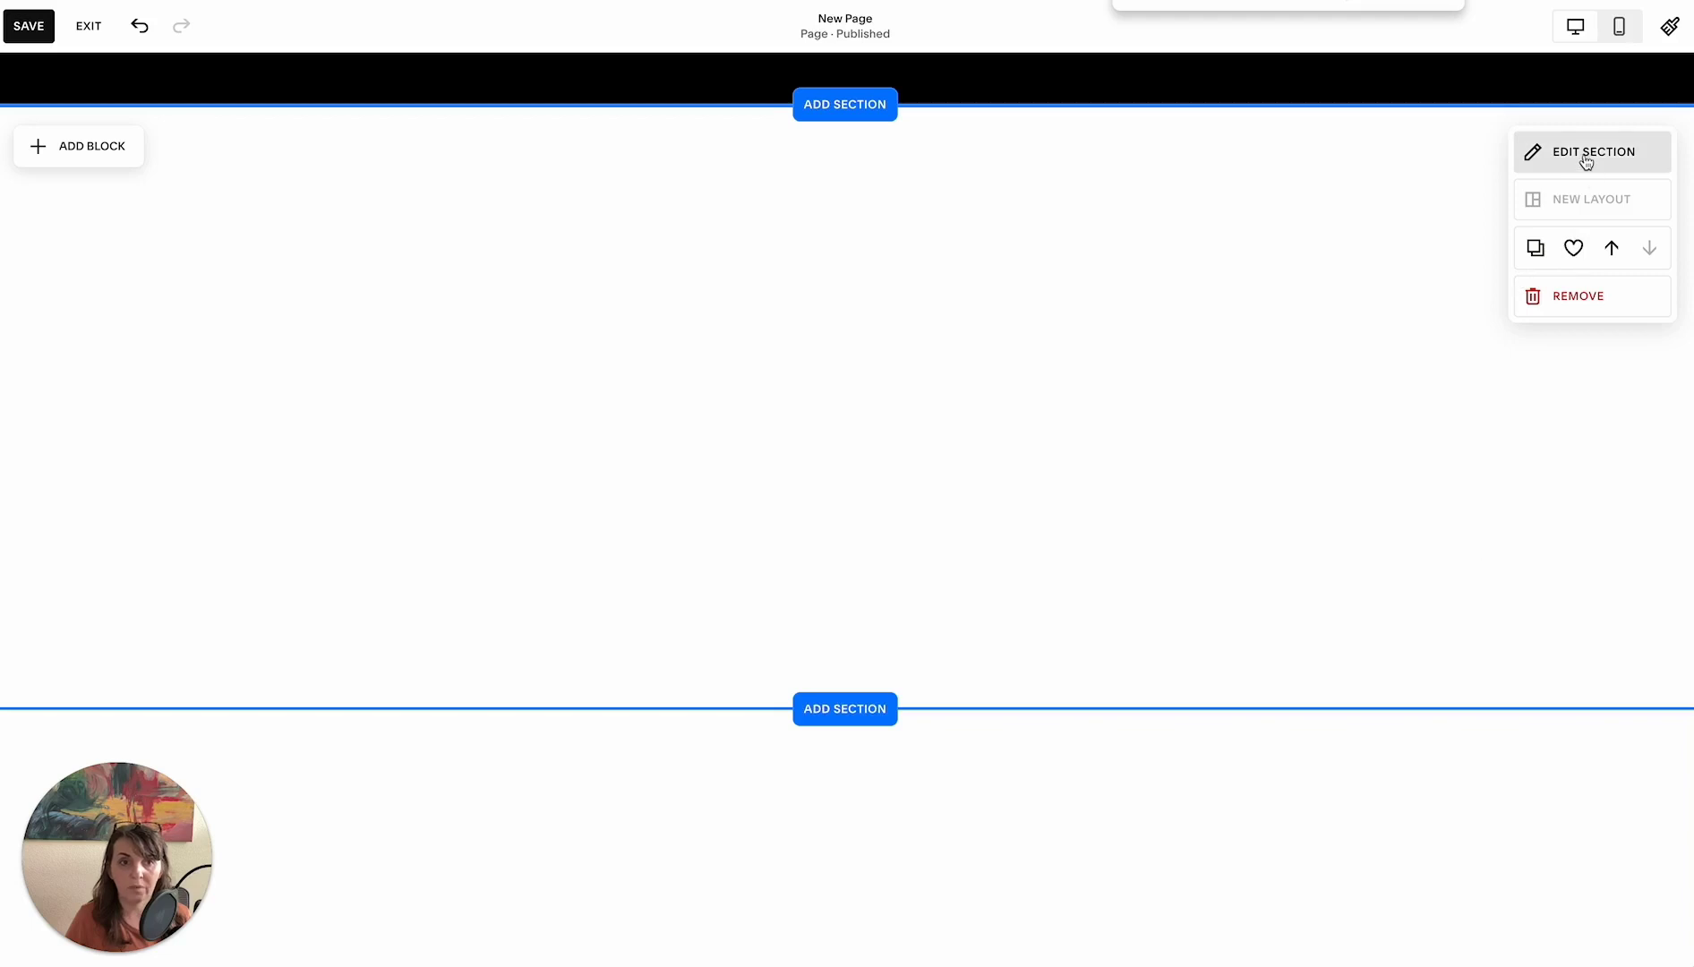
# Set WebsiteLayouts_Wireframes-07.png from the pngs folder as the blank section's background image
pyautogui.click(1585, 160)
pyautogui.click(1490, 219)
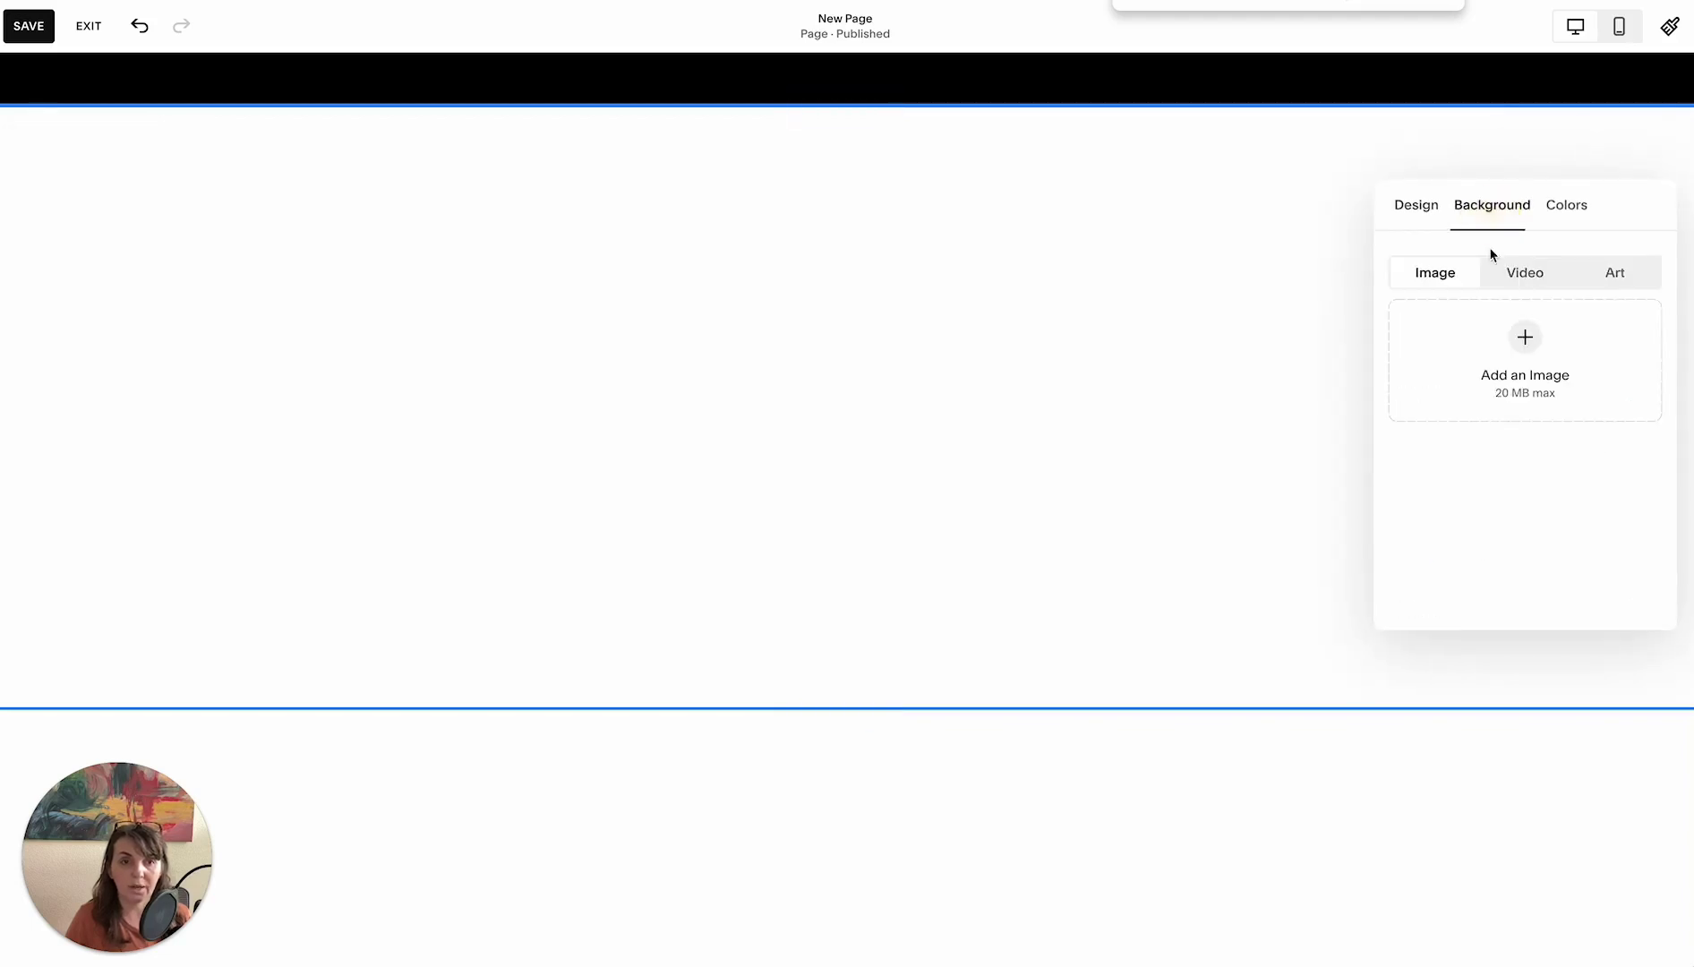
pyautogui.click(1524, 355)
pyautogui.click(1505, 385)
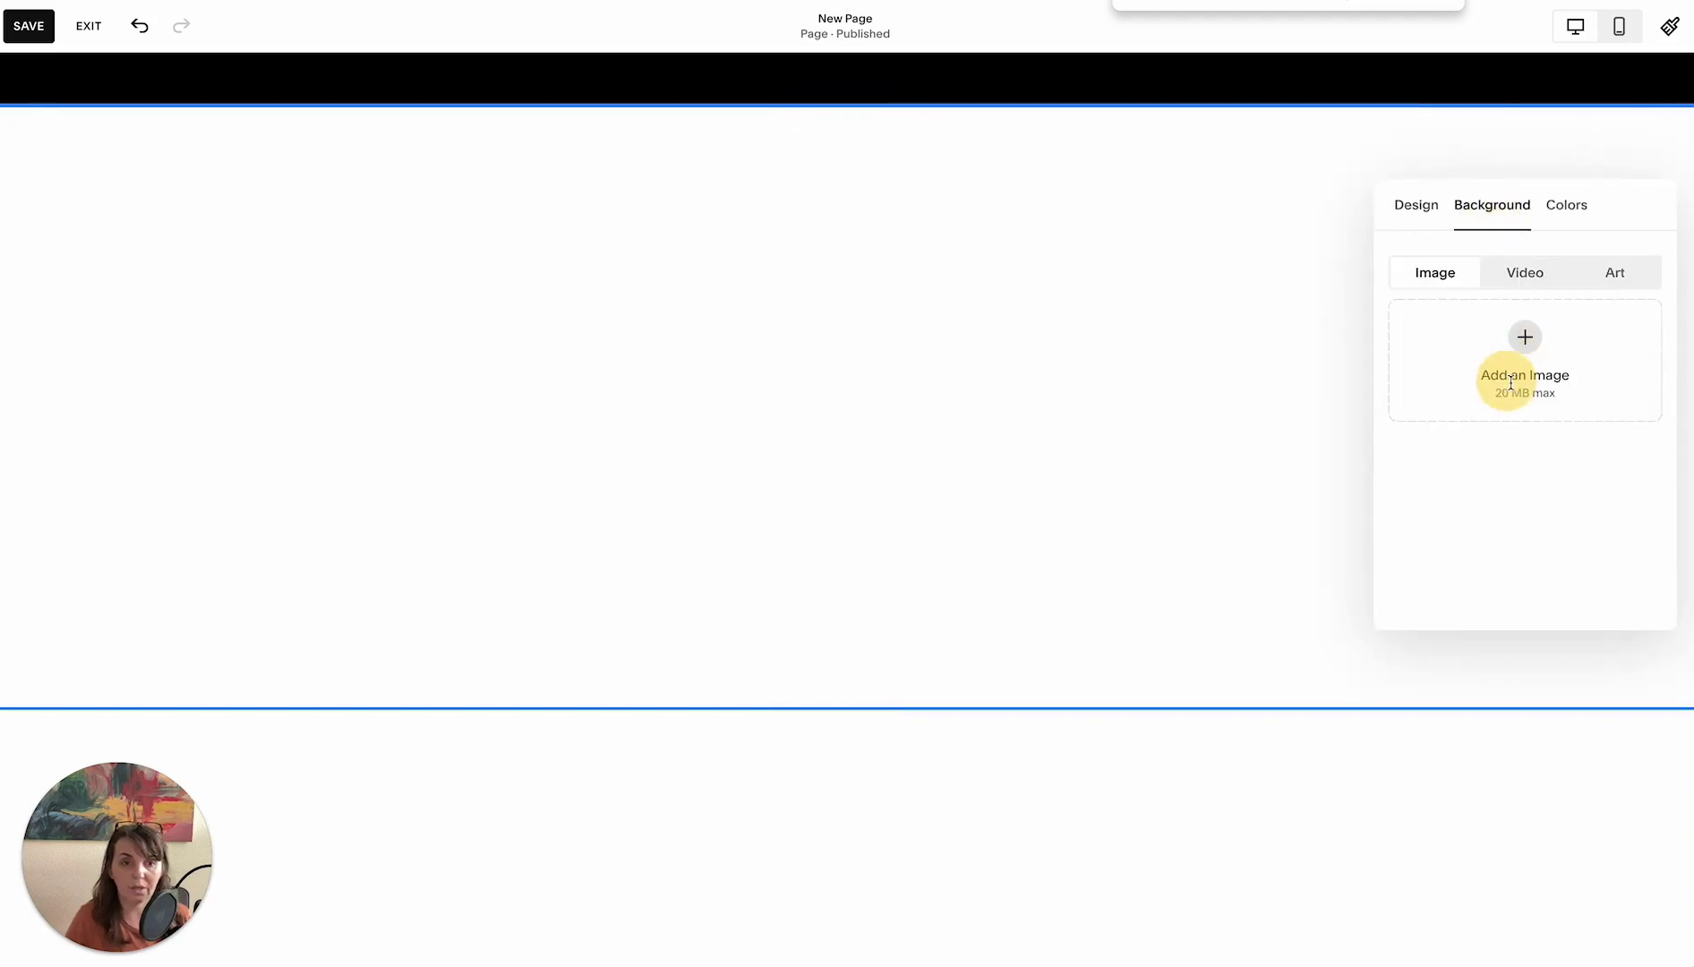
pyautogui.click(497, 206)
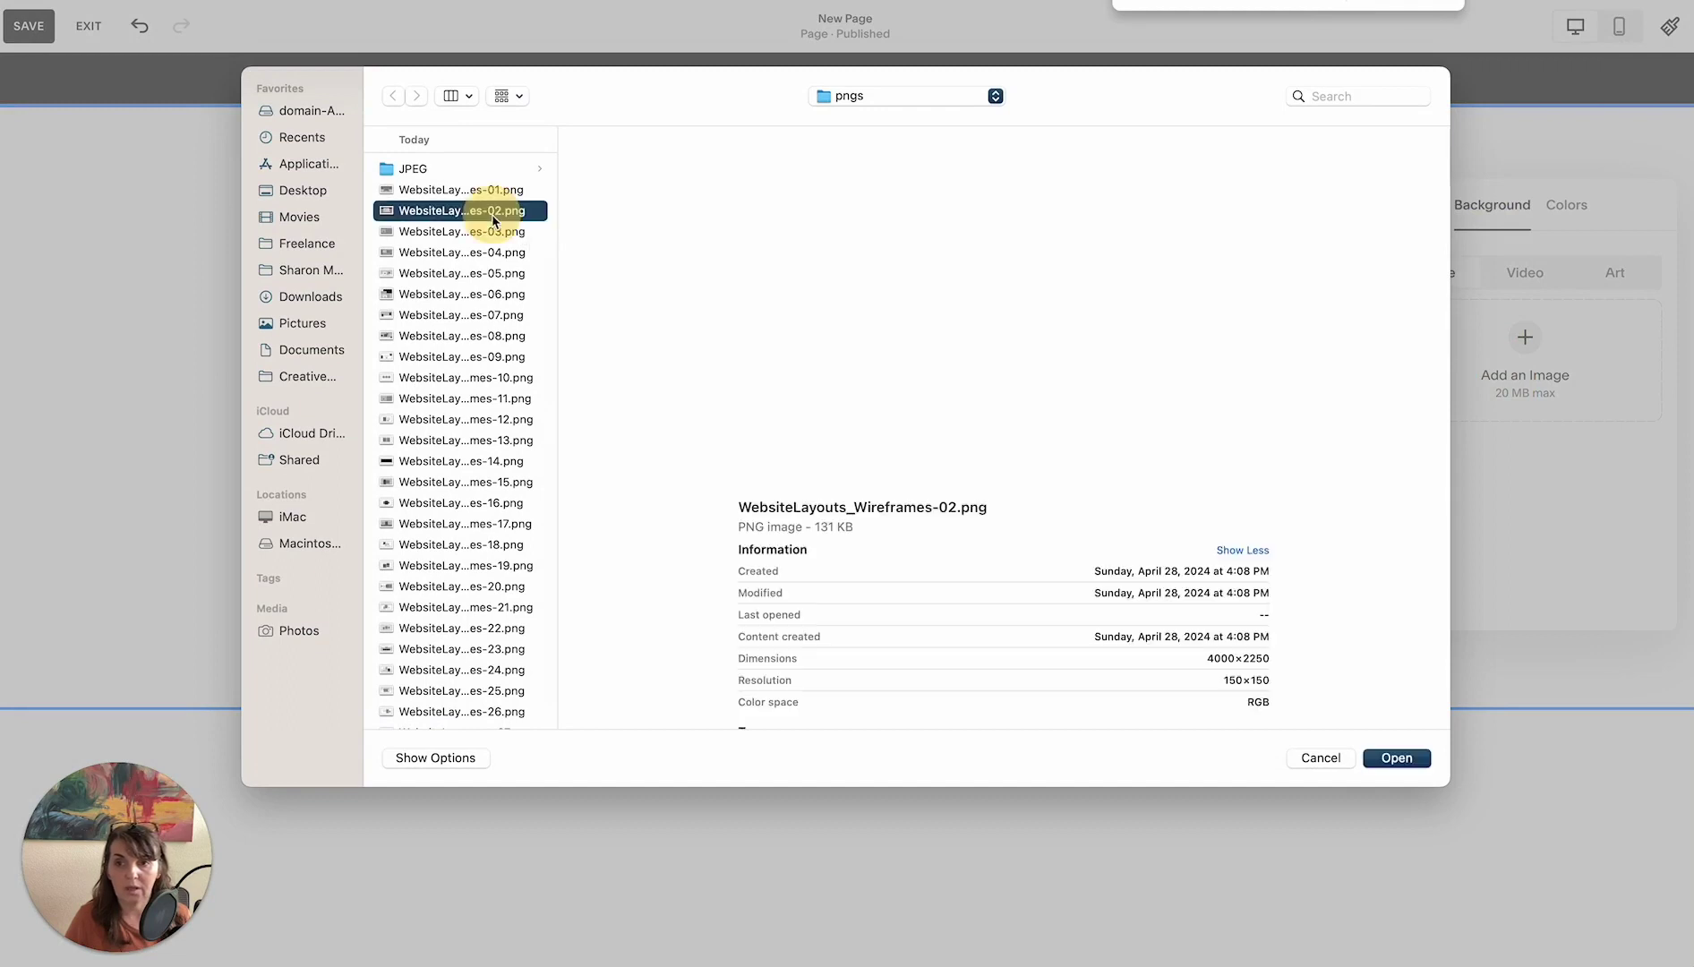
pyautogui.press('Down')
pyautogui.press('Down')
pyautogui.press('Down')
pyautogui.press('Down')
pyautogui.press('Down')
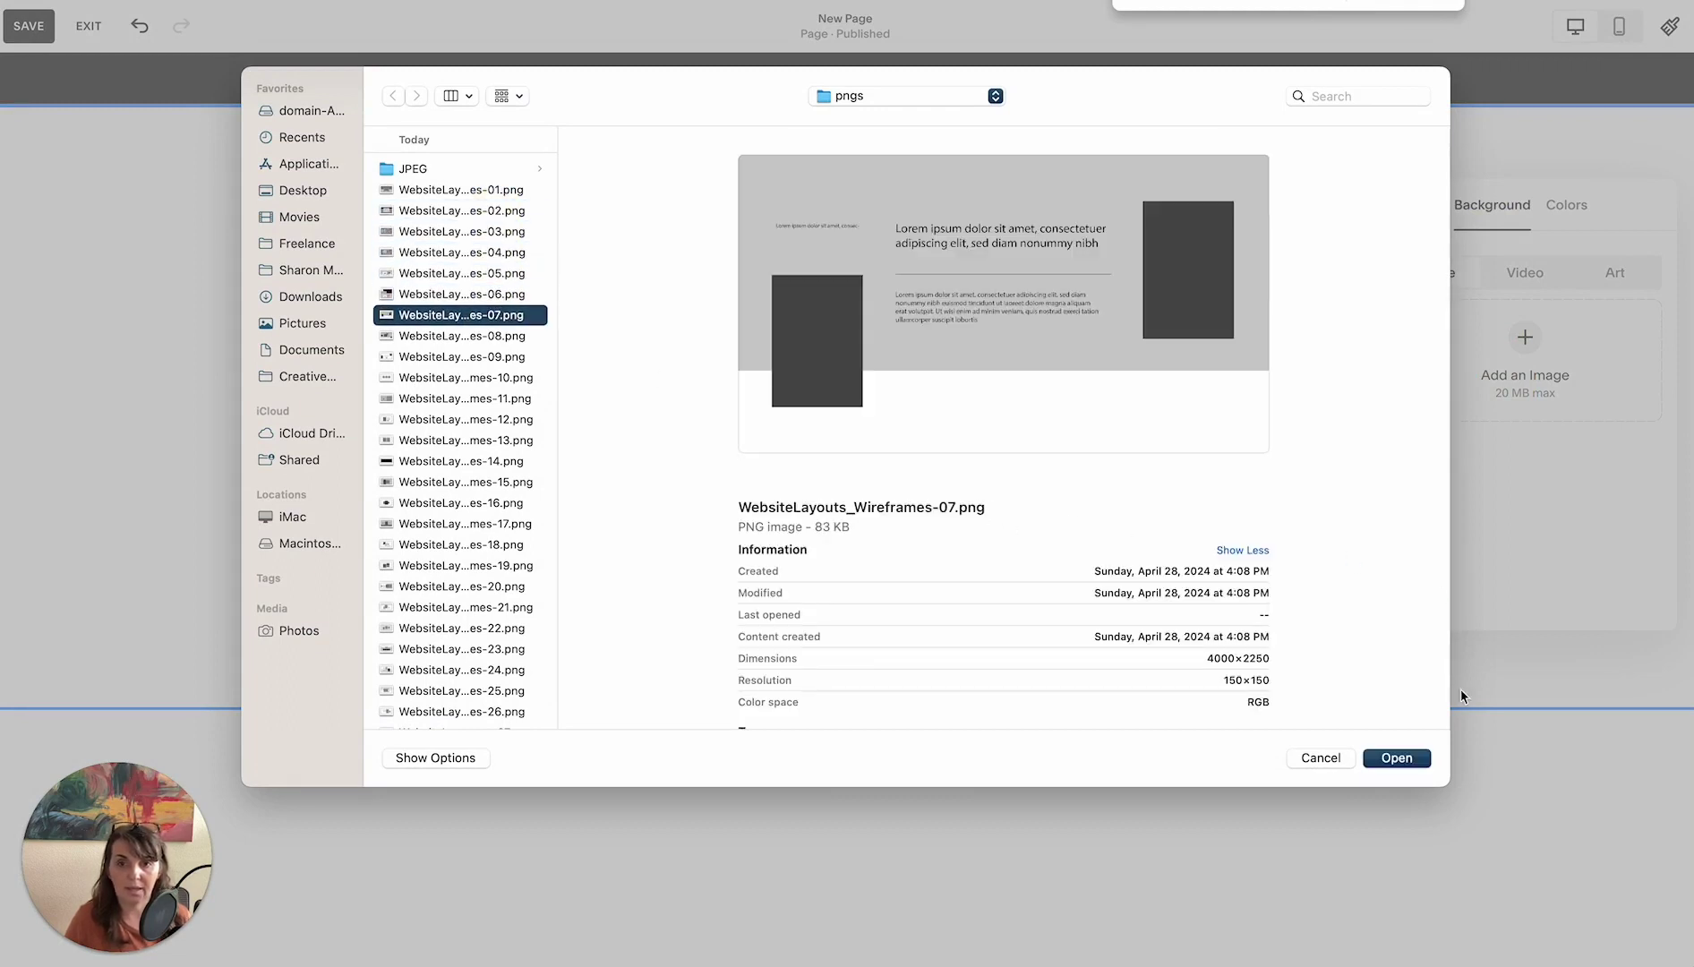
pyautogui.click(1396, 757)
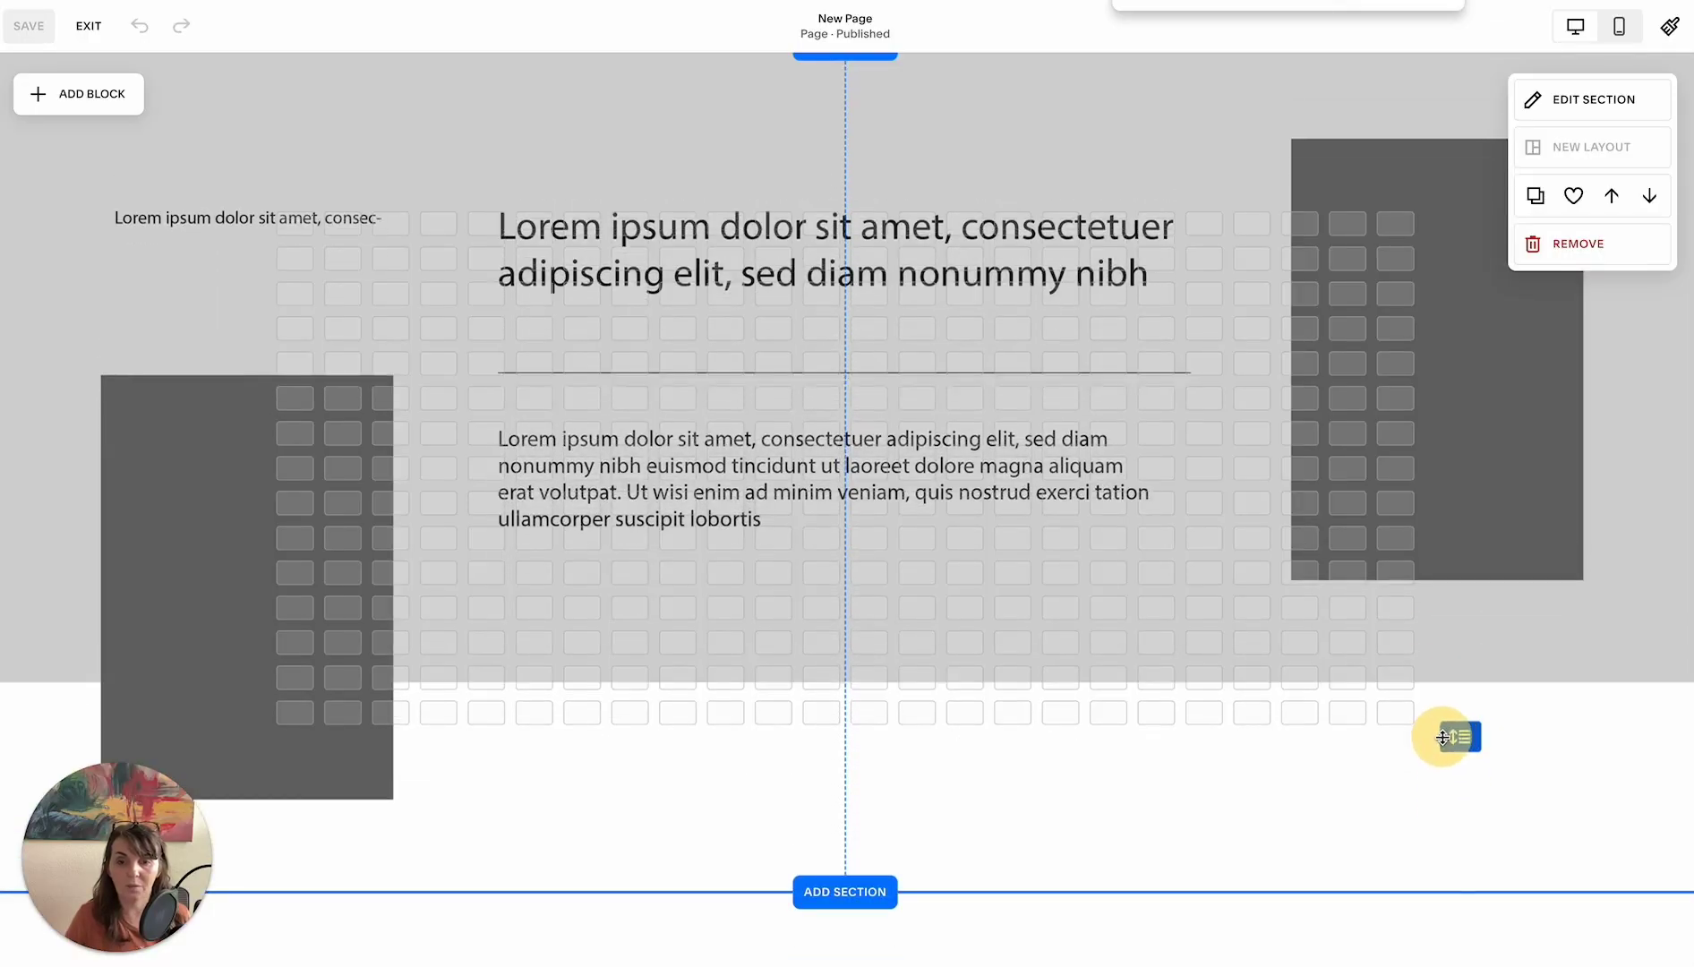
# Turn off Fill Screen for the wireframe section and extend its grid downward until the section fits the full wireframe
pyautogui.moveTo(1449, 768)
pyautogui.mouseDown()
pyautogui.moveTo(1459, 705)
pyautogui.moveTo(1460, 772)
pyautogui.mouseUp()
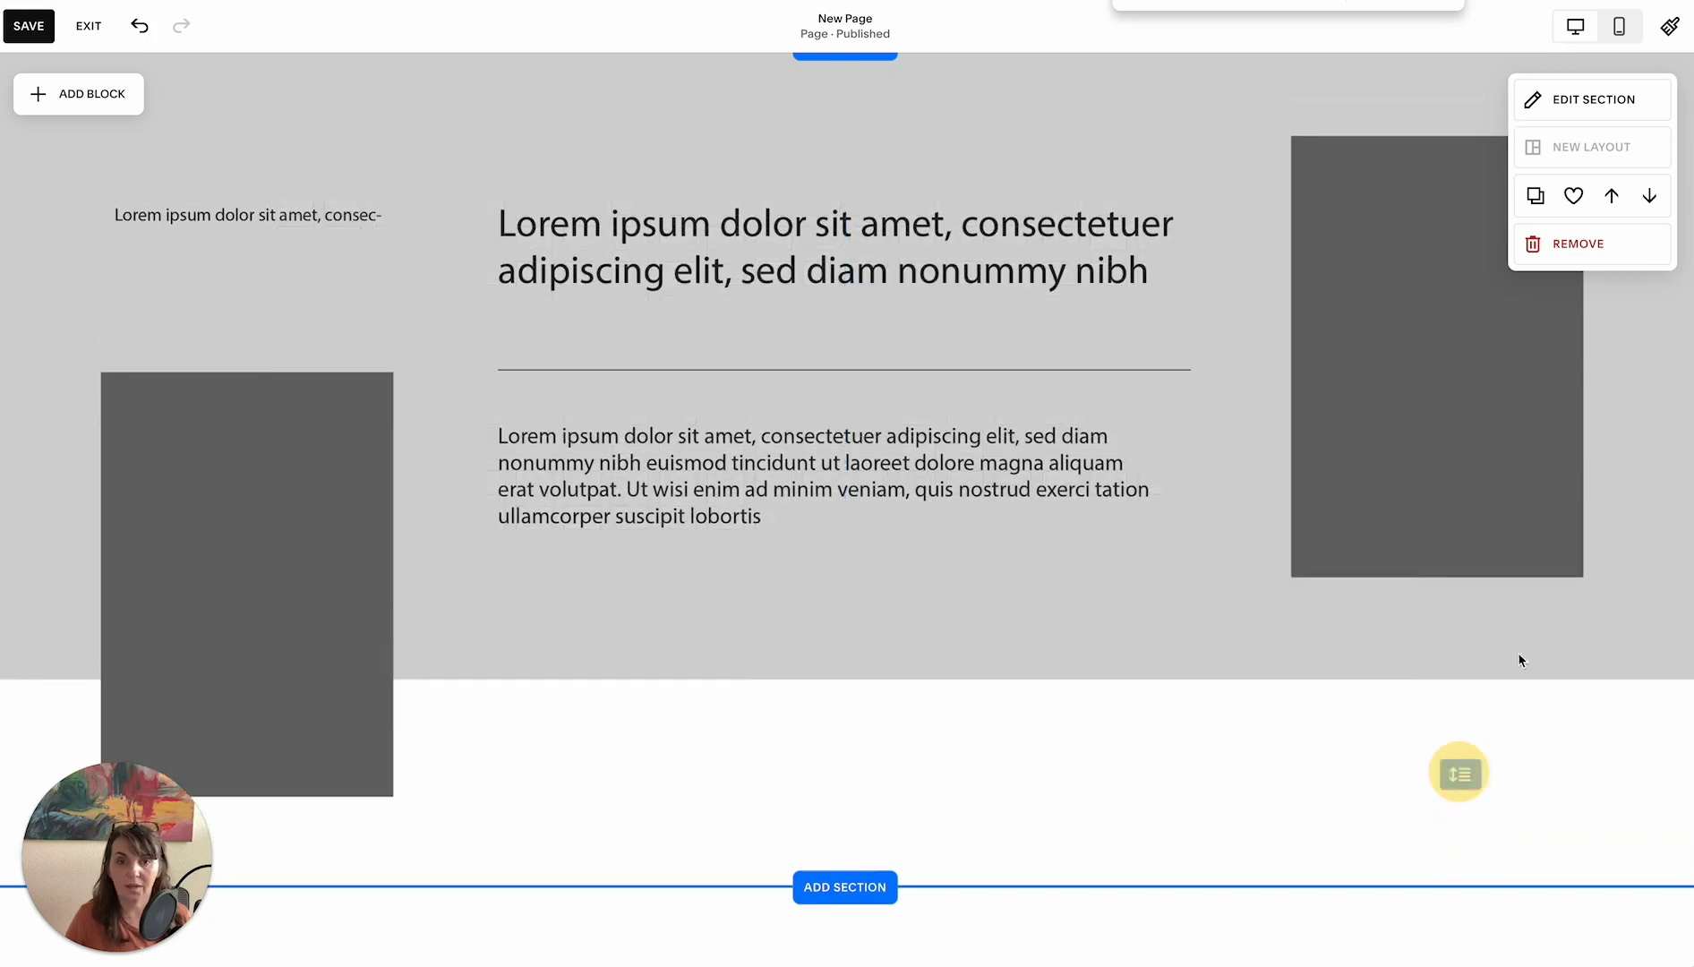
pyautogui.click(1579, 101)
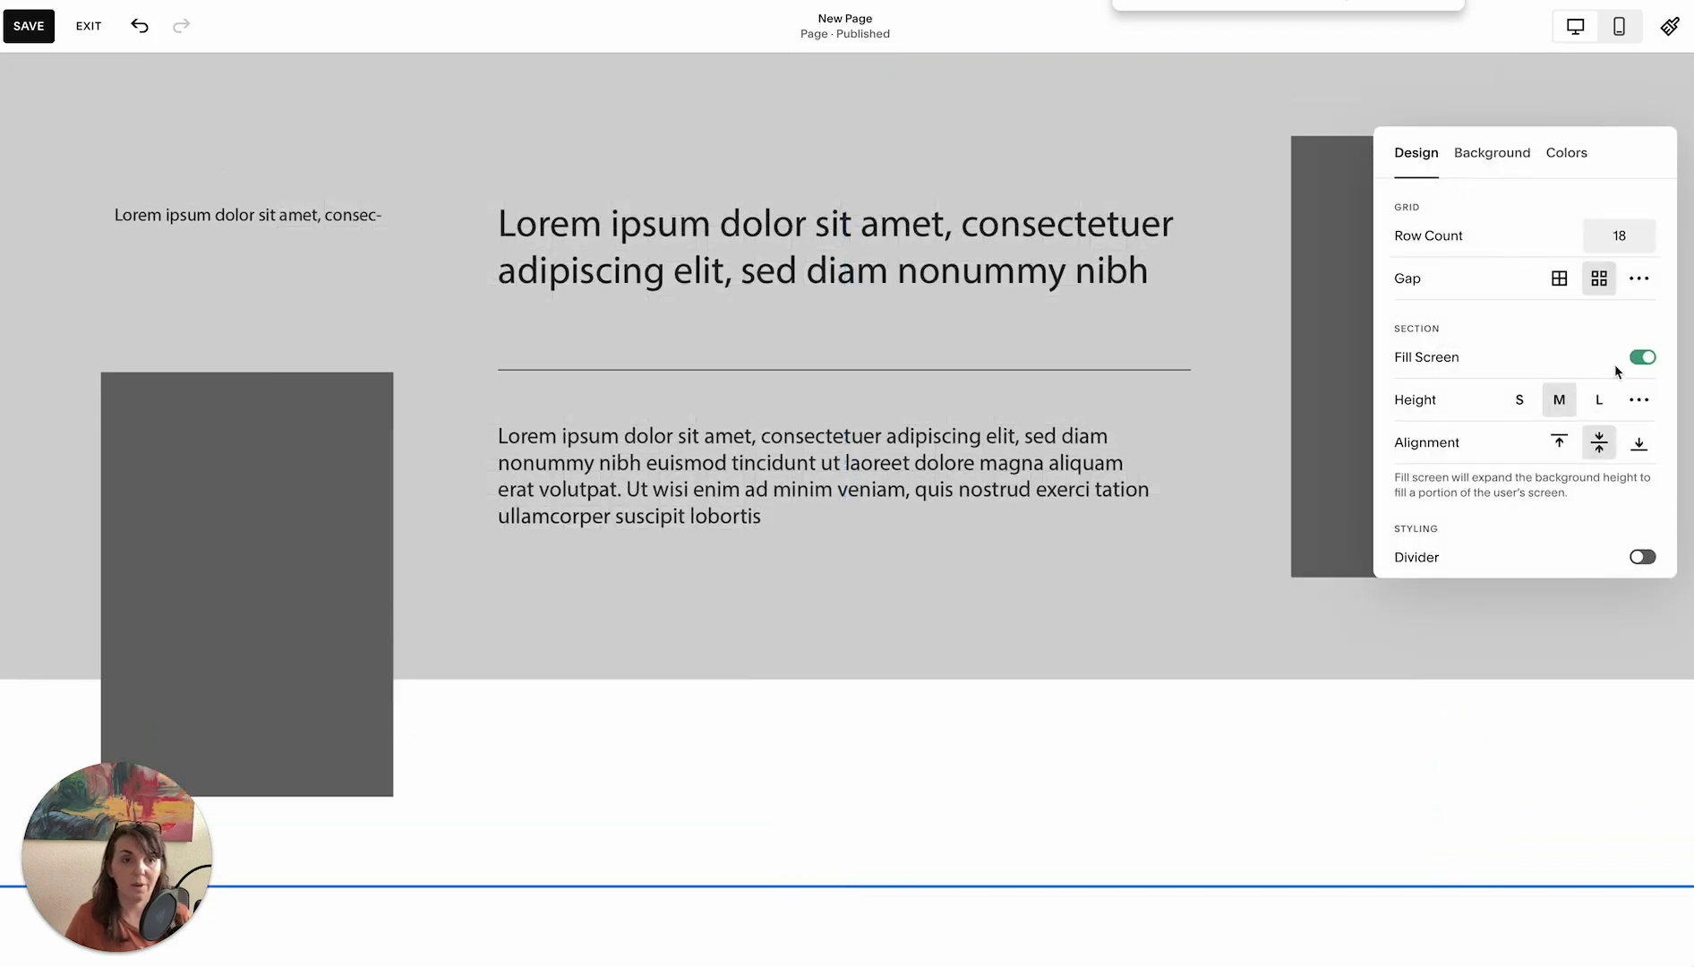
pyautogui.click(1643, 360)
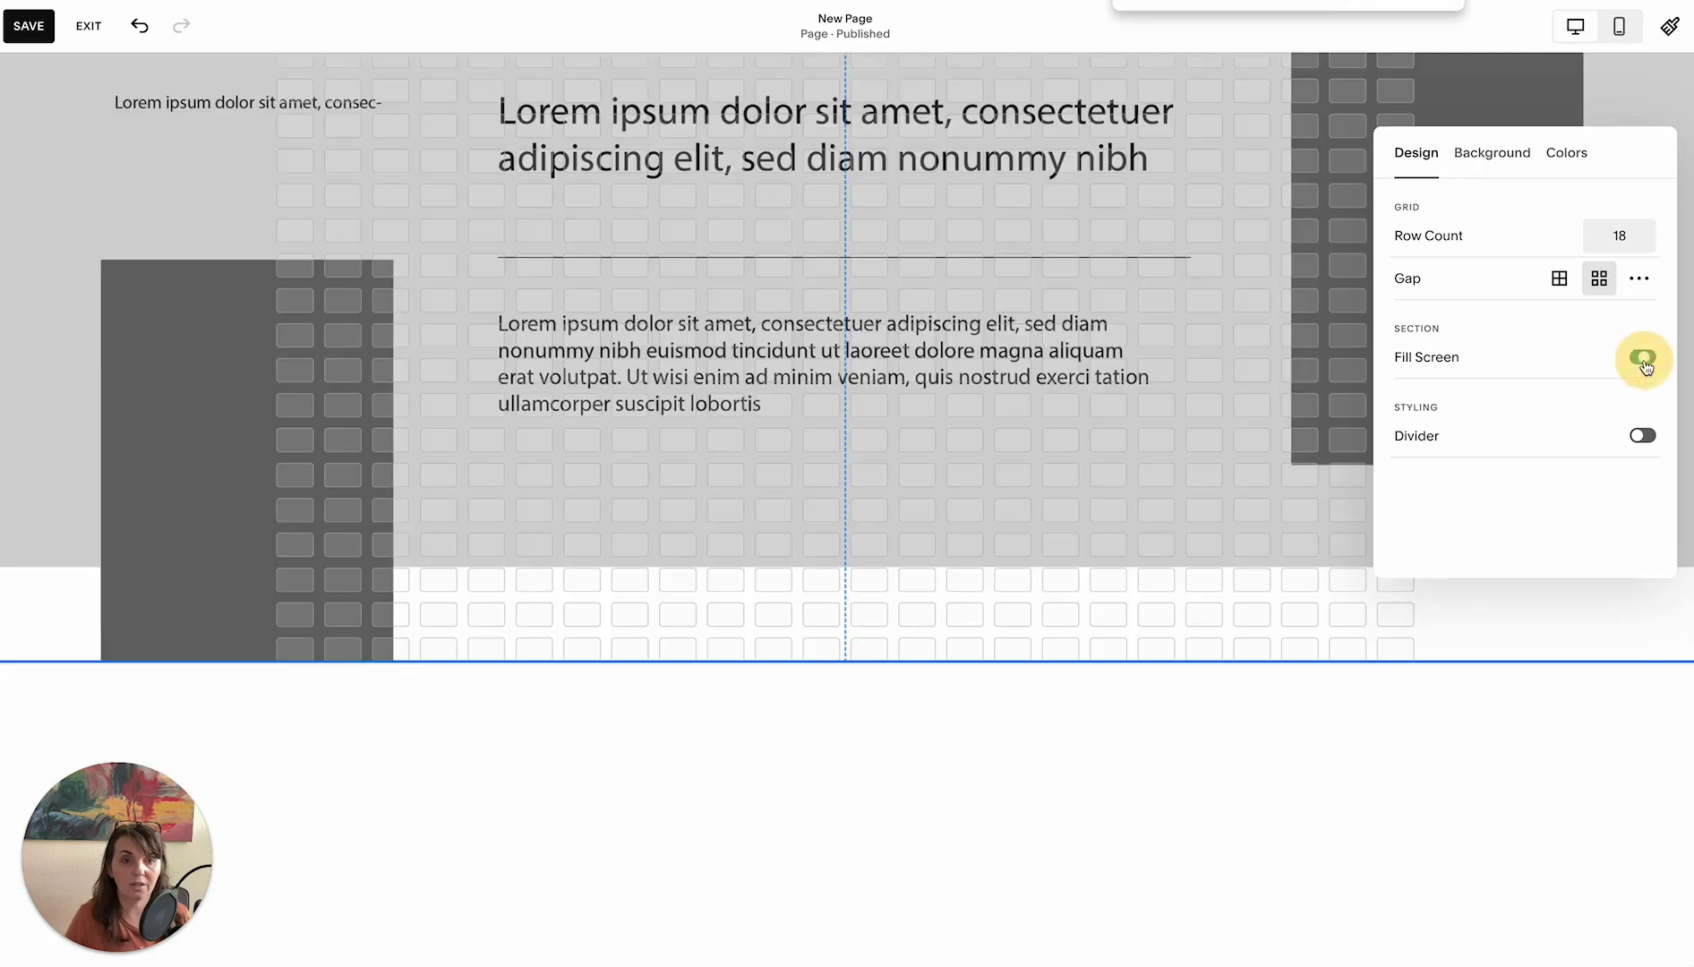
pyautogui.click(1172, 301)
pyautogui.moveTo(1460, 644); pyautogui.dragTo(1482, 821)
pyautogui.scroll(2, 1285, 491)
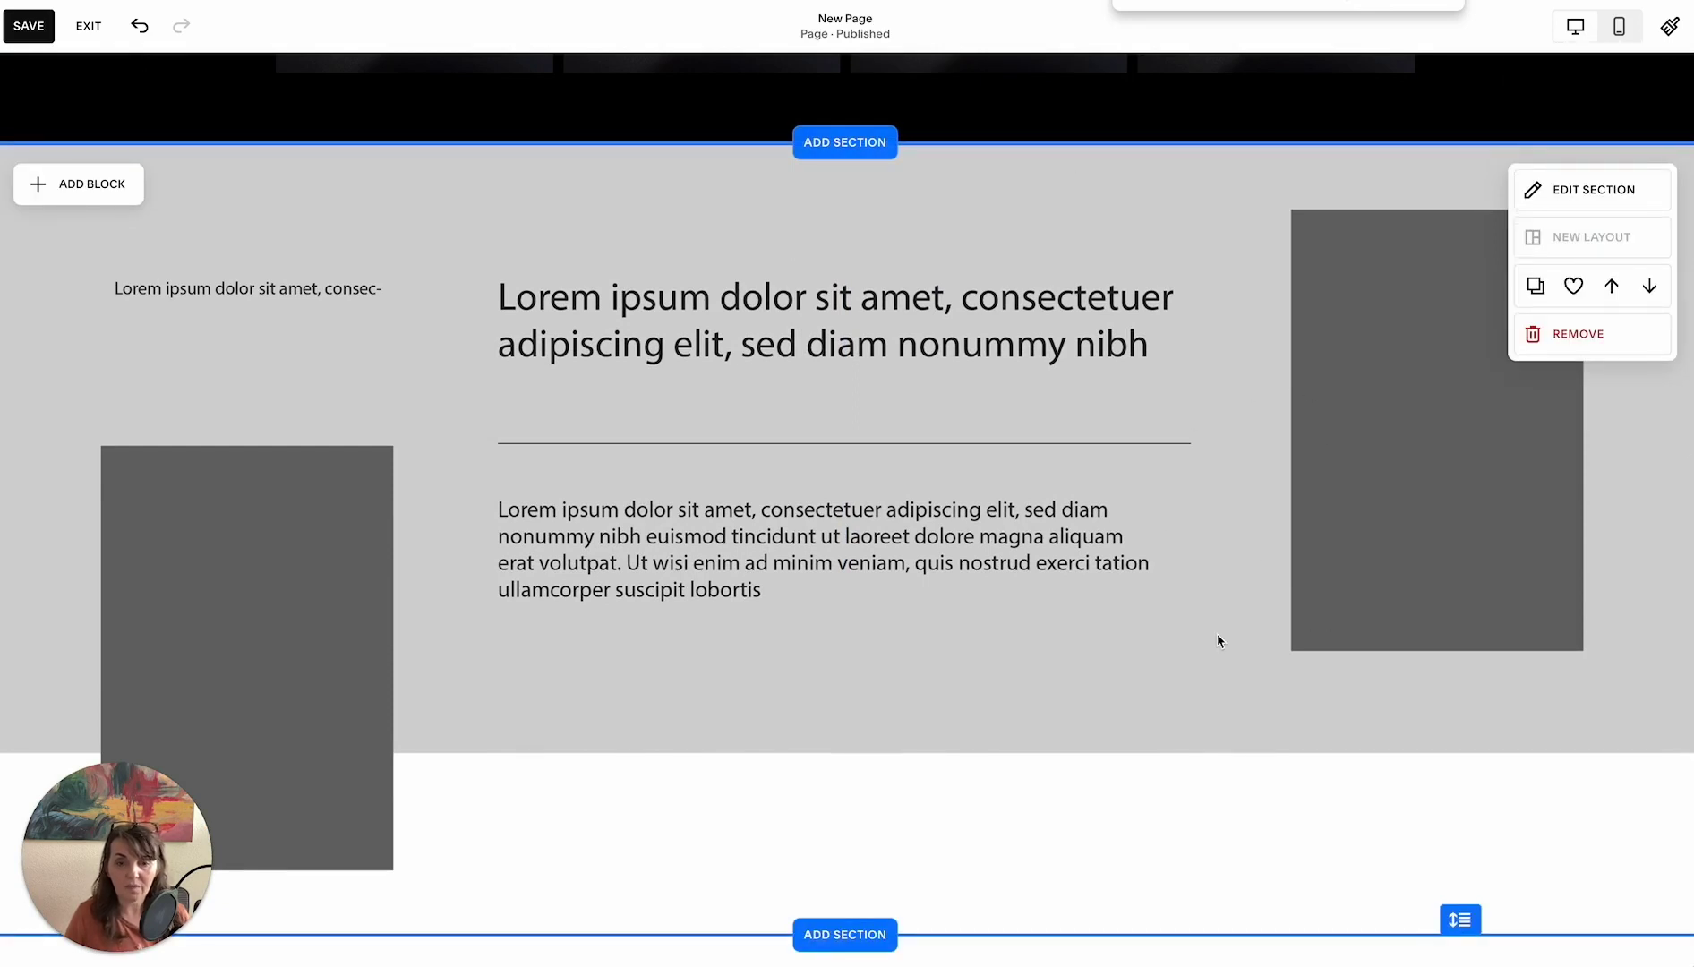
pyautogui.click(1175, 714)
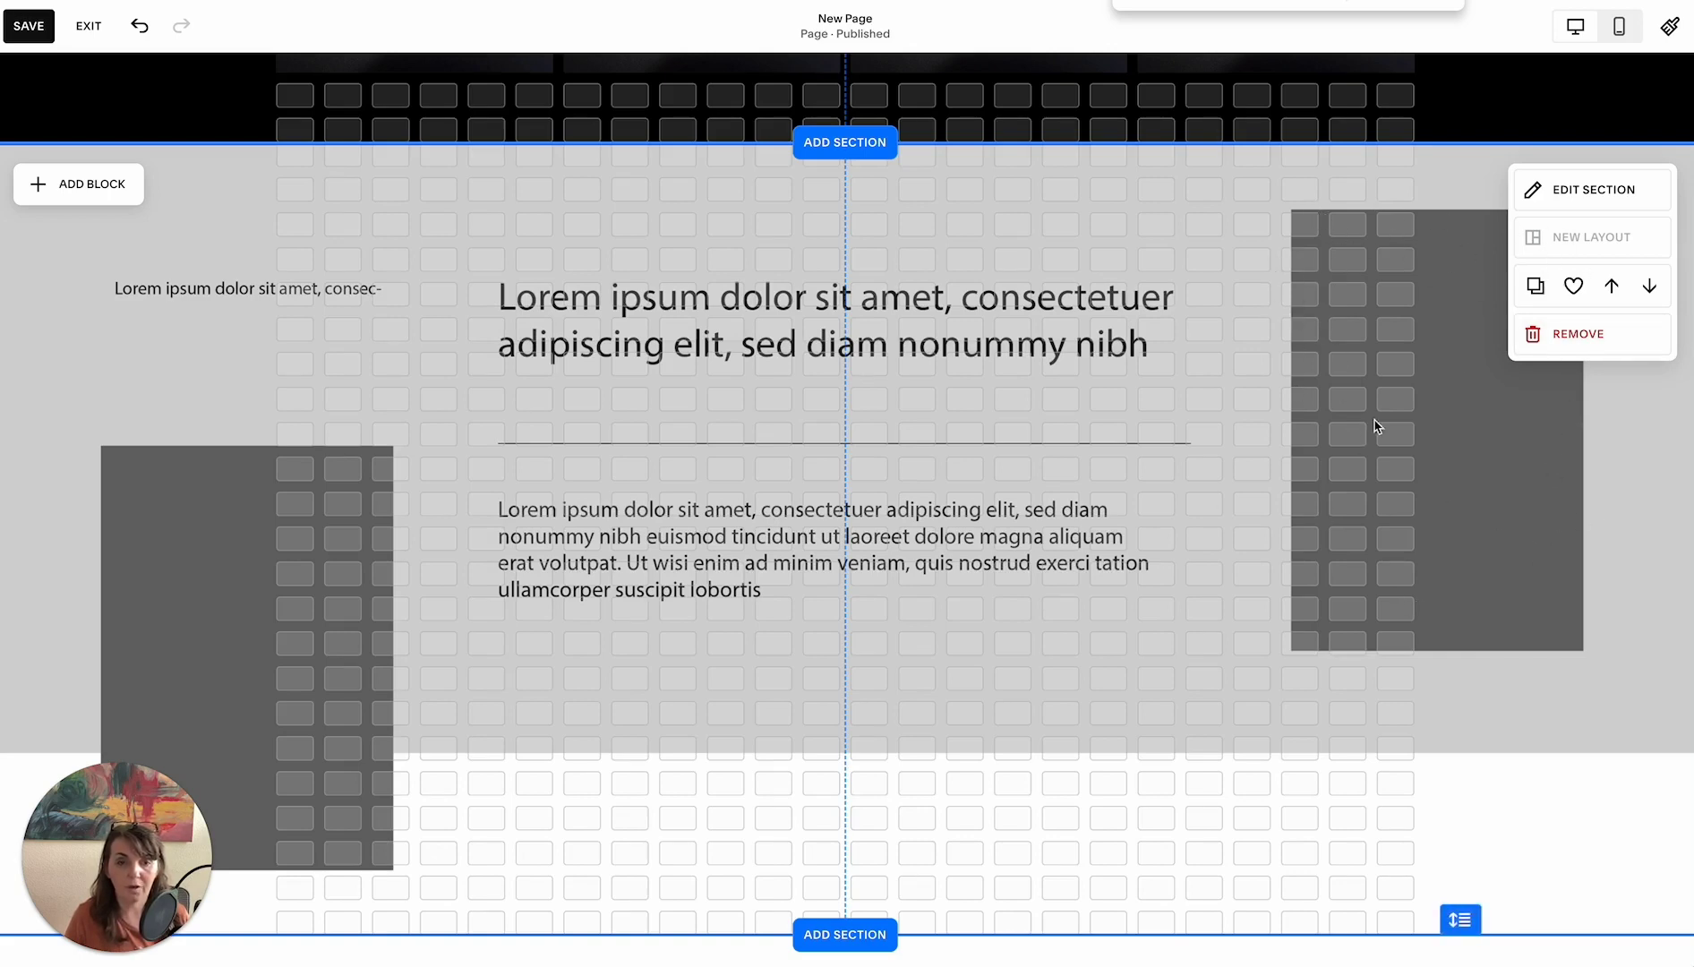
# Add an image block over the wireframe's right dark rectangle, matching its height and running to the page's right edge
pyautogui.click(100, 187)
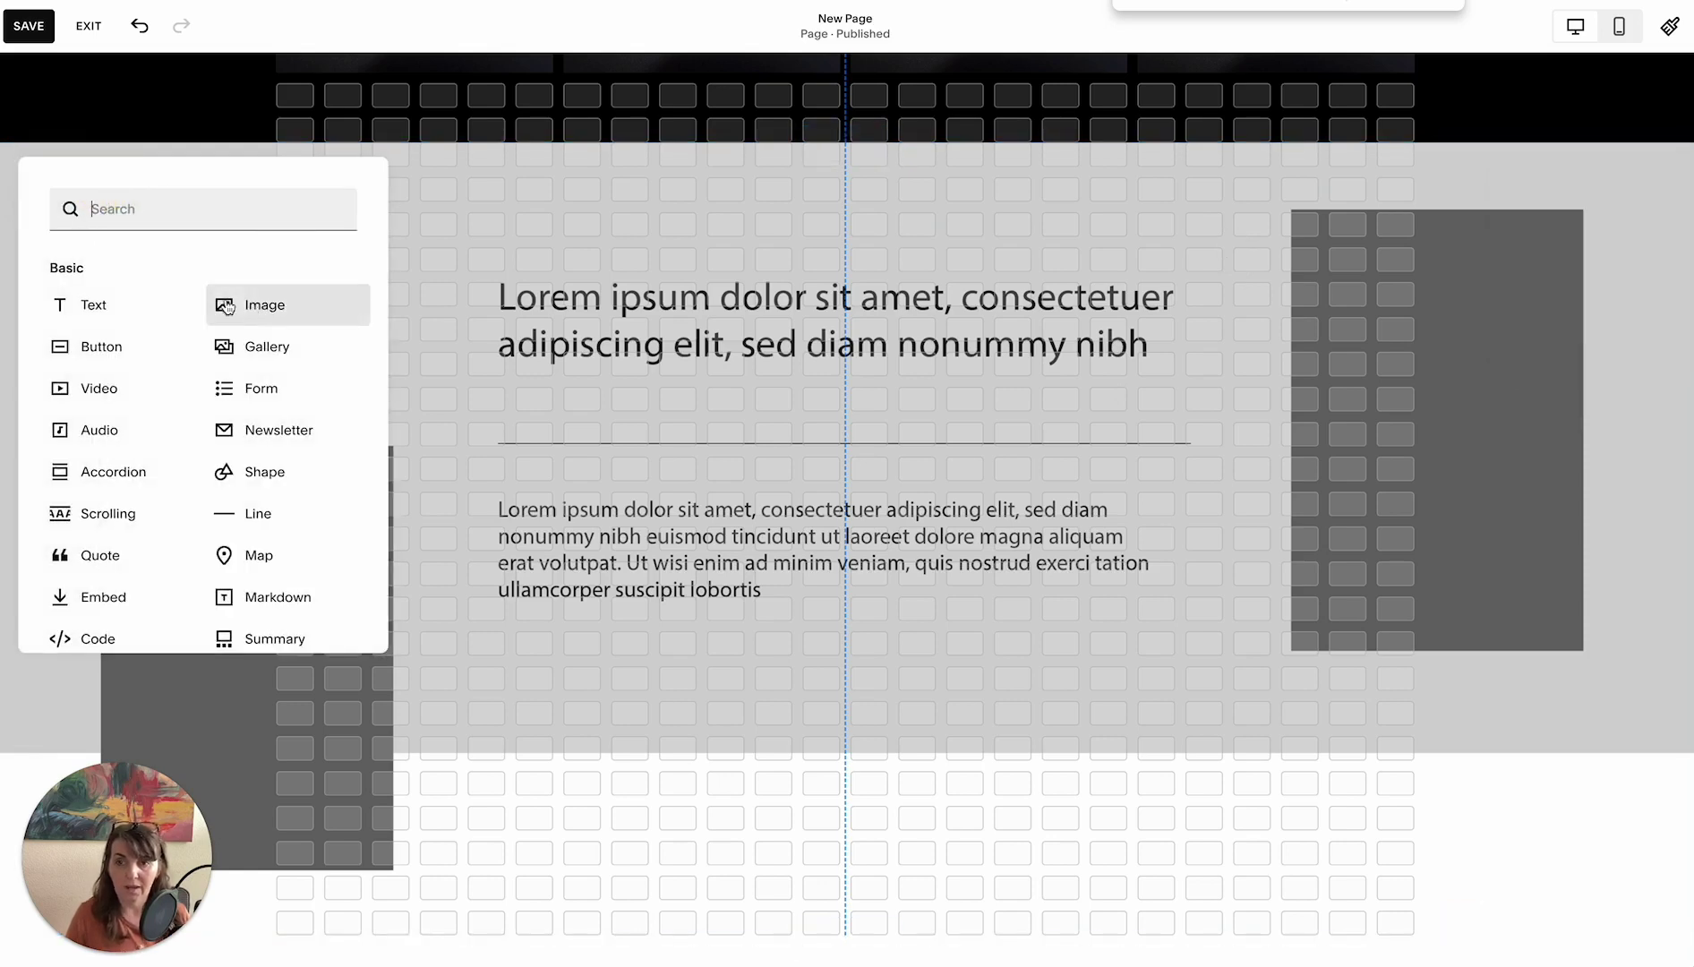
pyautogui.click(264, 309)
pyautogui.moveTo(345, 300); pyautogui.dragTo(1350, 256)
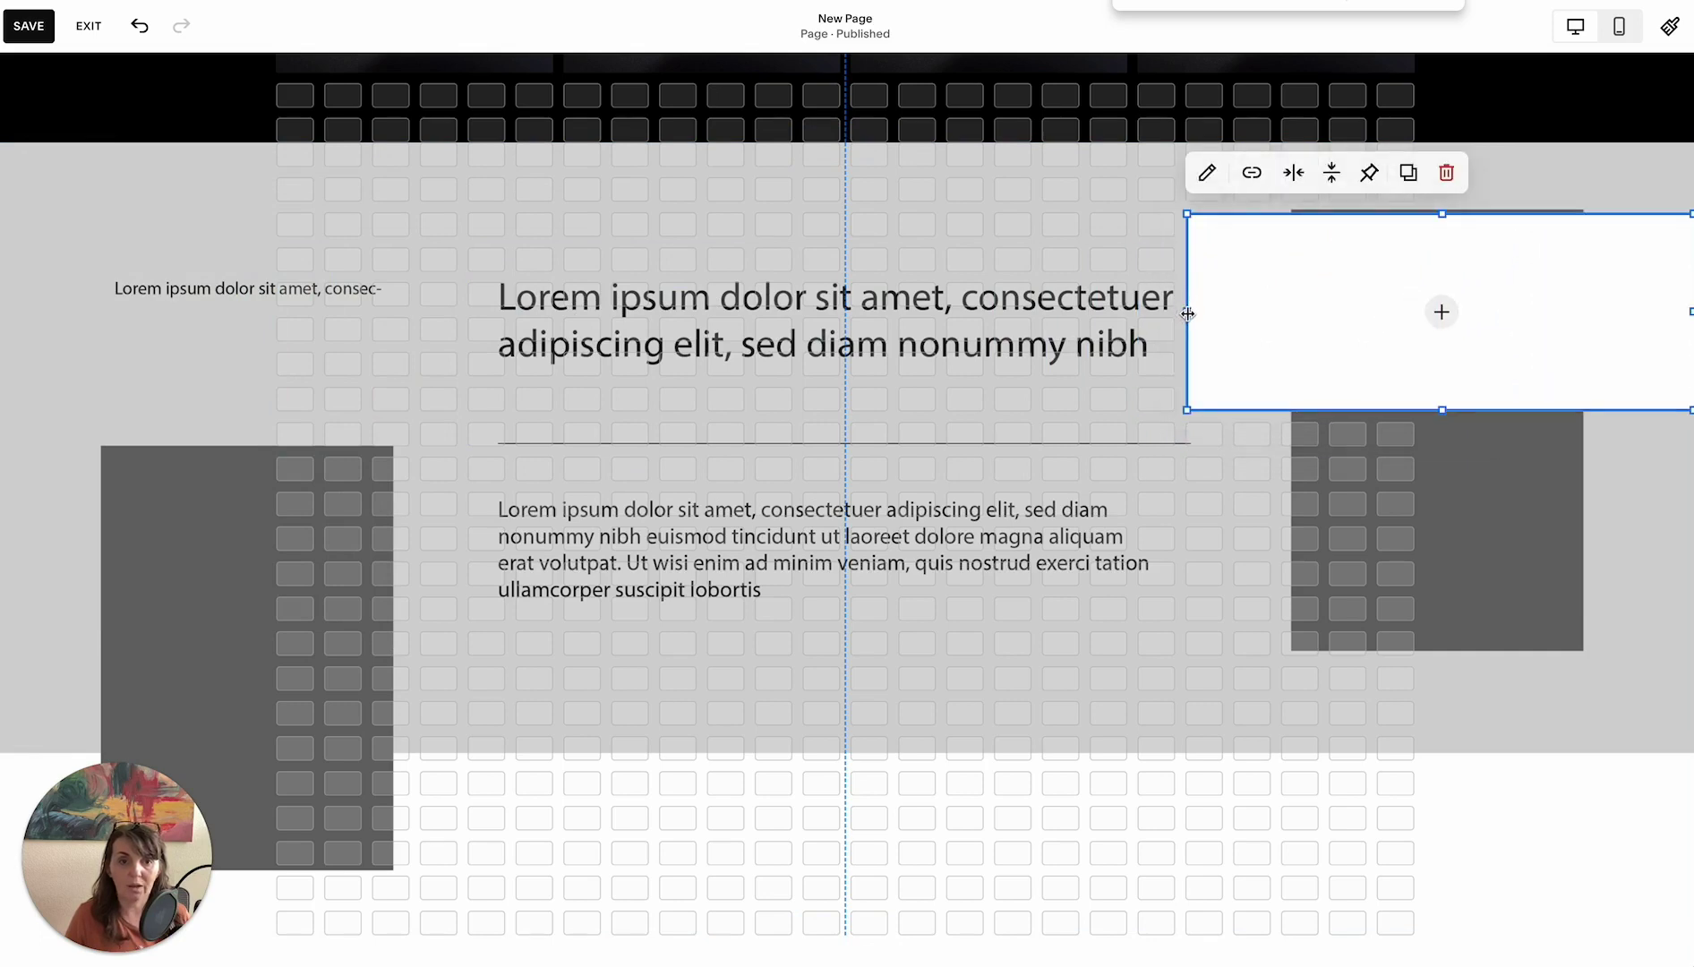
pyautogui.moveTo(1188, 286); pyautogui.dragTo(1290, 305)
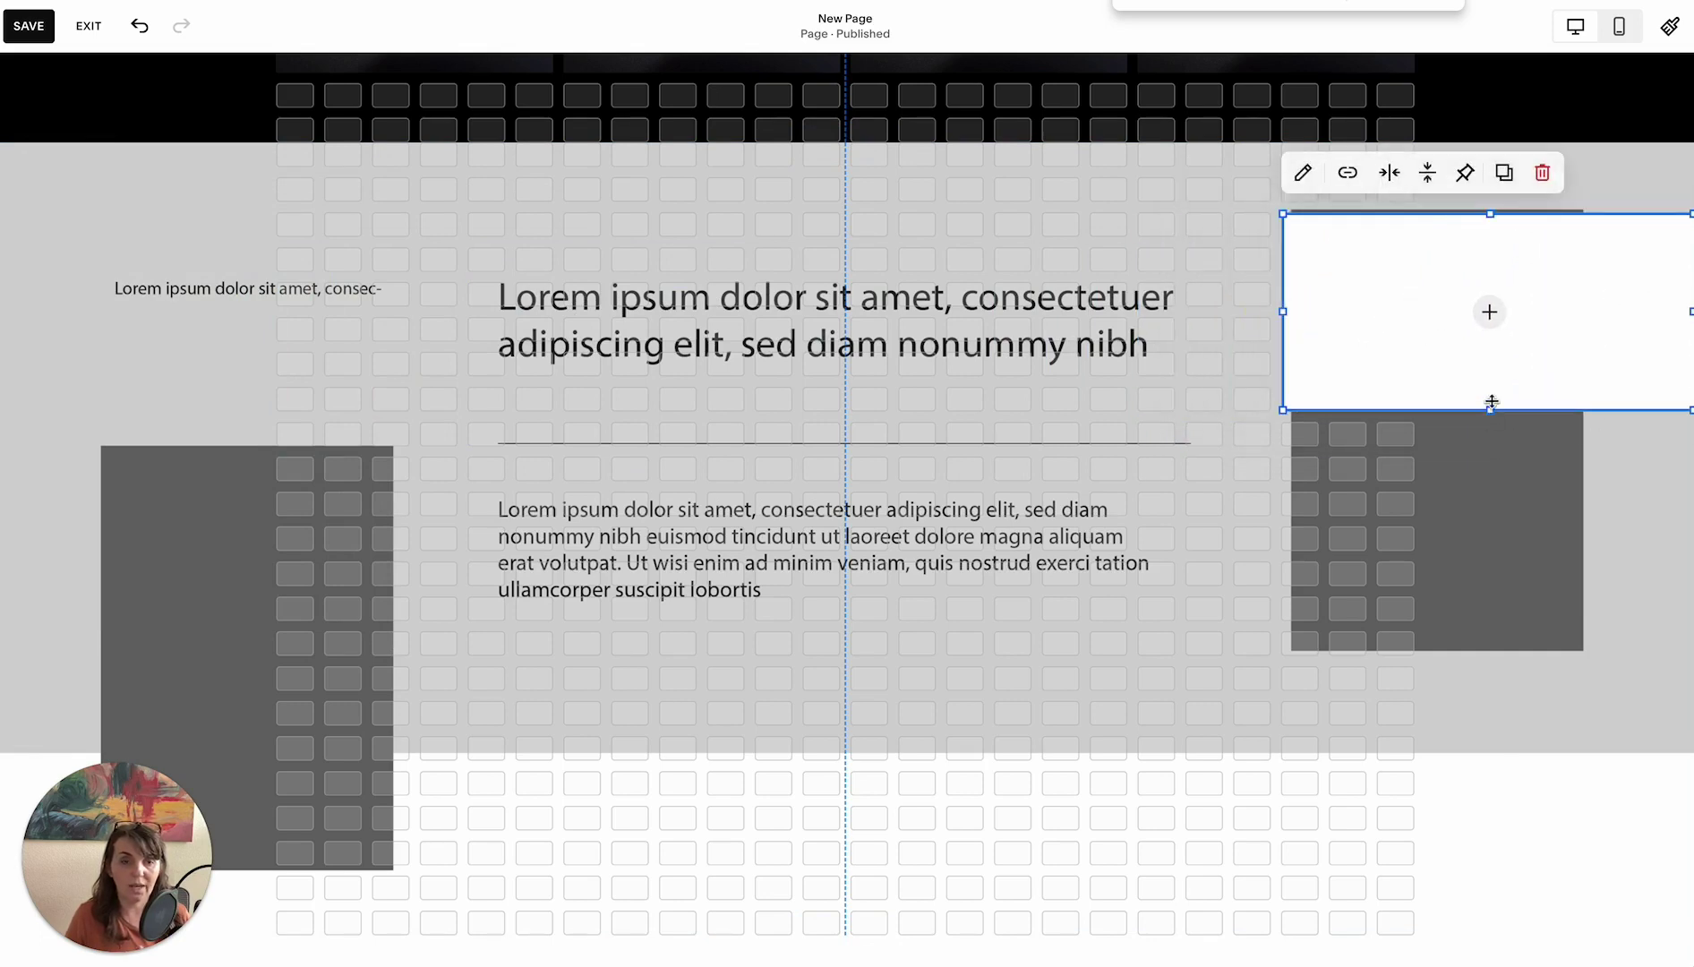
pyautogui.moveTo(1491, 402); pyautogui.dragTo(1493, 650)
# Duplicate the image block and fit the copy over the wireframe's left dark rectangle, extending to the page's left edge
pyautogui.click(1504, 173)
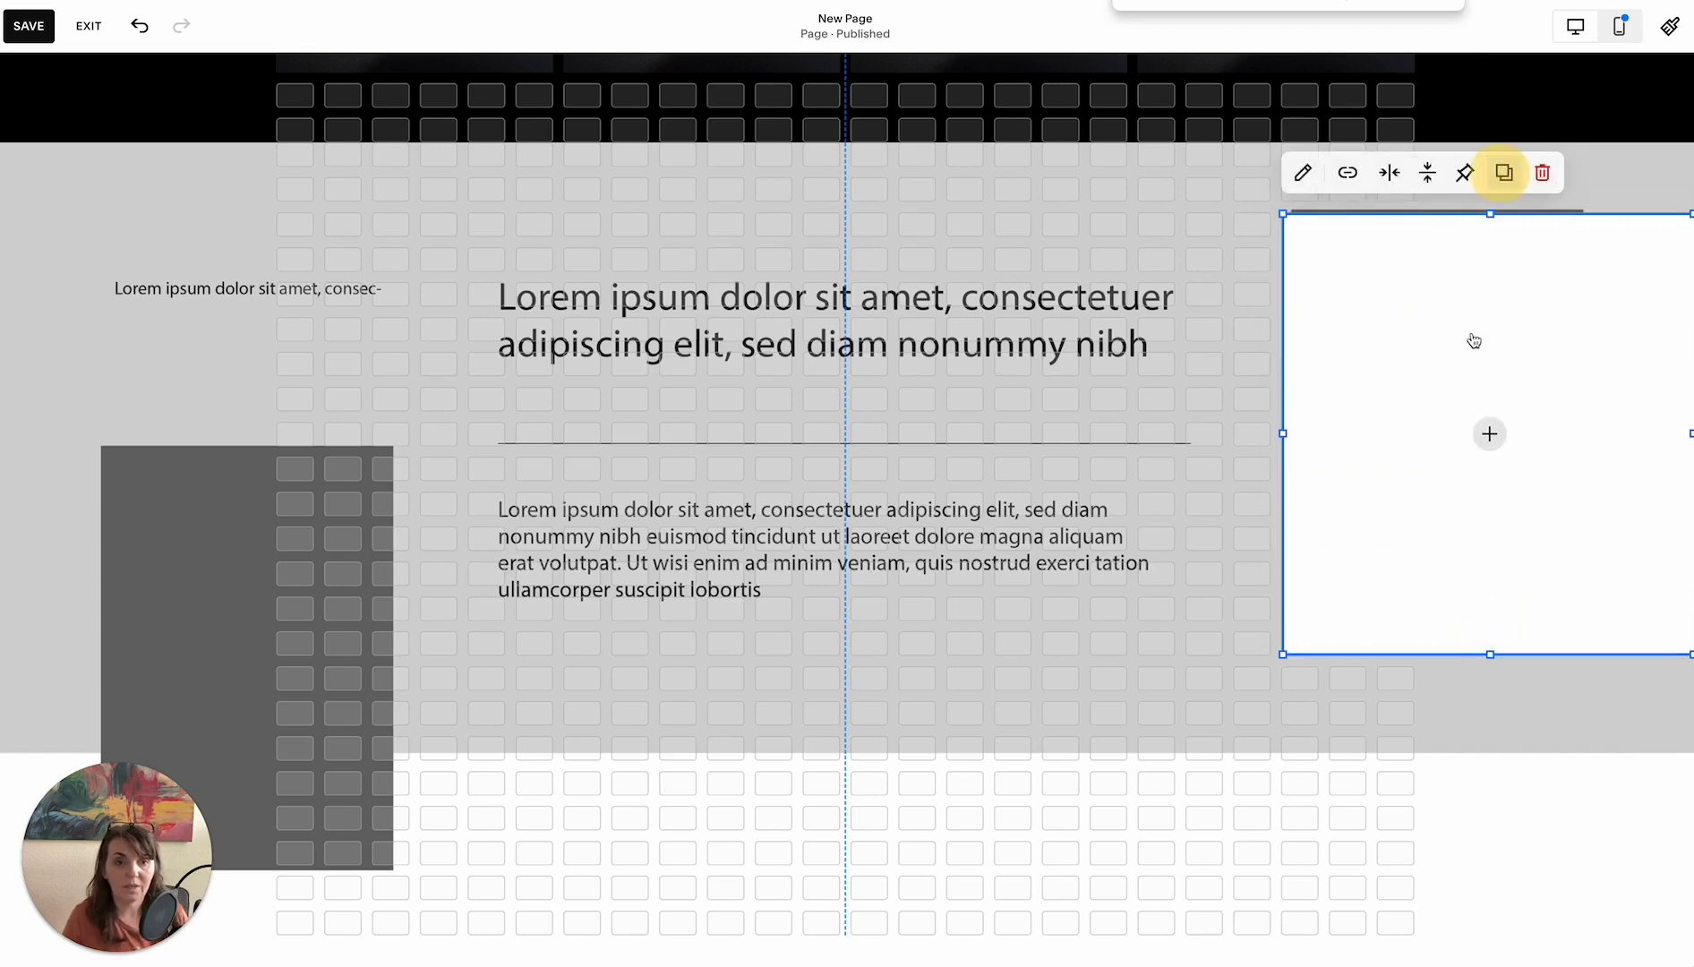
pyautogui.moveTo(1569, 328); pyautogui.dragTo(331, 522)
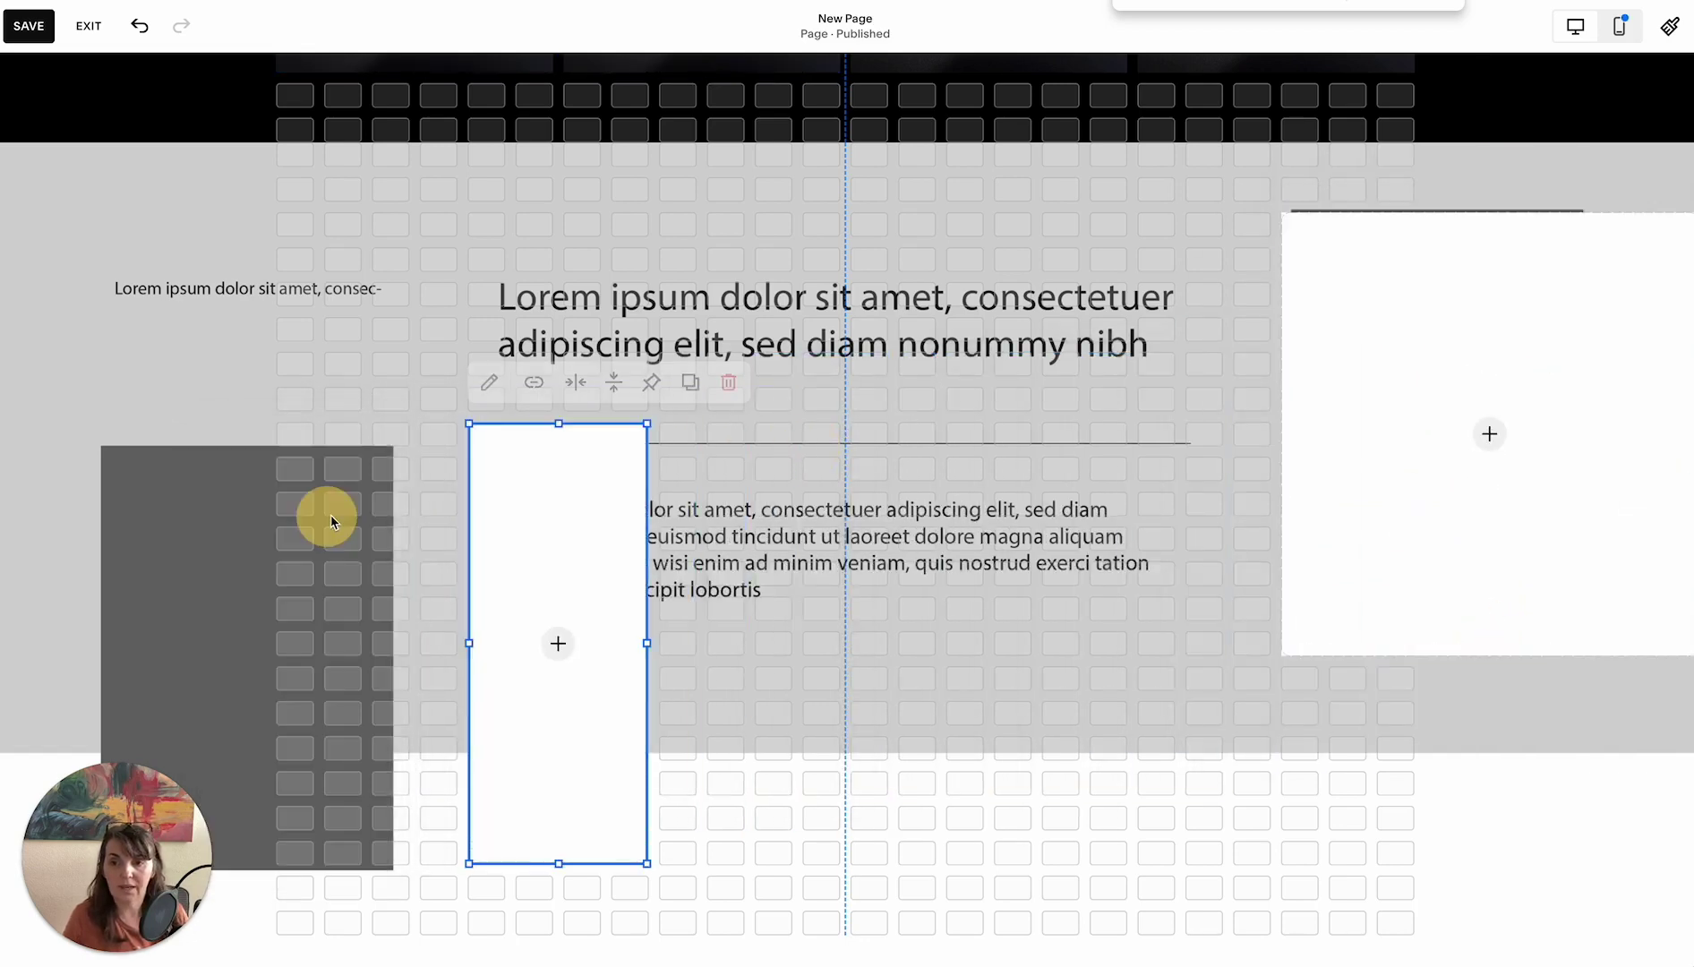
pyautogui.moveTo(550, 470); pyautogui.dragTo(318, 483)
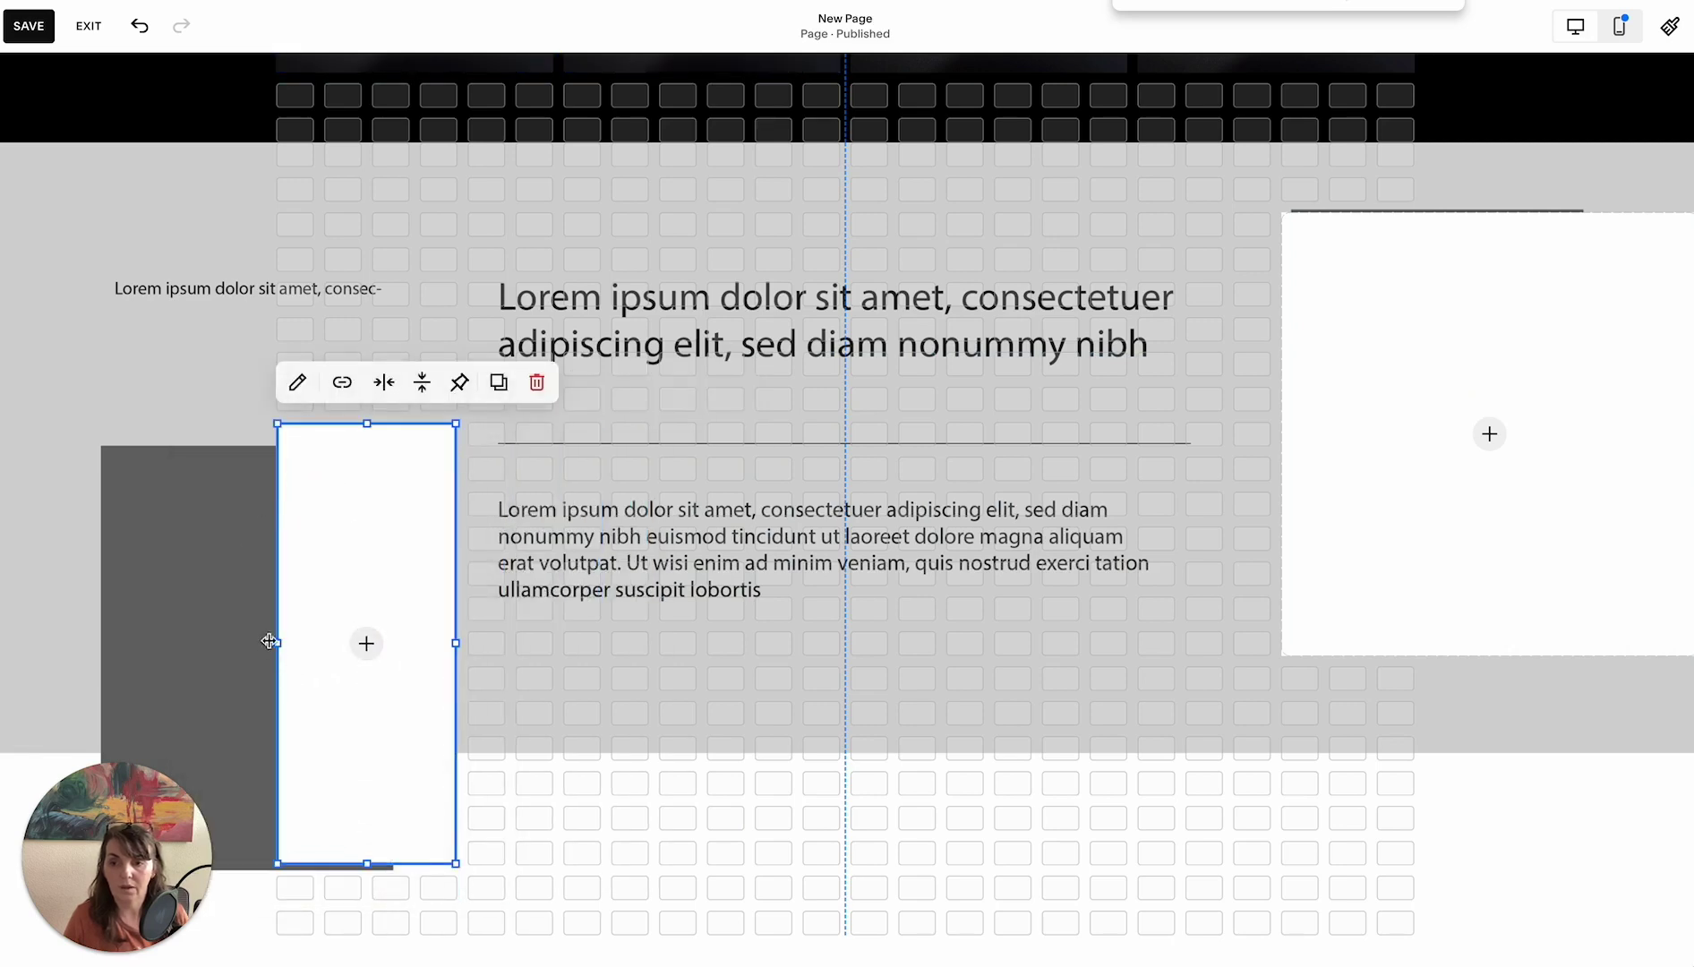
pyautogui.moveTo(269, 642); pyautogui.dragTo(2, 616)
pyautogui.moveTo(466, 466); pyautogui.dragTo(408, 650)
pyautogui.click(577, 777)
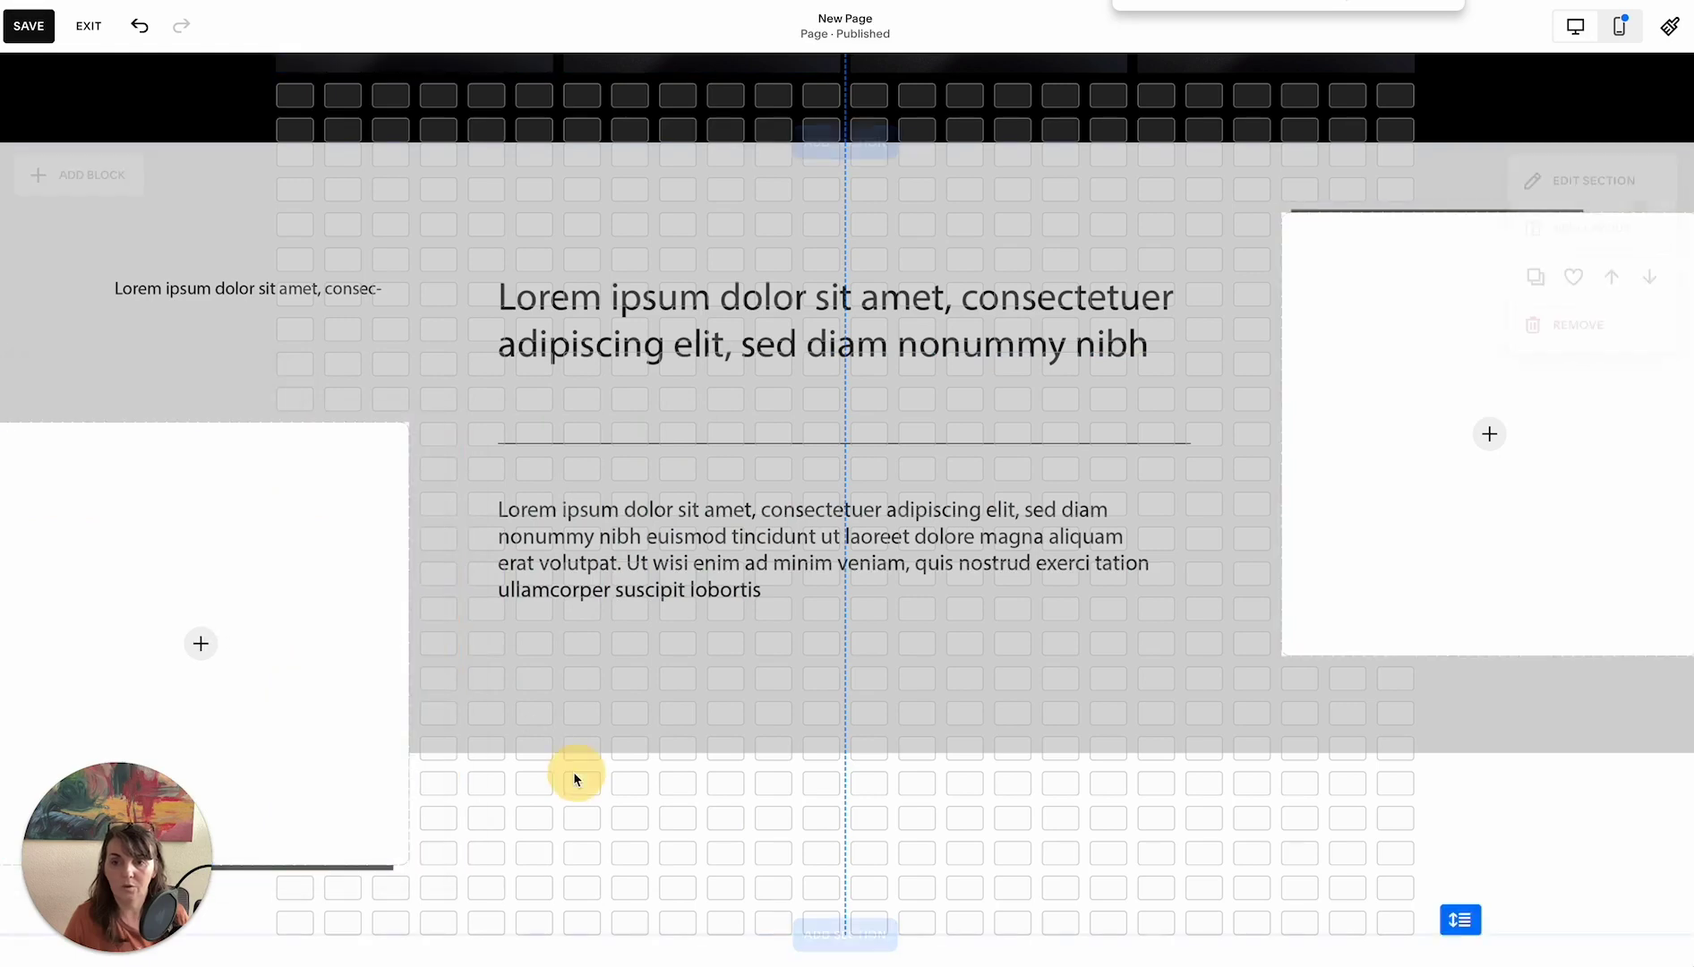
# Add a text block and resize it to cover the wireframe's two-line heading
pyautogui.click(103, 188)
pyautogui.click(122, 305)
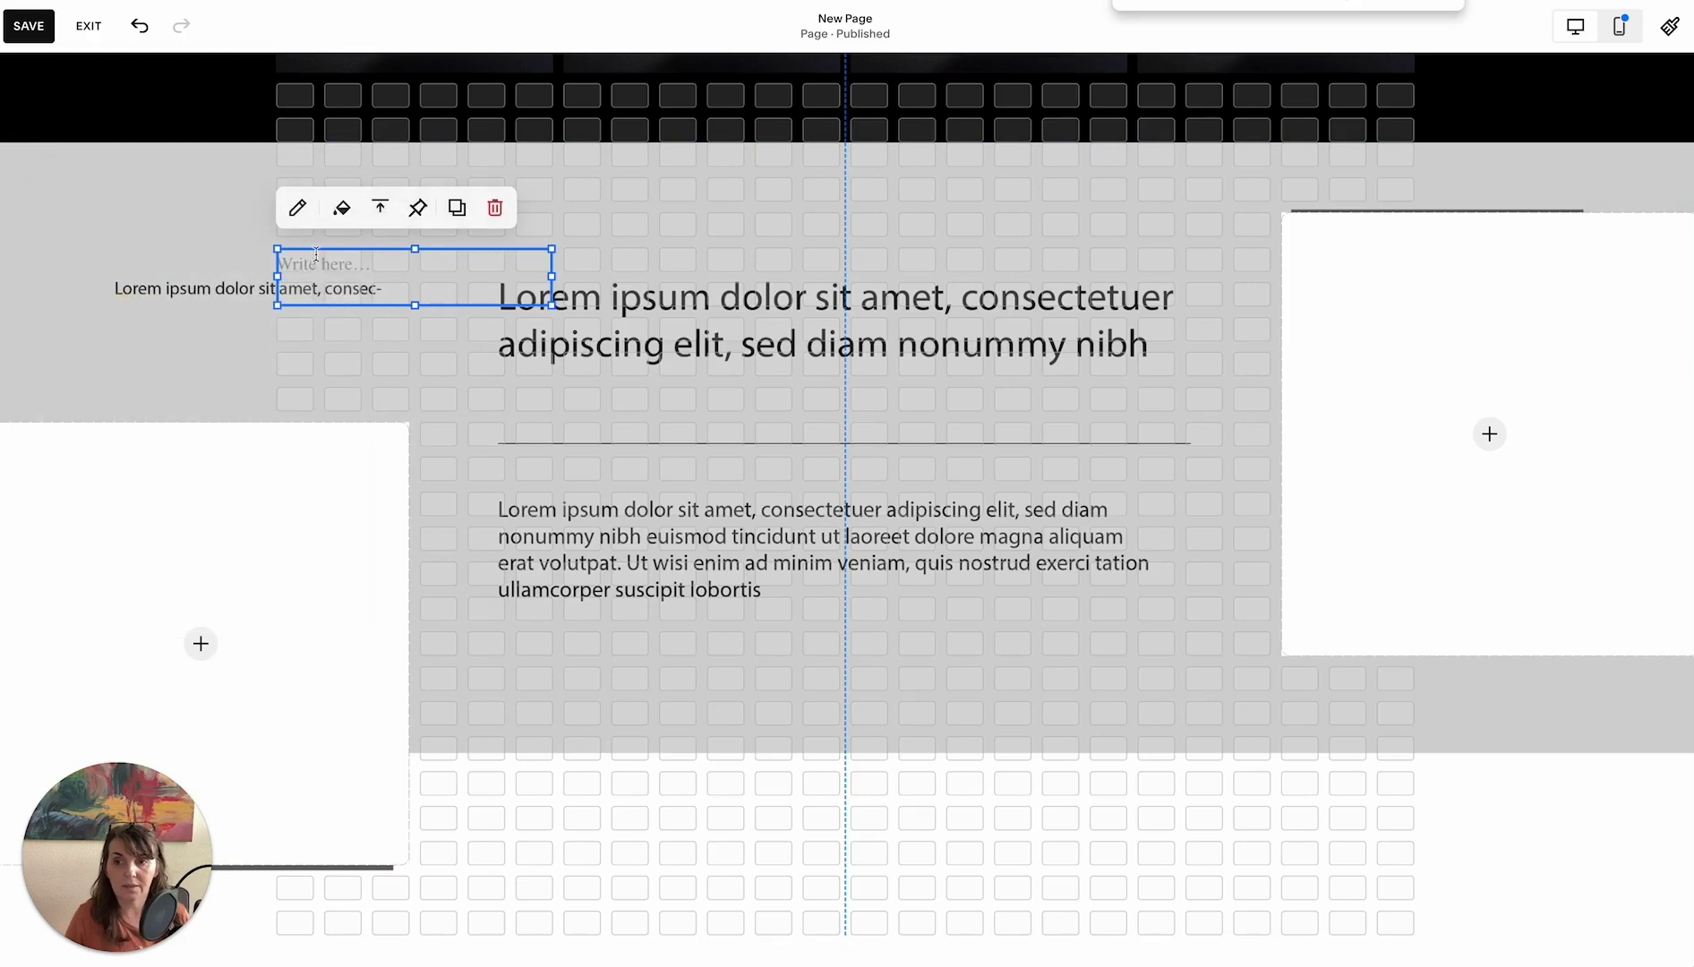
pyautogui.moveTo(453, 264); pyautogui.dragTo(661, 313)
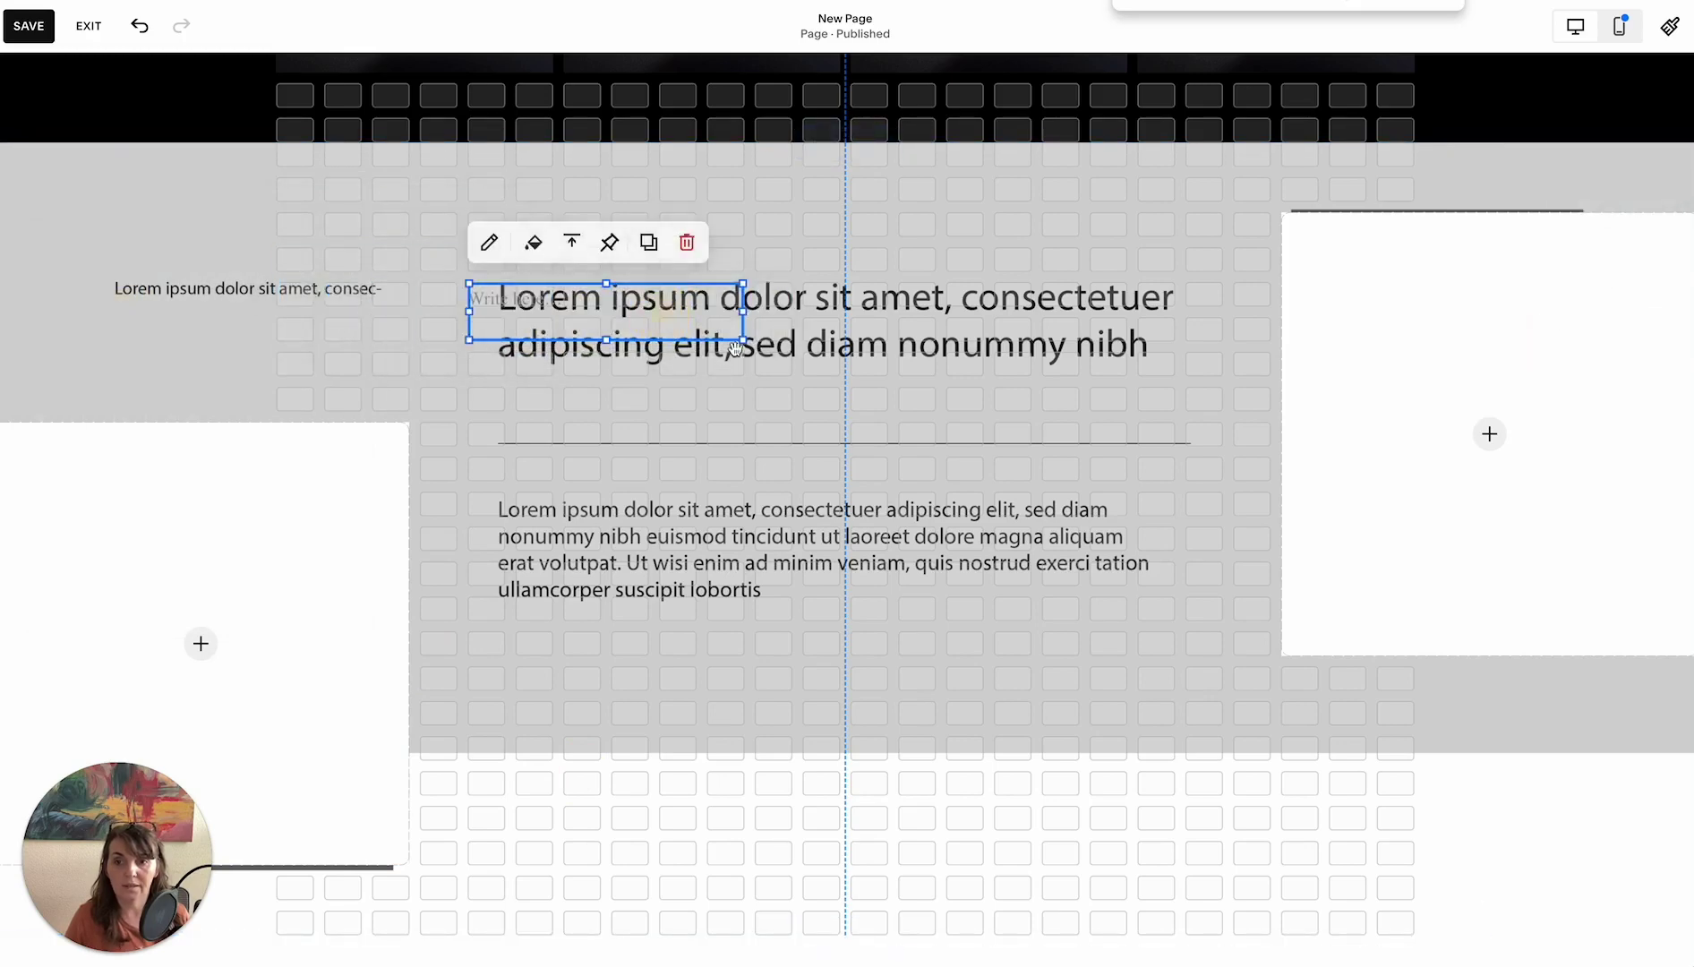
pyautogui.moveTo(772, 356); pyautogui.dragTo(1173, 386)
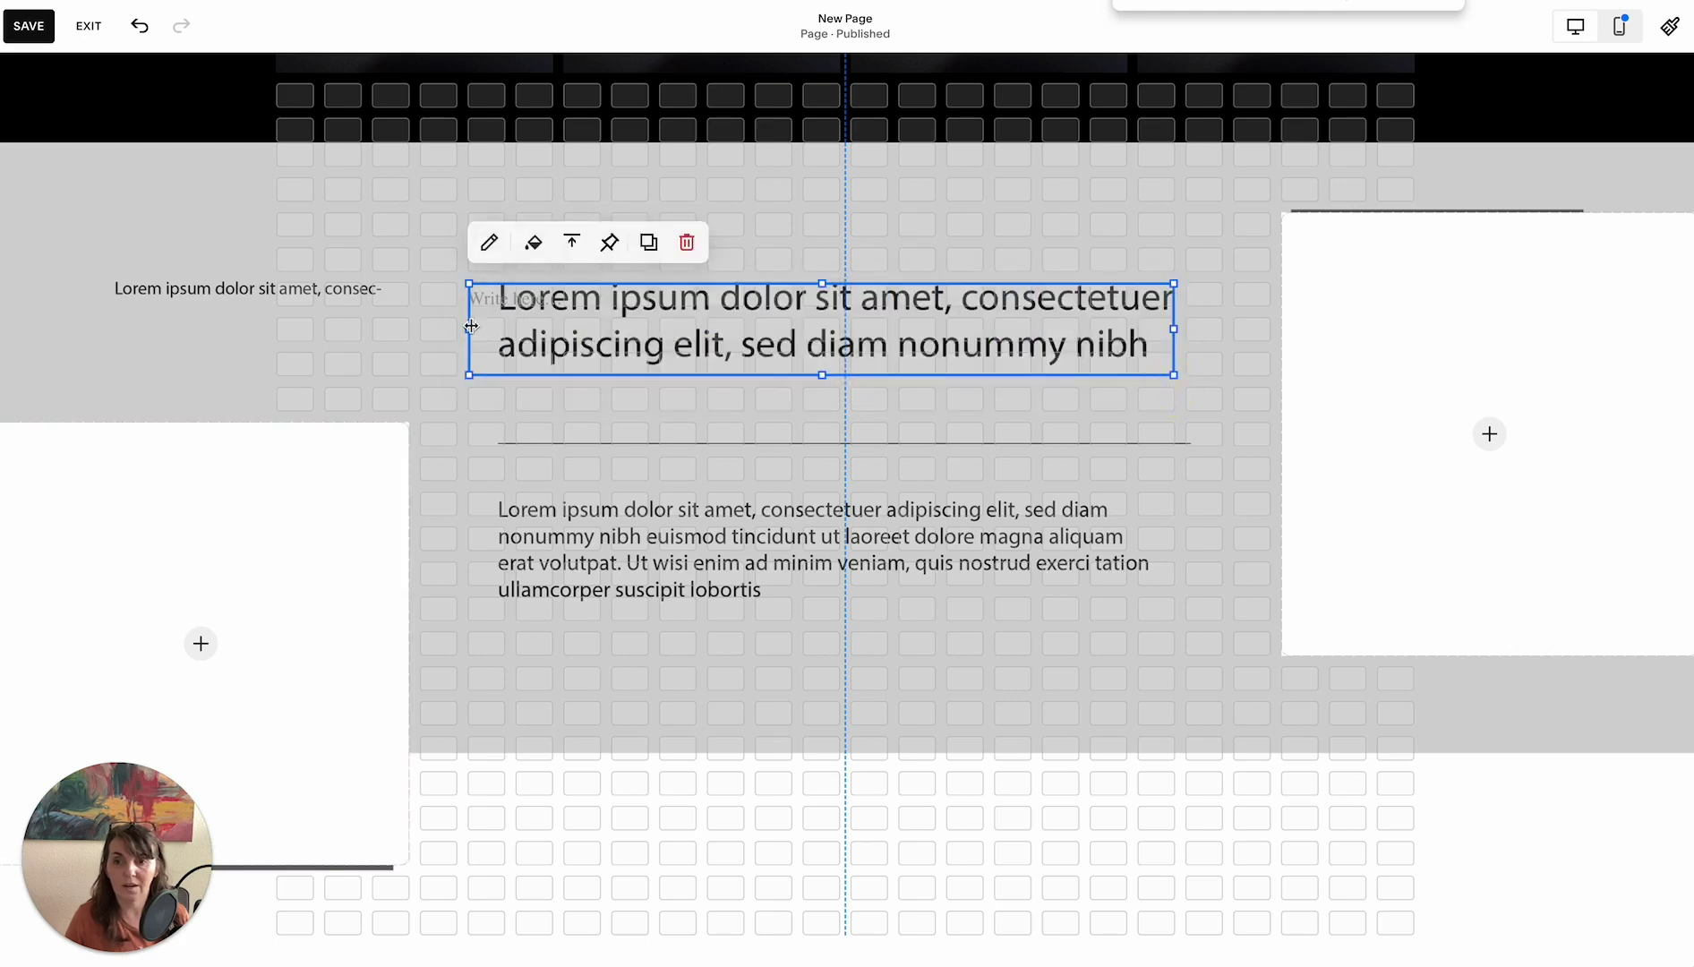
pyautogui.moveTo(471, 326); pyautogui.dragTo(516, 326)
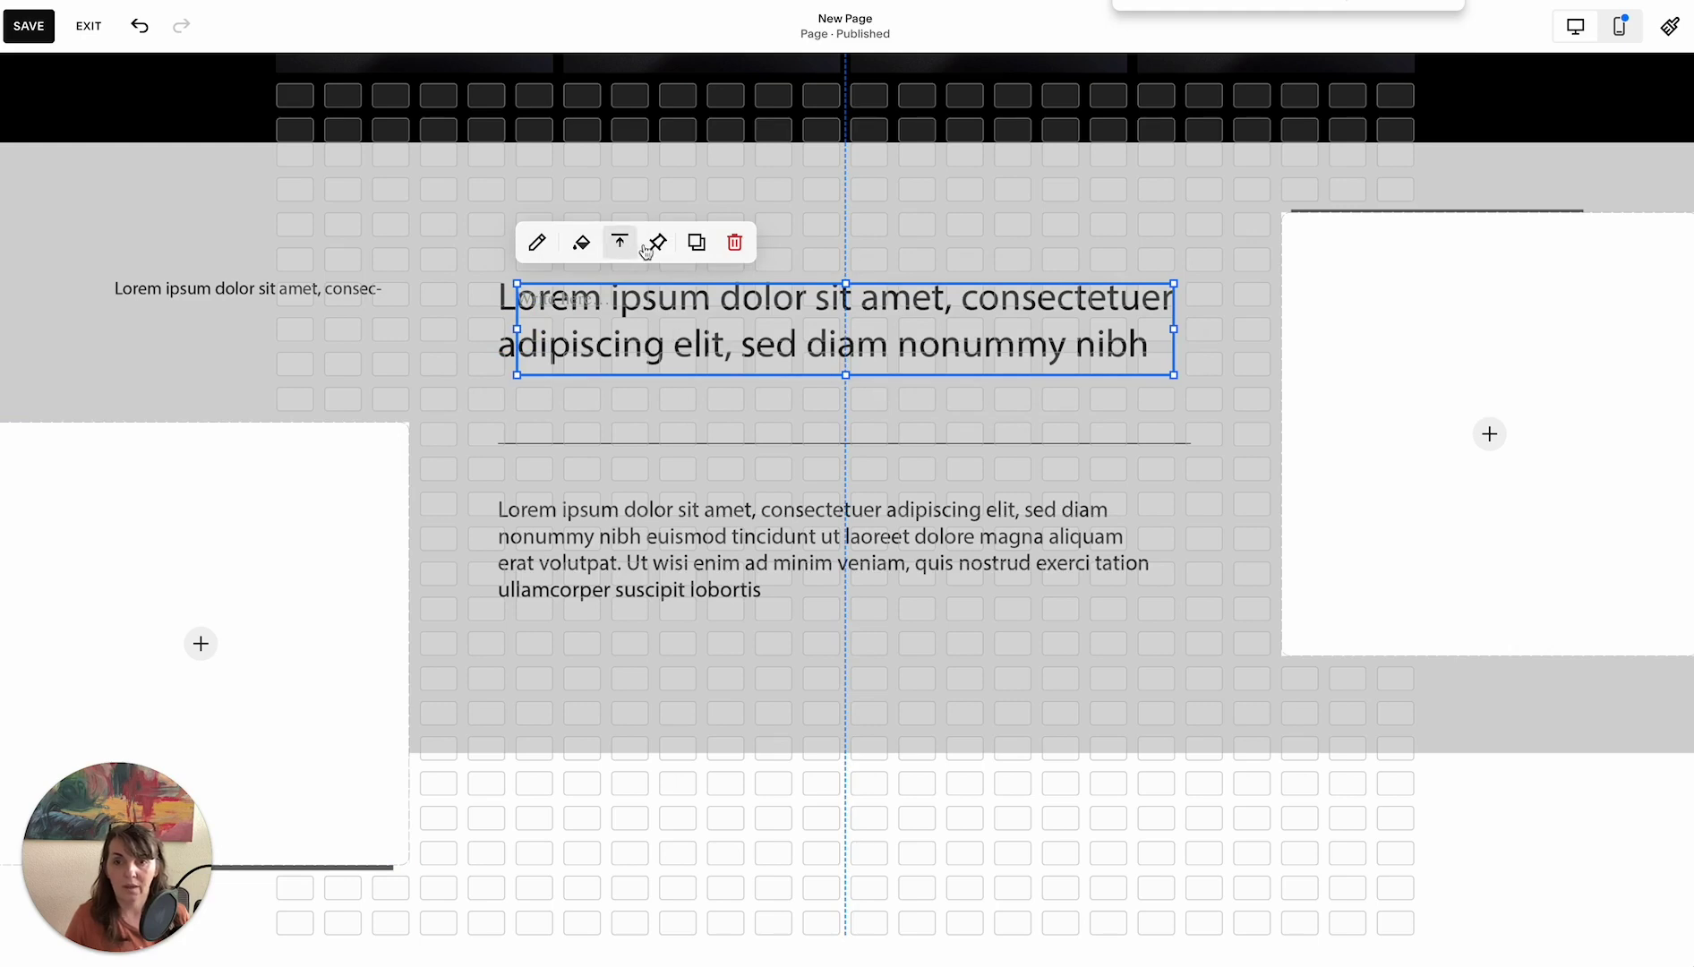
# Duplicate the heading's text block, place the copy over the wireframe paragraph, and lengthen it to cover all four lines
pyautogui.click(696, 241)
pyautogui.moveTo(811, 342); pyautogui.dragTo(764, 520)
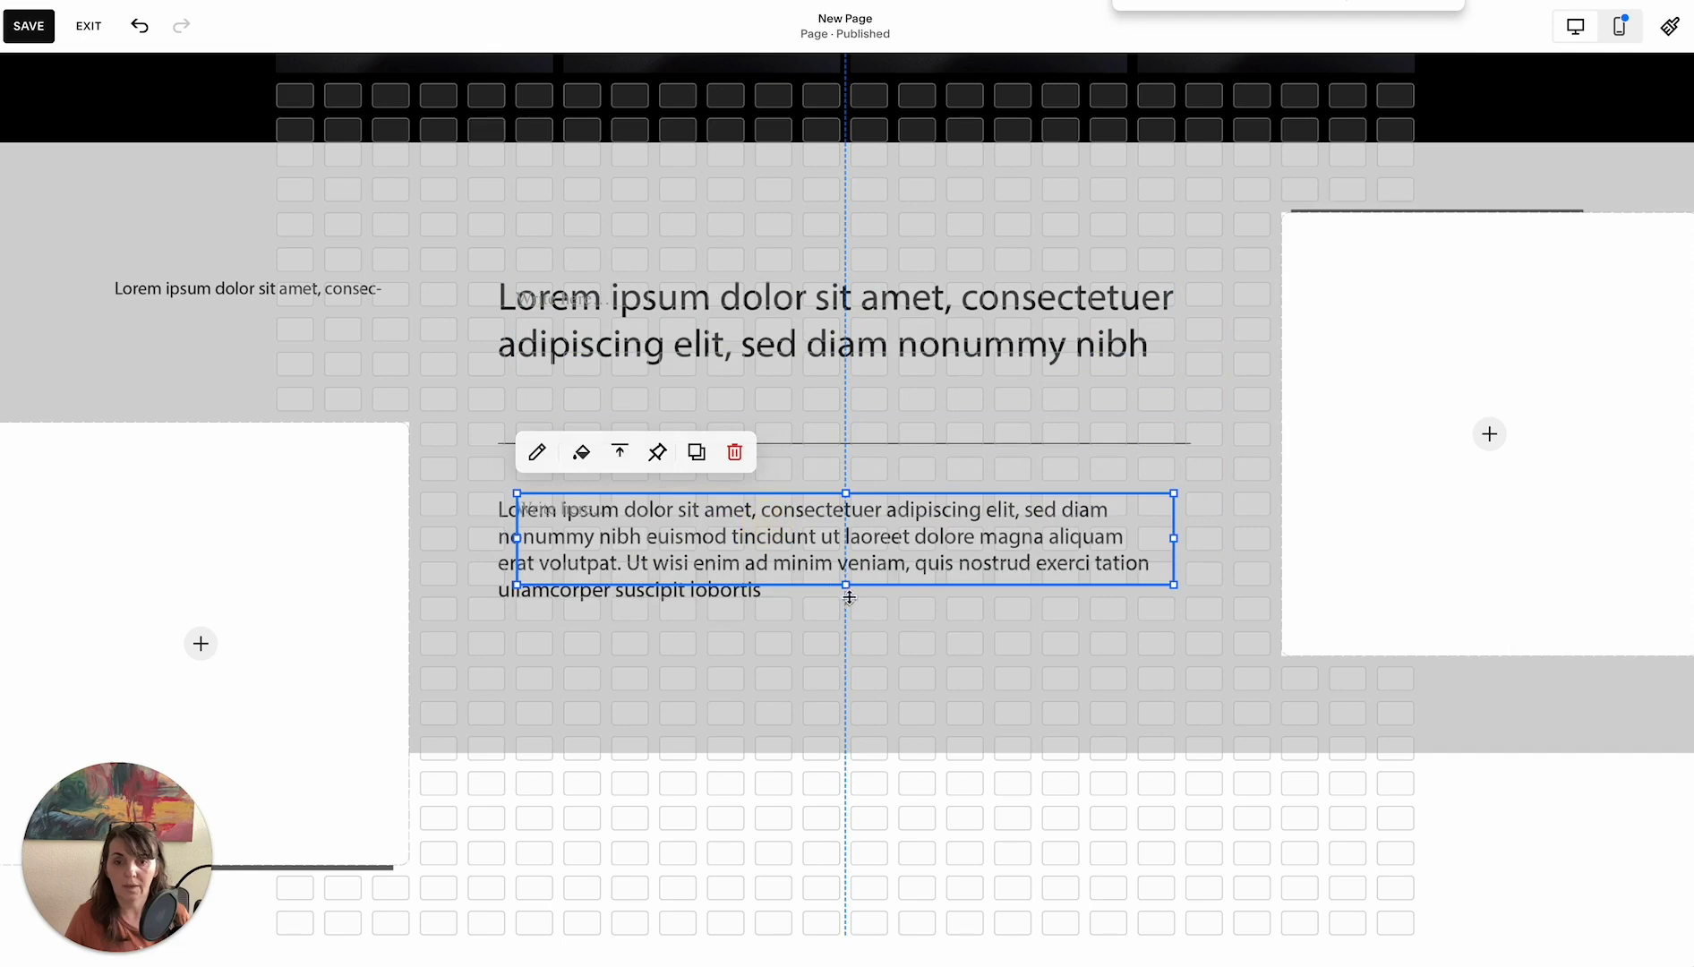
pyautogui.moveTo(848, 597); pyautogui.dragTo(841, 633)
pyautogui.click(423, 369)
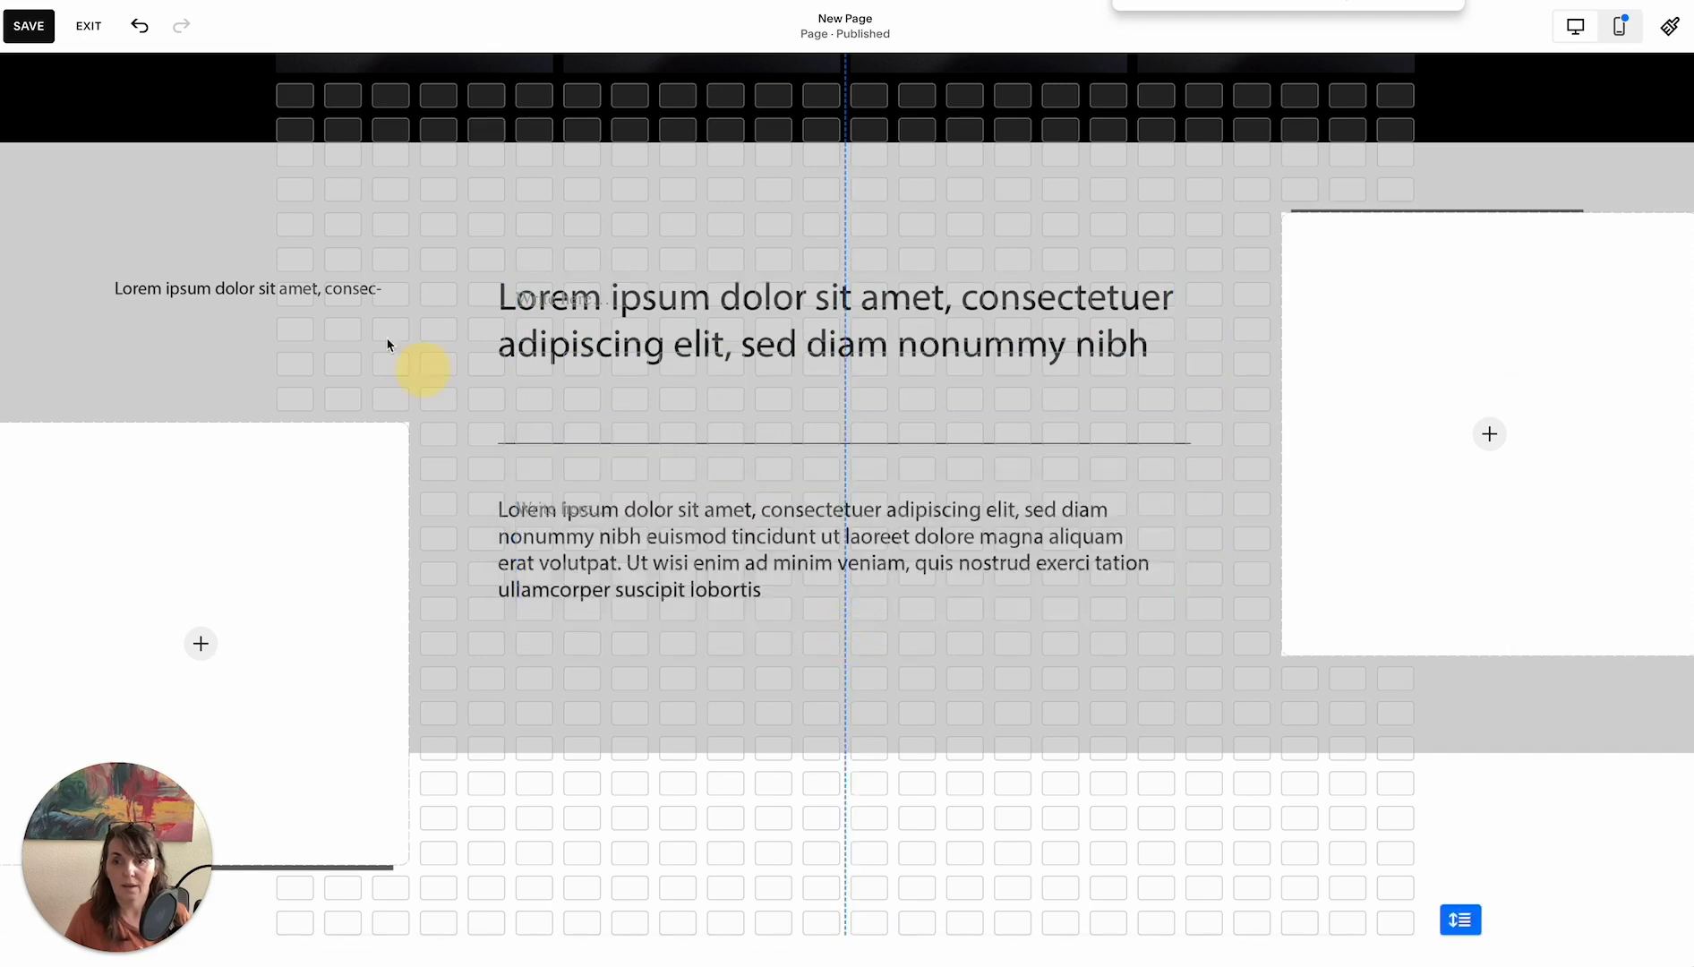
# Add a line block between the heading and paragraph and stretch it to the full width of the two text blocks
pyautogui.click(84, 184)
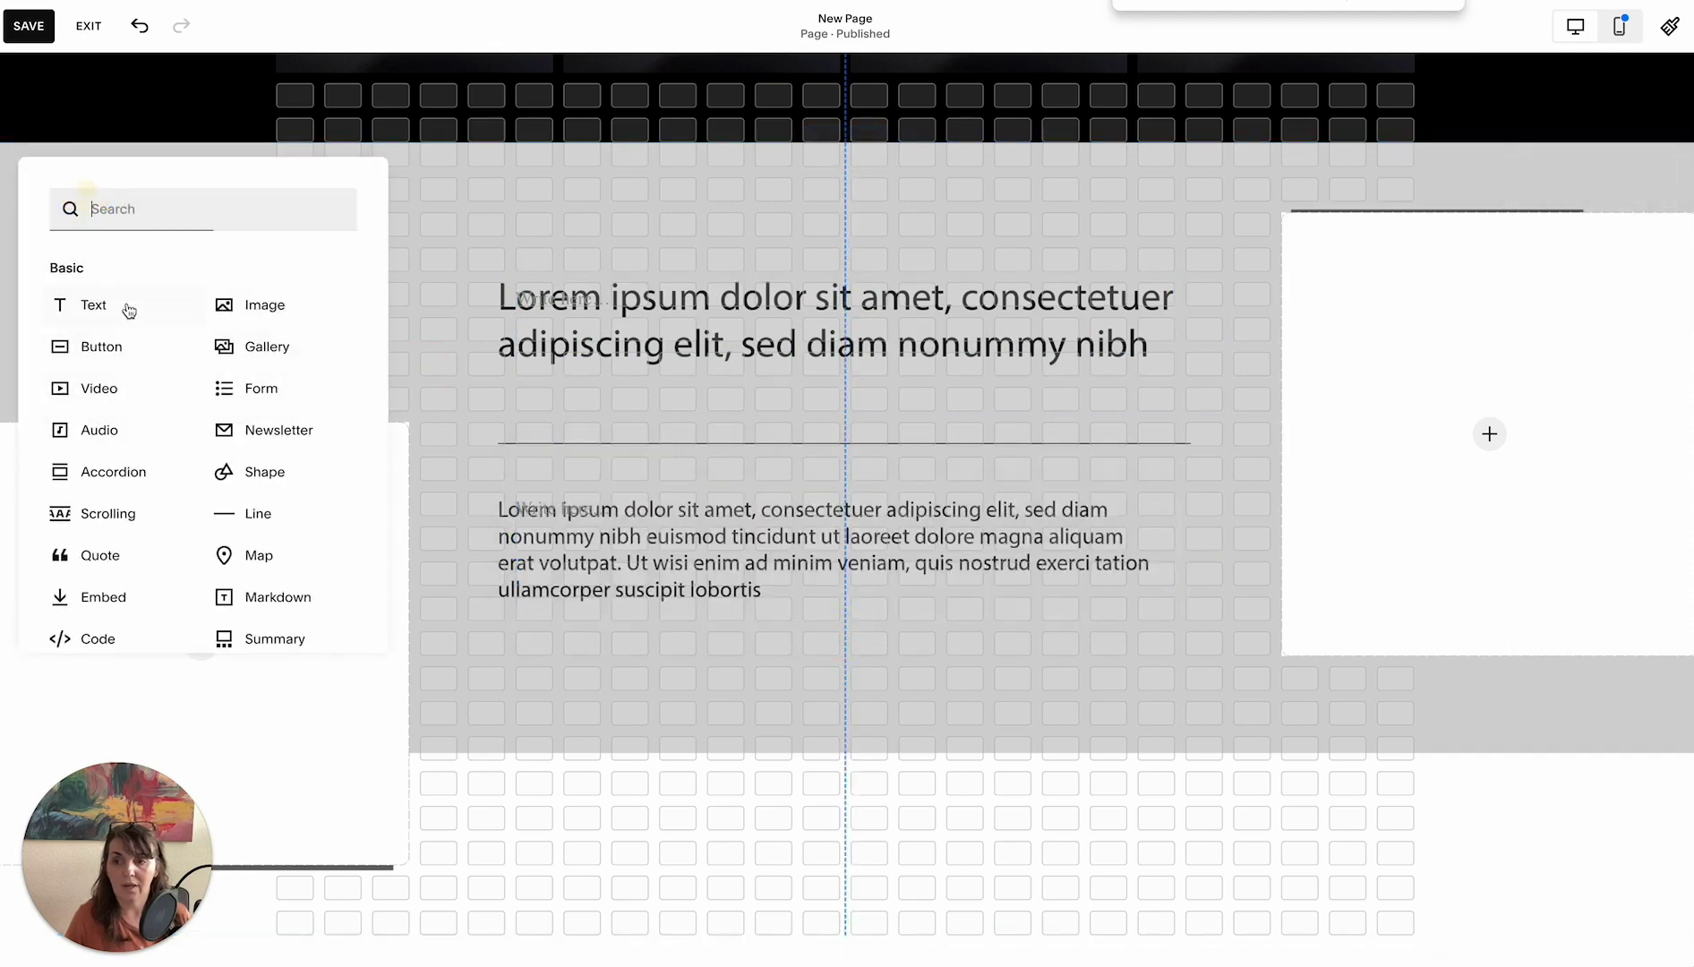
pyautogui.click(257, 522)
pyautogui.moveTo(308, 262); pyautogui.dragTo(546, 429)
pyautogui.moveTo(687, 436); pyautogui.dragTo(1178, 437)
pyautogui.click(1222, 370)
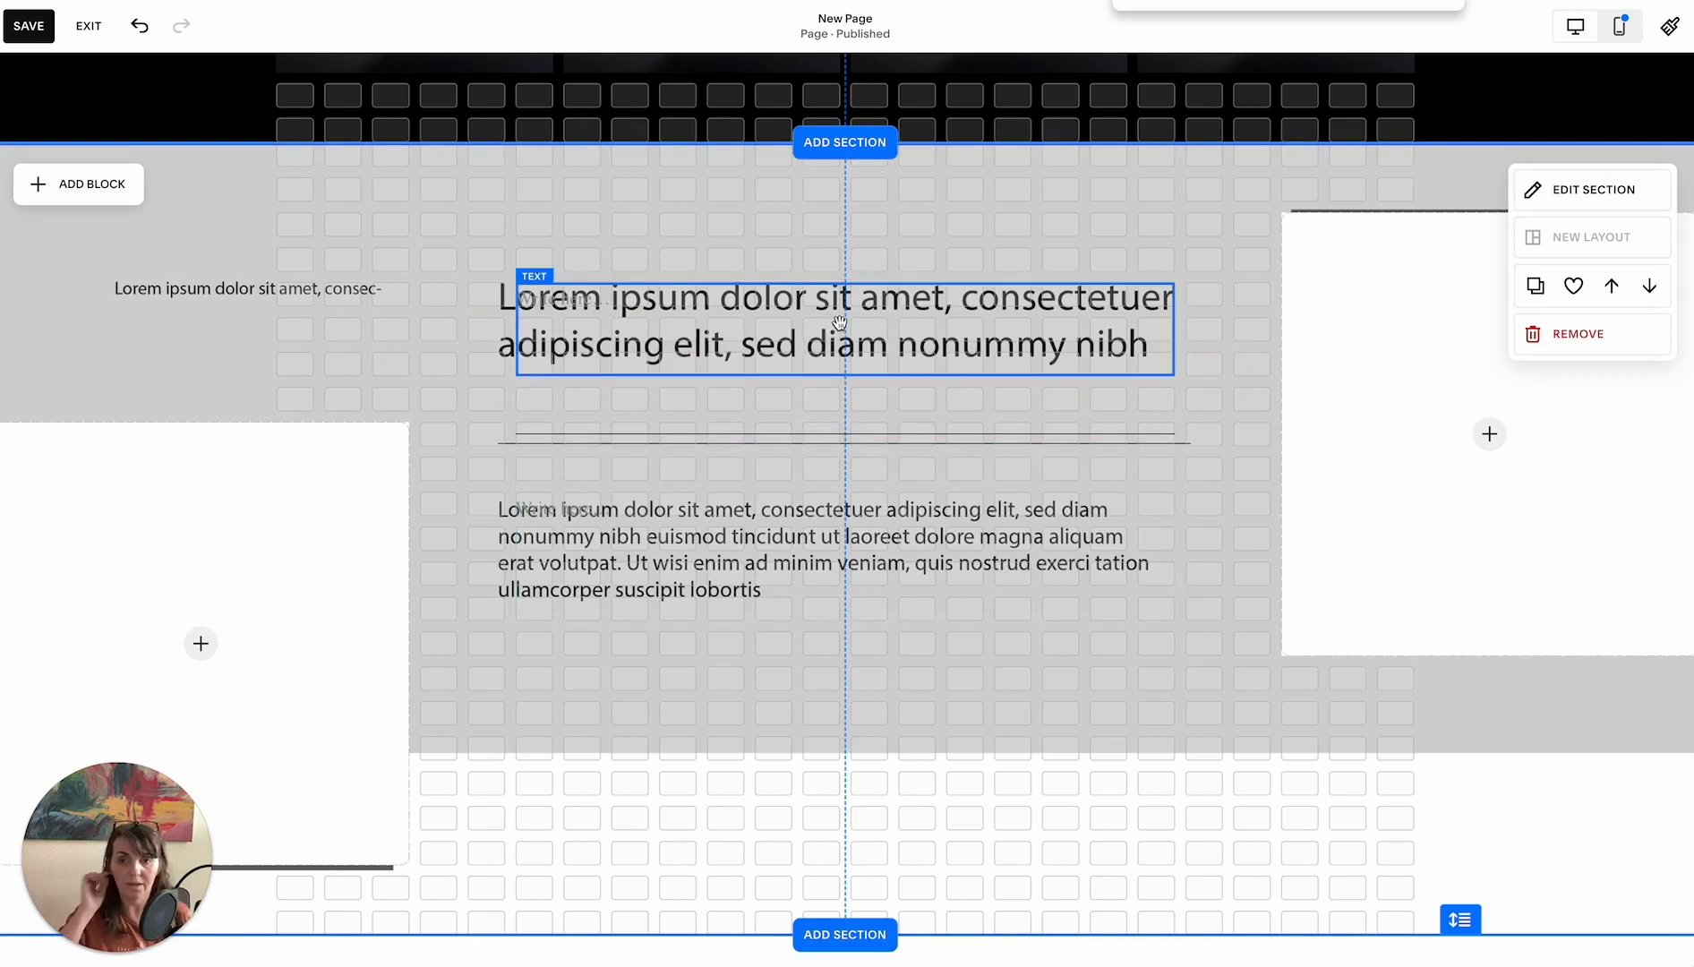
# Add a text block over the wireframe's small caption, ending at the left image block's right side and extending to the page's left edge
pyautogui.click(119, 199)
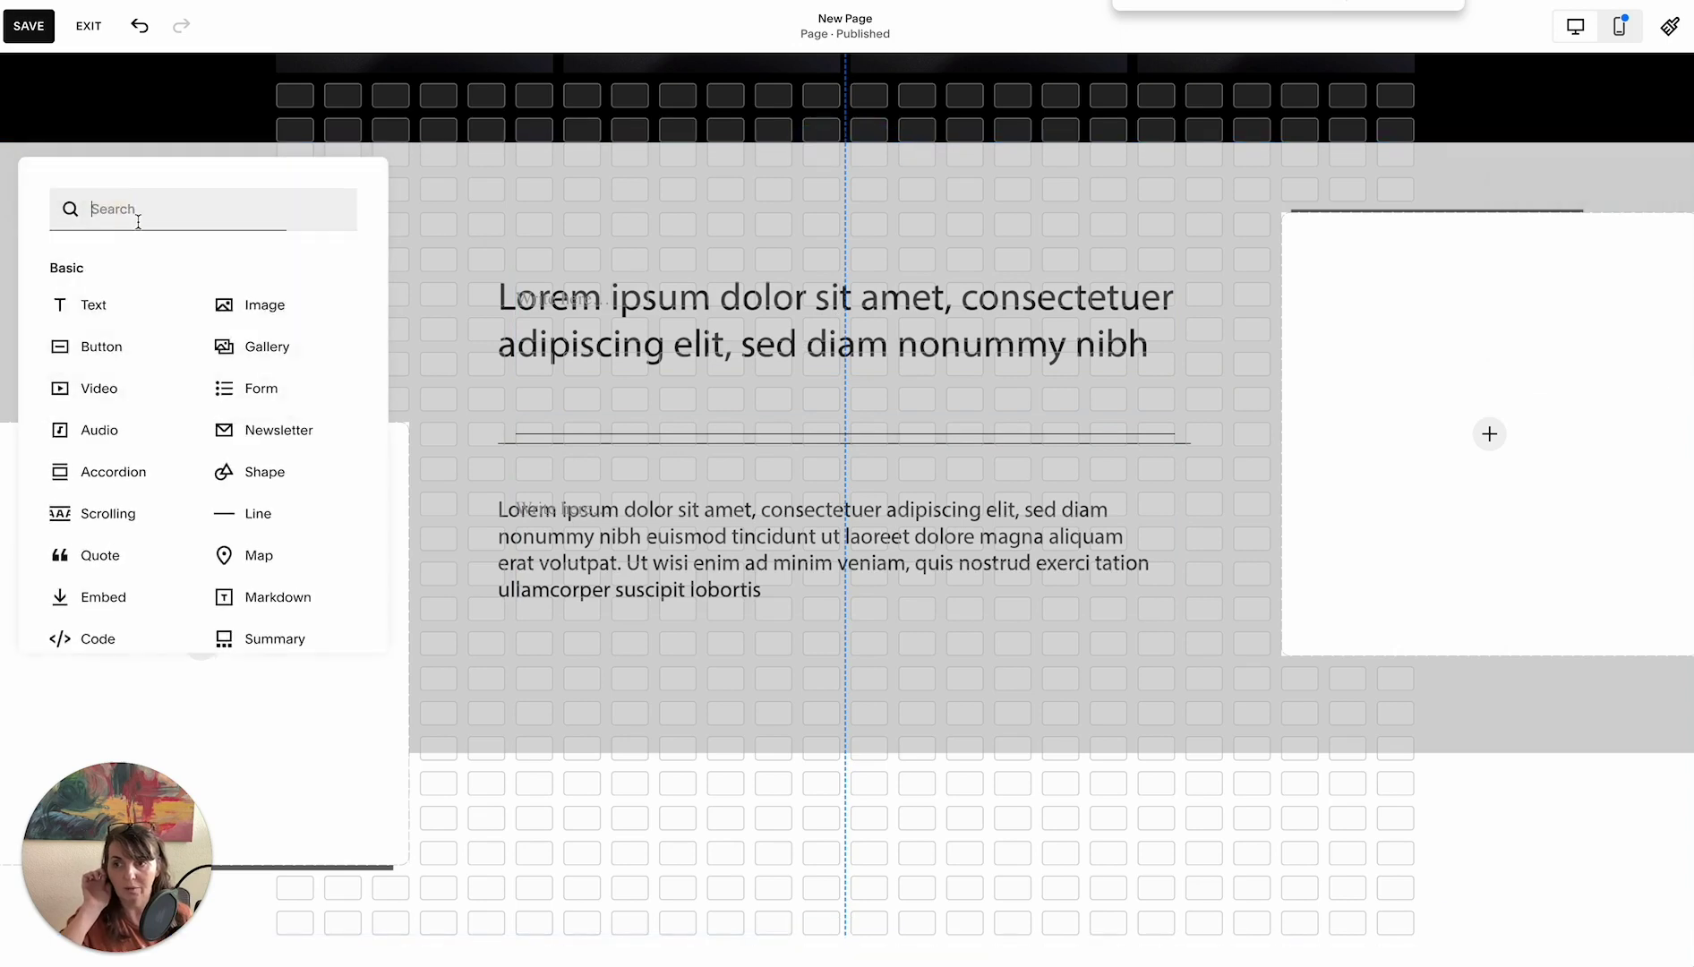
pyautogui.click(114, 312)
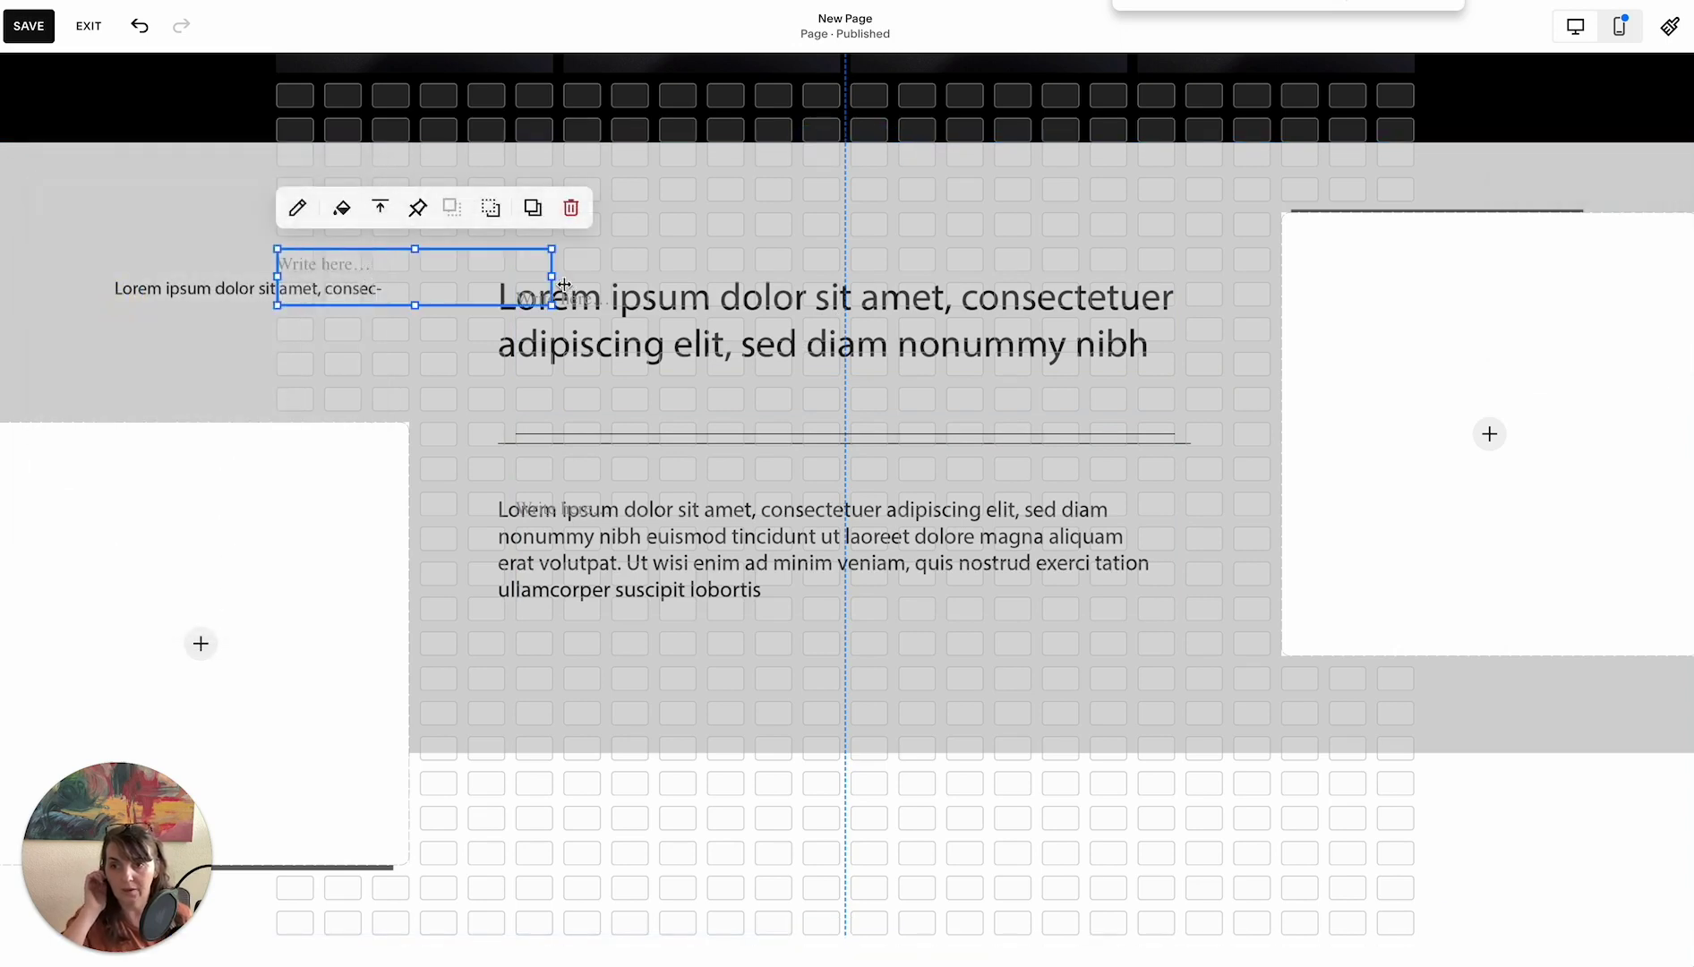
pyautogui.moveTo(552, 276); pyautogui.dragTo(420, 283)
pyautogui.moveTo(277, 276); pyautogui.dragTo(12, 261)
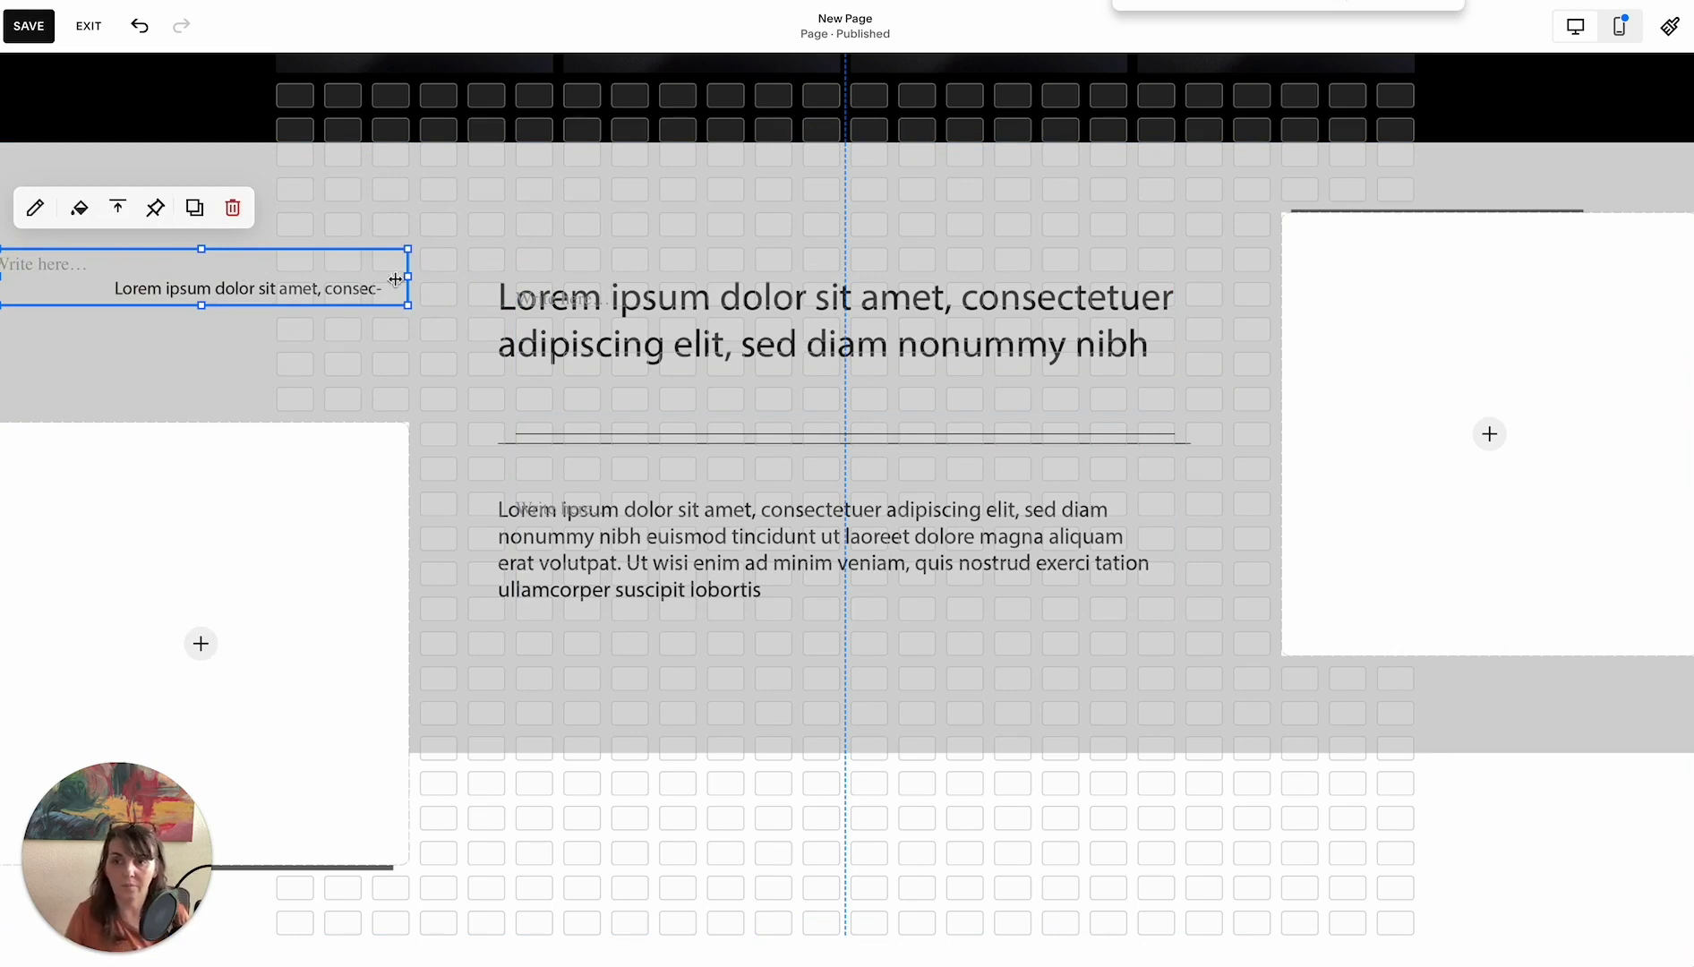
# Right-align the caption text block and enter "highlight text goes here"
pyautogui.click(131, 280)
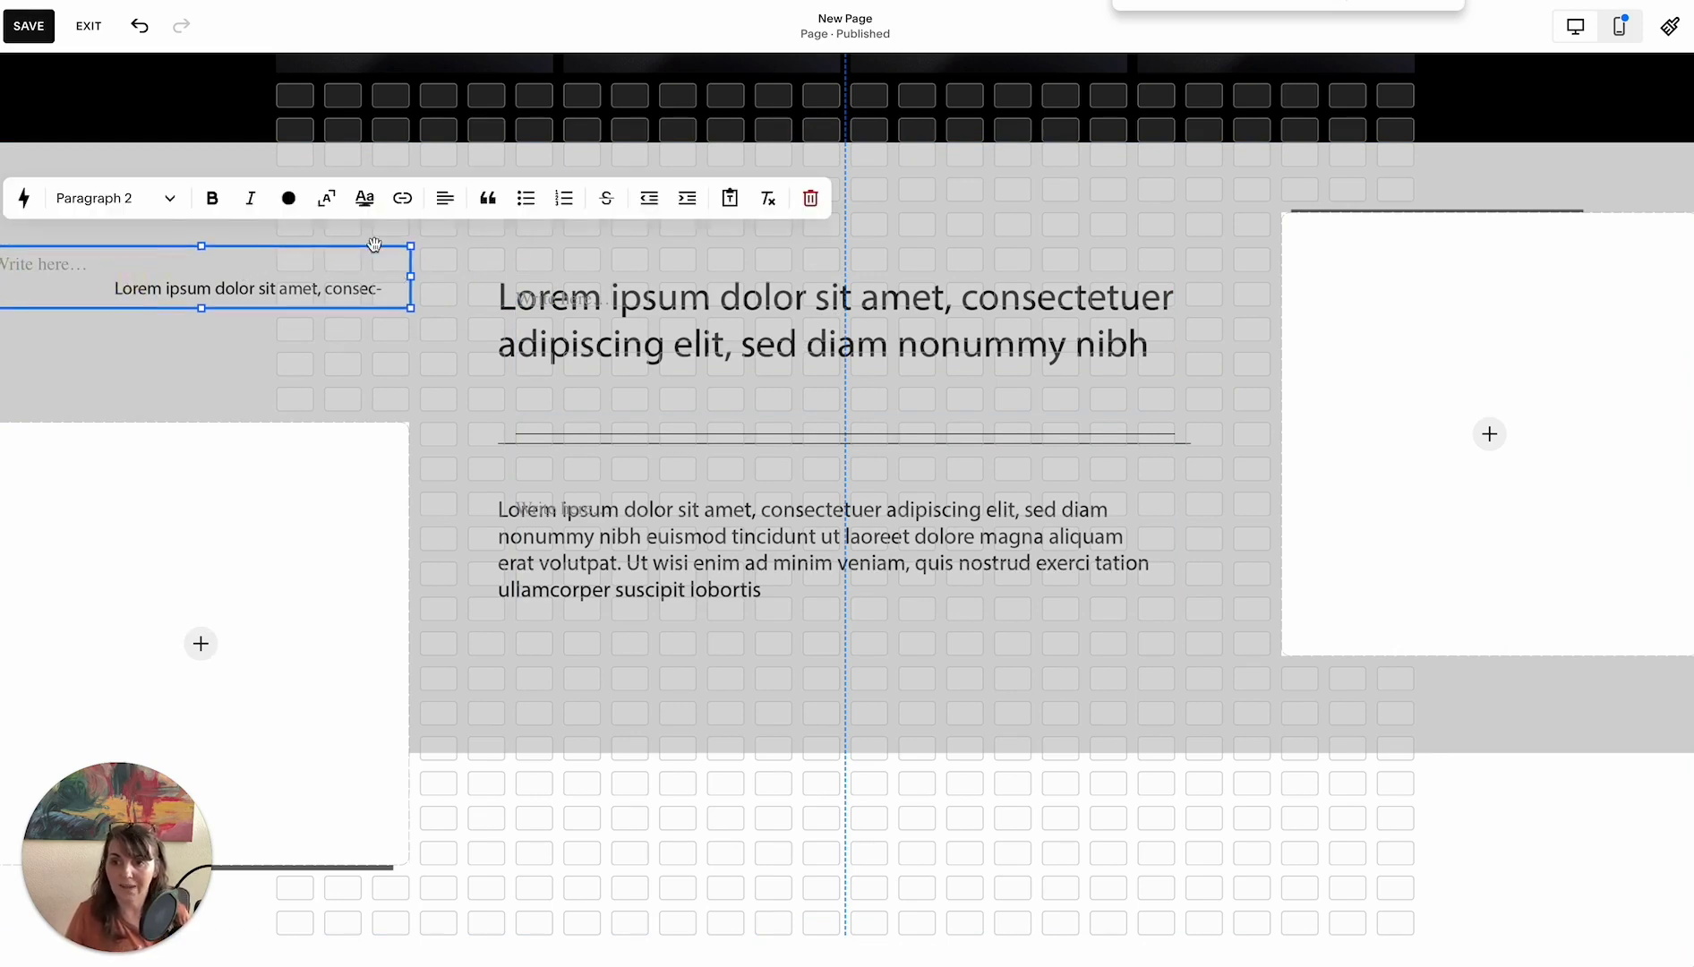
pyautogui.click(431, 208)
pyautogui.click(463, 245)
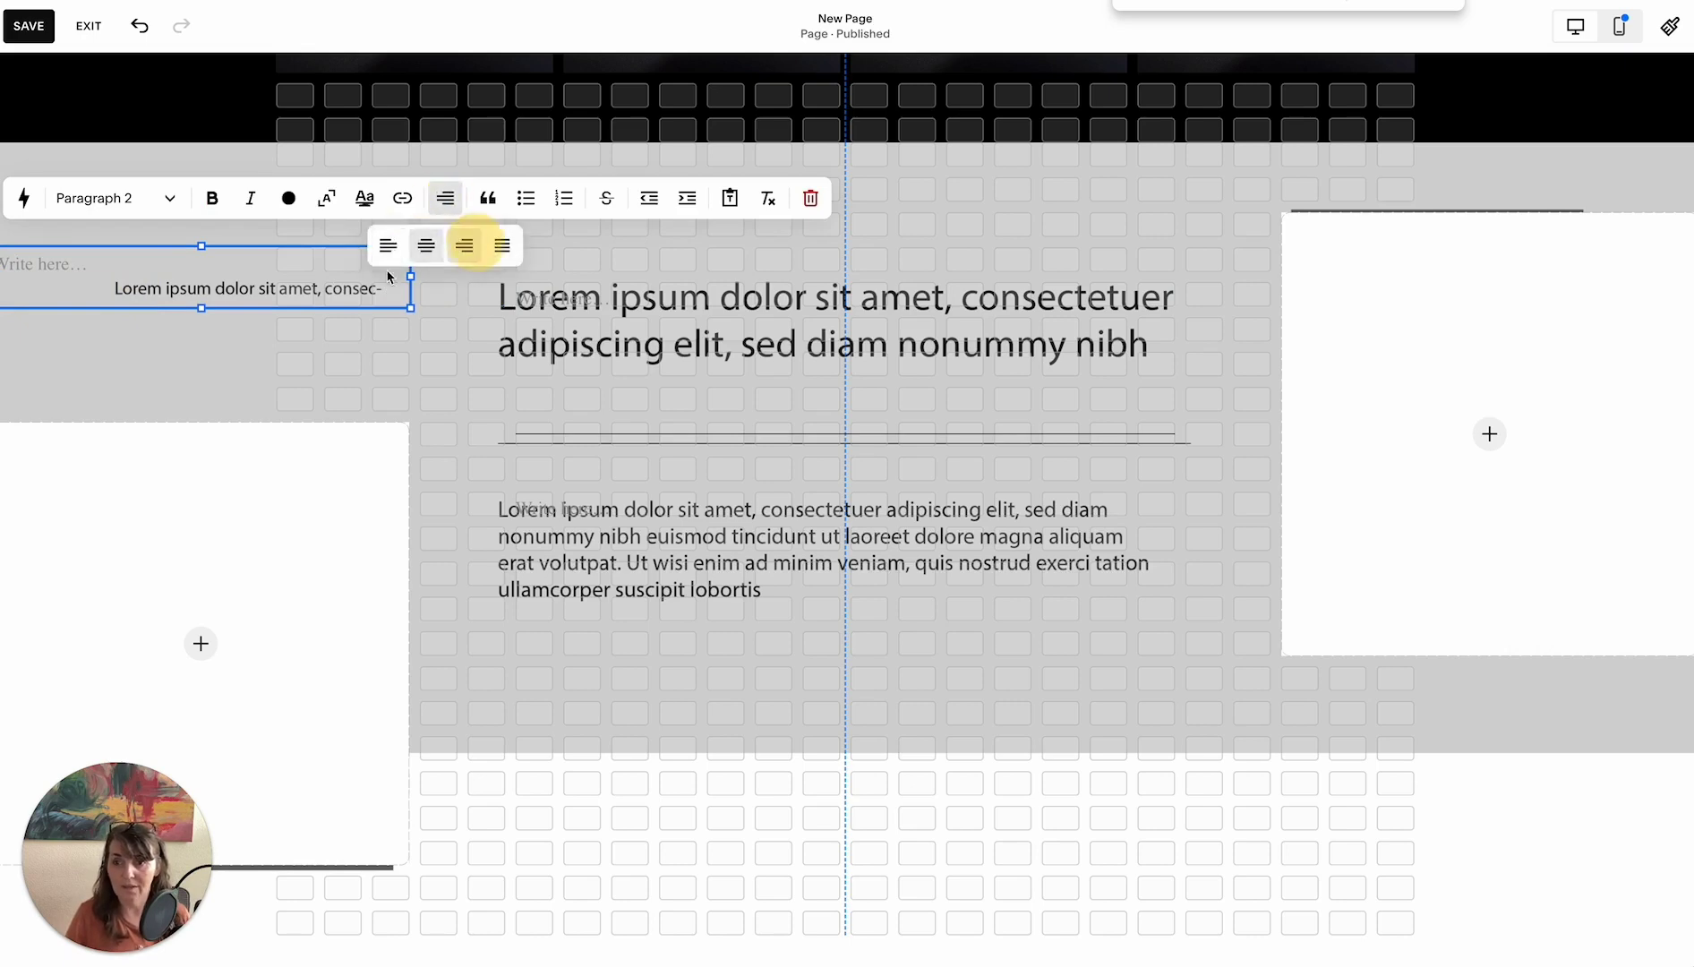
pyautogui.click(181, 271)
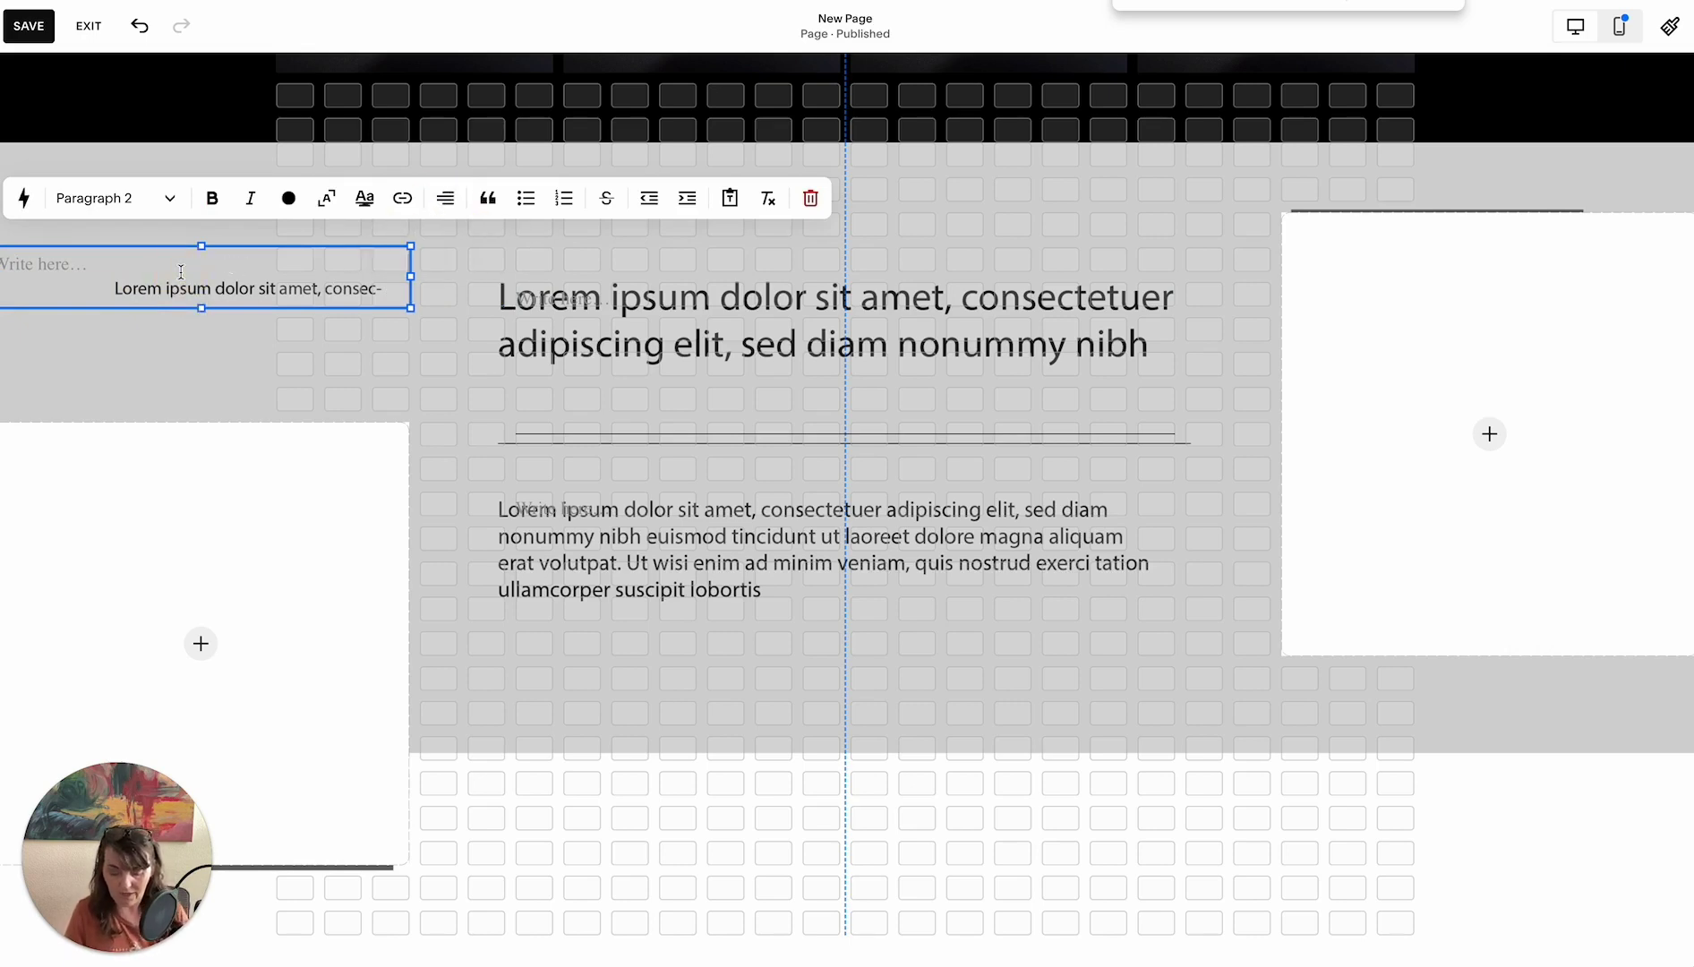
pyautogui.write('highlight text goes h')
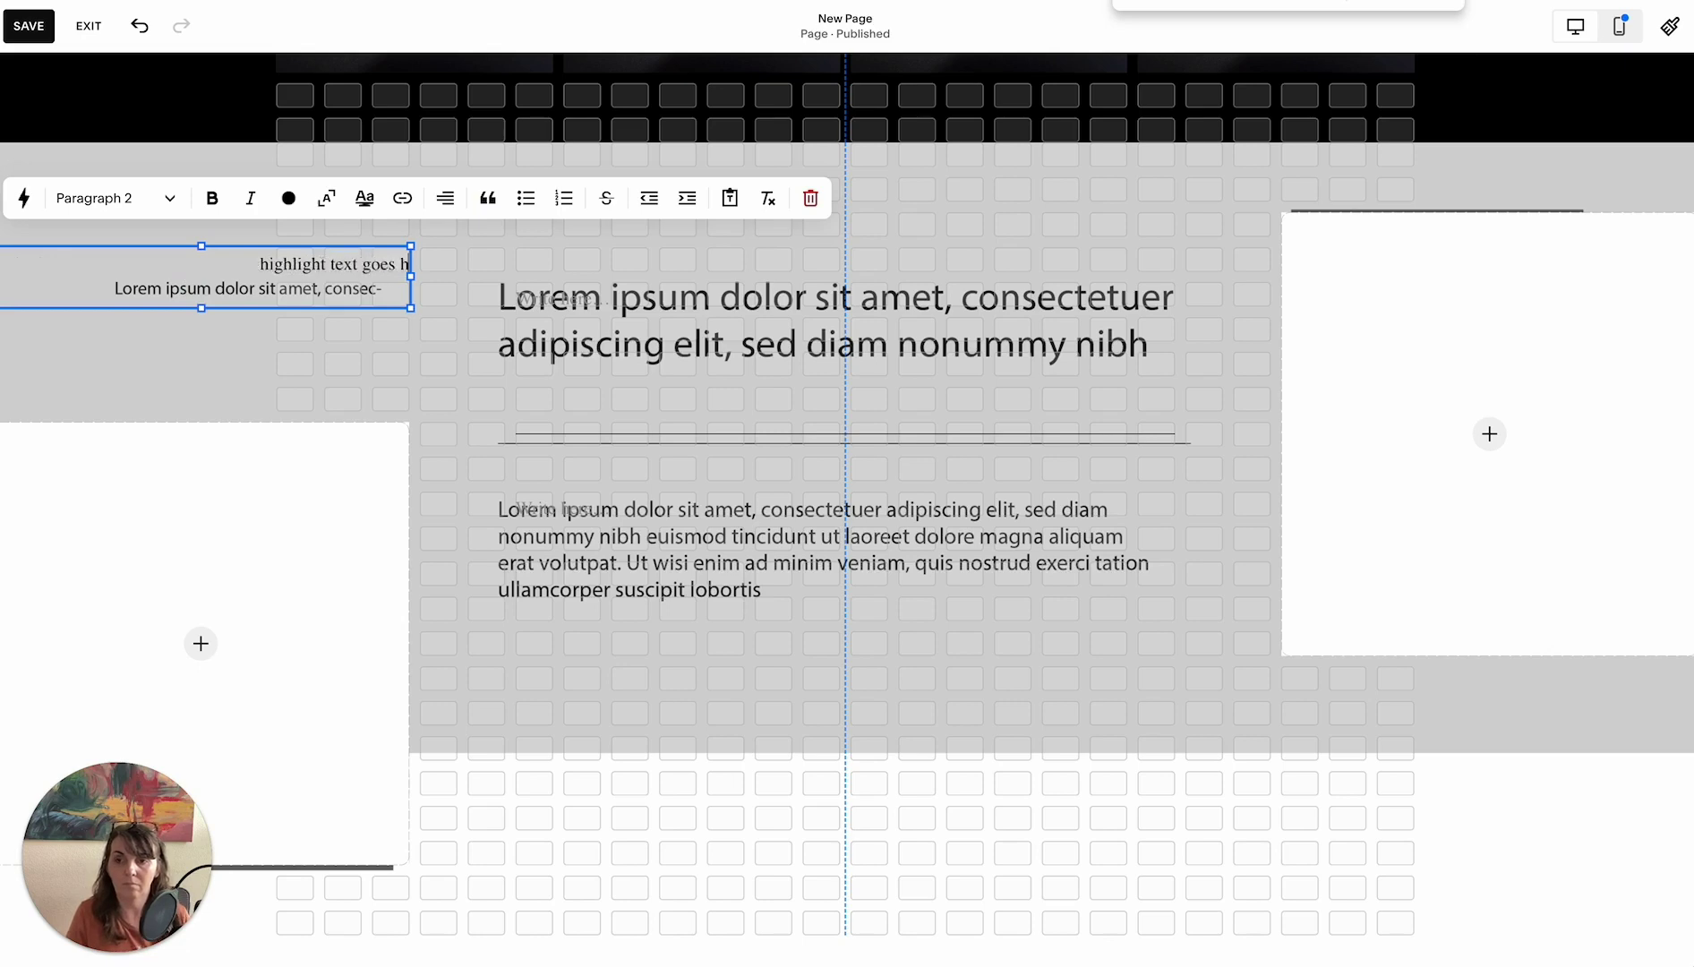
pyautogui.write('ere')
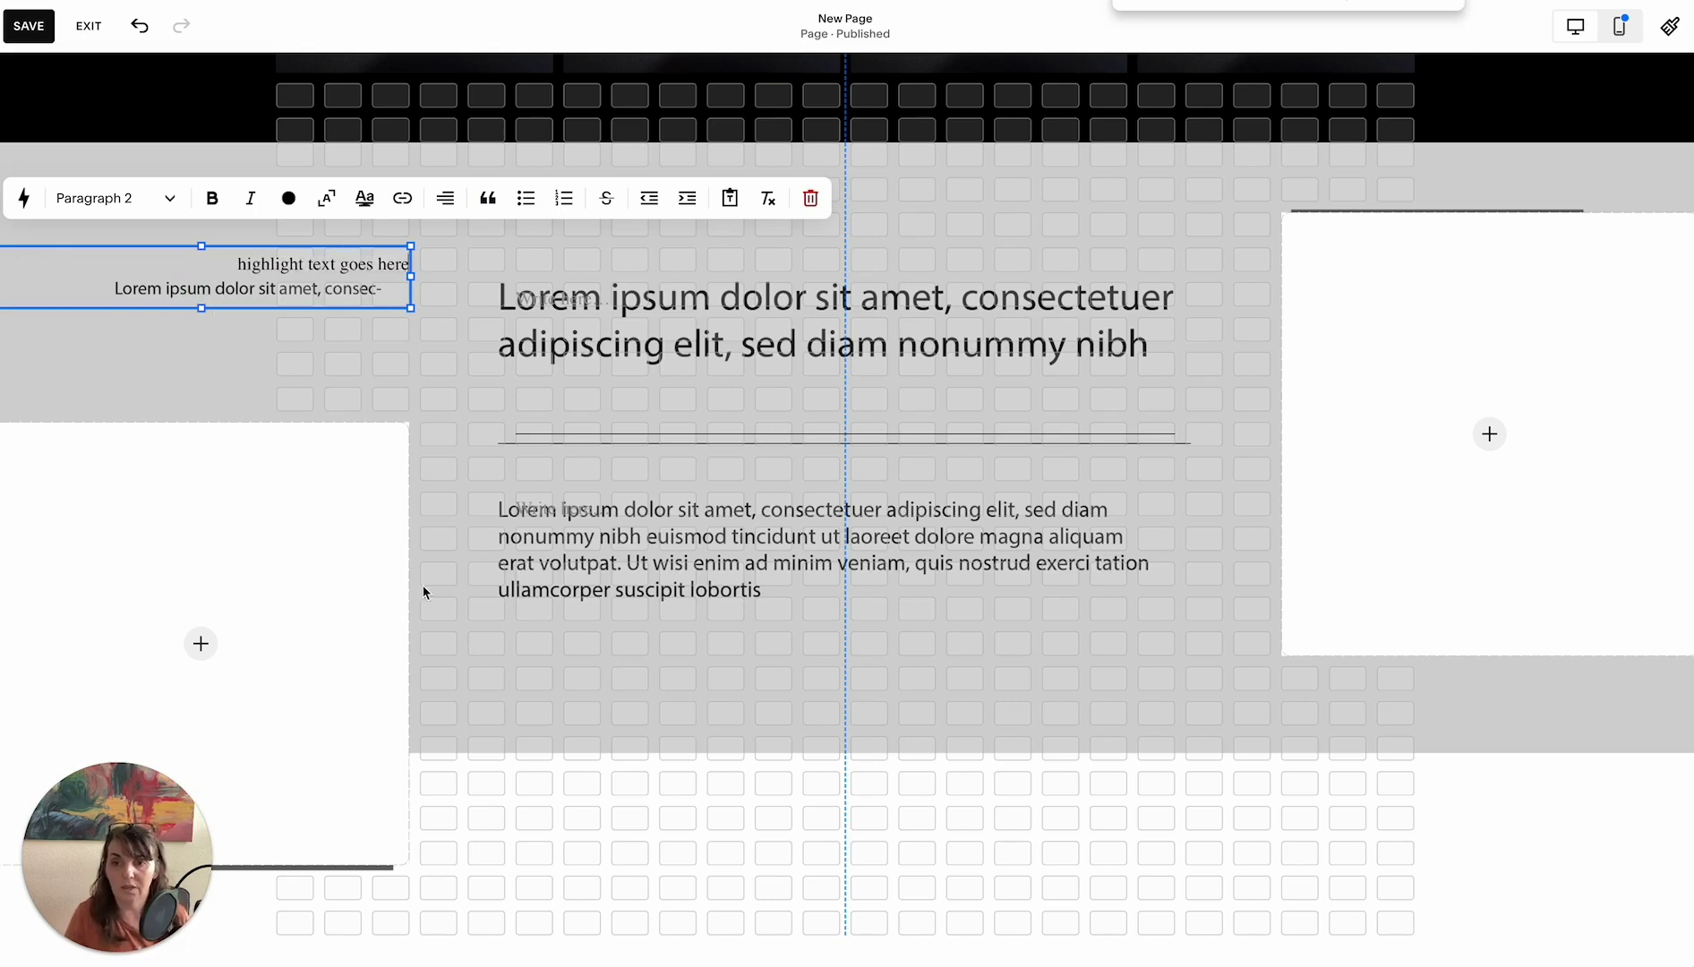
pyautogui.click(446, 381)
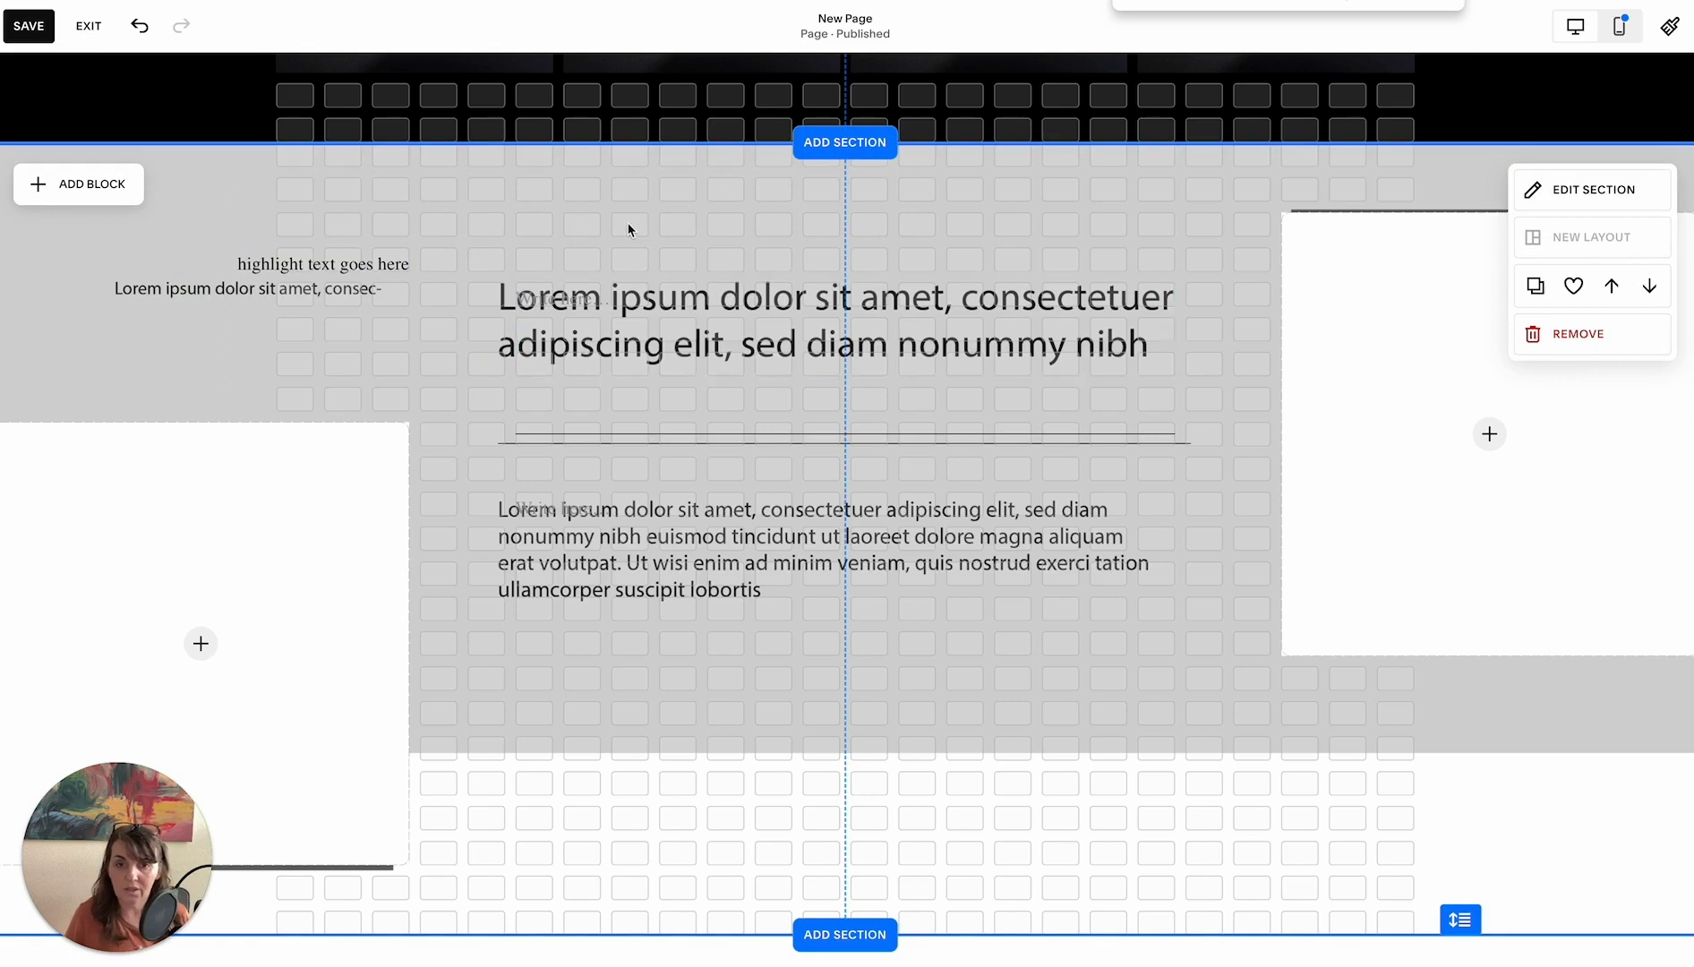
# Add a shape block covering the wireframe's grey background from page edge to page edge, and send it behind all other blocks
pyautogui.click(71, 191)
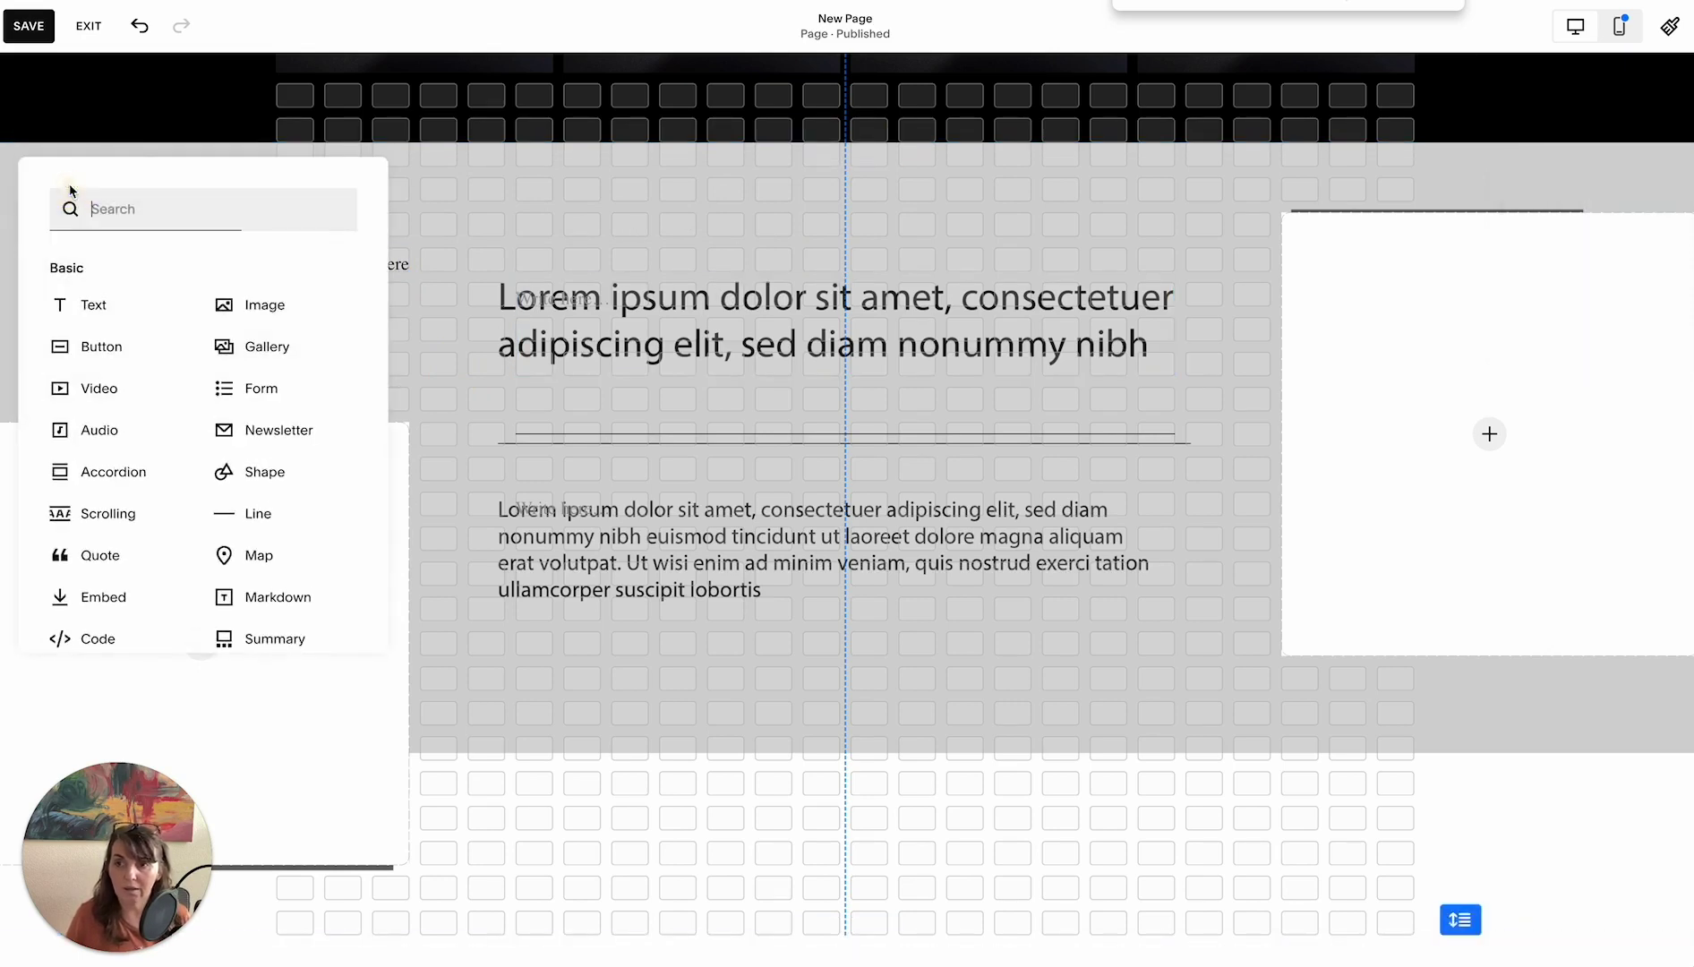
pyautogui.click(282, 474)
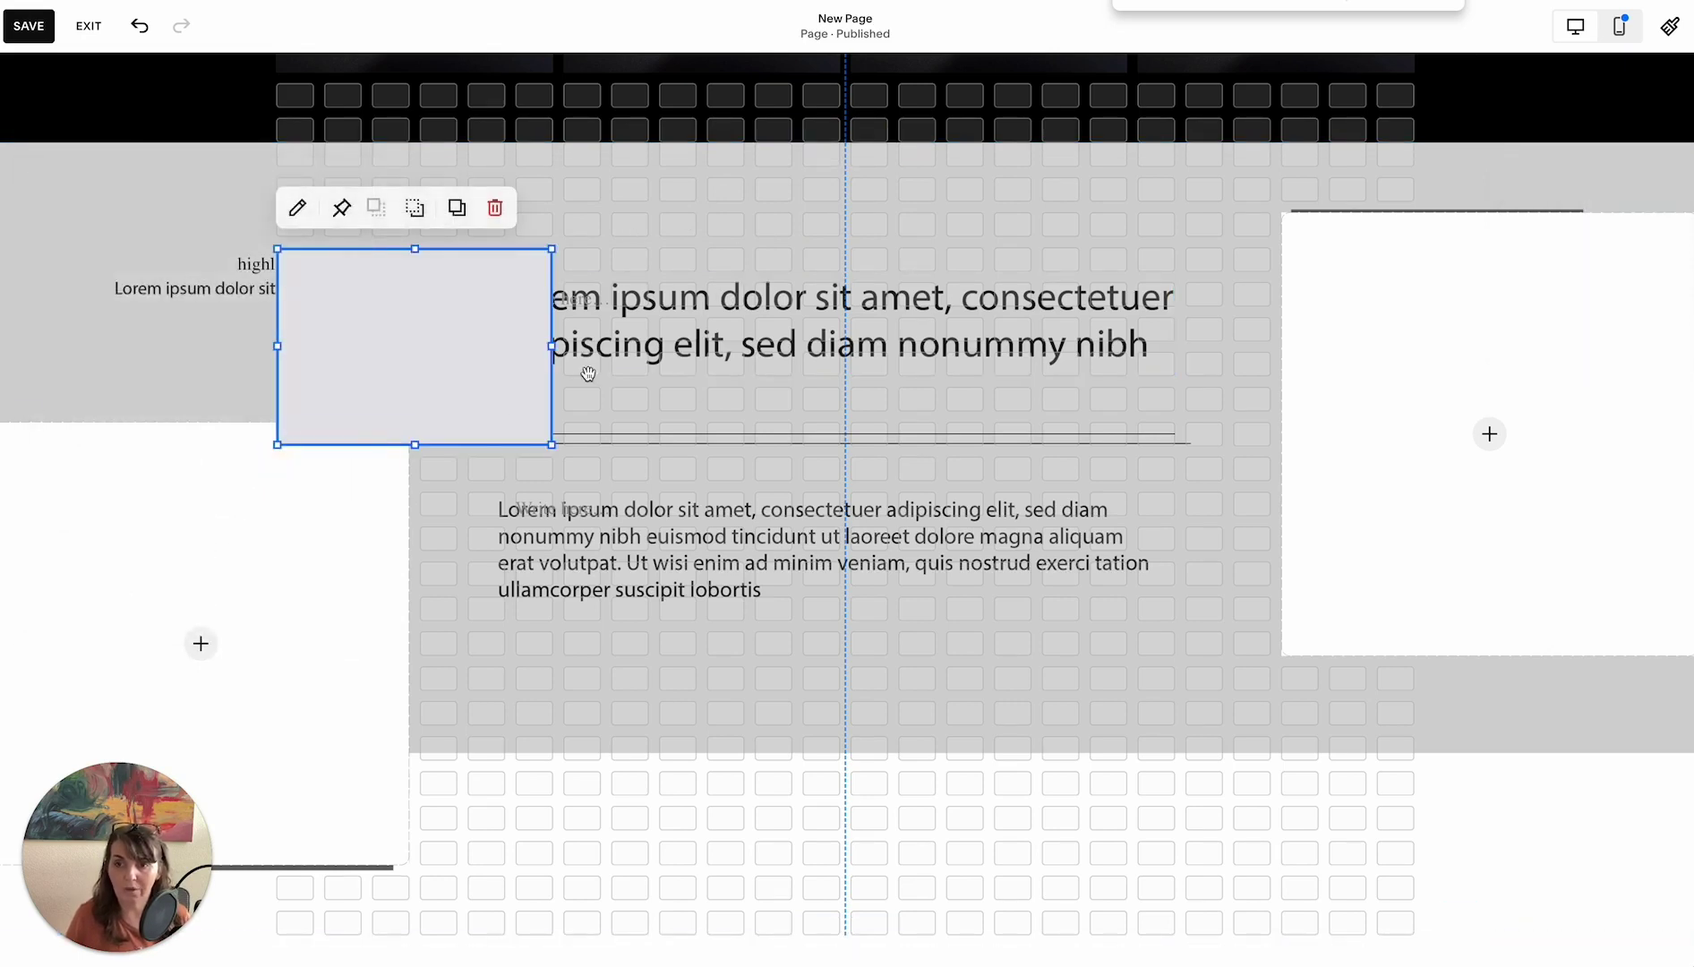
pyautogui.moveTo(507, 325); pyautogui.dragTo(493, 228)
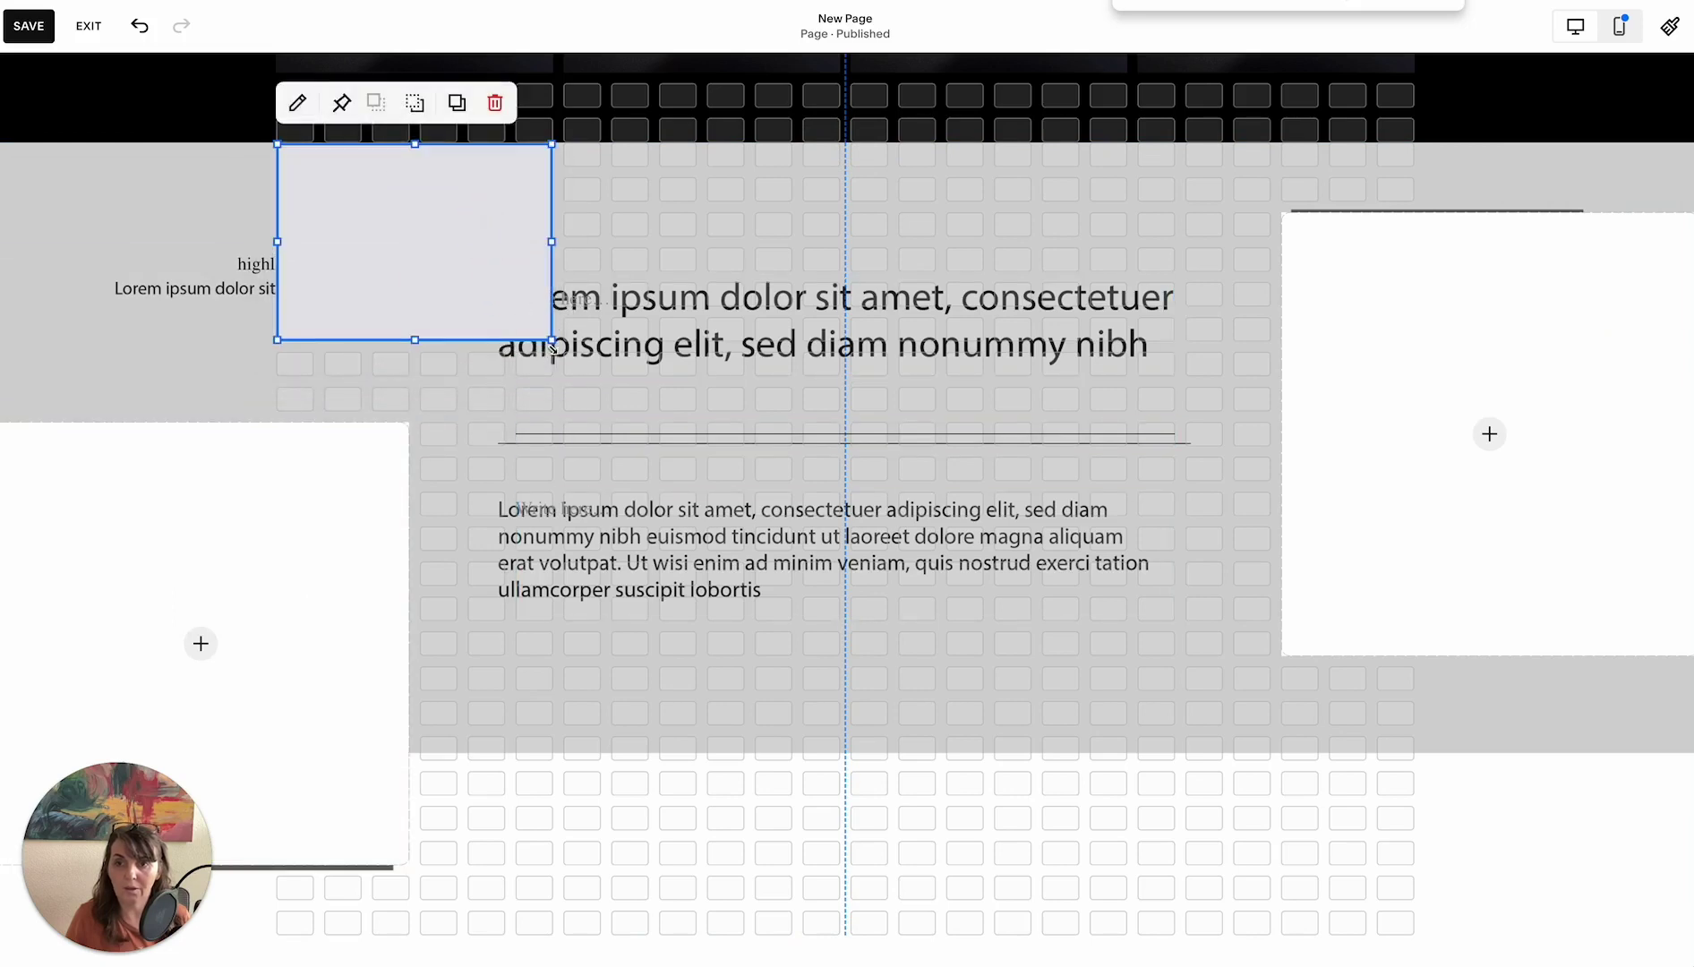
pyautogui.moveTo(552, 341); pyautogui.dragTo(1386, 756)
pyautogui.moveTo(1369, 442); pyautogui.dragTo(1688, 430)
pyautogui.moveTo(277, 450); pyautogui.dragTo(29, 454)
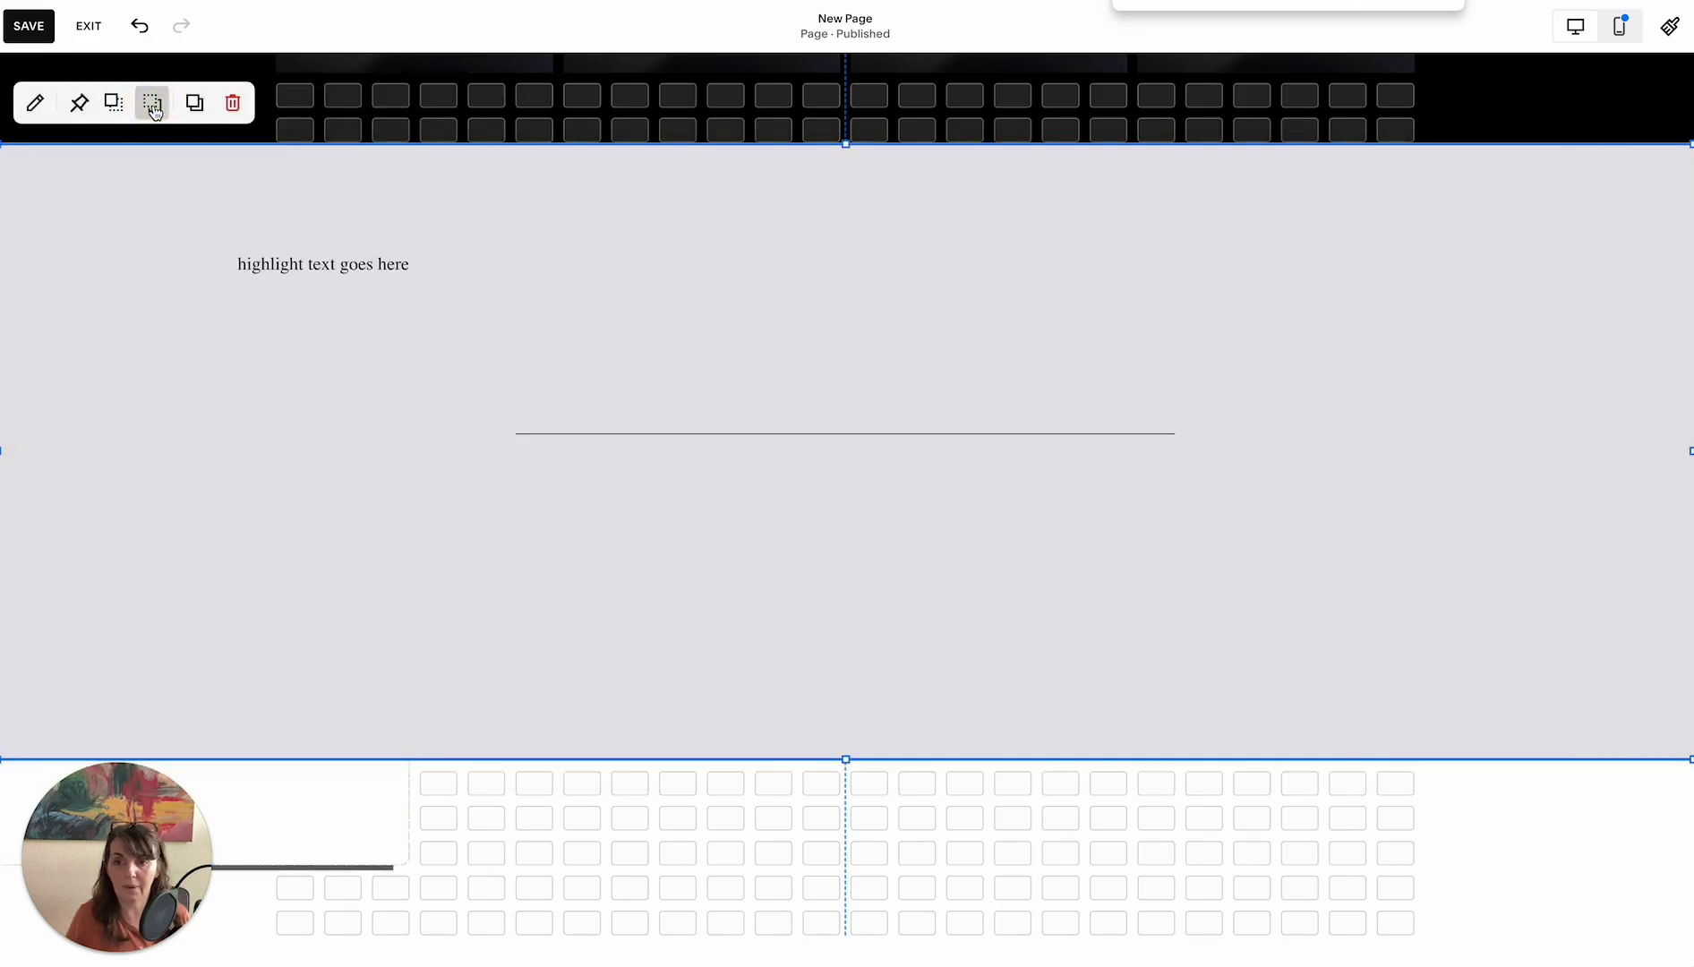
pyautogui.click(152, 104)
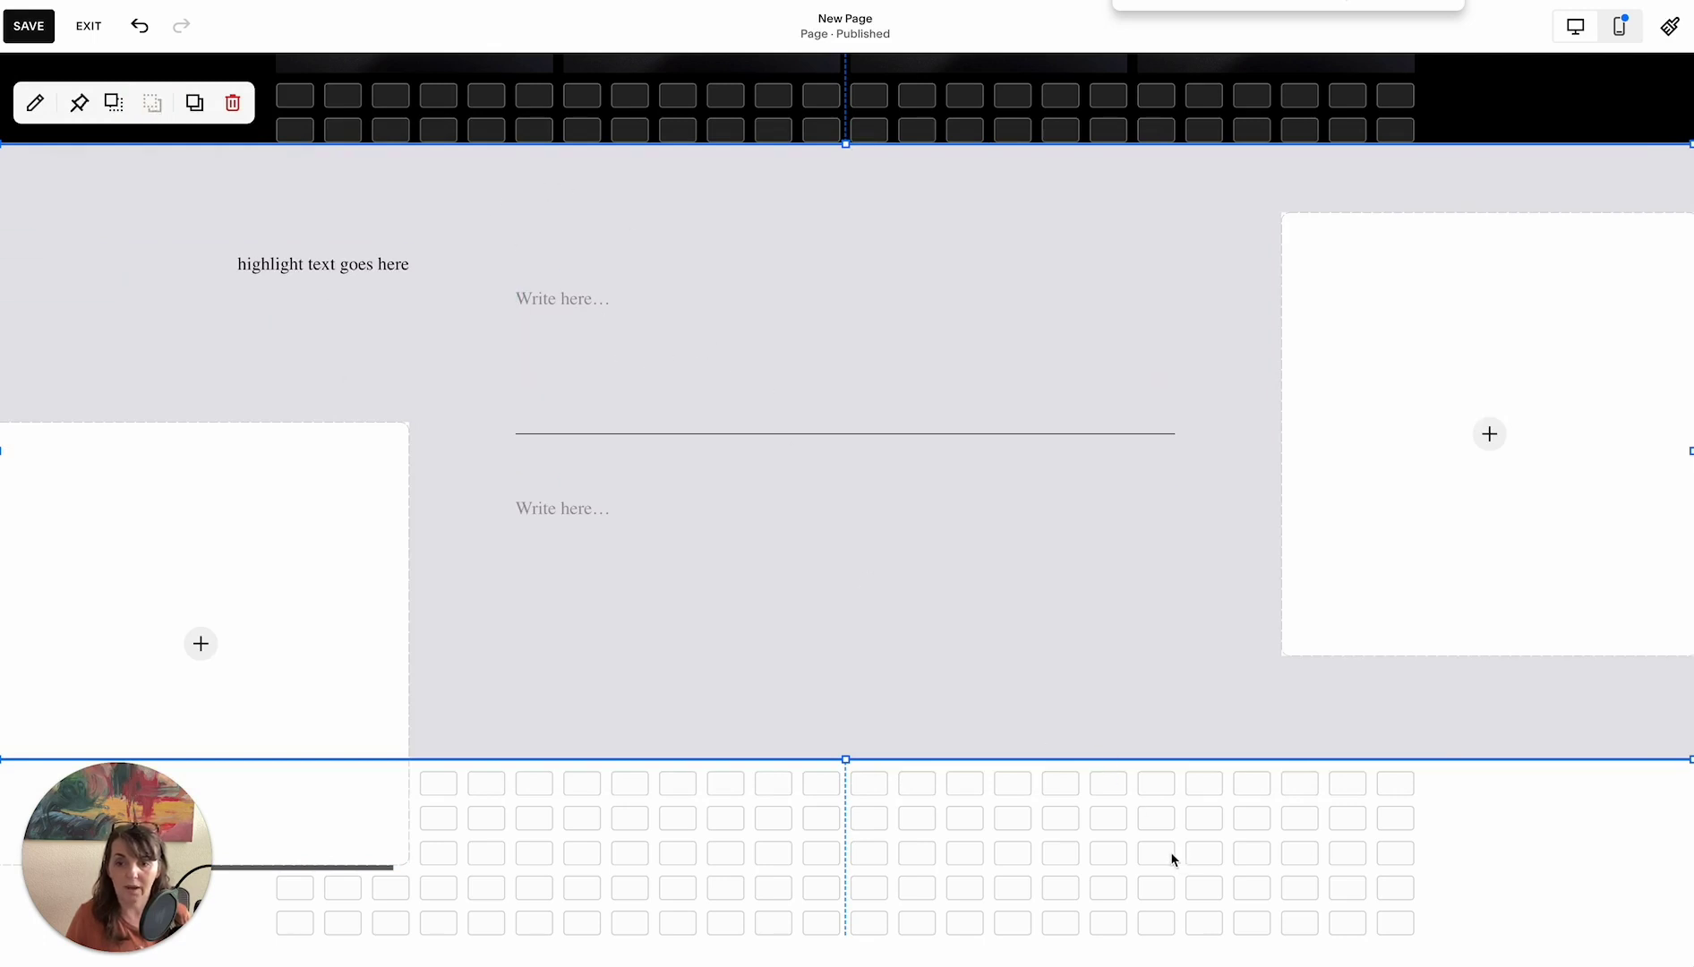
# Set the background shape's color to the dusty pink from the site palette
pyautogui.click(35, 103)
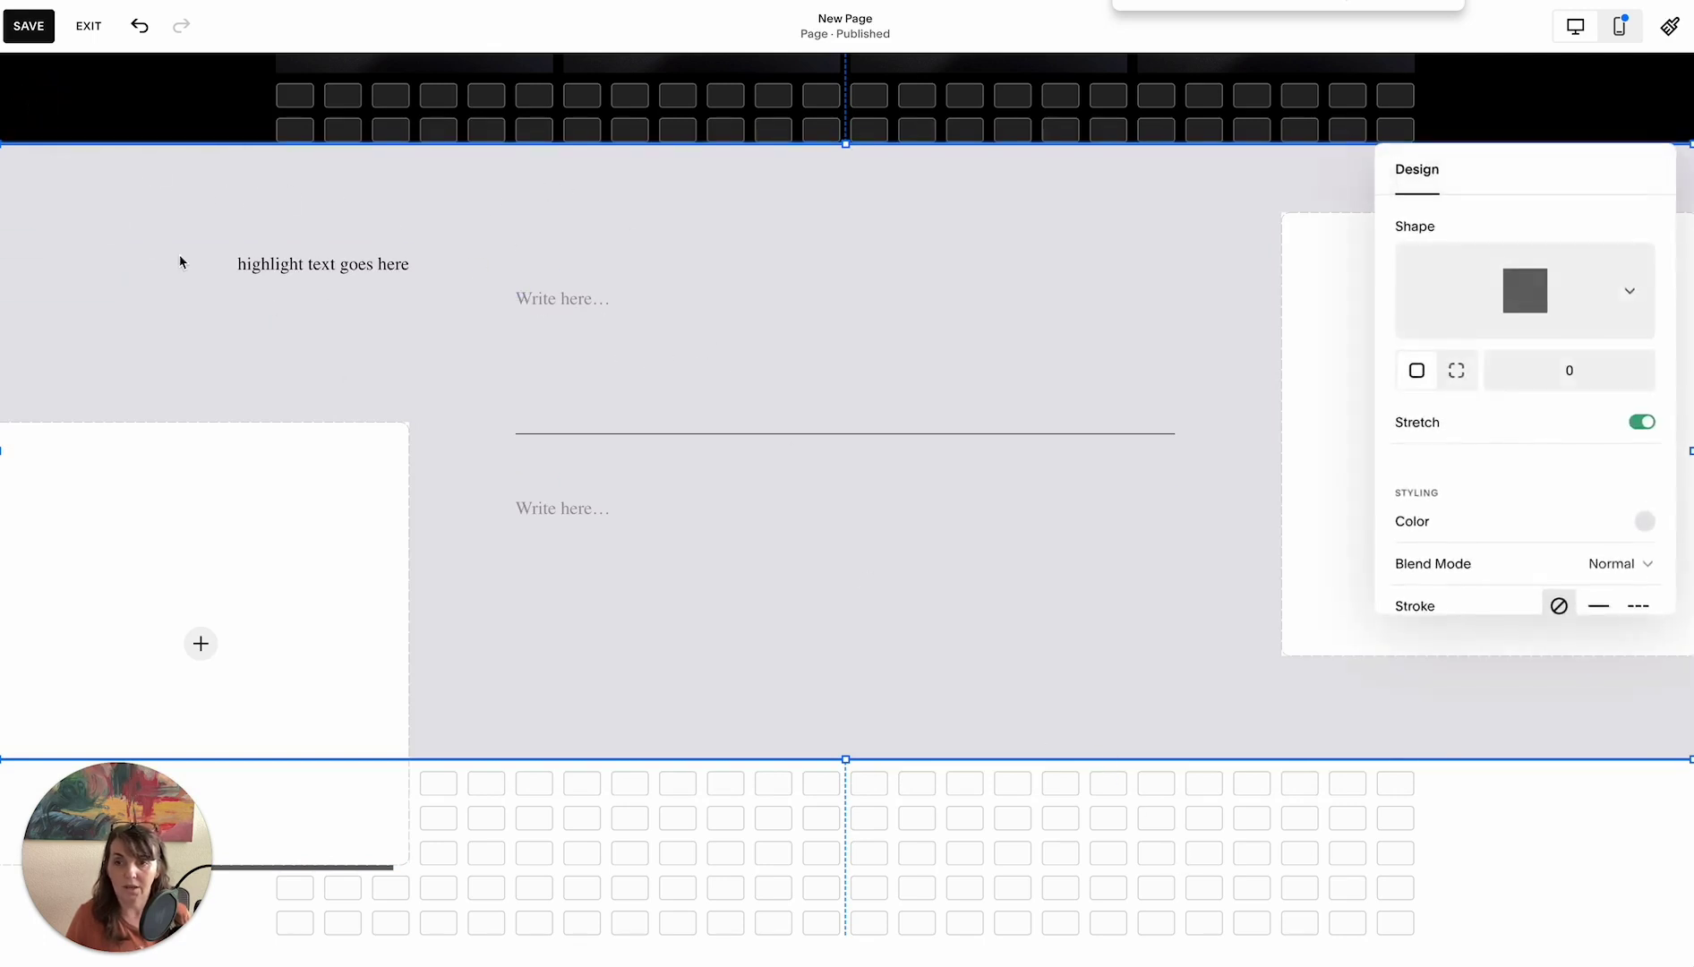
pyautogui.click(1648, 521)
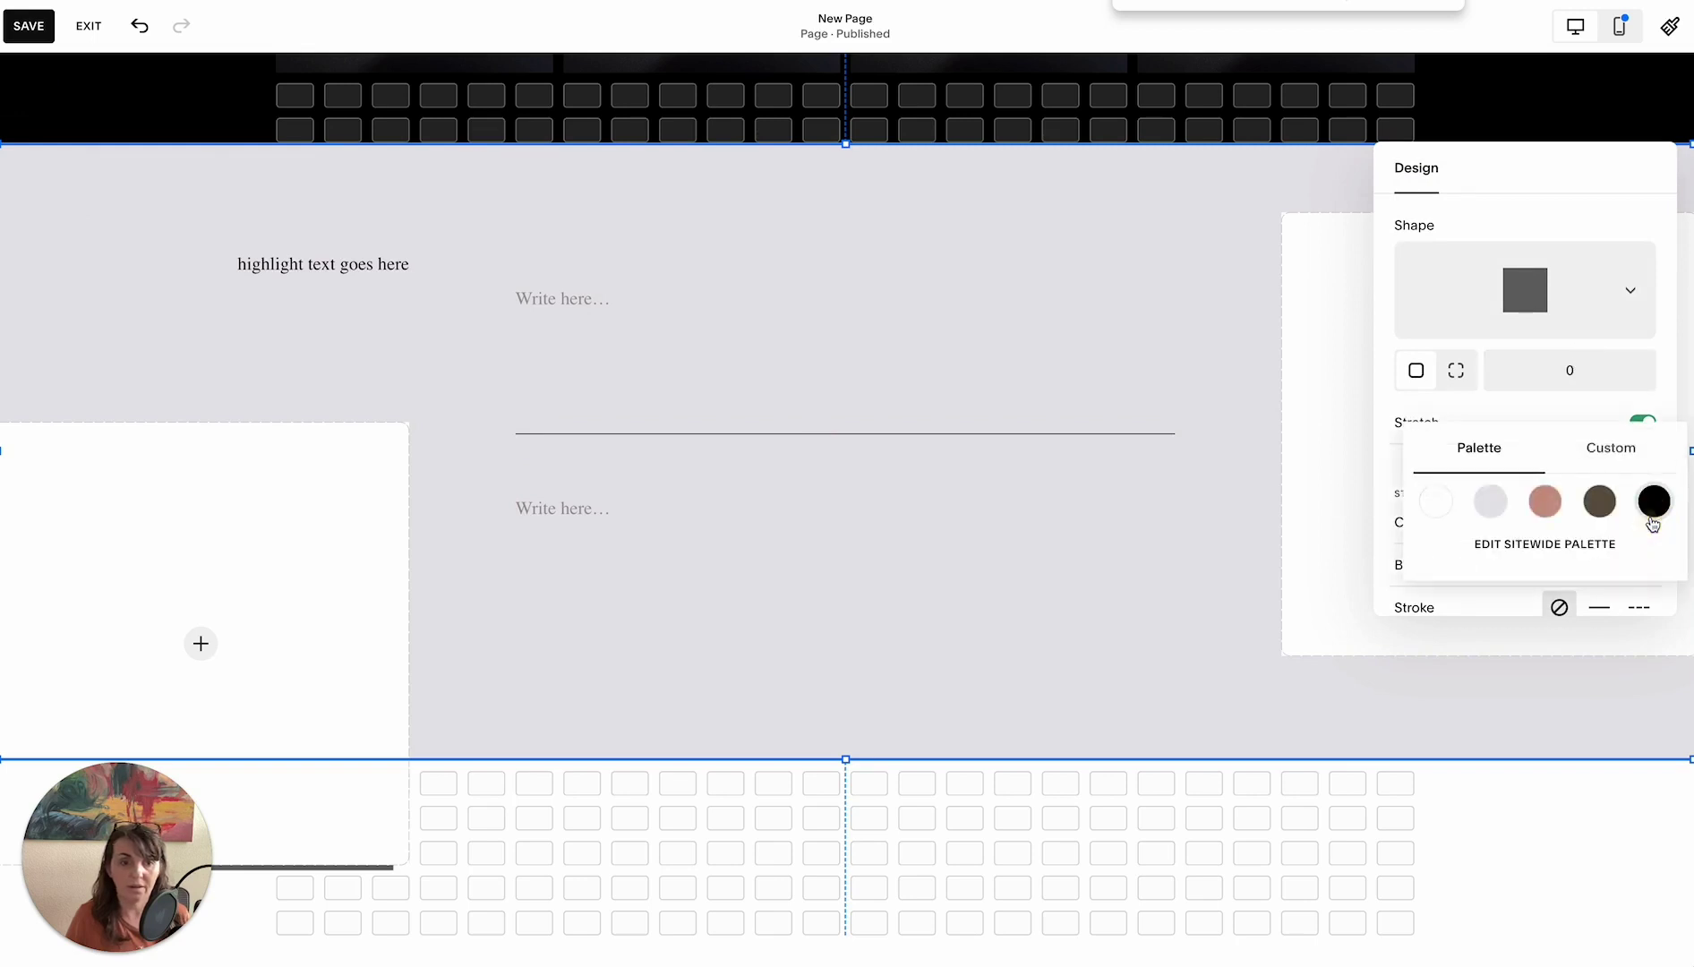
pyautogui.click(1544, 503)
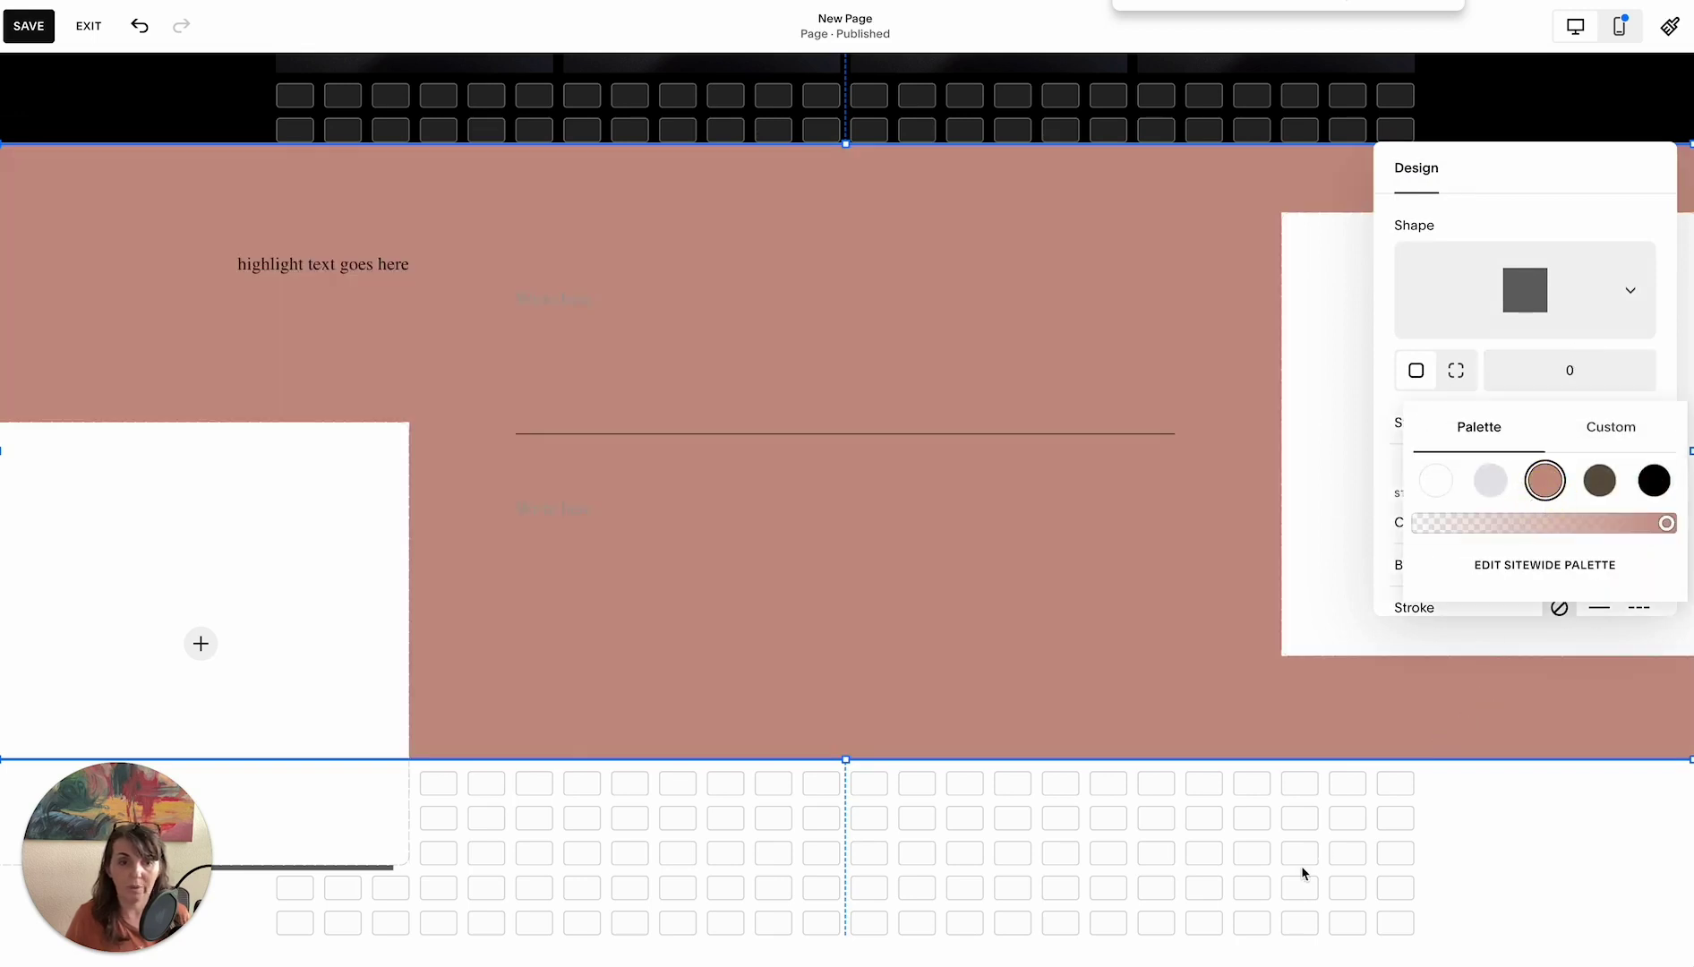
pyautogui.click(1302, 870)
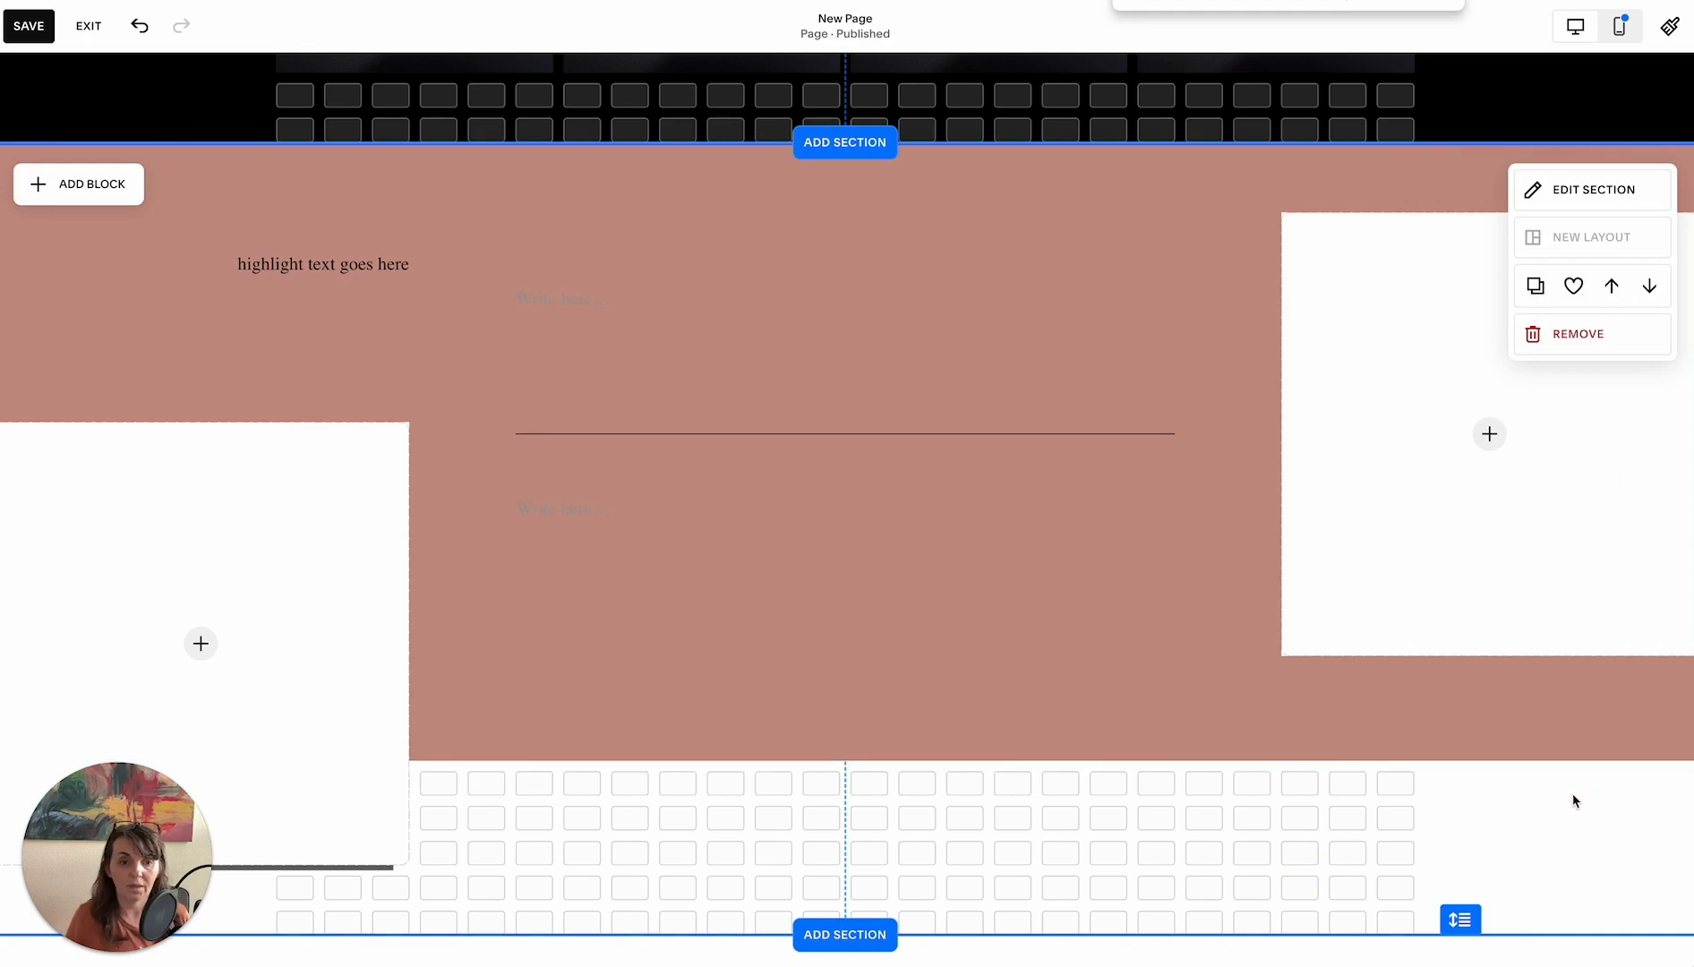
# Remove the wireframe image from the section's background
pyautogui.click(1576, 192)
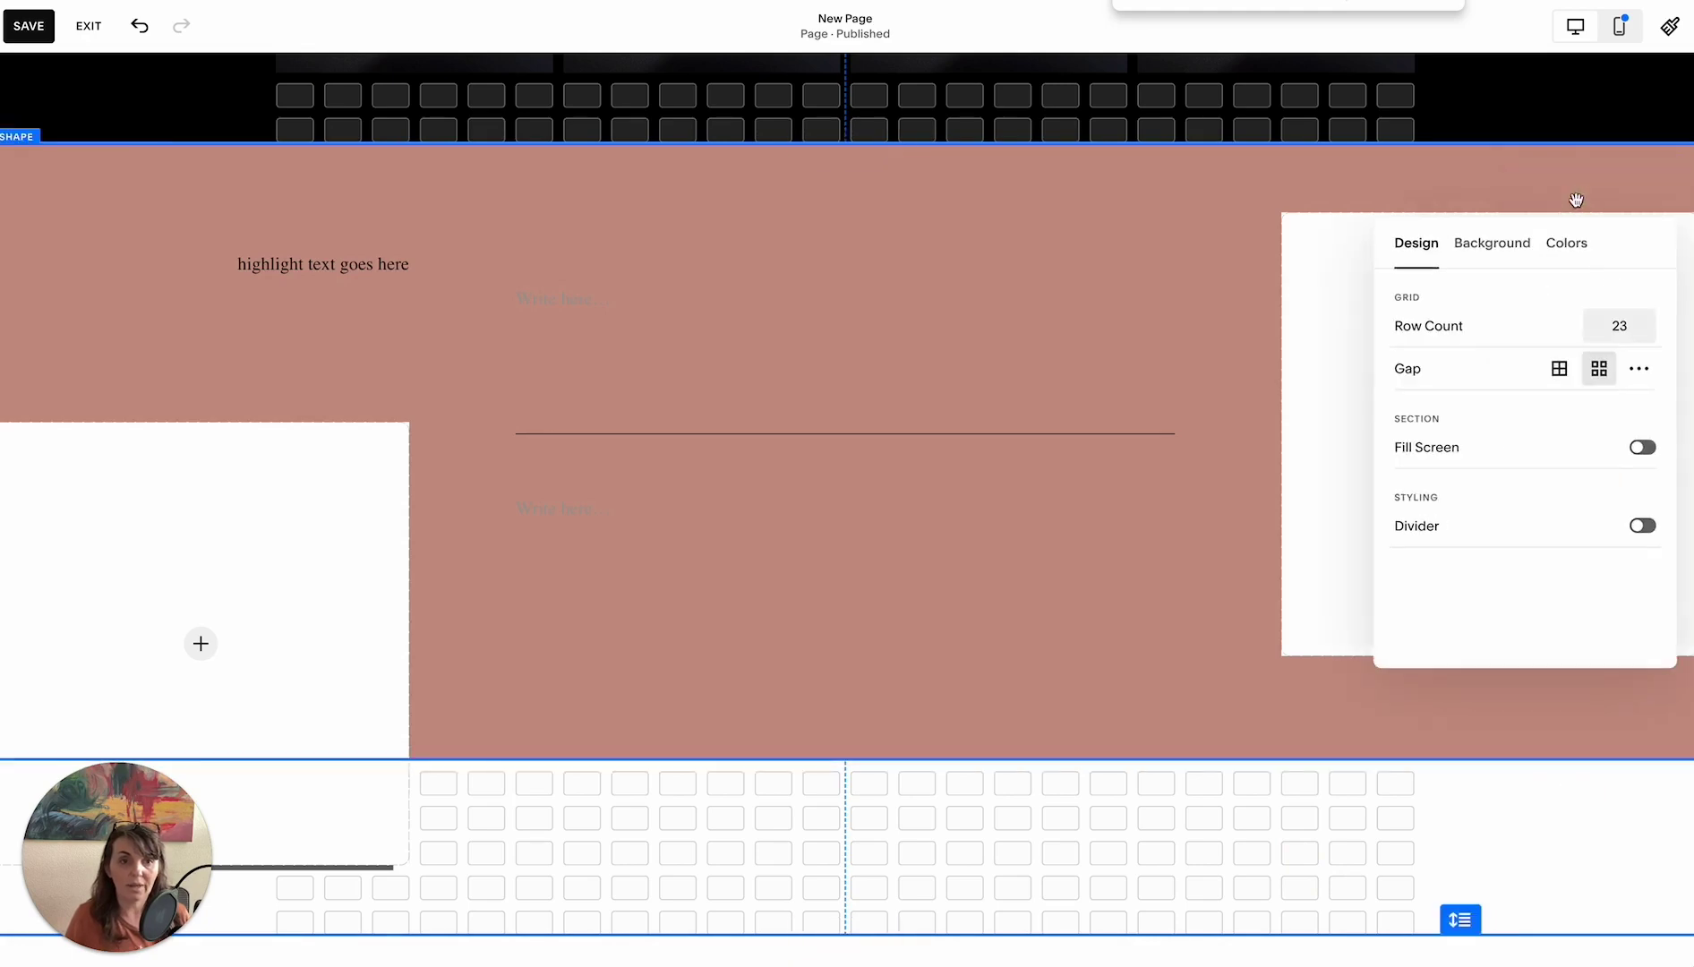
pyautogui.click(1480, 255)
pyautogui.click(1642, 526)
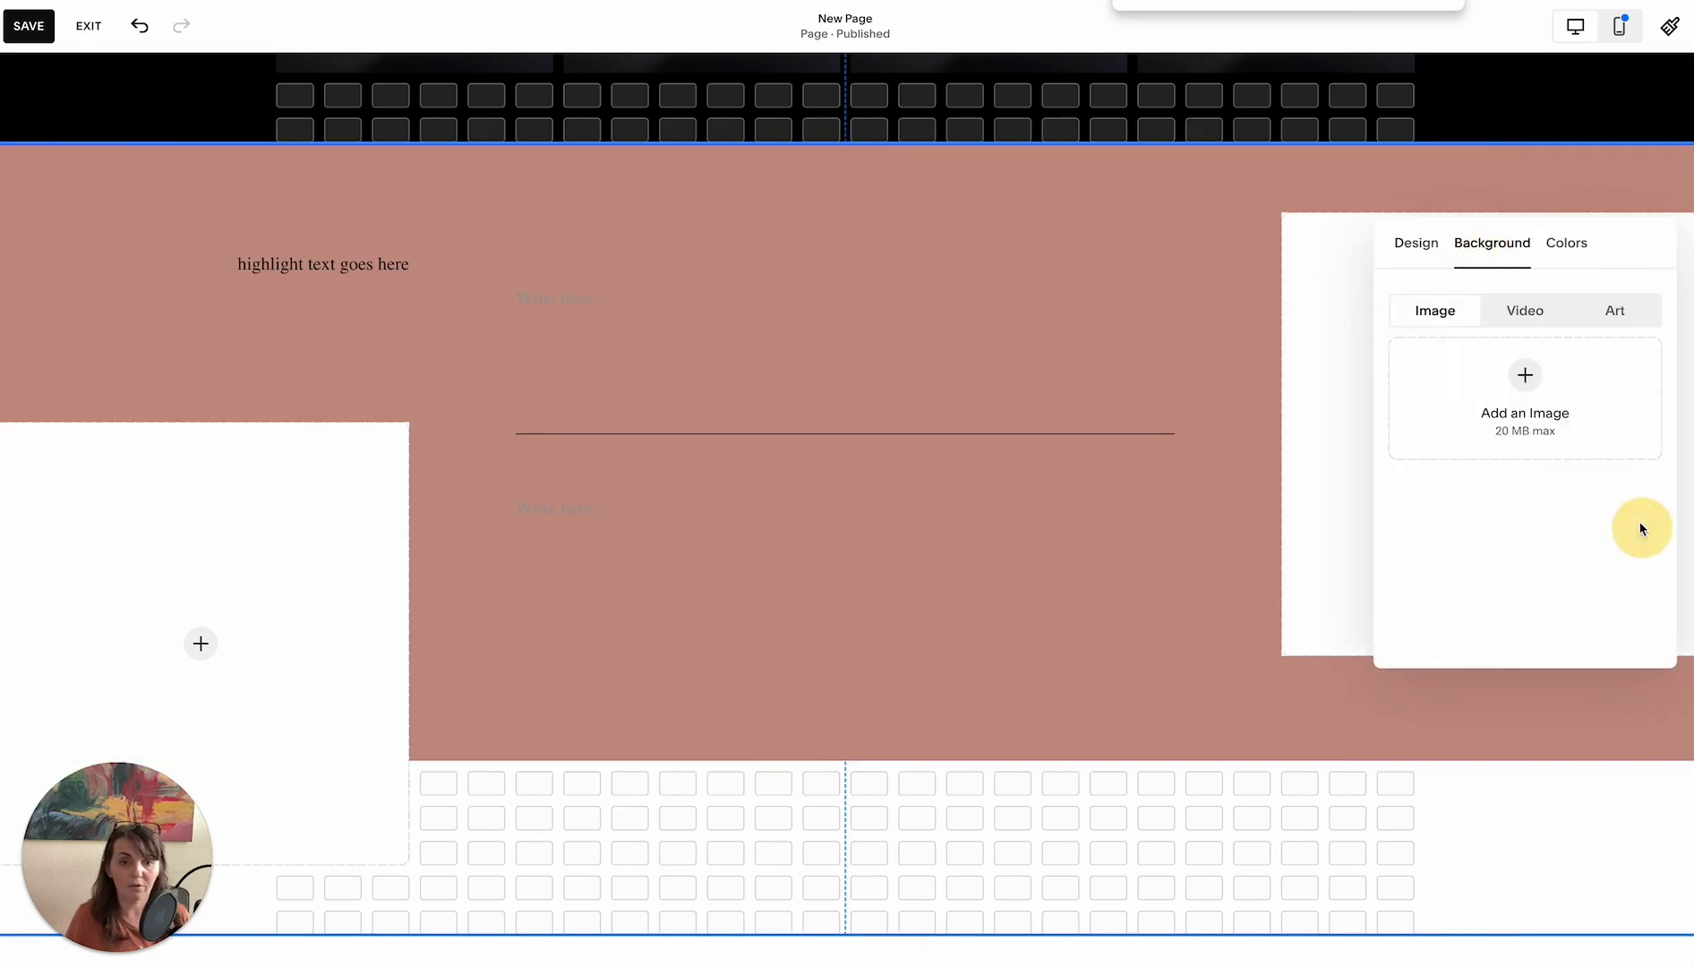
pyautogui.click(1197, 281)
pyautogui.click(1312, 309)
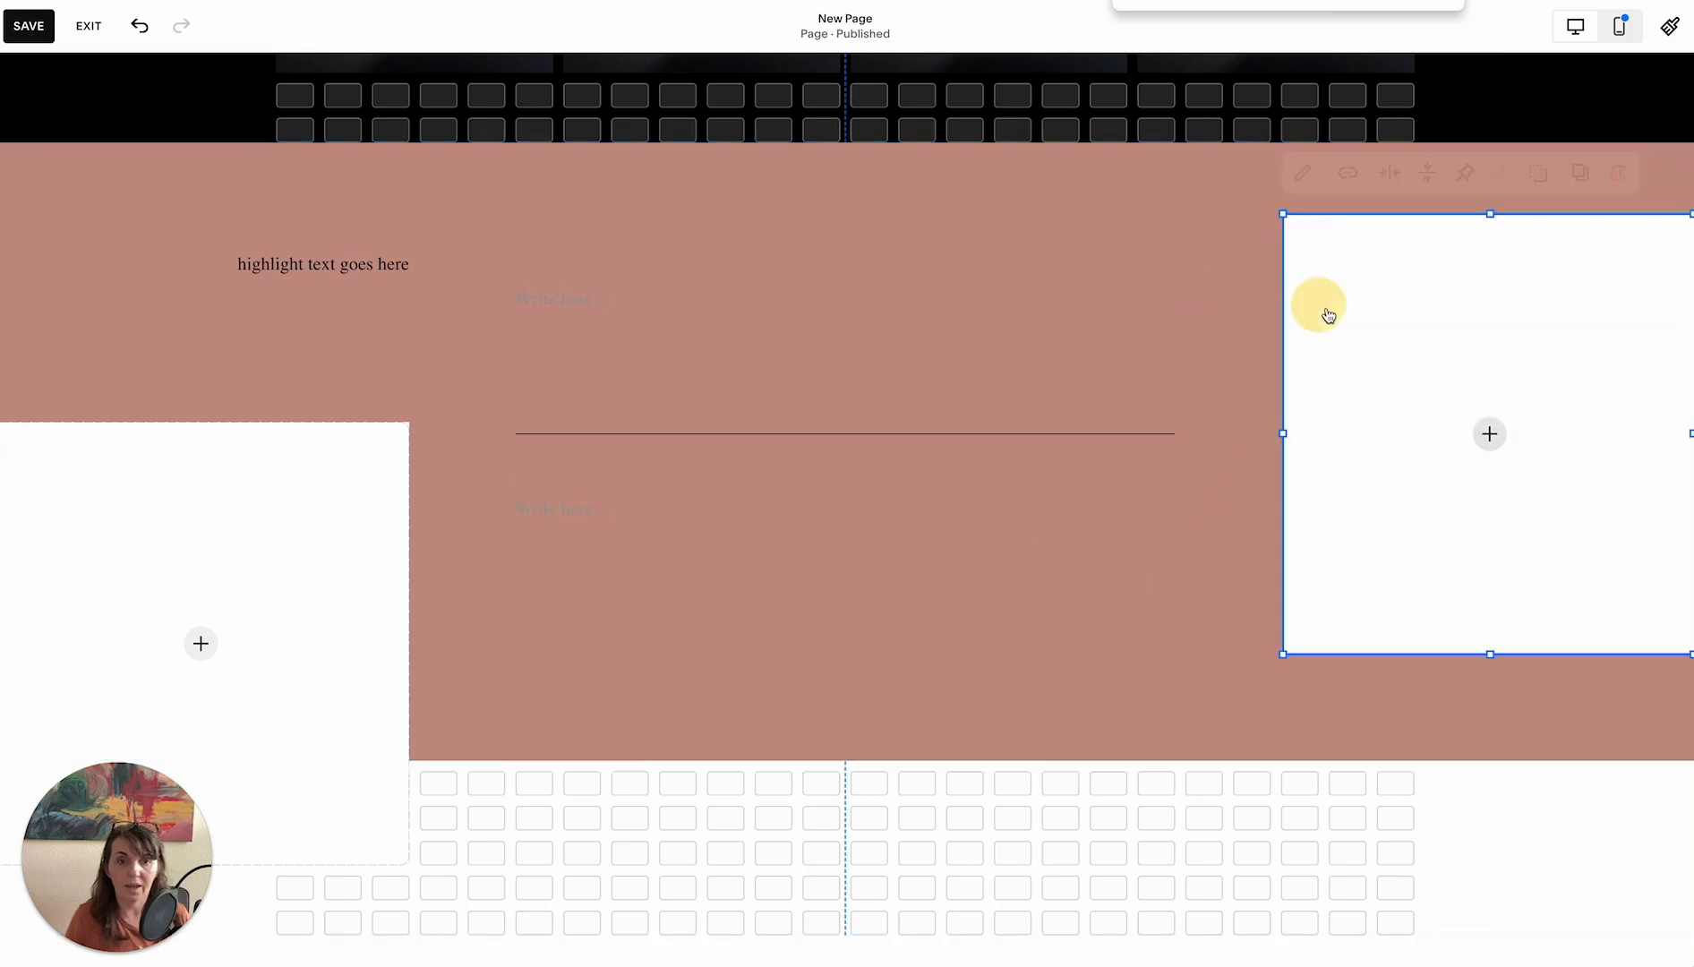
# Enter "Add your text here" in the text block above the line and give it a large heading style
pyautogui.click(799, 319)
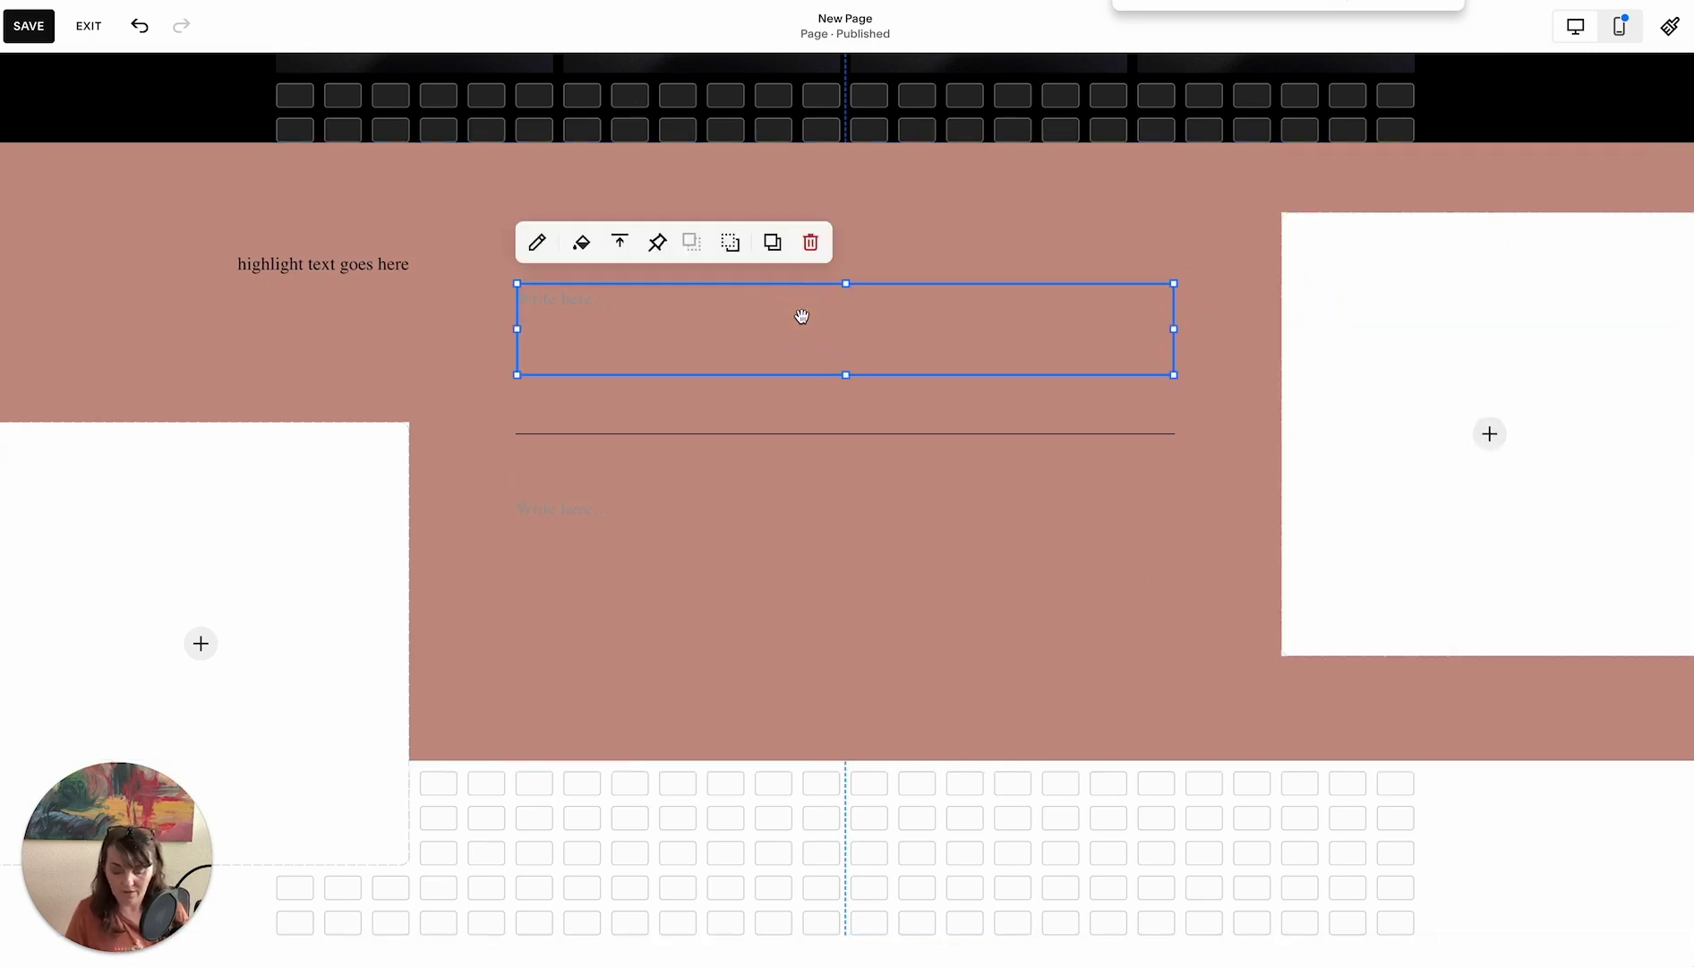
pyautogui.click(803, 324)
pyautogui.write('Add your text here')
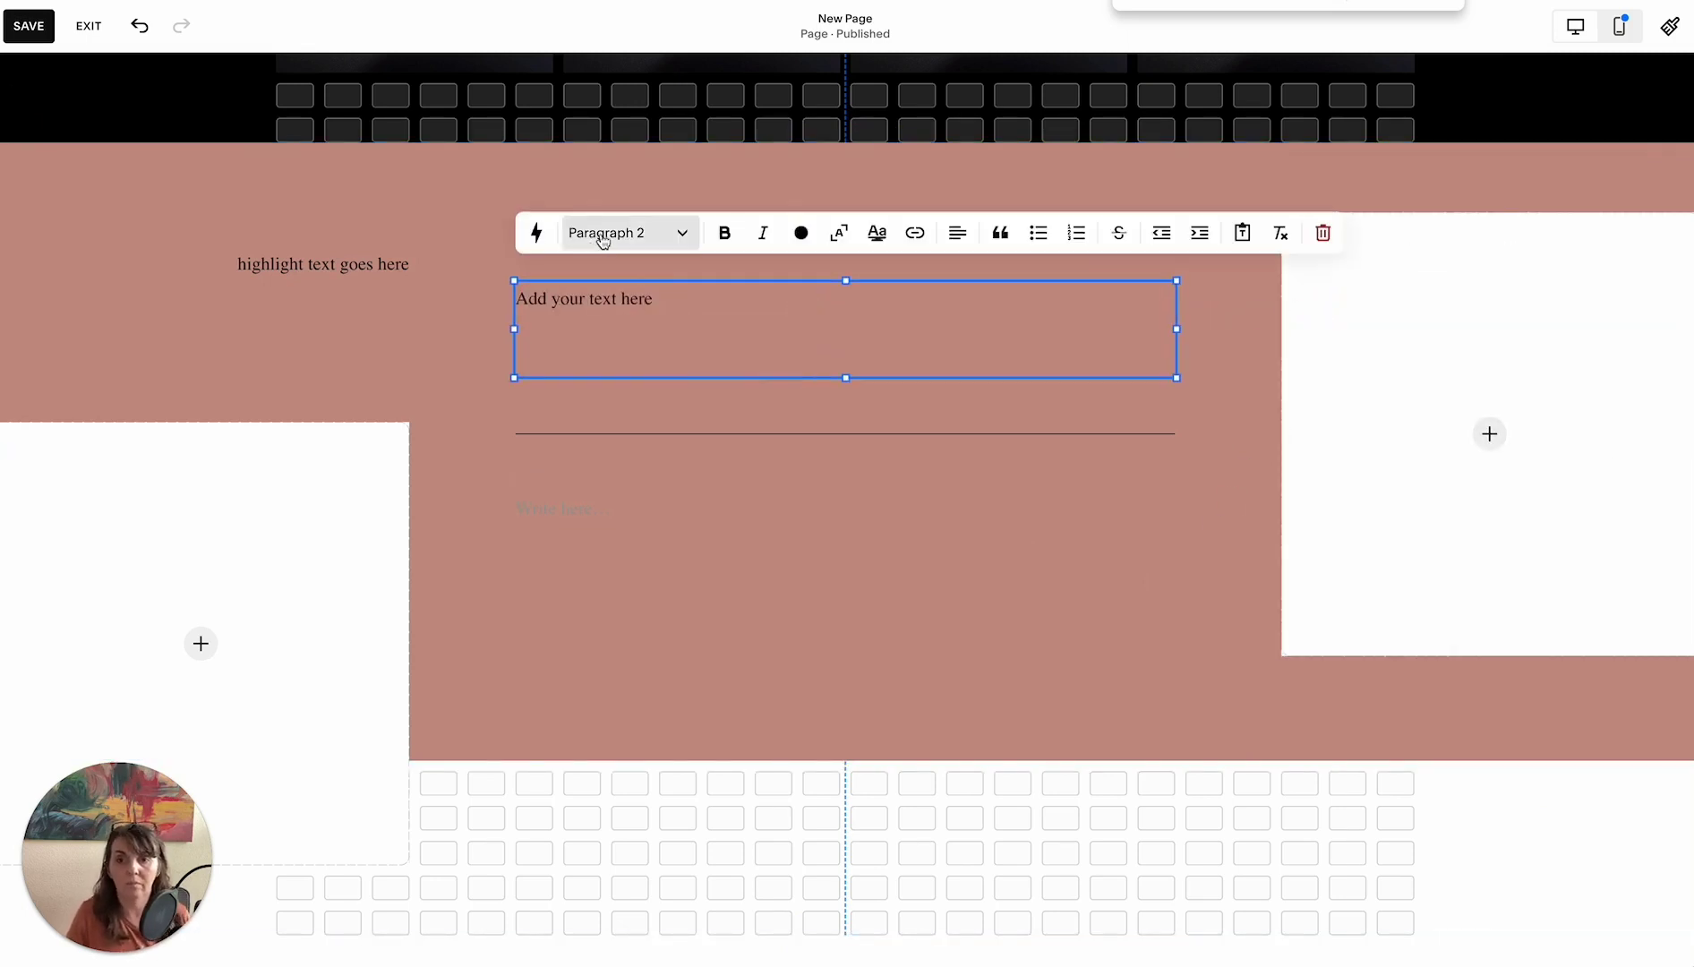
pyautogui.press('Escape')
# Enter "Add your text here" in the text block below the line and repeat the phrase until it fills four lines
pyautogui.click(669, 521)
pyautogui.write('Add your text here')
pyautogui.hotkey('ctrl', 'z')
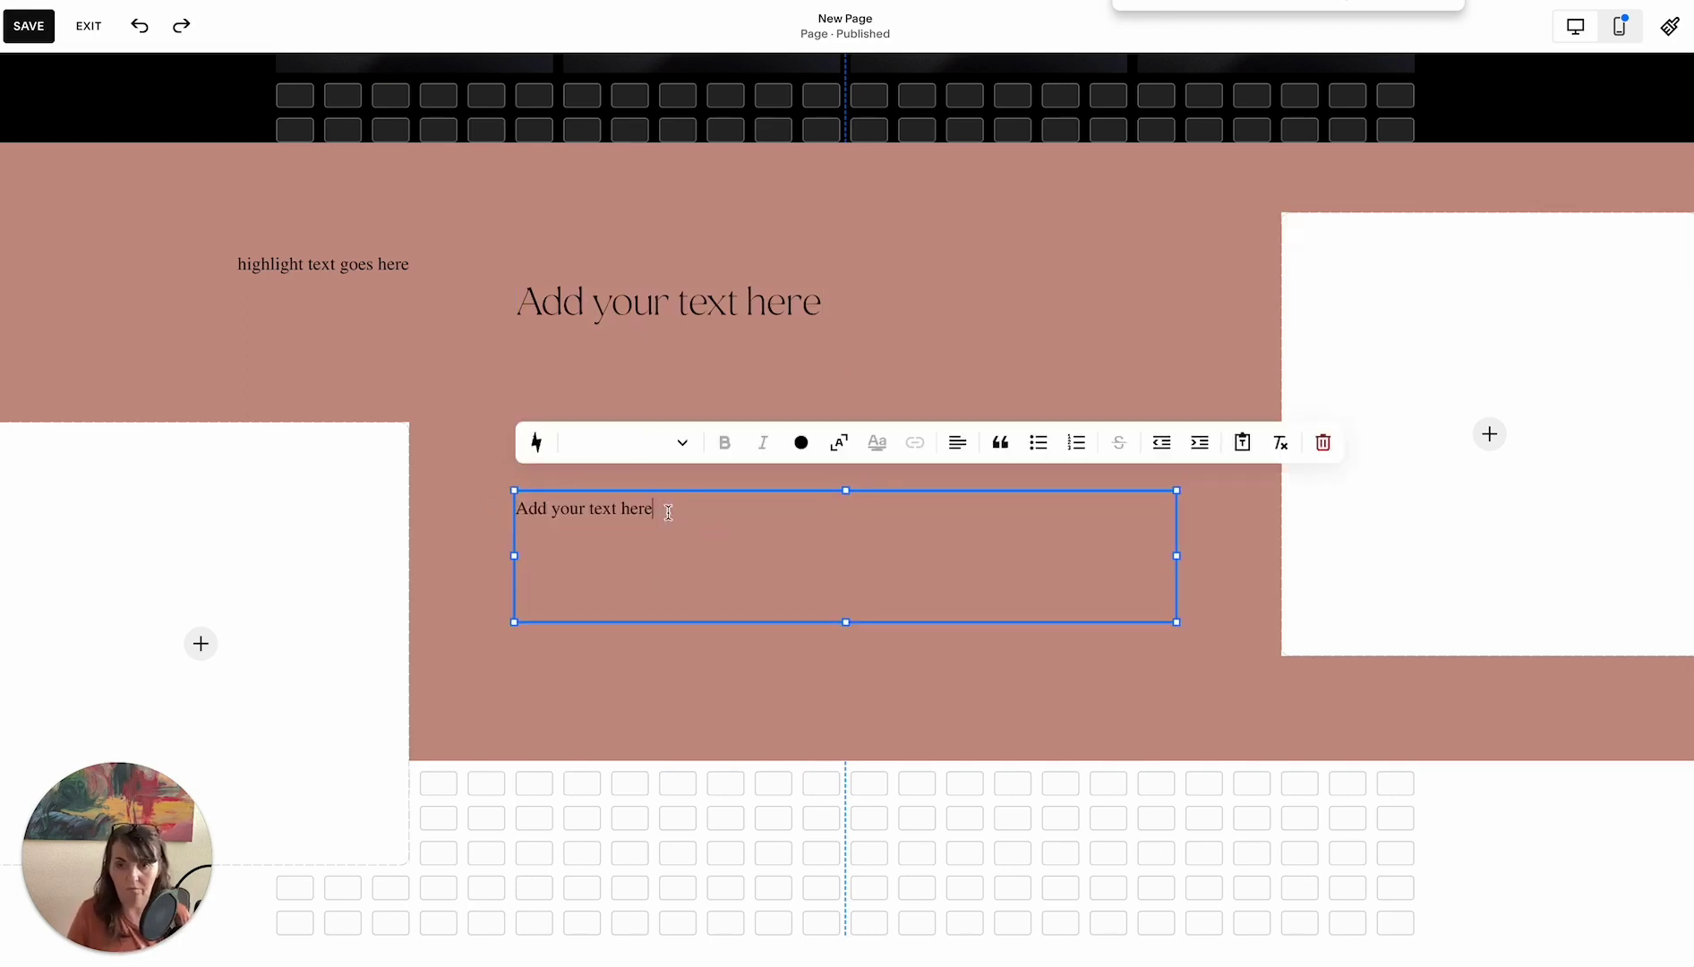
pyautogui.hotkey('ctrl', 'a')
pyautogui.hotkey('ctrl', 'c')
pyautogui.hotkey('ctrl', 'v')
pyautogui.hotkey('ctrl', 'v')
pyautogui.hotkey('ctrl', 'v')
pyautogui.hotkey('ctrl', 'v')
pyautogui.hotkey('ctrl', 'v')
pyautogui.hotkey('ctrl', 'v')
pyautogui.hotkey('ctrl', 'v')
pyautogui.hotkey('ctrl', 'v')
pyautogui.hotkey('ctrl', 'v')
pyautogui.hotkey('ctrl', 'v')
pyautogui.hotkey('ctrl', 'v')
pyautogui.hotkey('ctrl', 'v')
pyautogui.hotkey('ctrl', 'v')
pyautogui.hotkey('ctrl', 'v')
pyautogui.hotkey('ctrl', 'v')
pyautogui.hotkey('ctrl', 'v')
pyautogui.hotkey('ctrl', 'v')
pyautogui.hotkey('ctrl', 'v')
pyautogui.hotkey('ctrl', 'v')
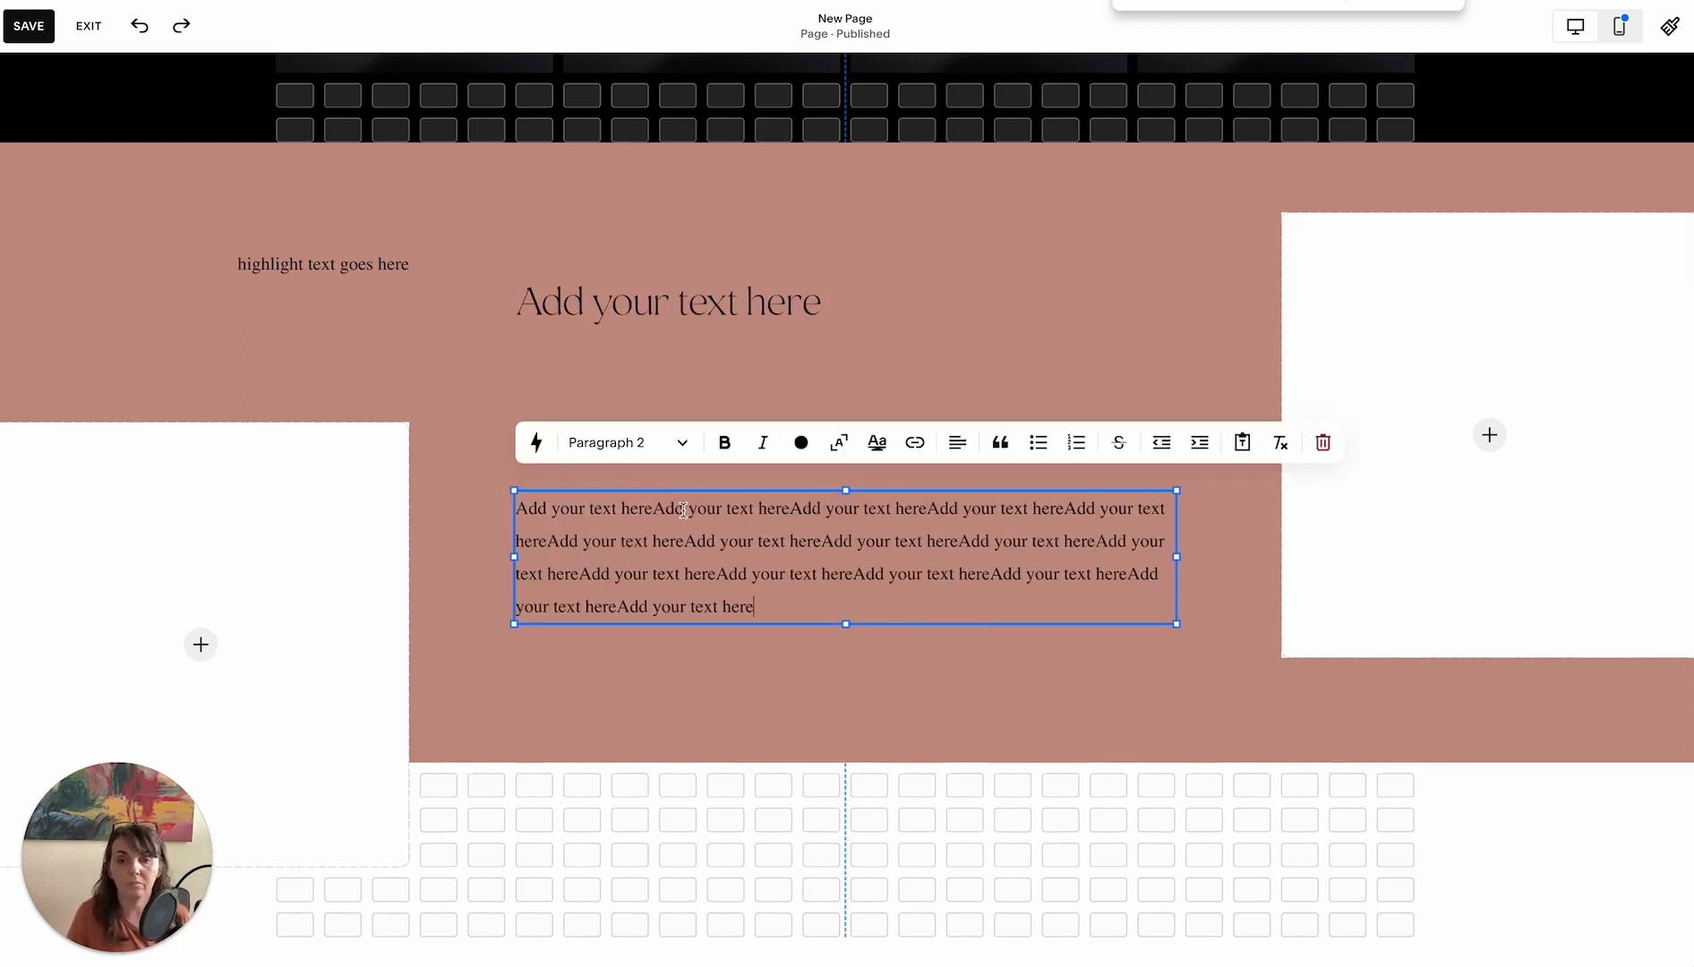
pyautogui.press('Escape')
# Open the right image block for editing
pyautogui.click(1432, 302)
pyautogui.click(1304, 172)
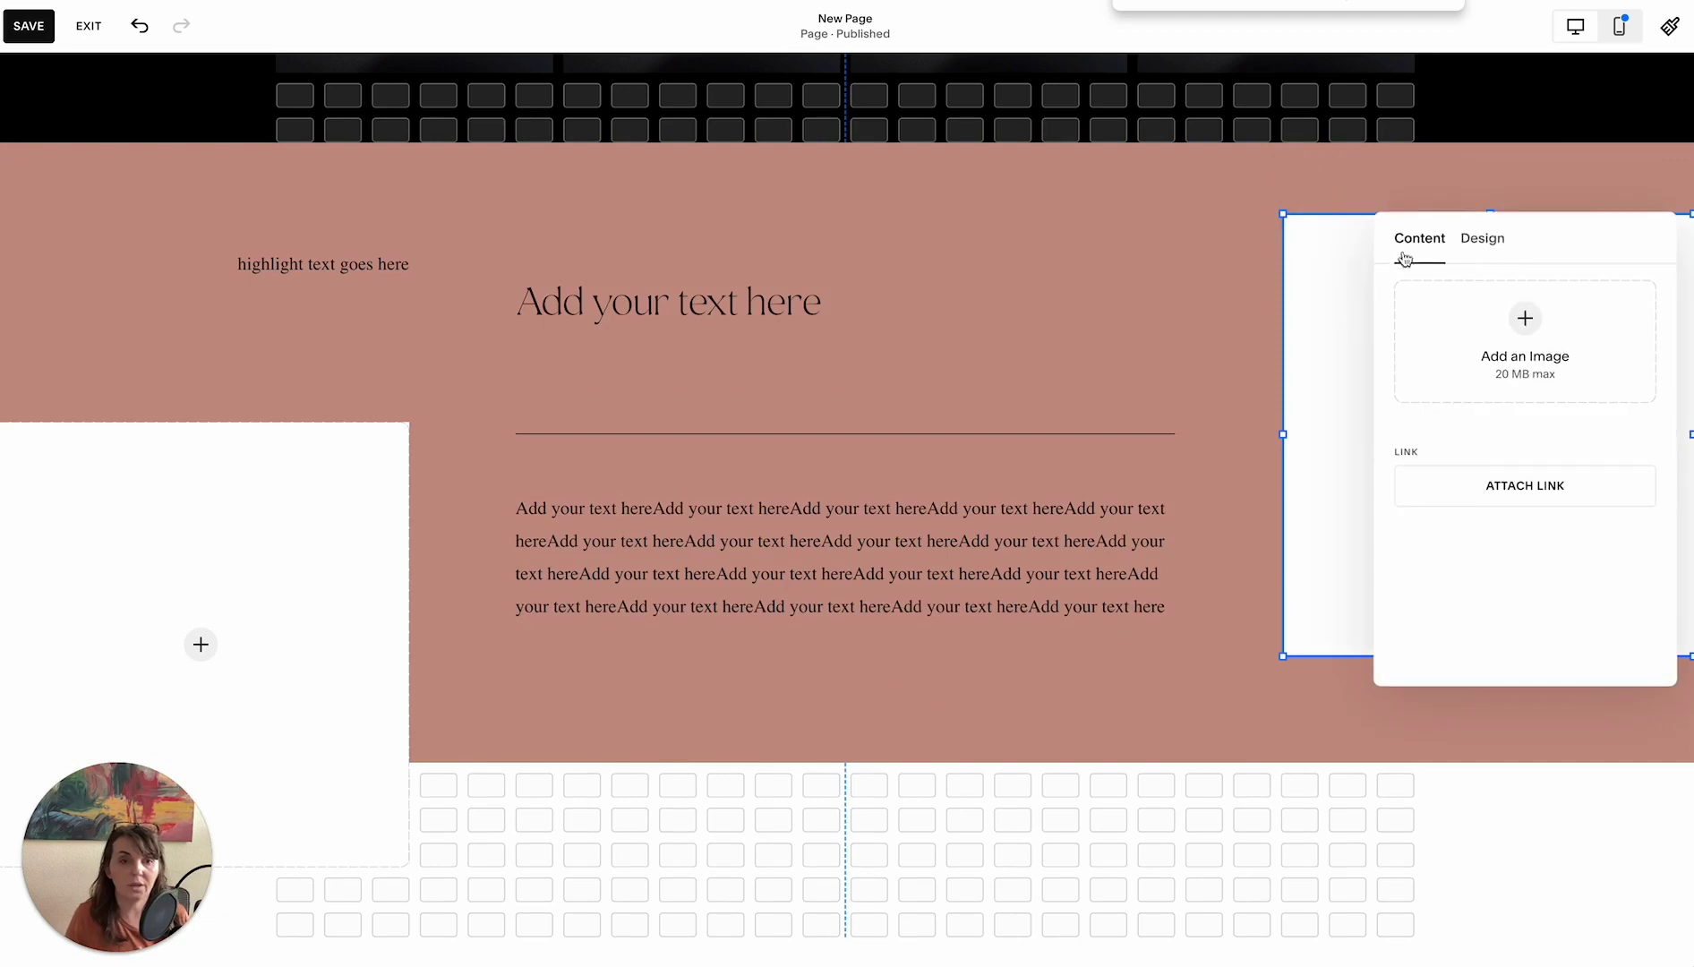
pyautogui.click(1506, 330)
pyautogui.click(1486, 367)
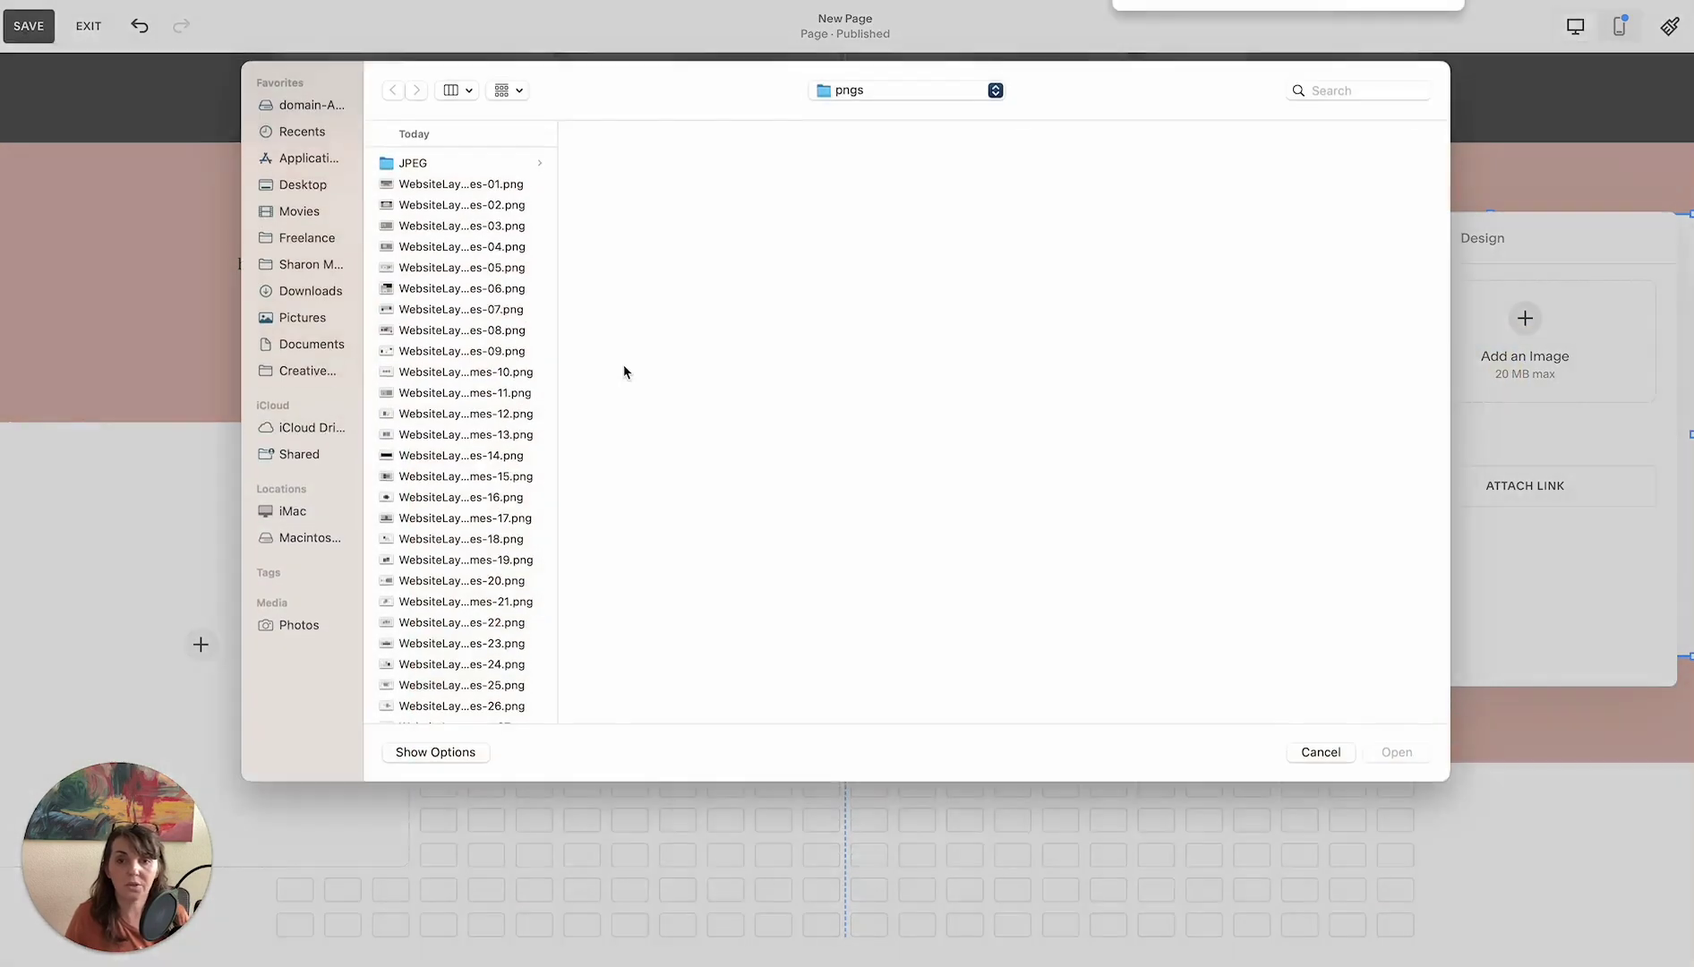
pyautogui.press('Escape')
# Add the free stock photo of the red torii gate in water to the right image block
pyautogui.click(1437, 333)
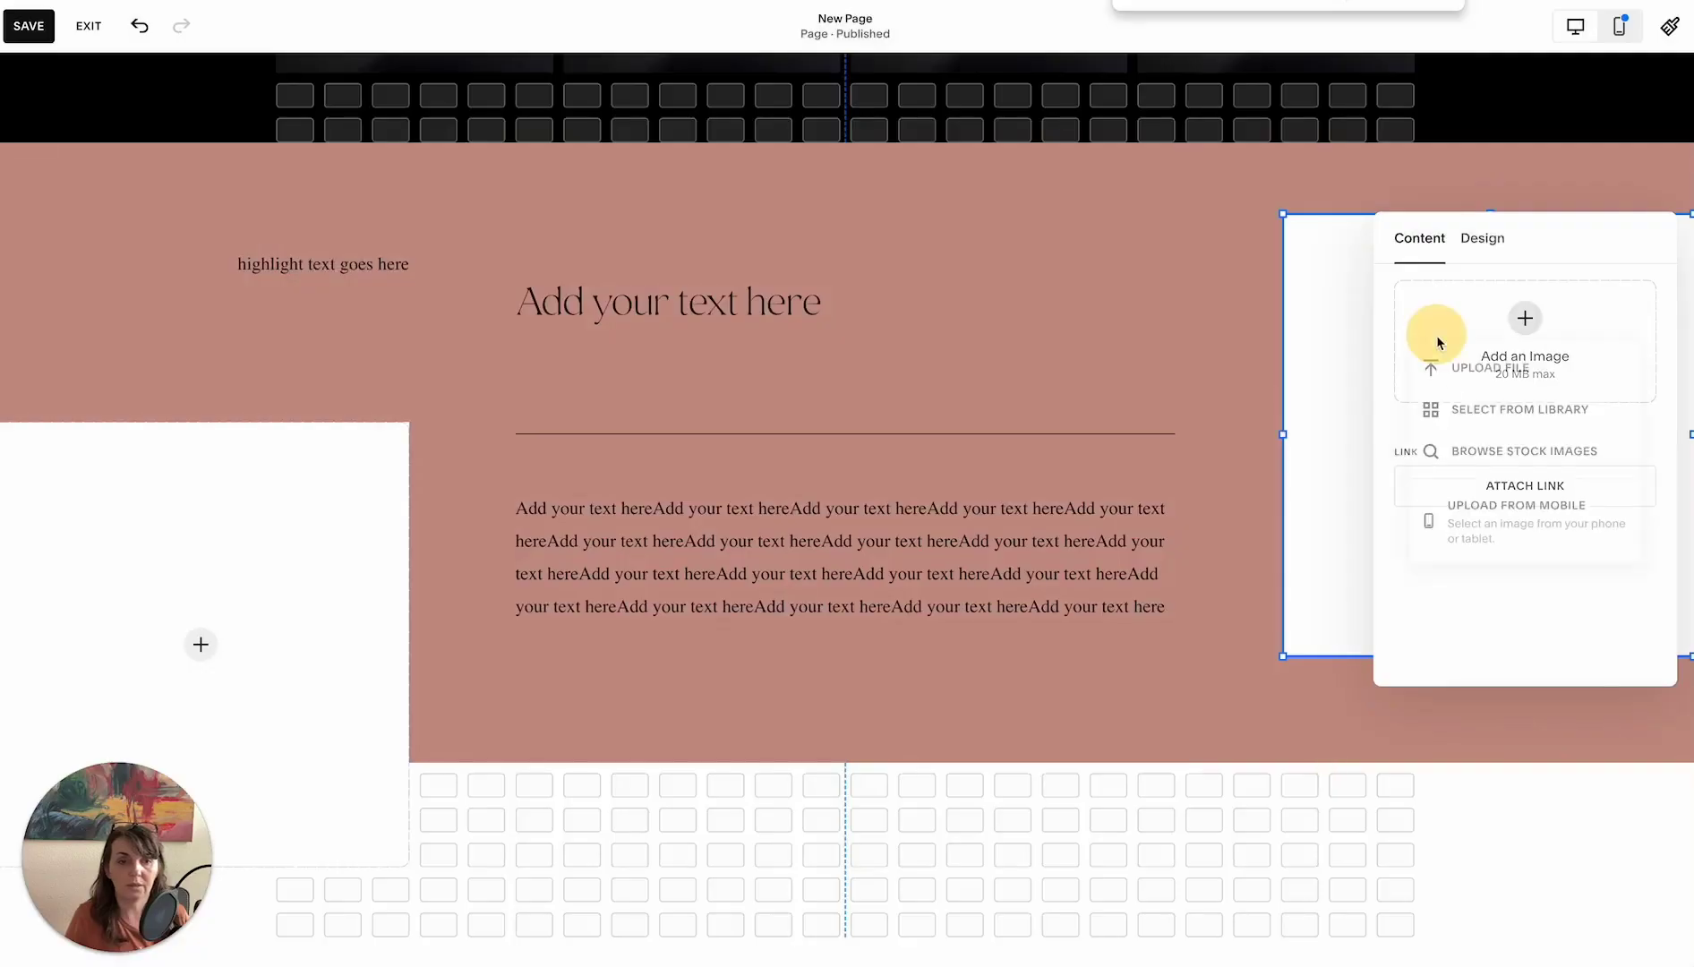
pyautogui.click(1443, 405)
pyautogui.click(571, 235)
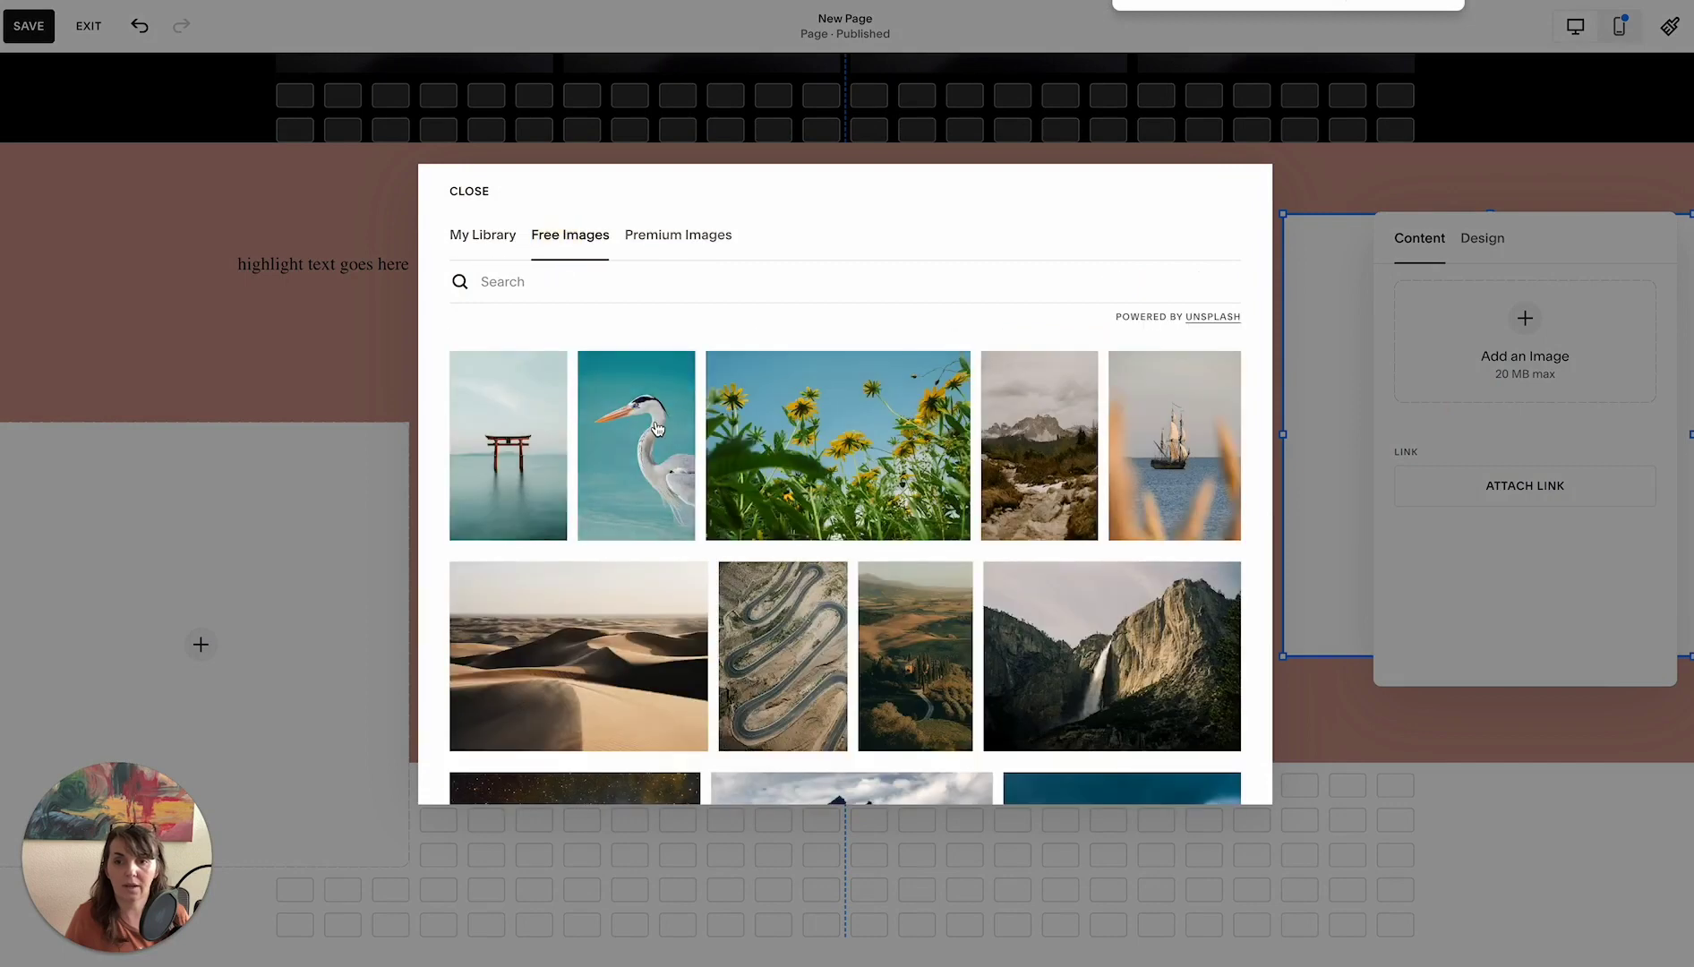
pyautogui.click(488, 466)
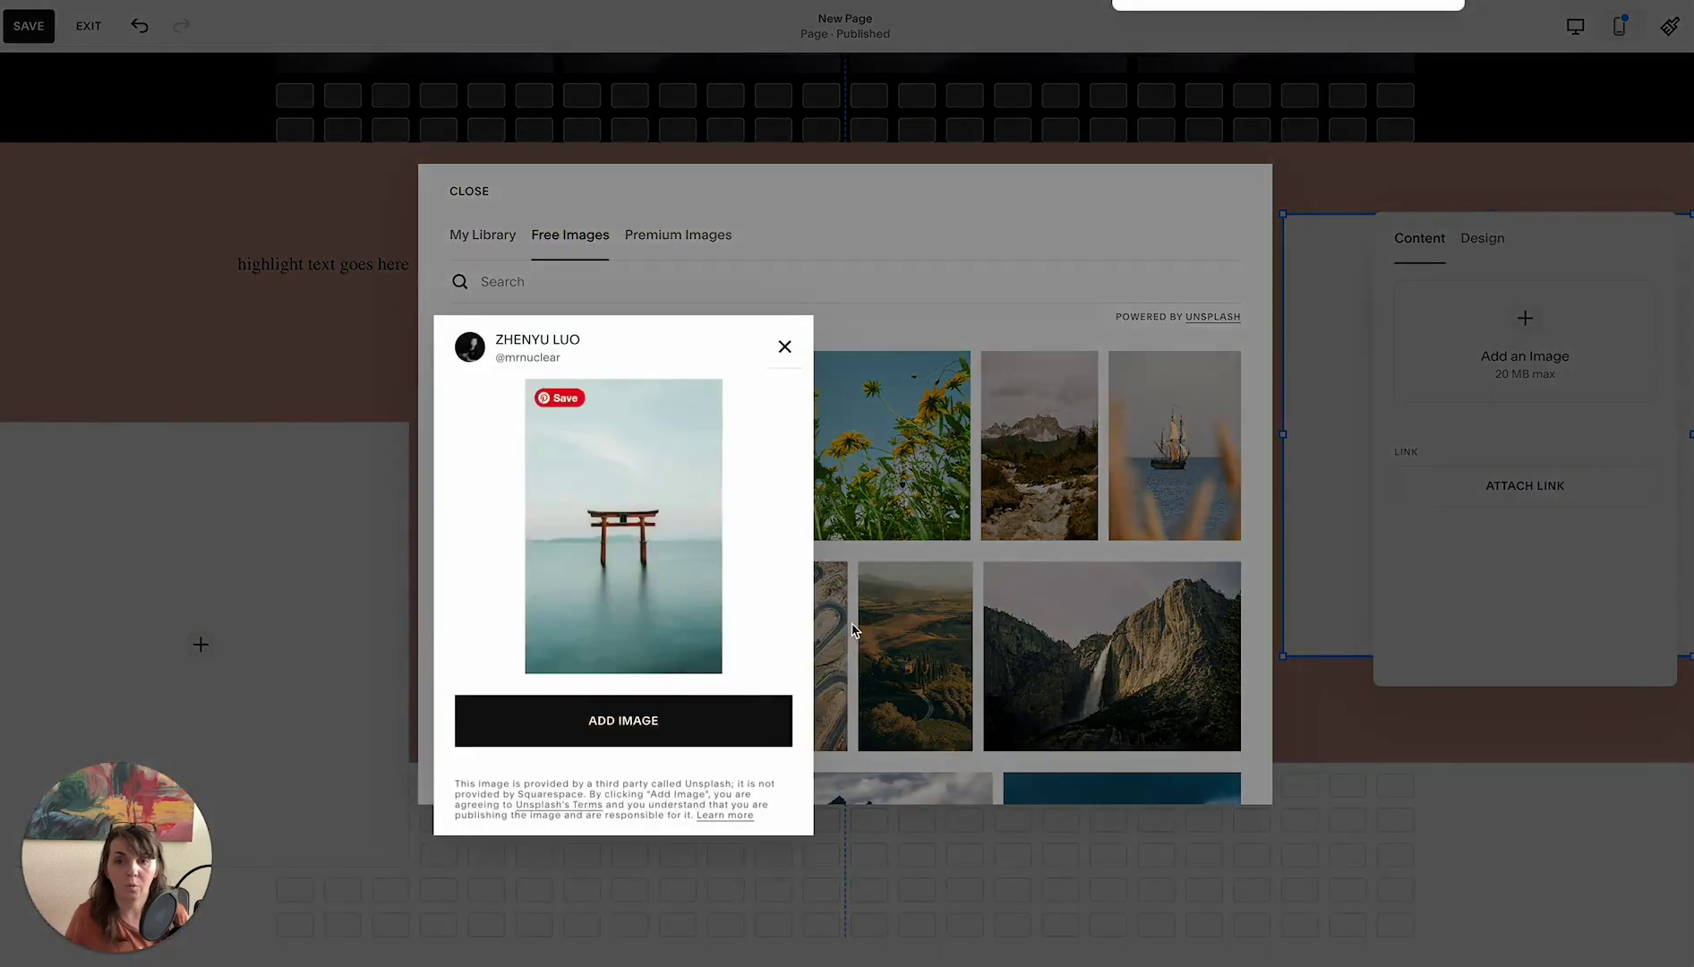
pyautogui.click(737, 714)
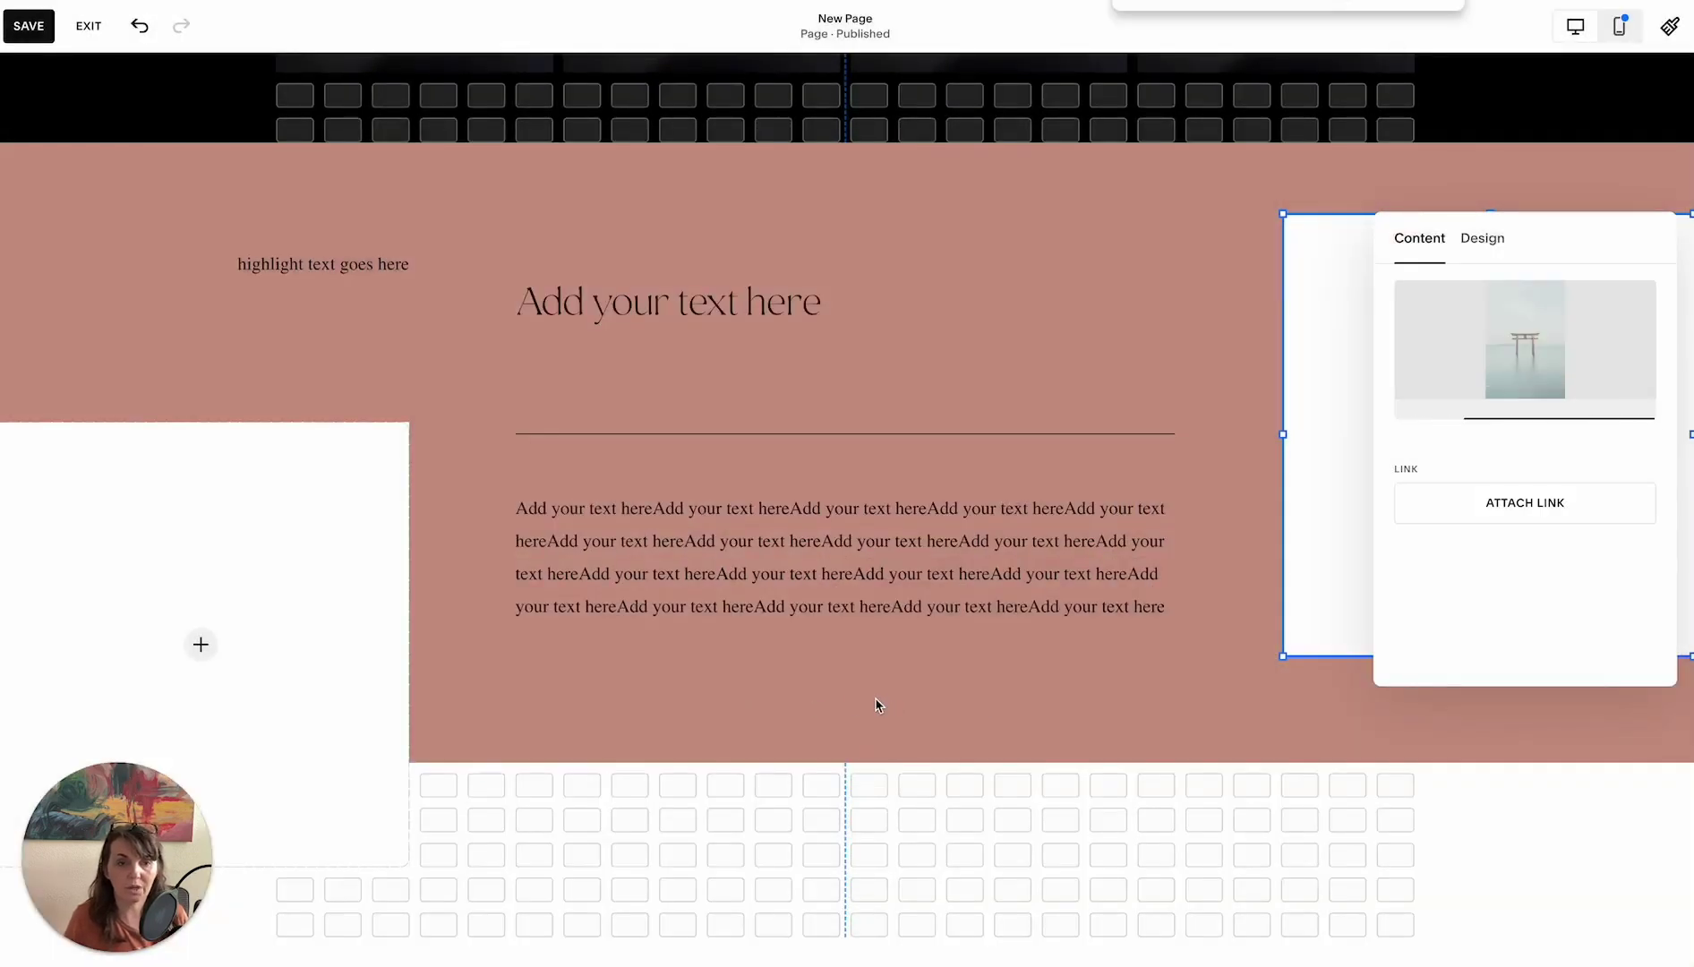
# Set the torii gate image's display mode to Fill and leave its settings
pyautogui.click(1479, 240)
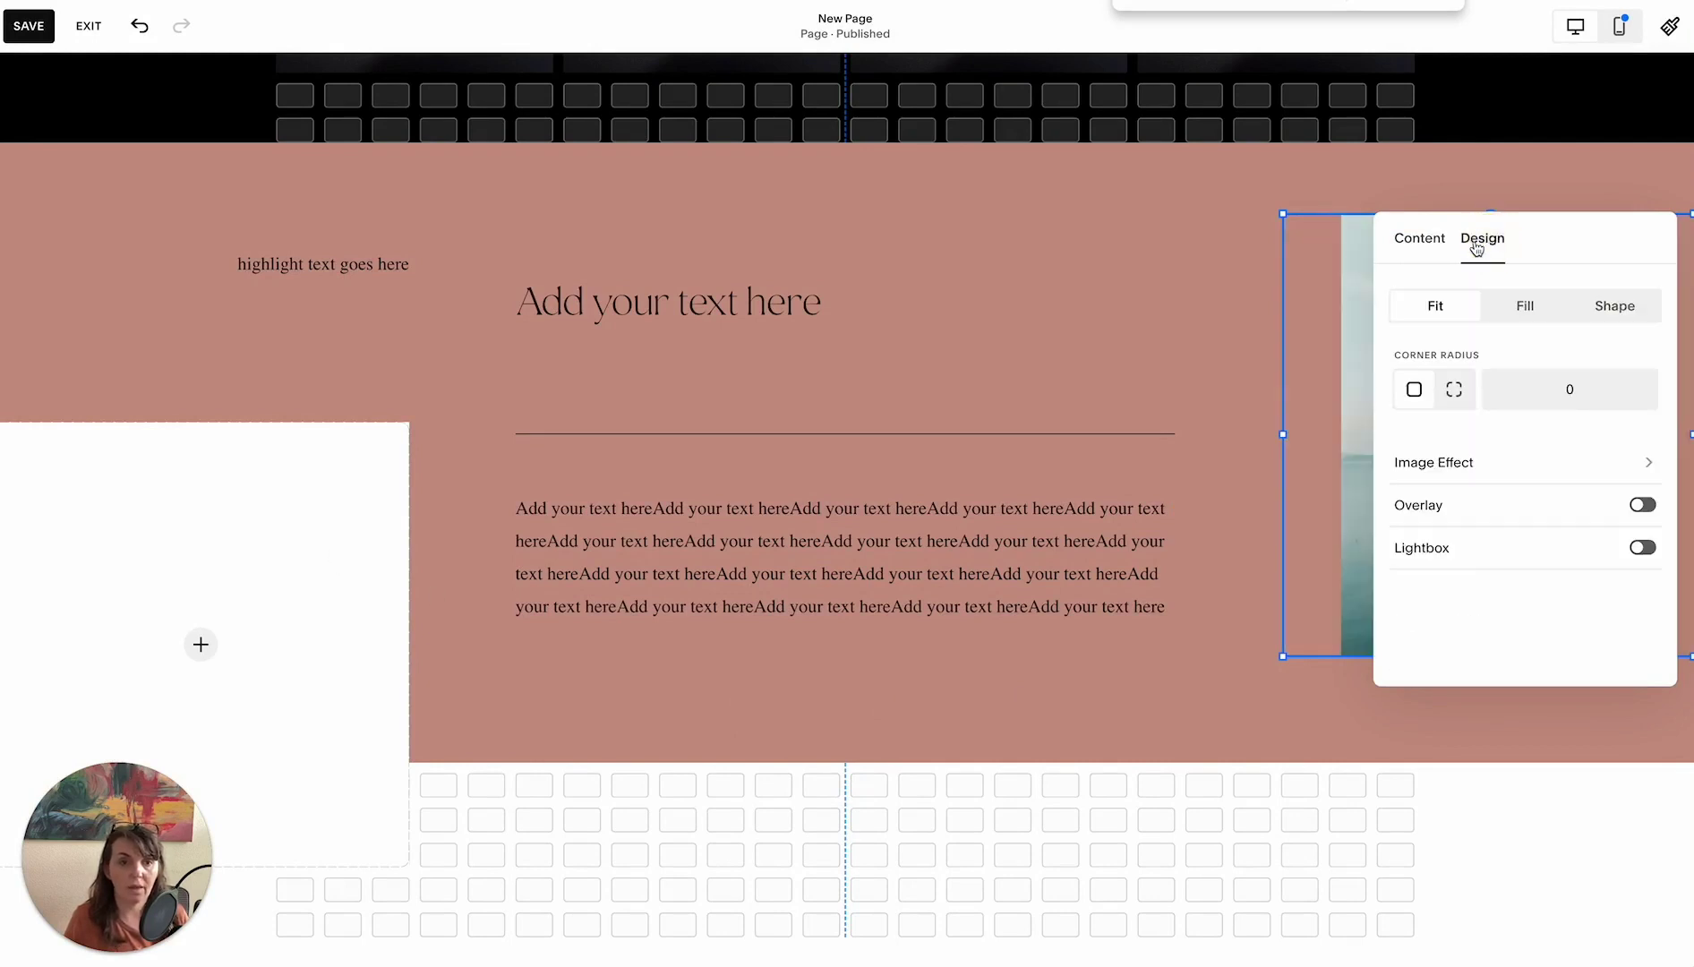
pyautogui.click(1528, 308)
pyautogui.click(361, 523)
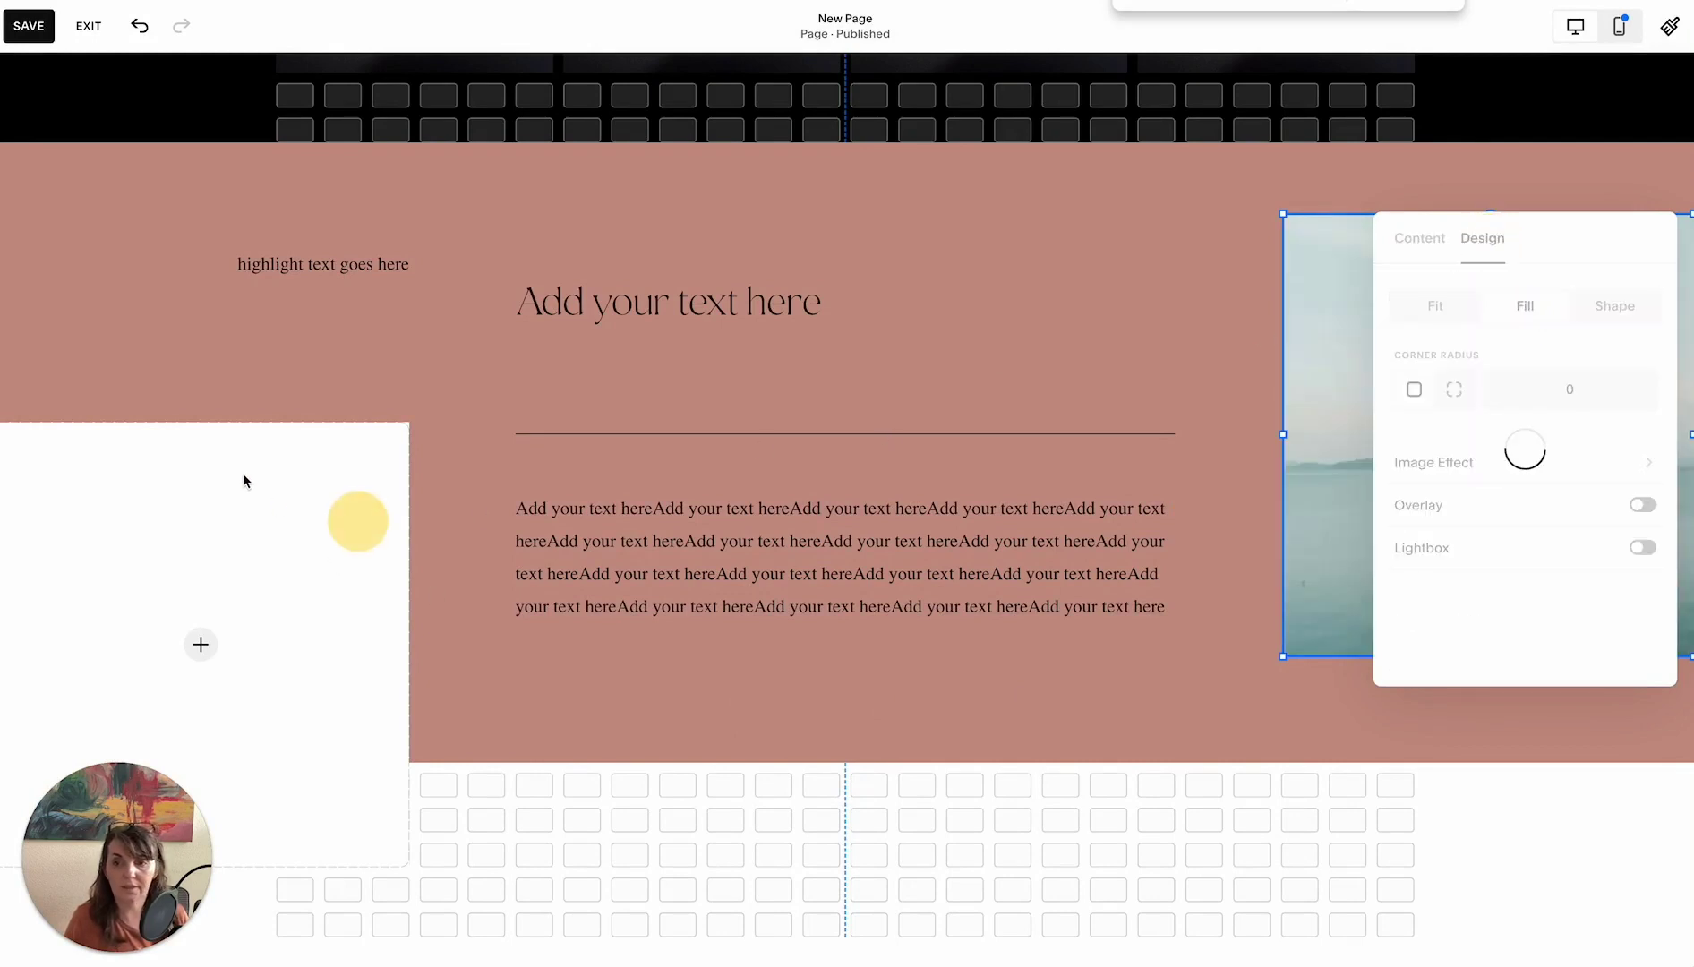
# Add the free stock photo of the heron against turquoise water to the left image block and set its display mode to Fill
pyautogui.click(36, 385)
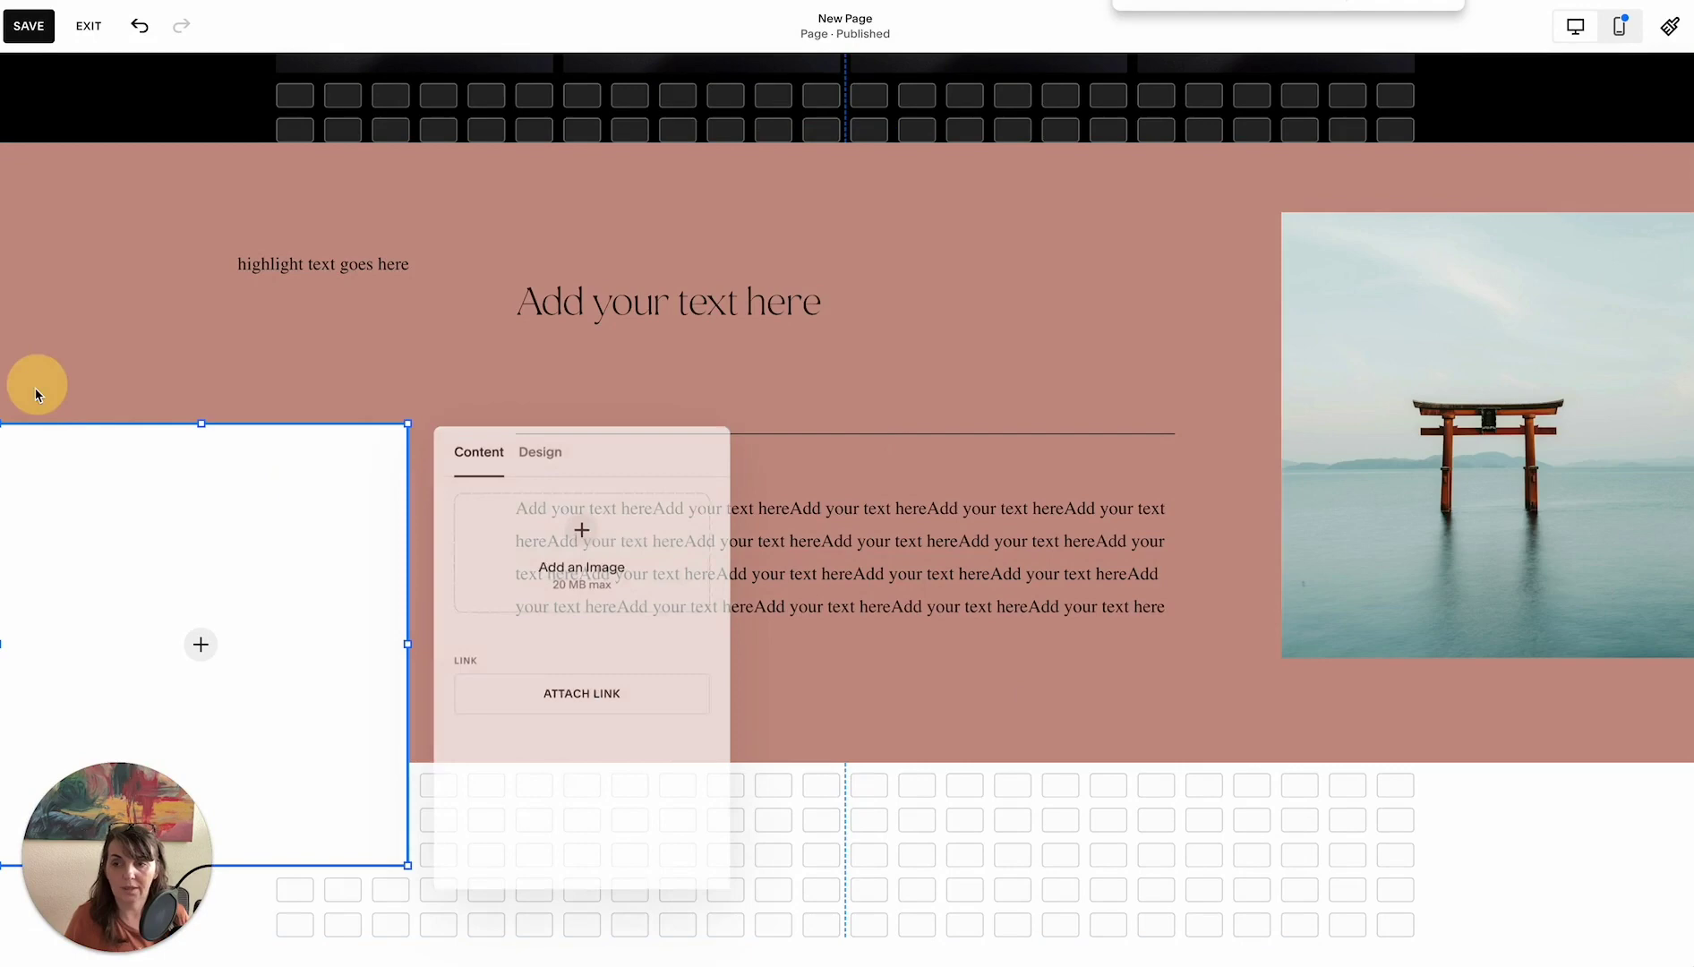
pyautogui.click(564, 506)
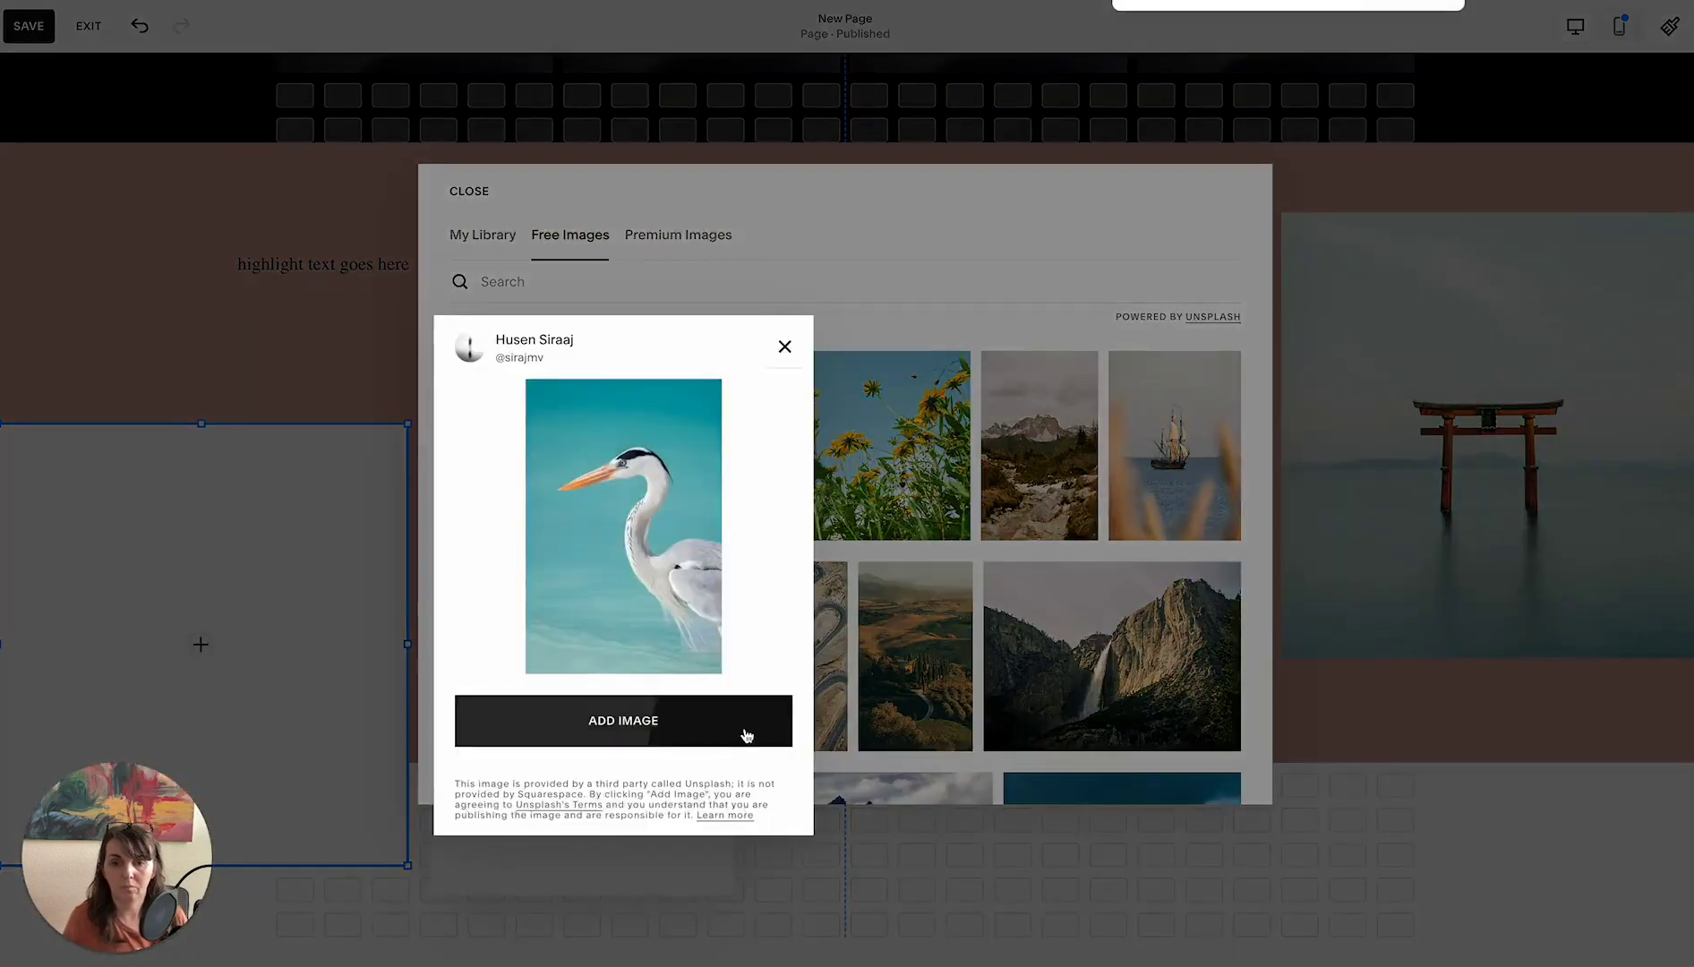
pyautogui.click(746, 735)
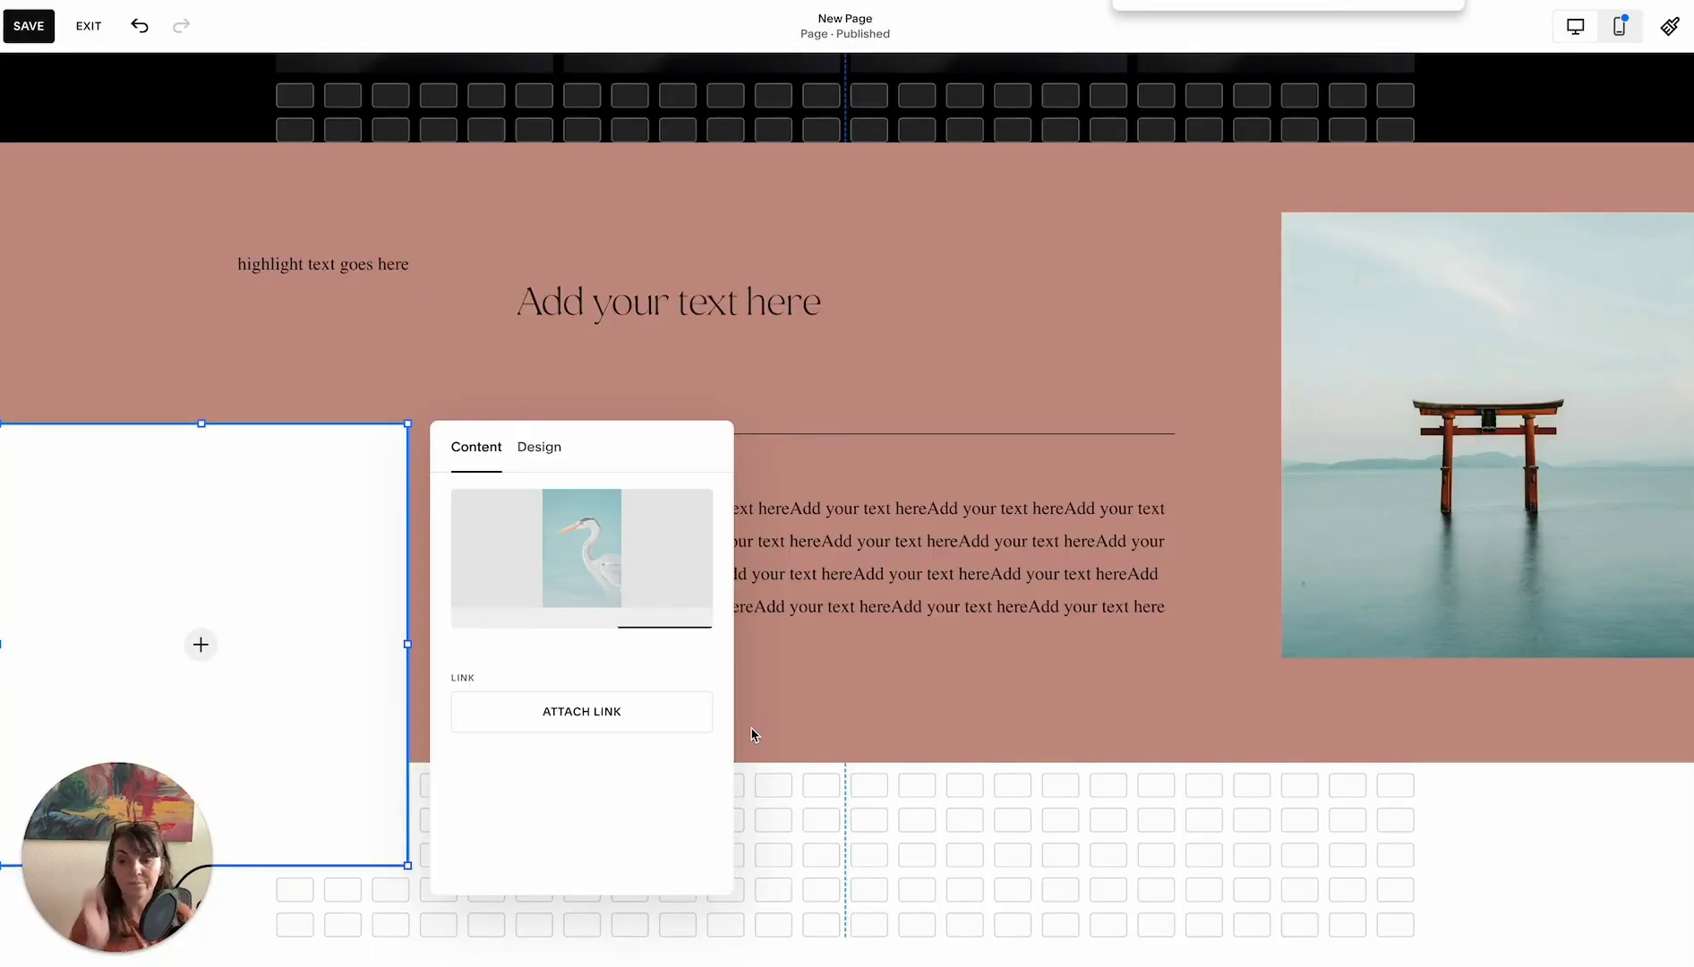
pyautogui.click(540, 447)
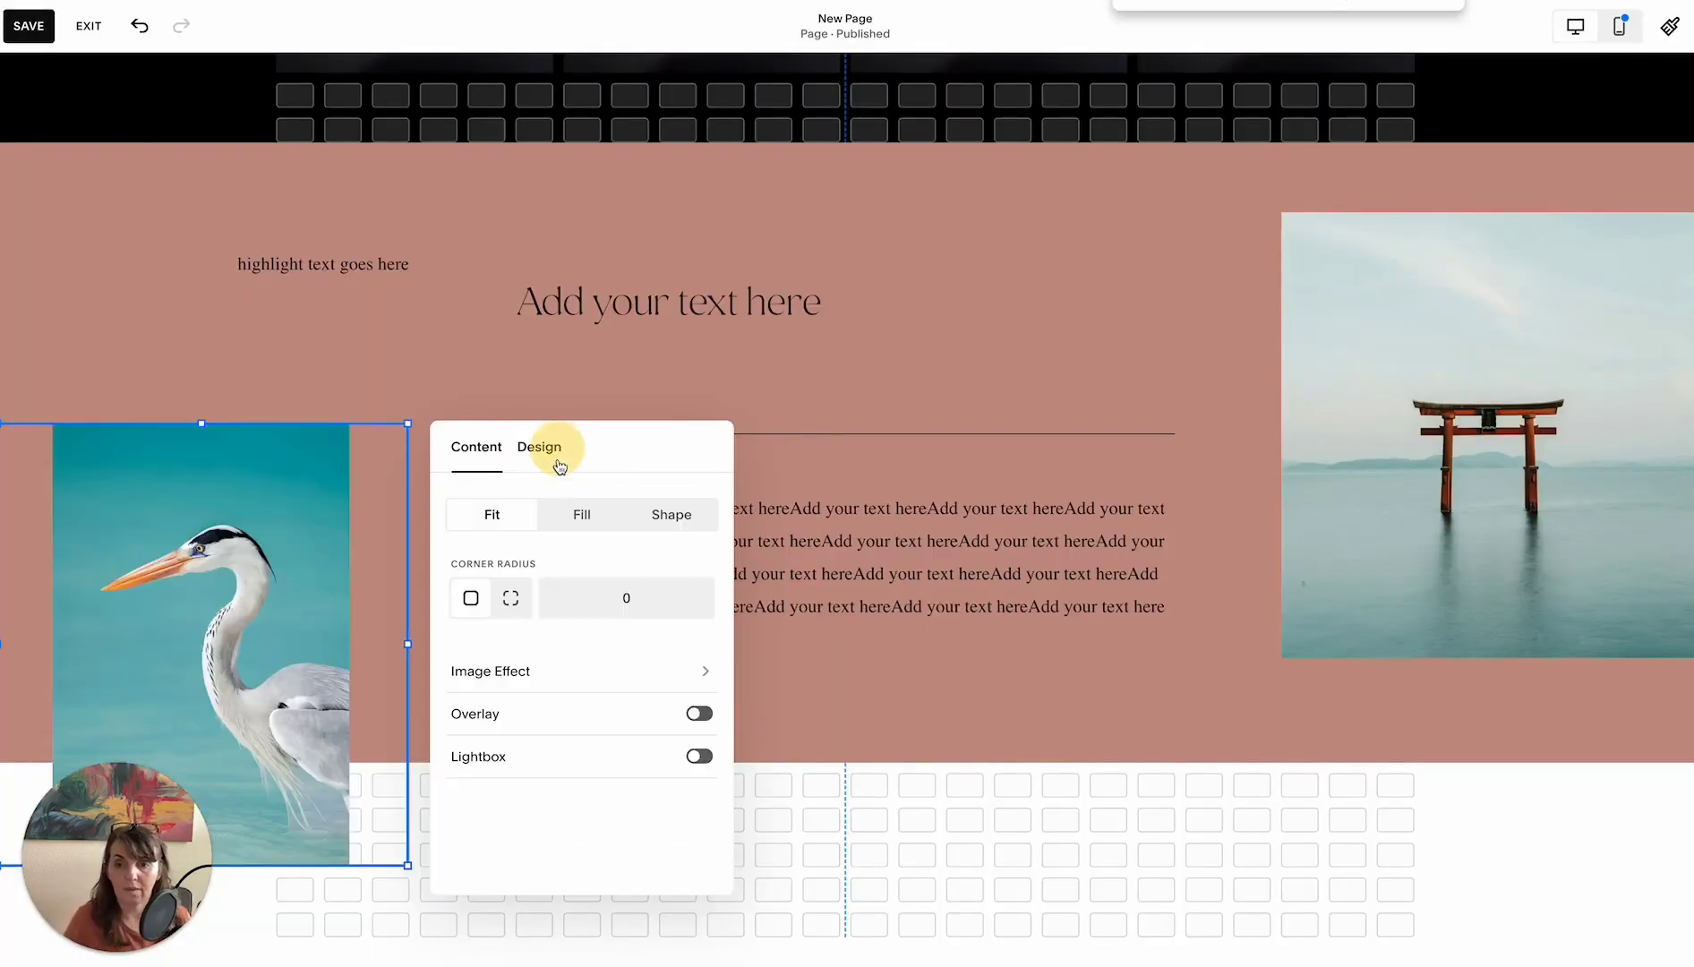
pyautogui.click(580, 515)
pyautogui.click(1043, 820)
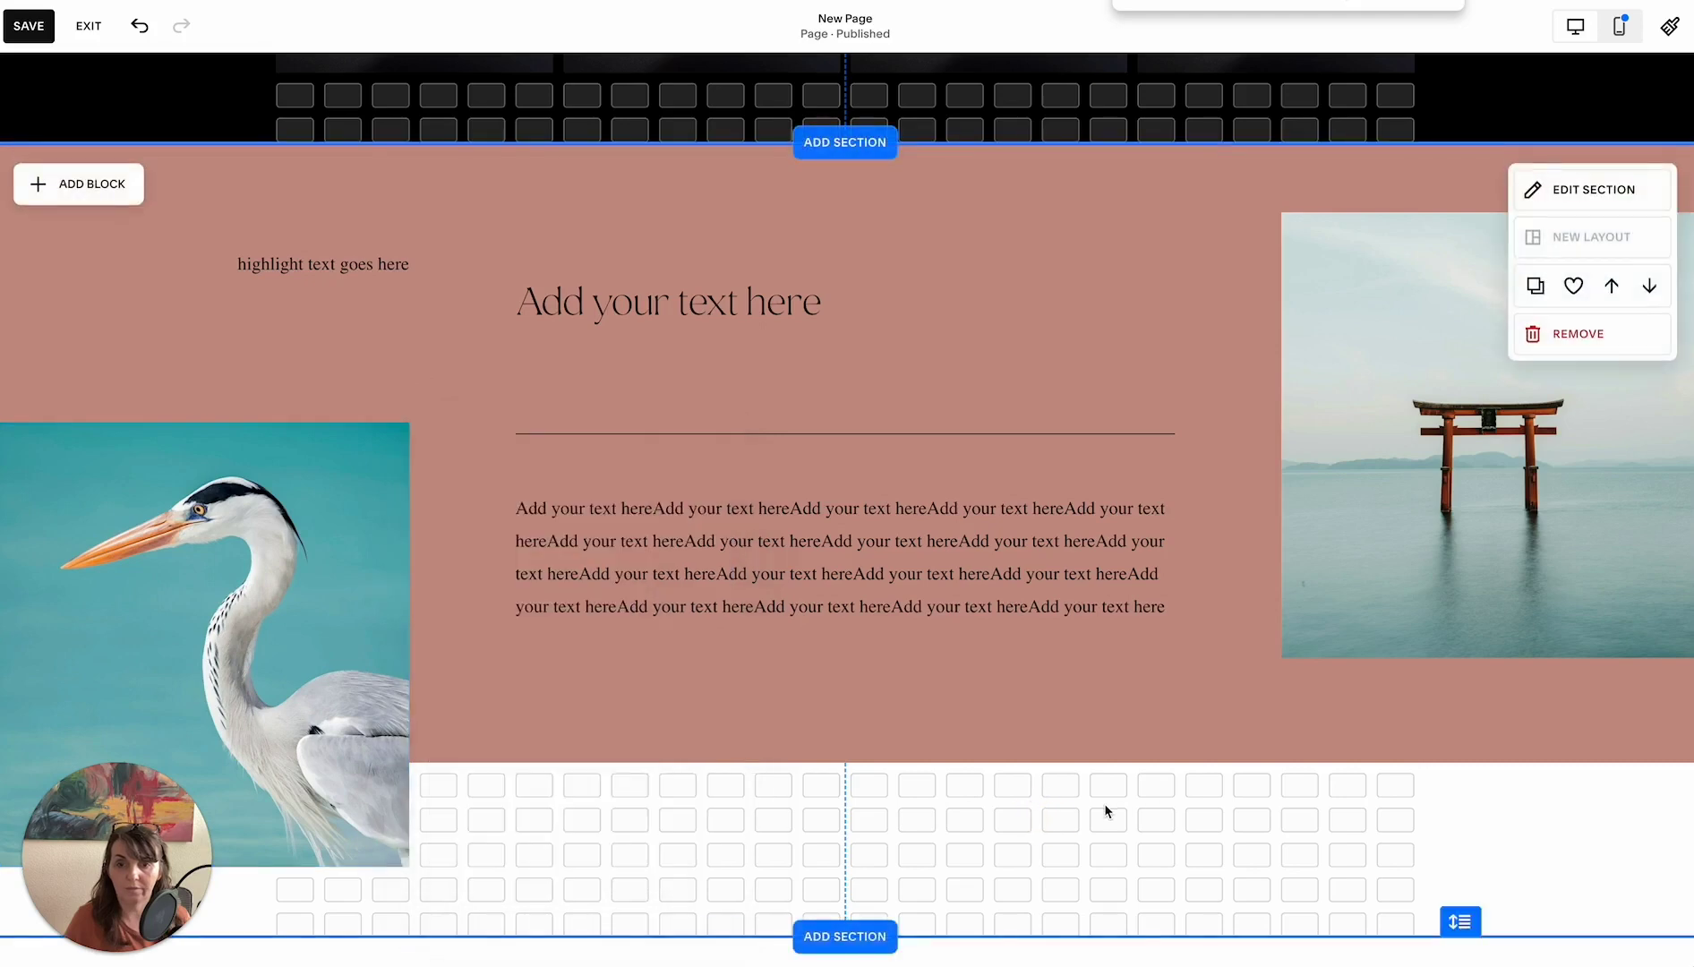
# Save the page with its second section filled in and leave edit mode
pyautogui.click(27, 28)
pyautogui.click(89, 28)
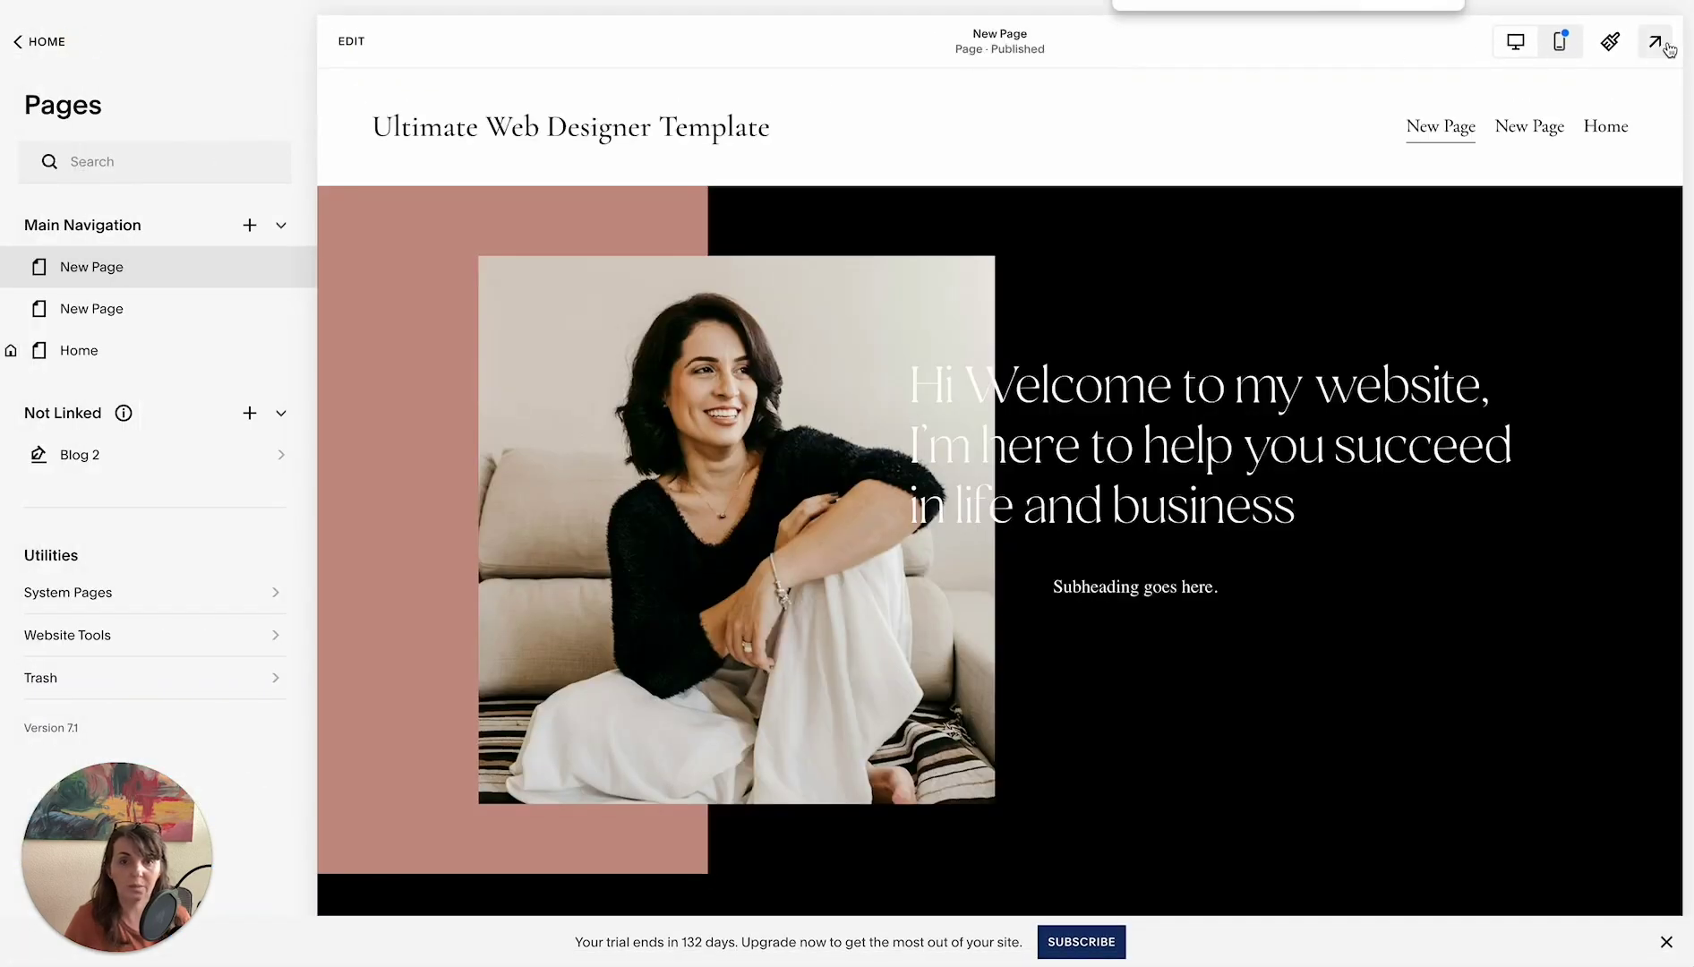
# Examine the published page in full-screen view, comparing the welcome section with the text and image section below it
pyautogui.click(1655, 42)
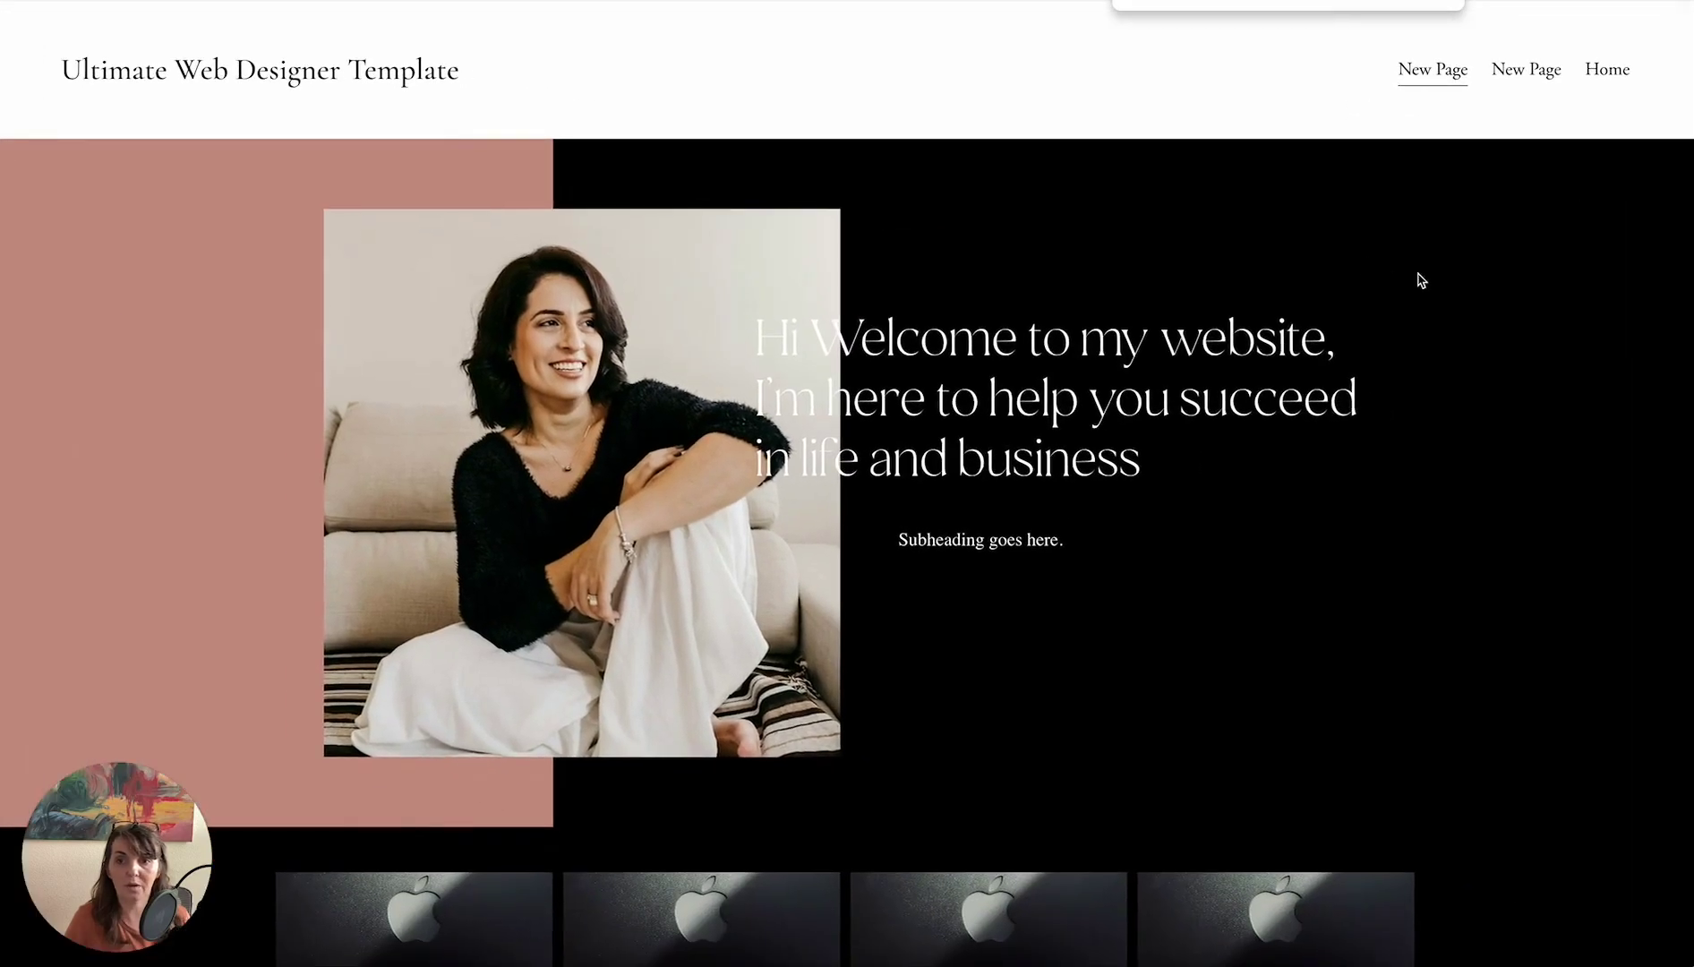
pyautogui.scroll(-10, 1556, 330)
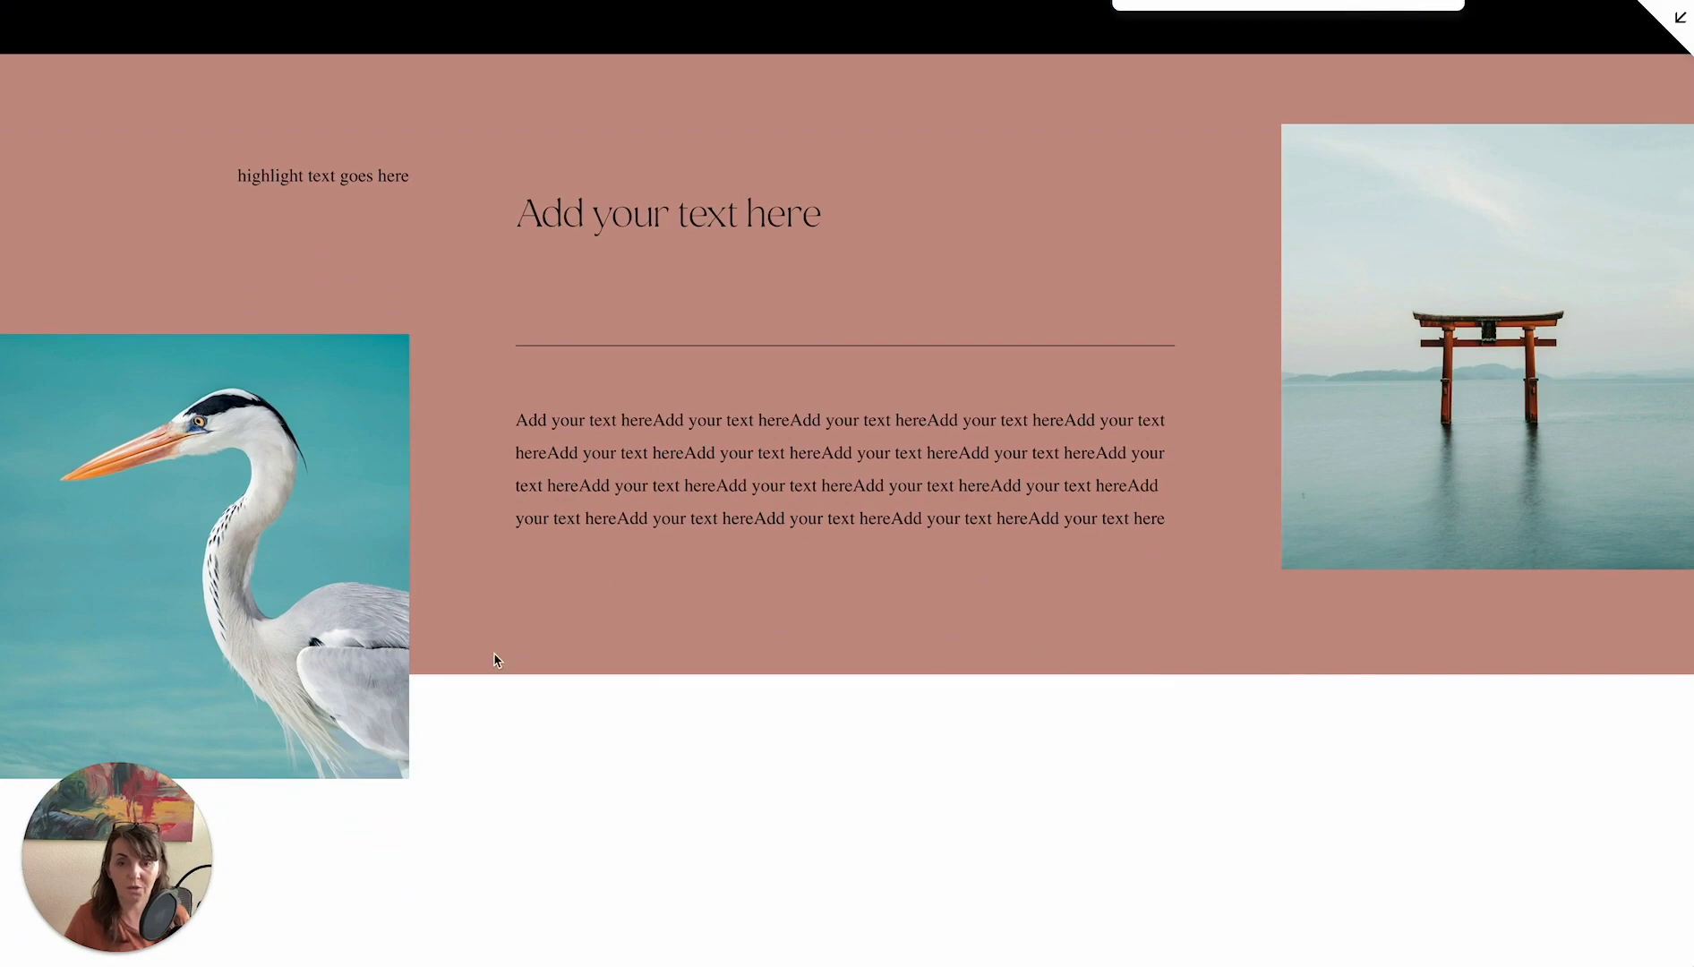
pyautogui.scroll(3, 591, 743)
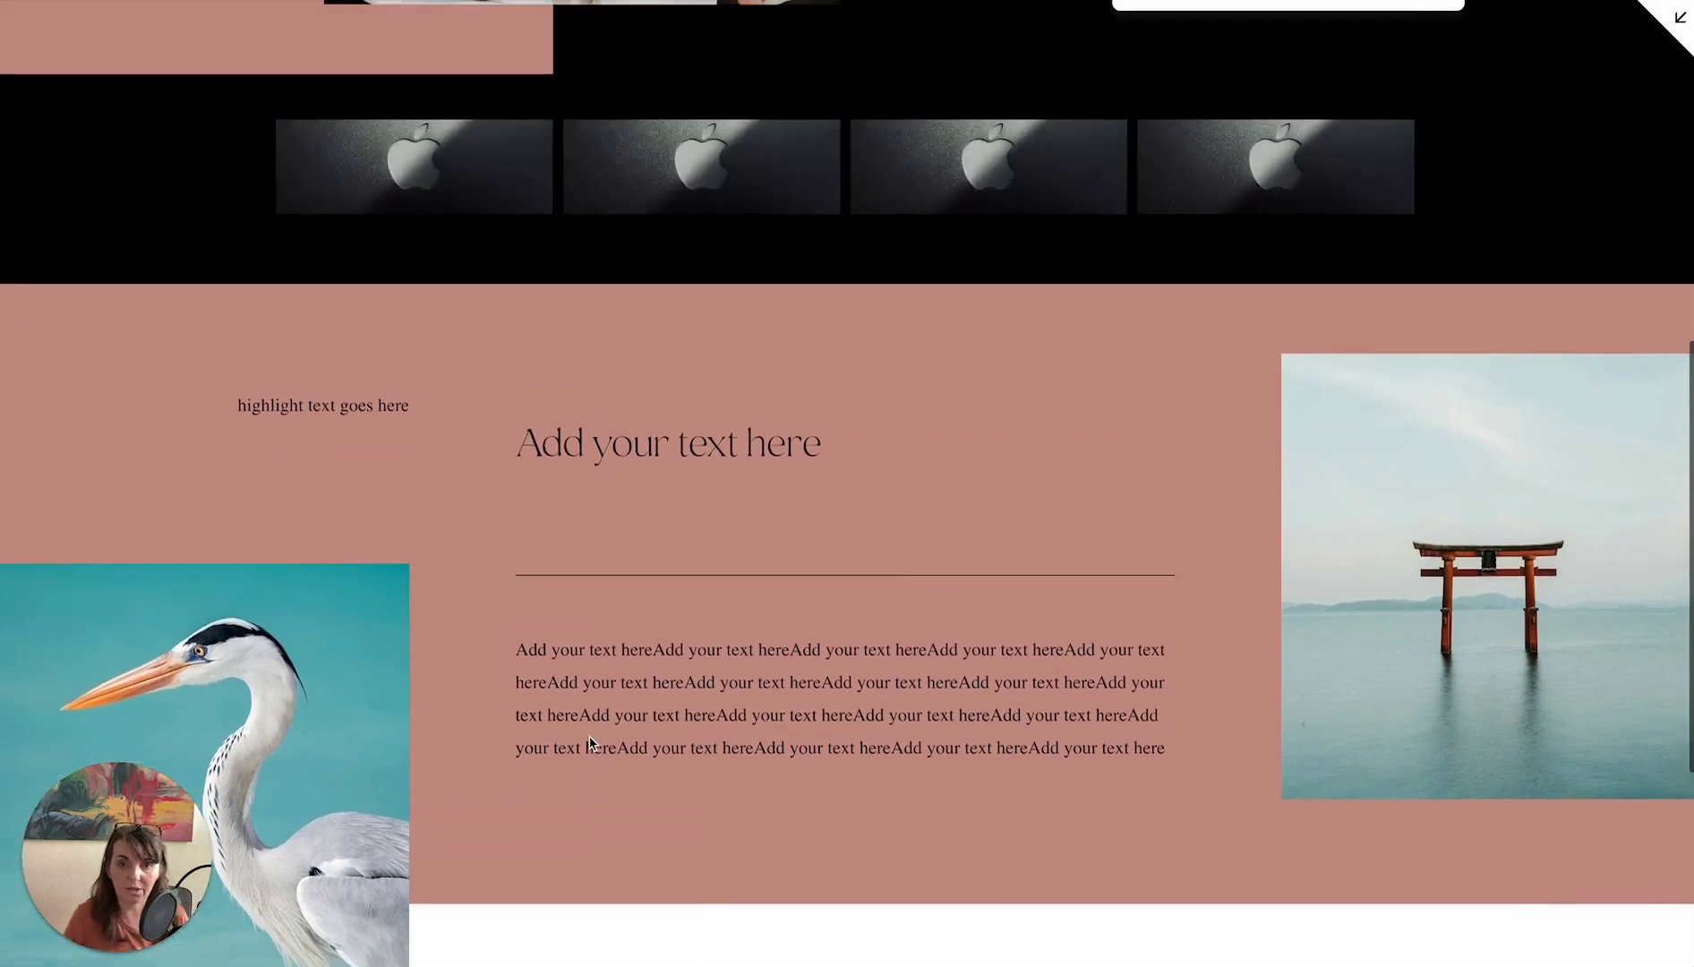
pyautogui.scroll(-5, 591, 743)
pyautogui.scroll(3, 591, 744)
pyautogui.scroll(1, 591, 743)
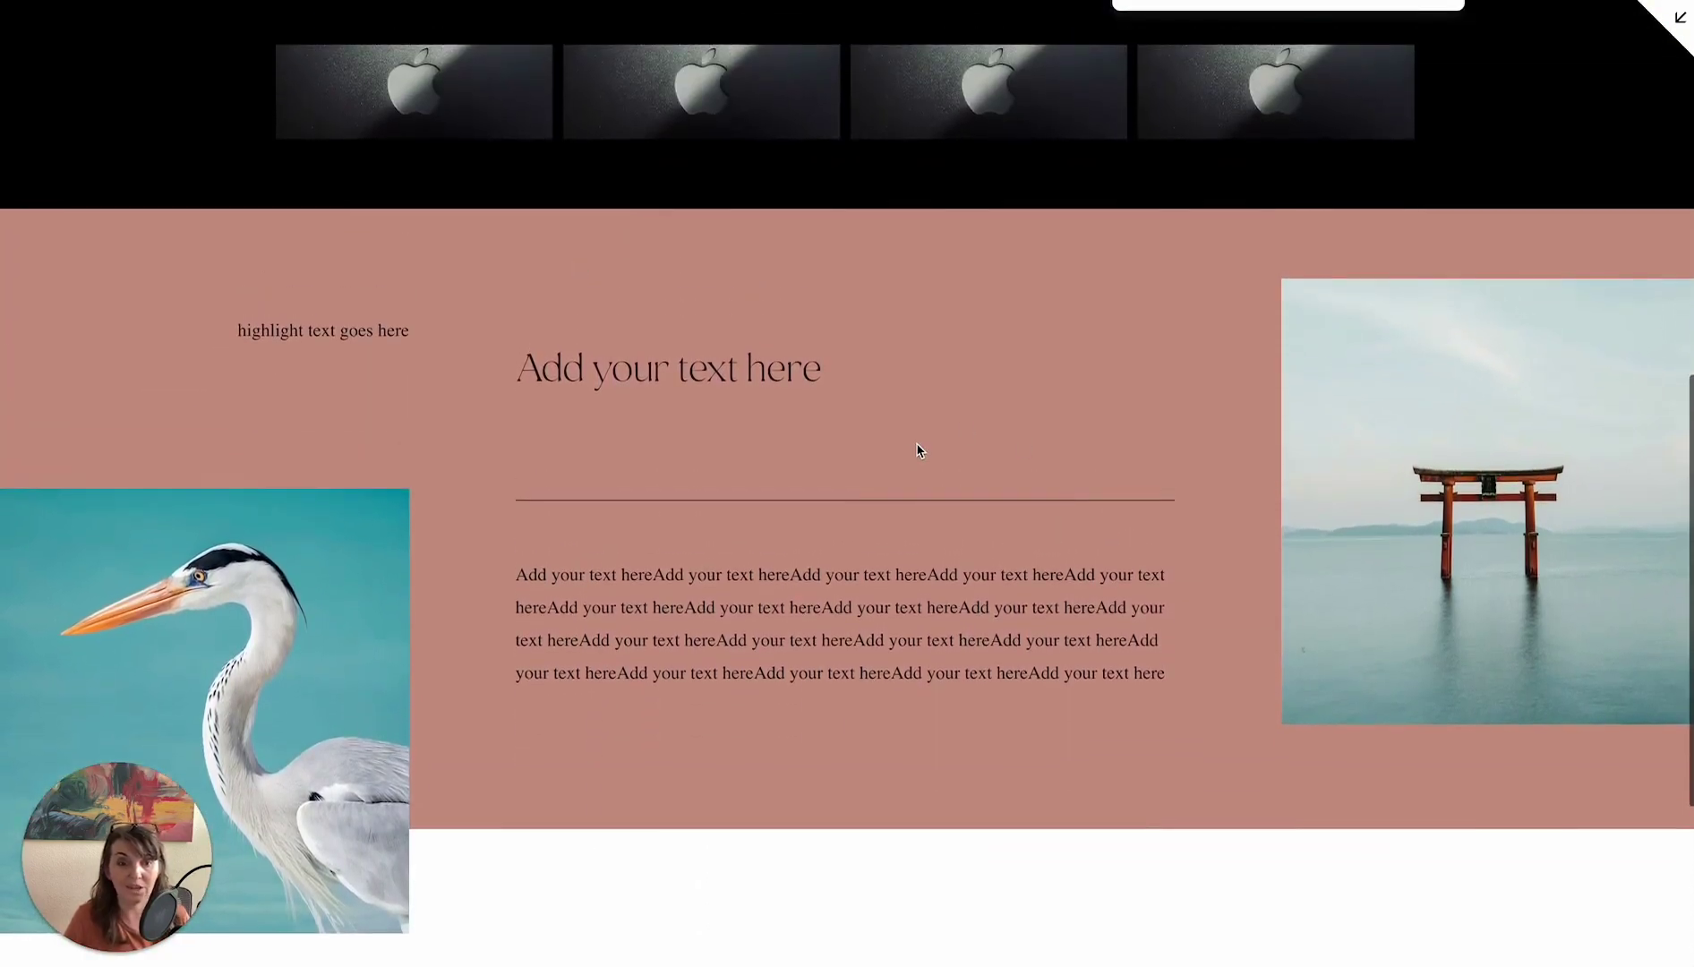
pyautogui.scroll(-3, 1074, 747)
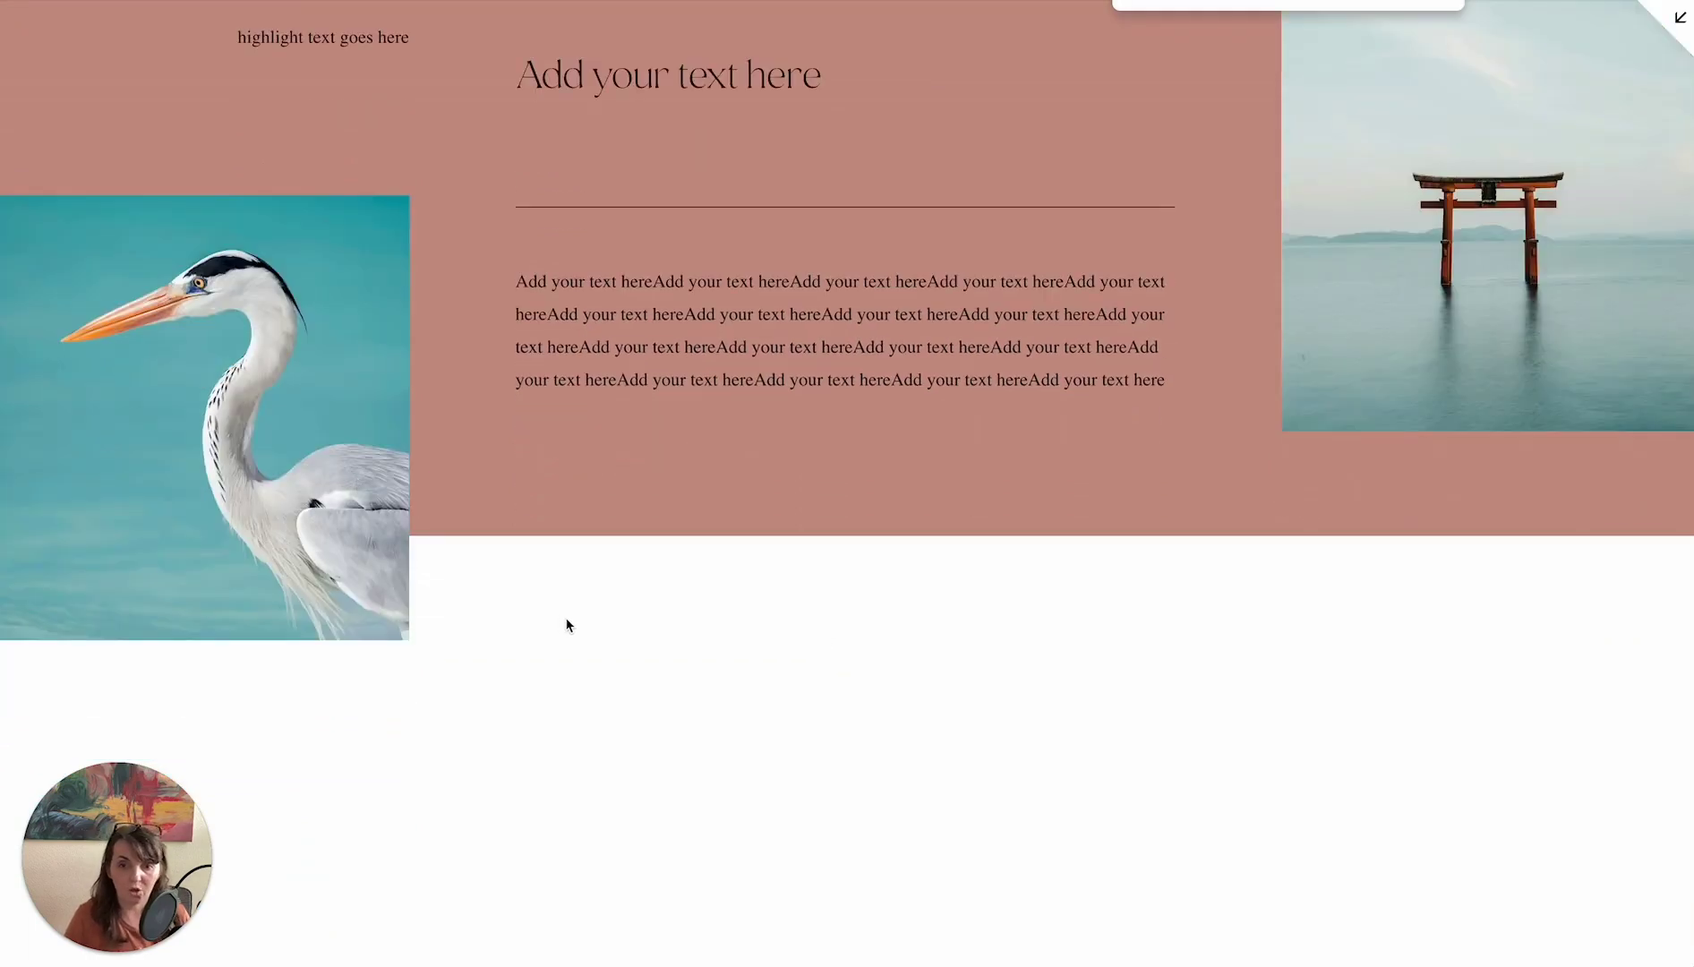
pyautogui.scroll(10, 567, 625)
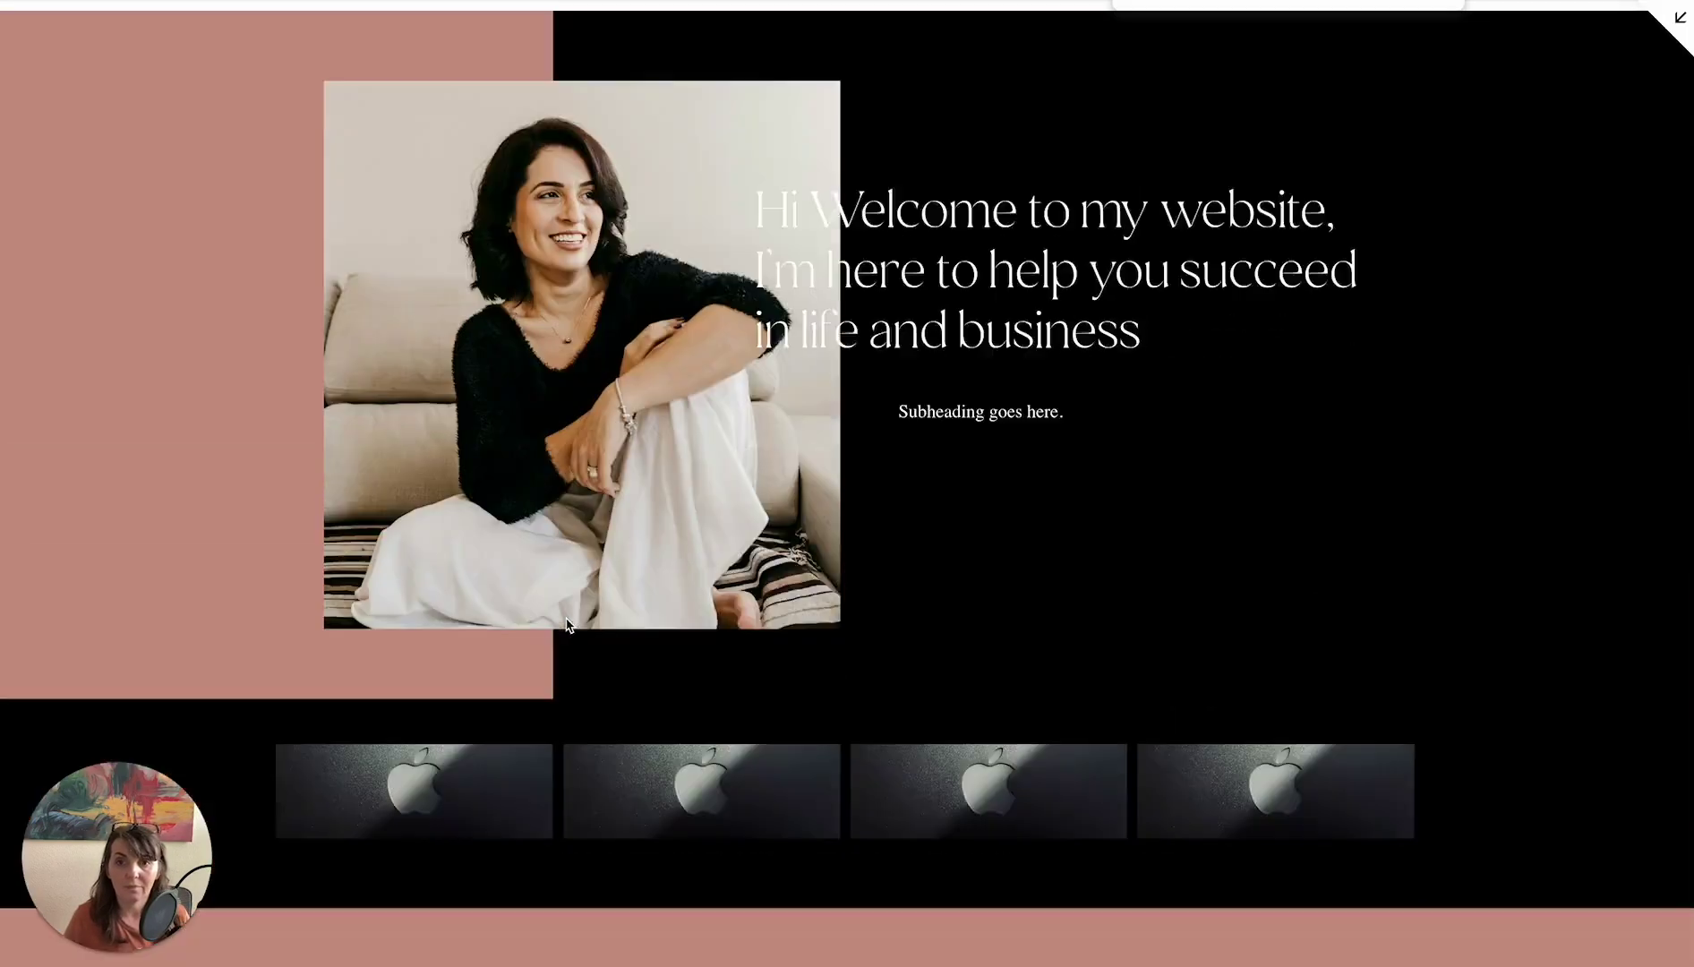